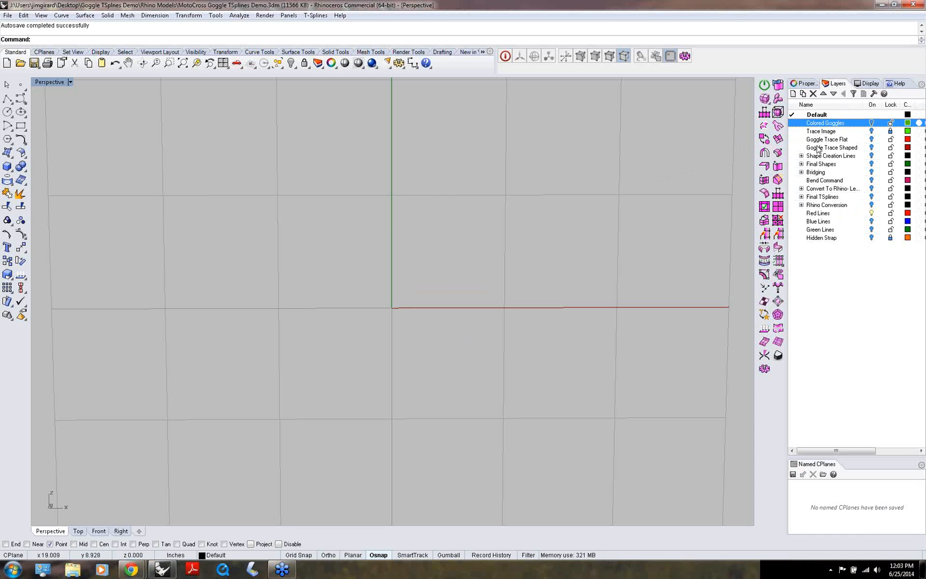
- Show the Colored Goggles layer and examine the coloured goggle reference picture
click(870, 132)
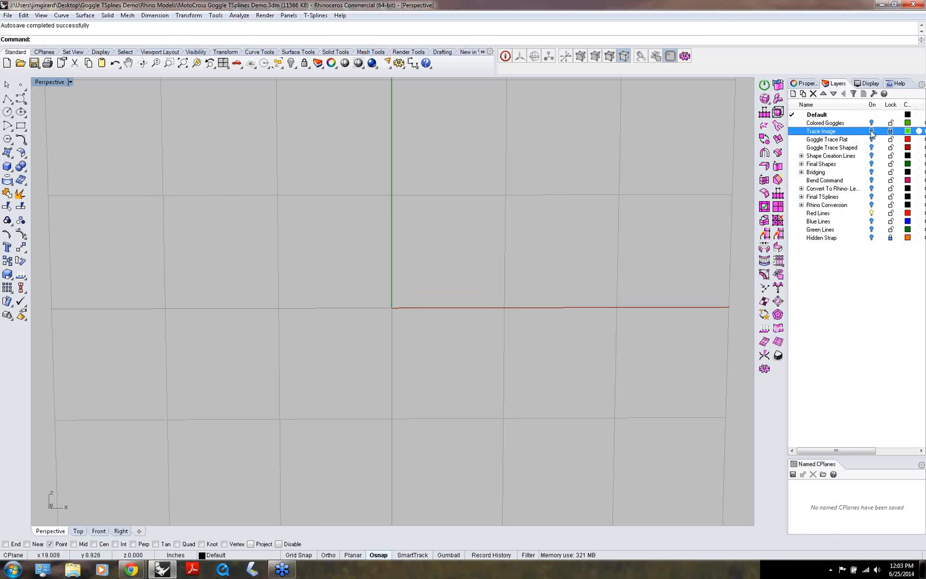
click(872, 131)
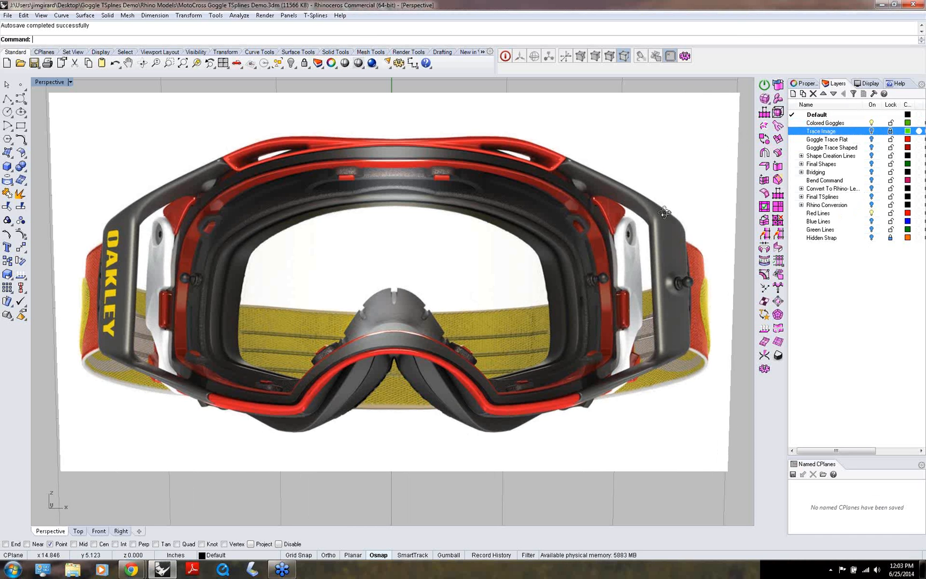
right_drag(581, 295, 535, 388)
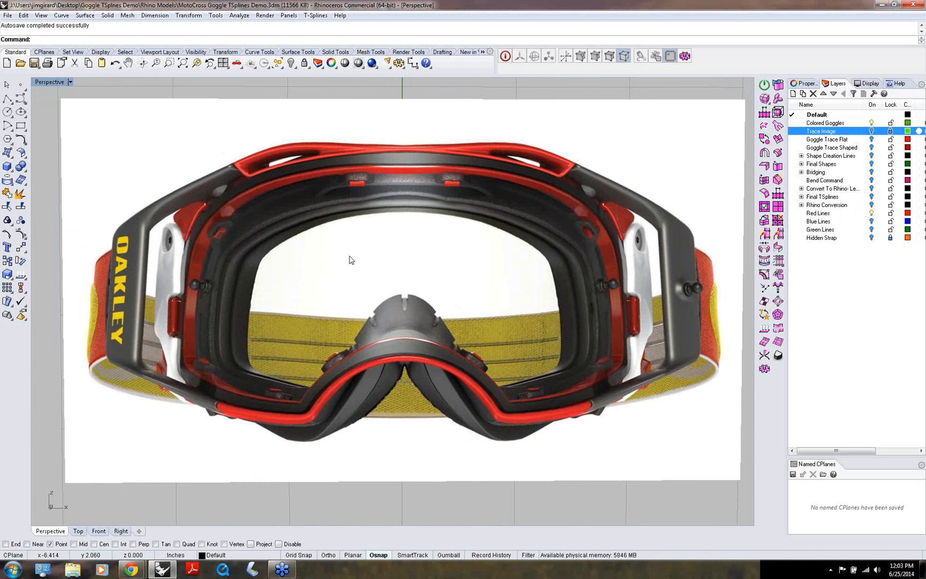
right_drag(354, 263, 362, 251)
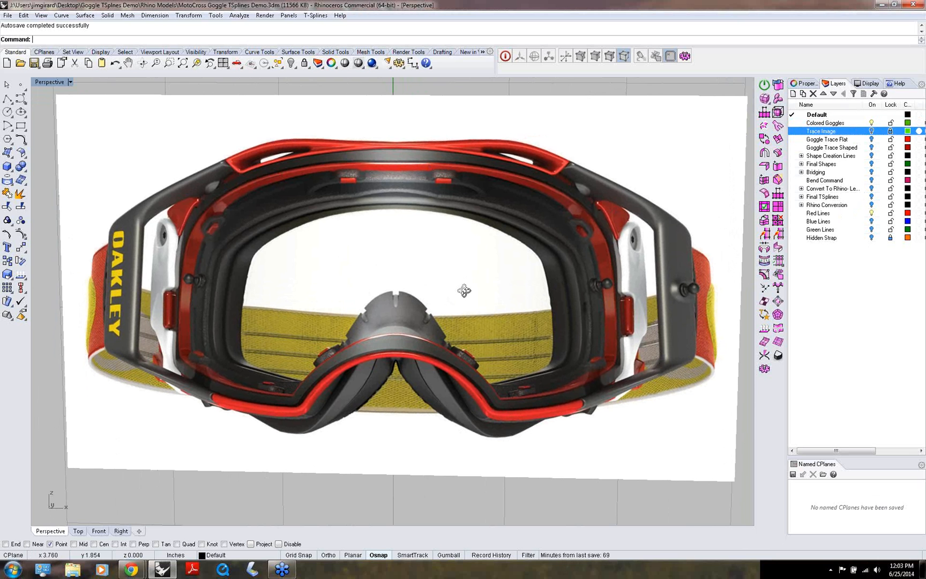
mouse_move(464, 290)
right_down()
mouse_move(462, 298)
mouse_move(466, 281)
right_up()
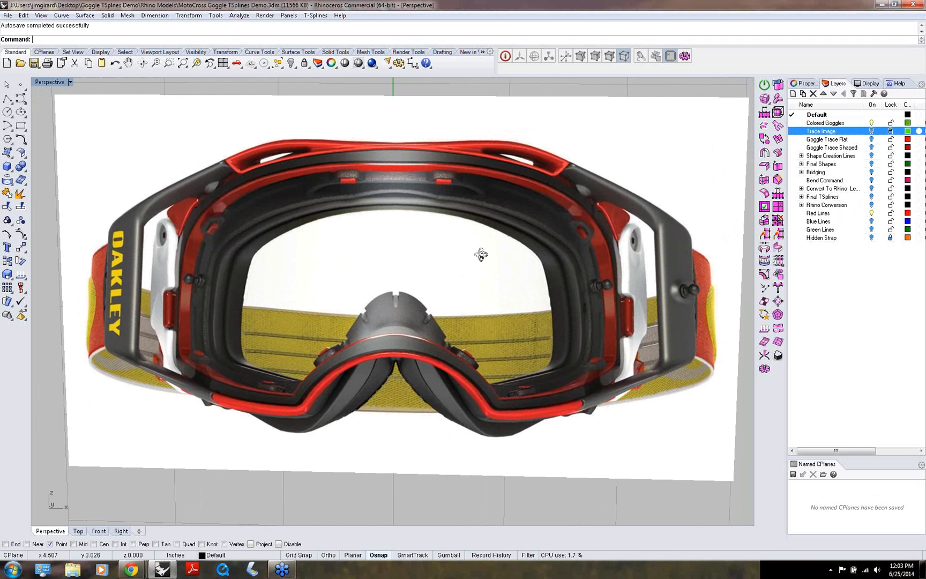
right_drag(481, 255, 485, 247)
- Show the Trace Image layer, and switch the Goggle Trace Flat layer on and back off to preview its curves
click(873, 131)
click(872, 140)
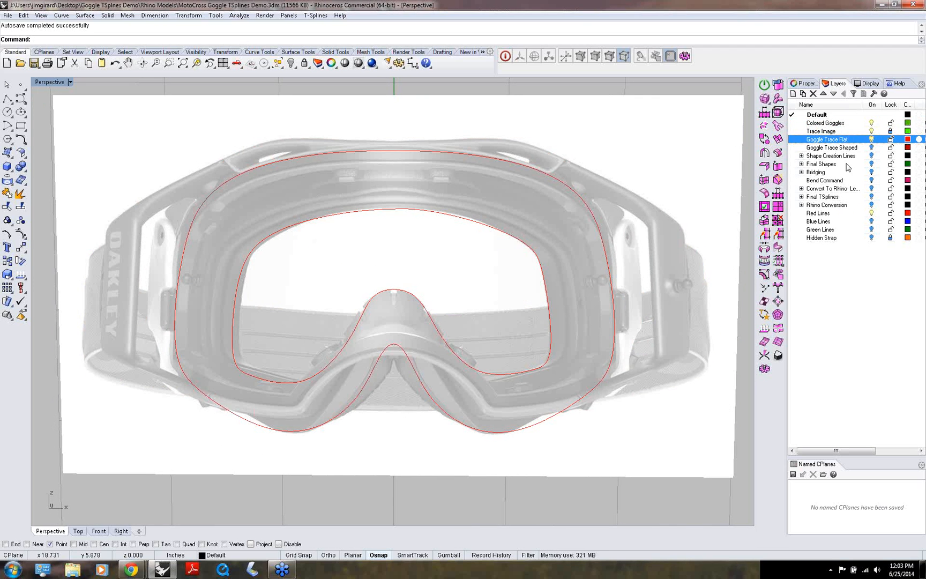
click(872, 140)
right_drag(616, 240, 597, 239)
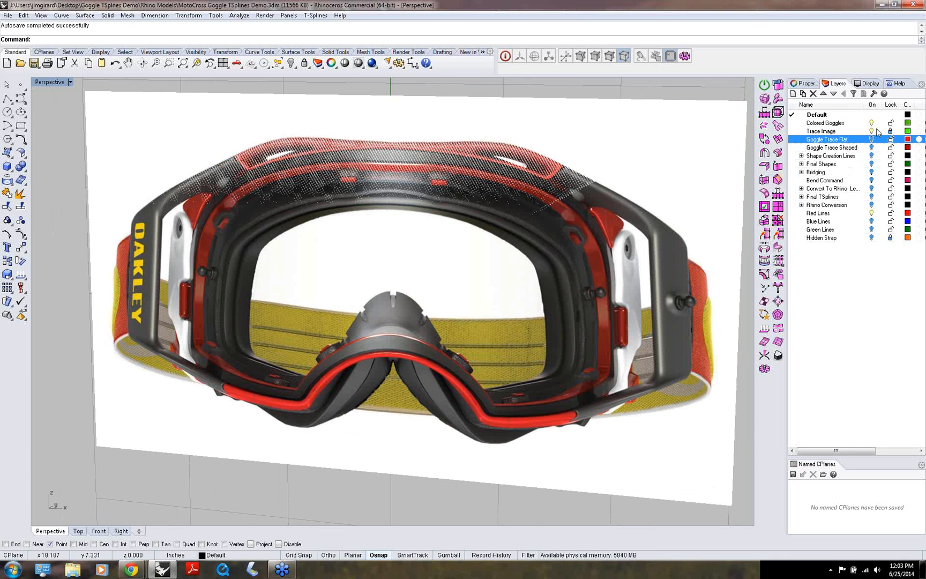
- Hide the Colored Goggles layer, leaving only the grey trace picture displayed
click(873, 123)
click(872, 122)
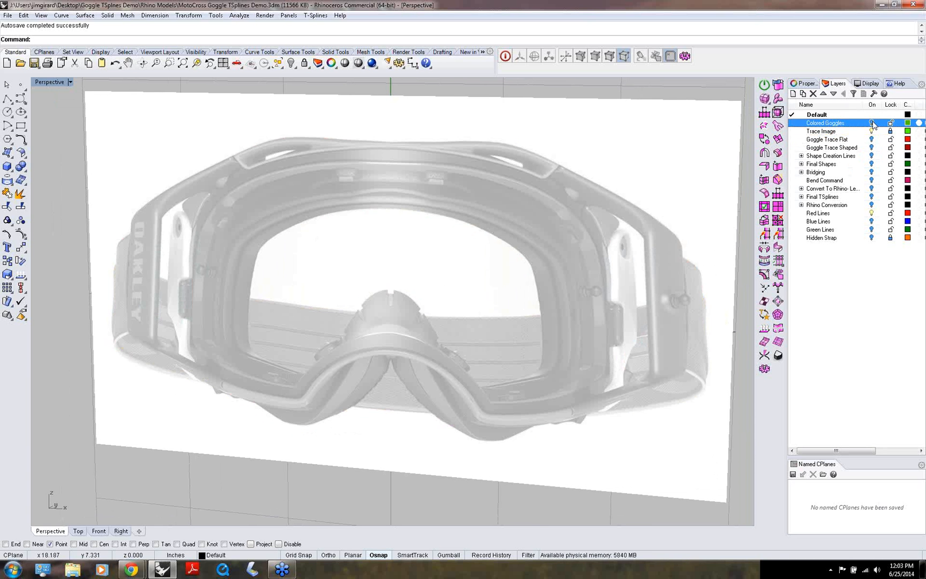
mouse_move(448, 251)
right_down()
mouse_move(416, 259)
mouse_move(413, 239)
mouse_move(428, 267)
mouse_move(403, 270)
mouse_move(397, 283)
right_up()
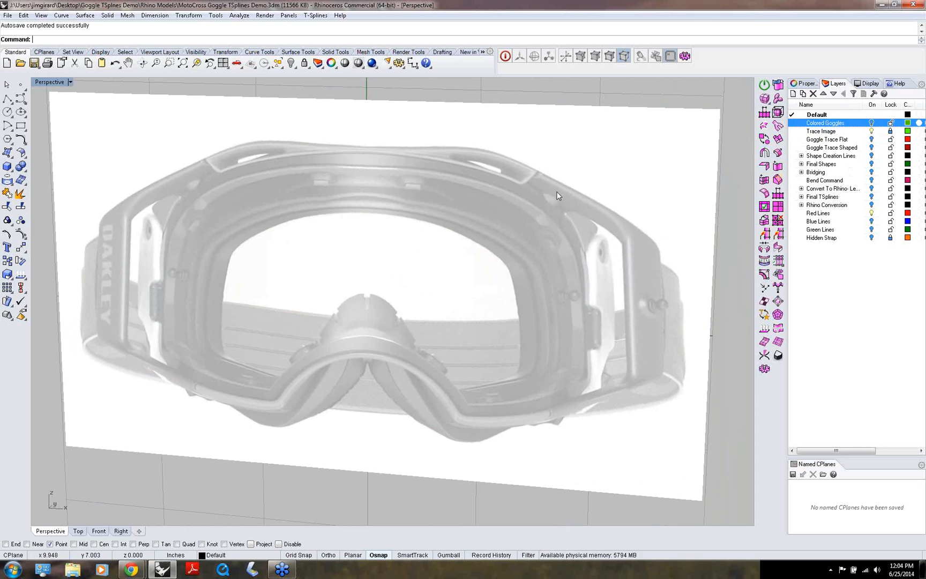
- Unlock the Trace Image layer and raise the picture surface's material transparency to 89%
click(890, 131)
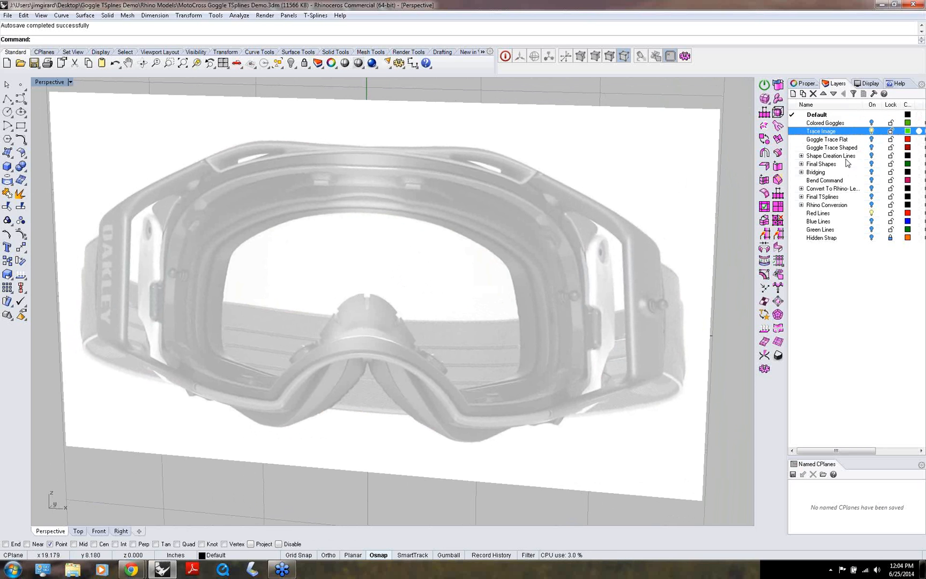
click(628, 198)
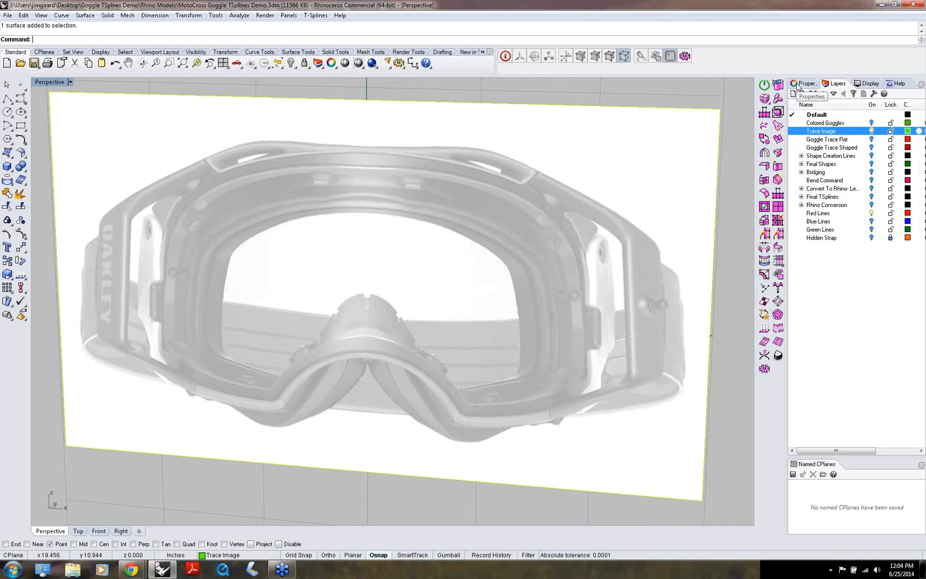
click(798, 86)
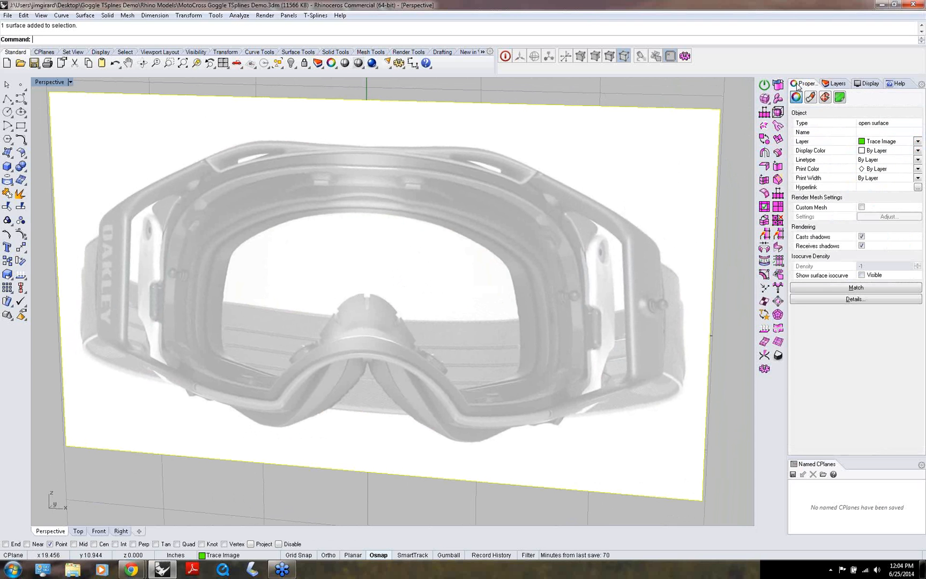
click(813, 99)
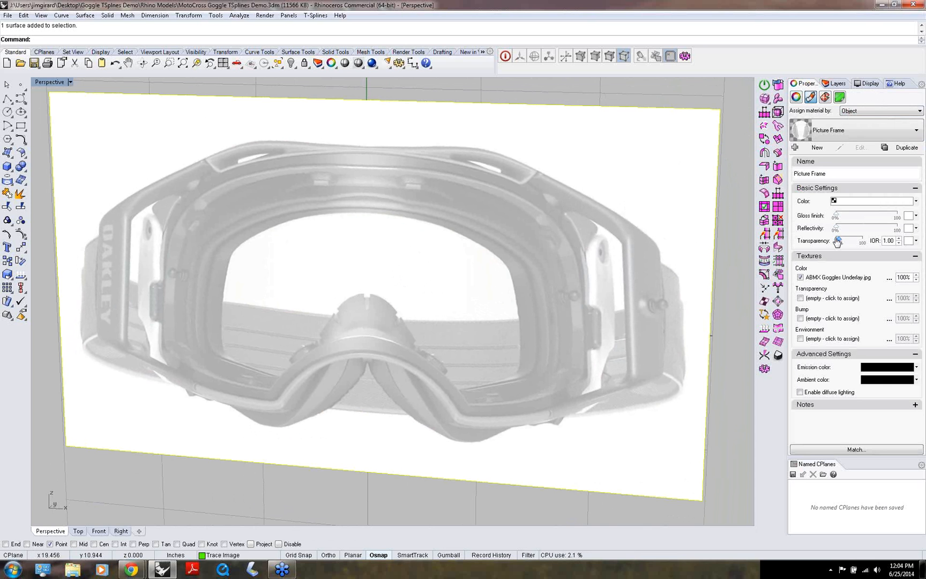
click(837, 242)
click(838, 242)
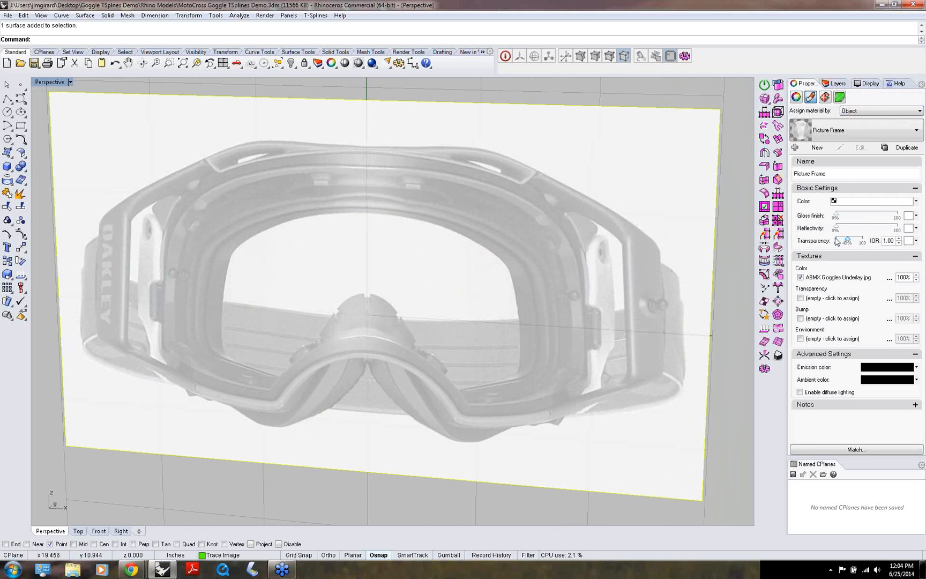
click(837, 242)
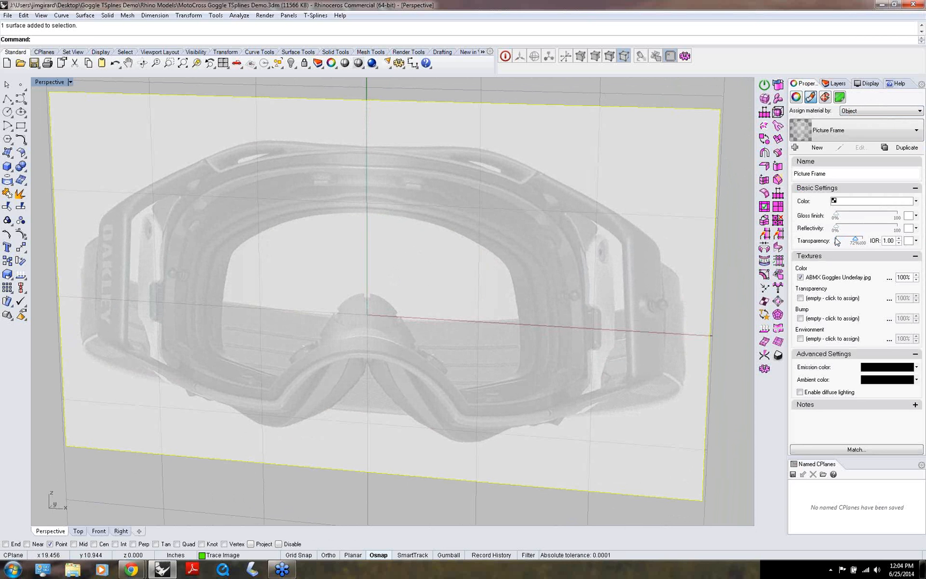
click(837, 242)
click(837, 242)
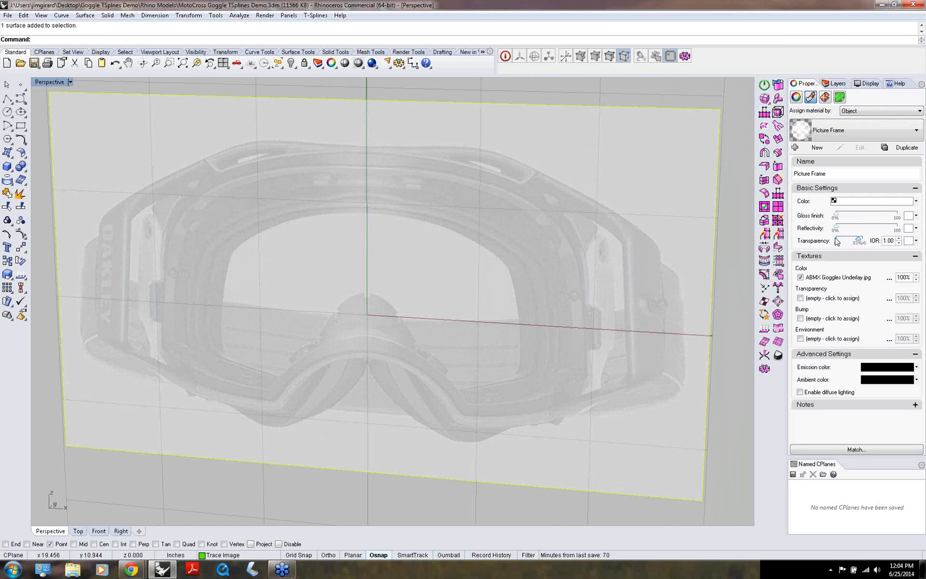
drag(858, 239, 859, 239)
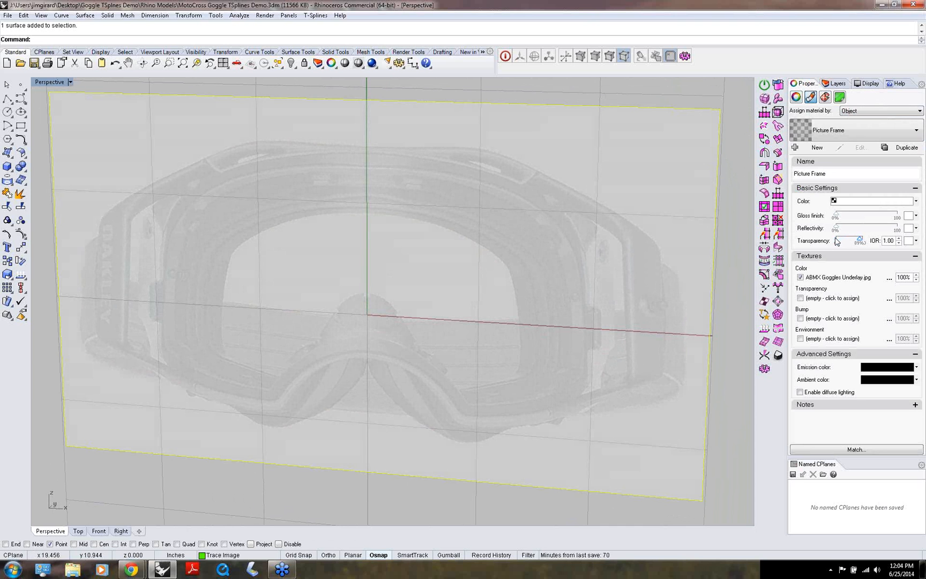
- Lock the Trace Image layer again so the faded picture cannot be selected
click(834, 84)
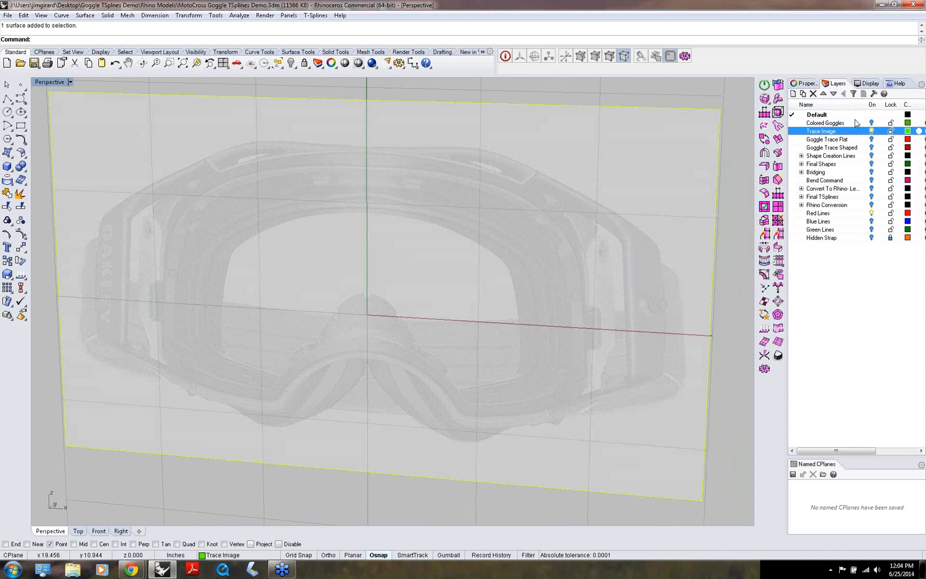
click(891, 130)
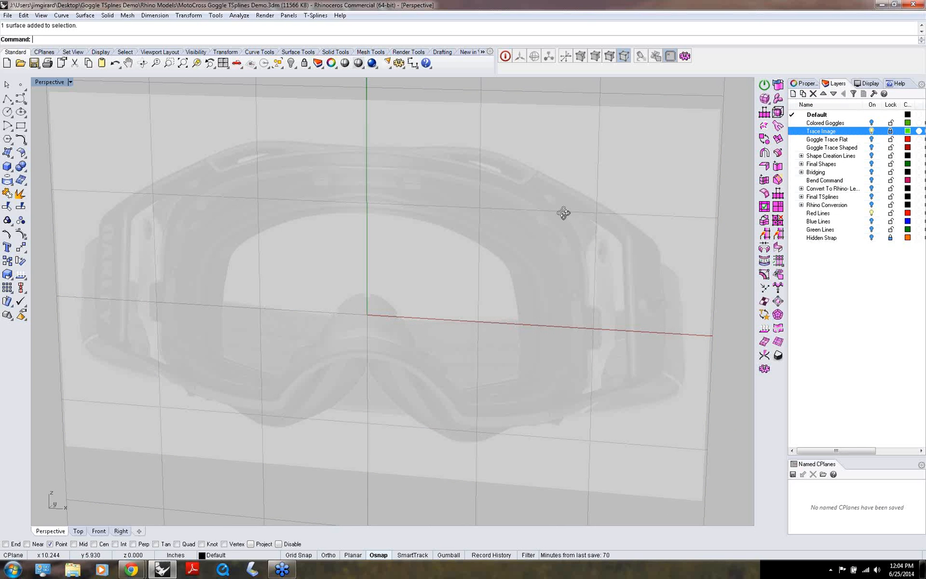
mouse_move(563, 213)
right_down()
mouse_move(569, 191)
mouse_move(569, 213)
mouse_move(442, 225)
mouse_move(449, 213)
mouse_move(408, 215)
mouse_move(428, 220)
right_up()
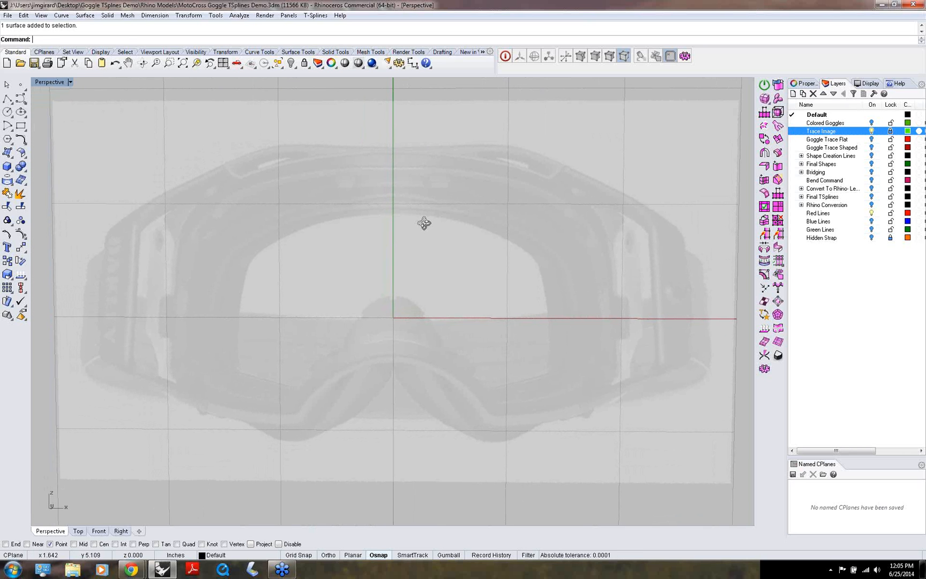
right_drag(424, 223, 418, 214)
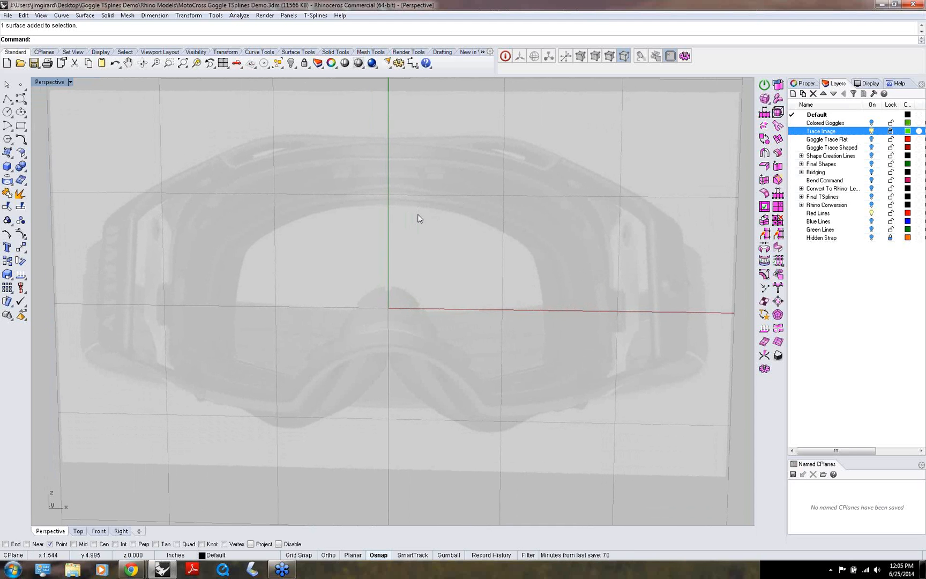
- Make Red Lines the current layer and trace the right half of the goggle frame's outline with a degree-3 control point curve
click(792, 214)
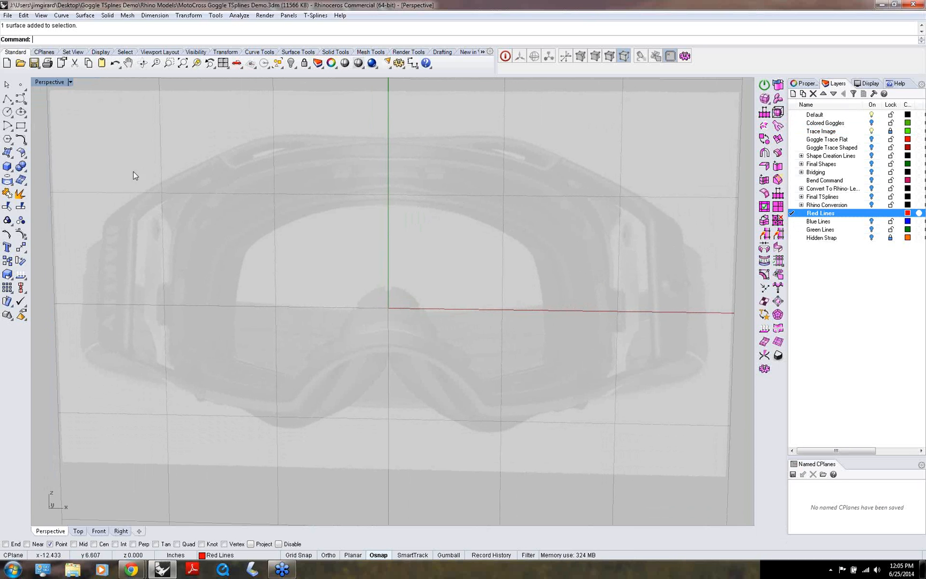
click(20, 98)
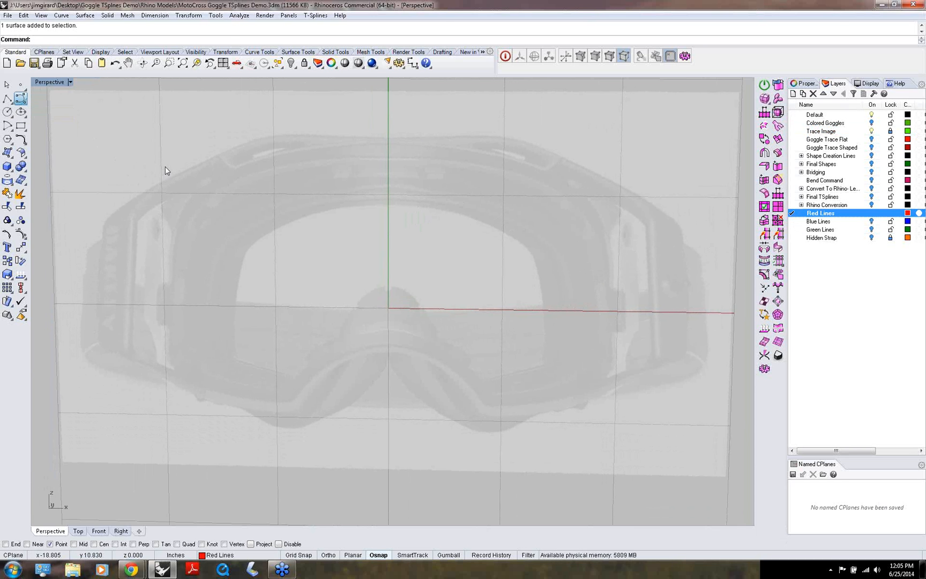
click(389, 158)
click(523, 173)
click(587, 214)
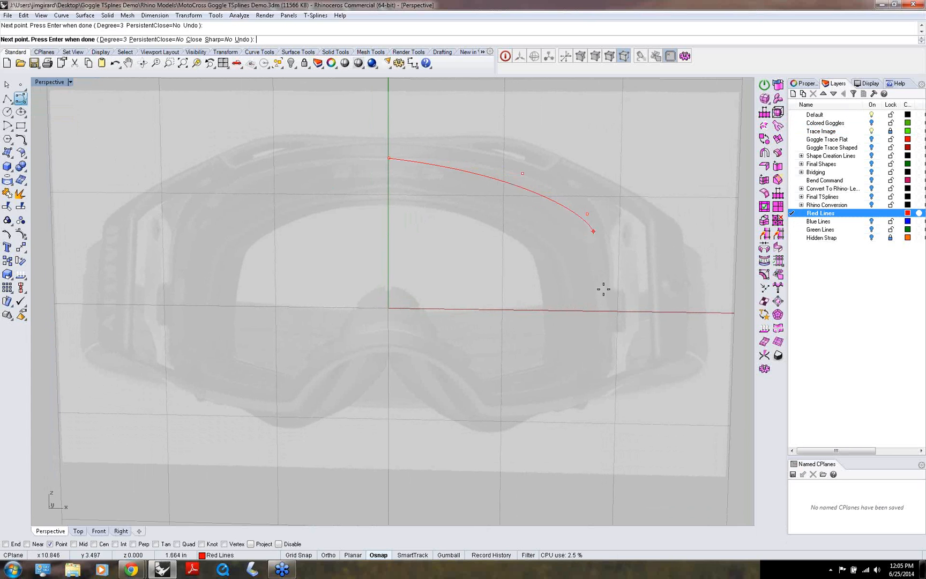
click(610, 310)
click(591, 384)
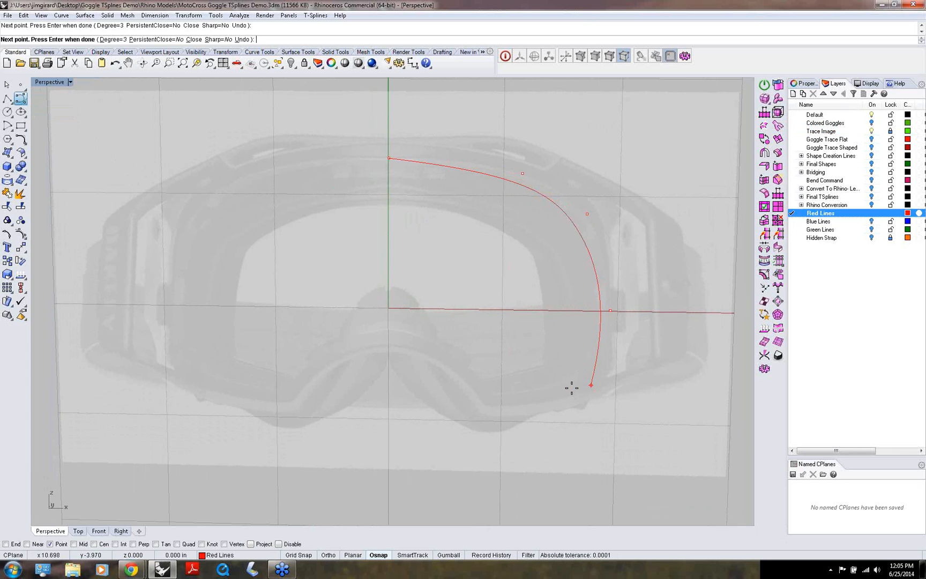
click(496, 405)
click(451, 354)
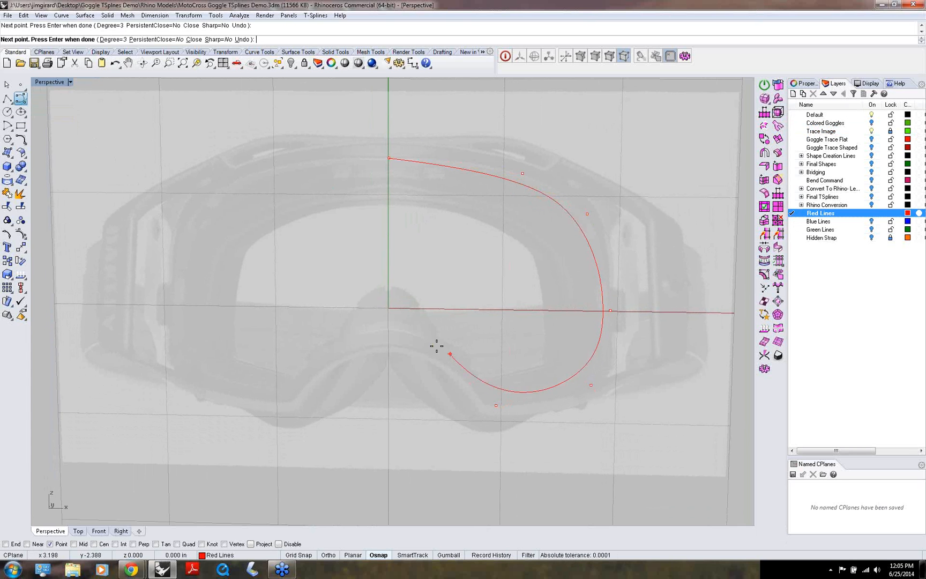
click(396, 332)
key(Return)
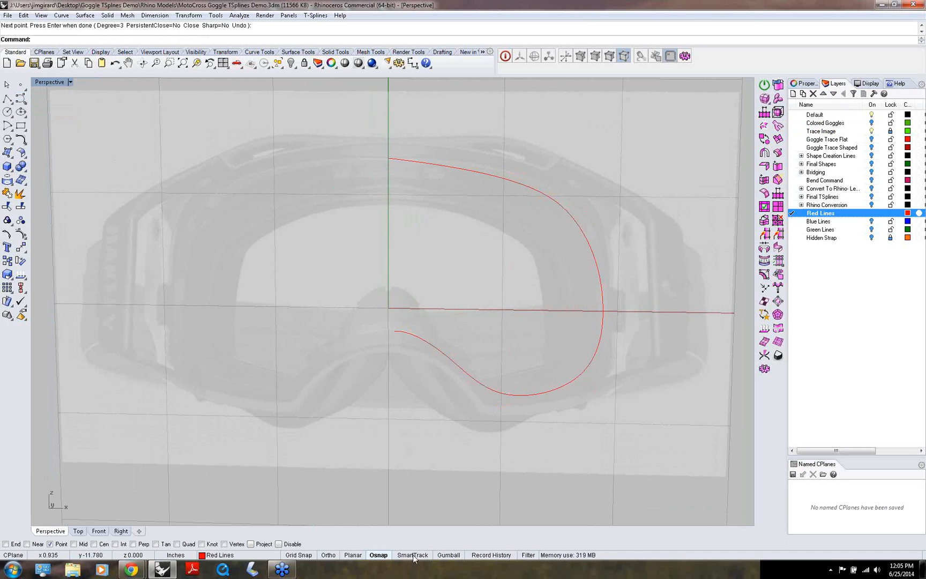
- Enable Record History and mirror the half outline with Symmetry from its upper end, using a vertical symmetry plane starting at 0
click(488, 557)
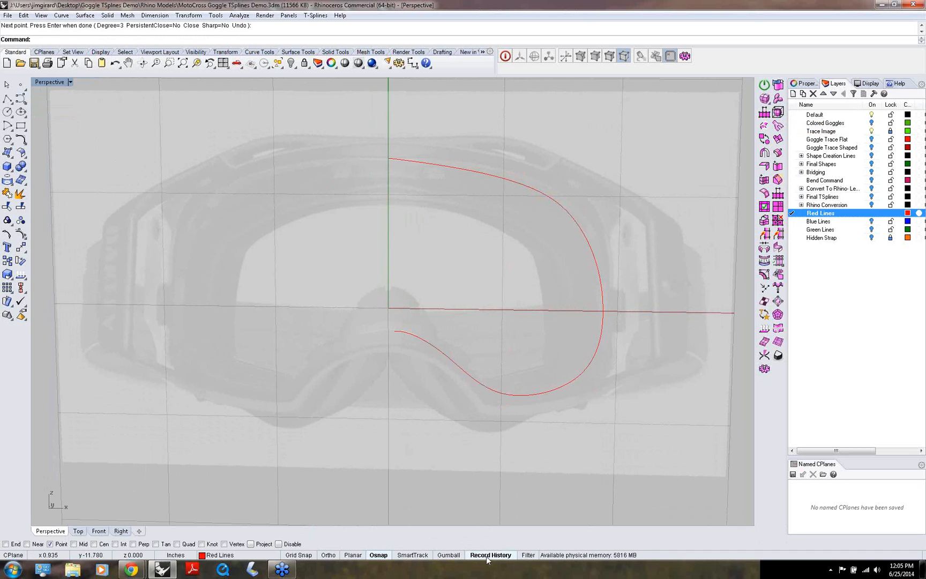
text(Symmetry)
key(Return)
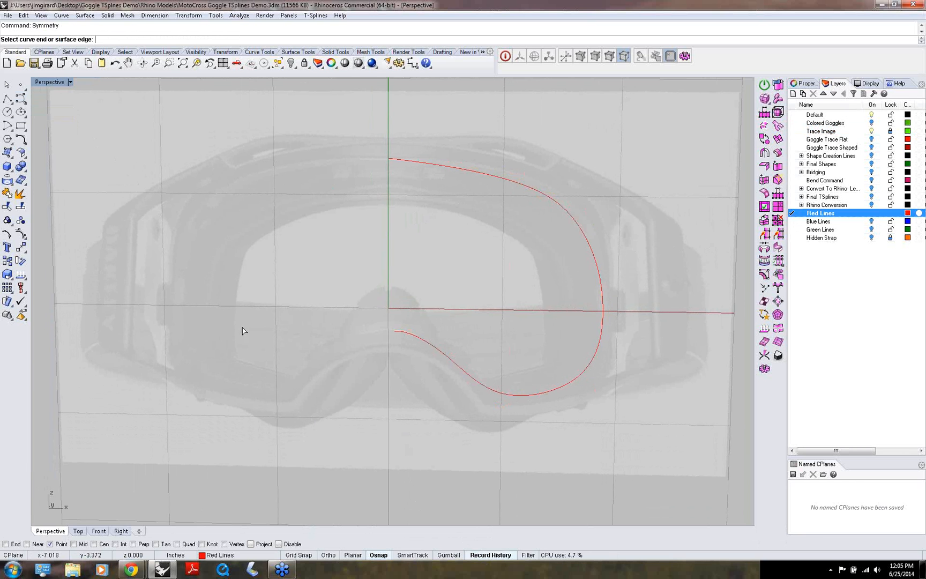
click(402, 160)
text(0)
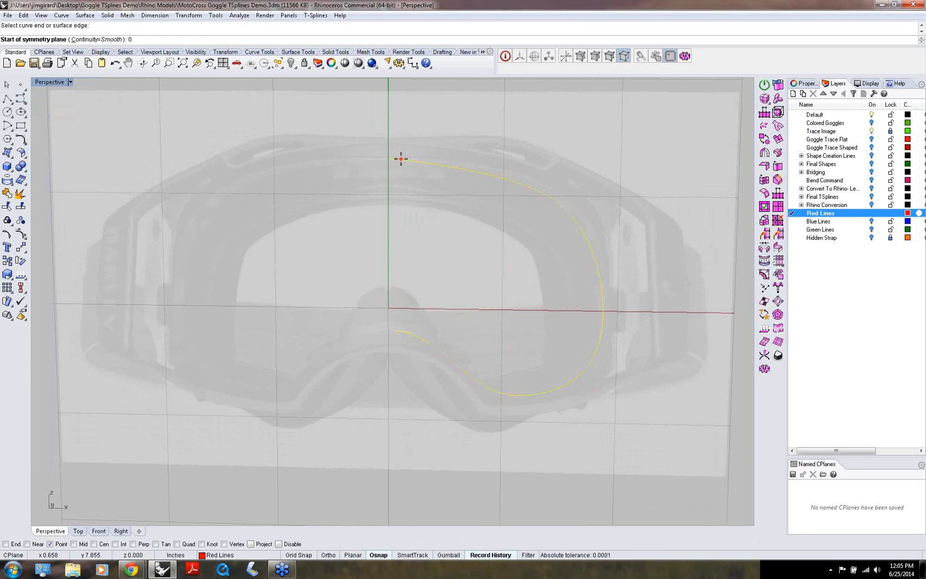
key(Return)
shift+click(387, 131)
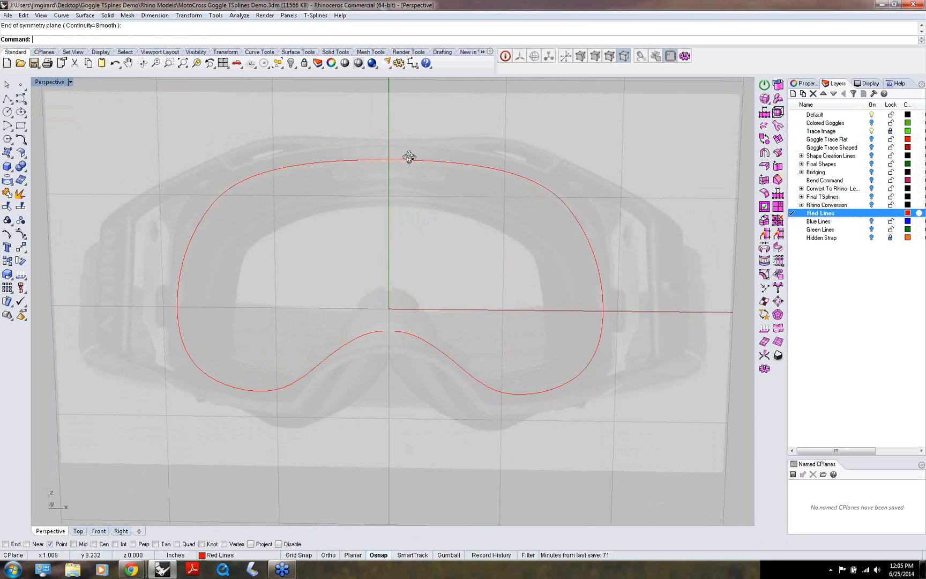
- Turn on the control points of the right half of the outline curve
right_drag(409, 157, 457, 166)
click(457, 166)
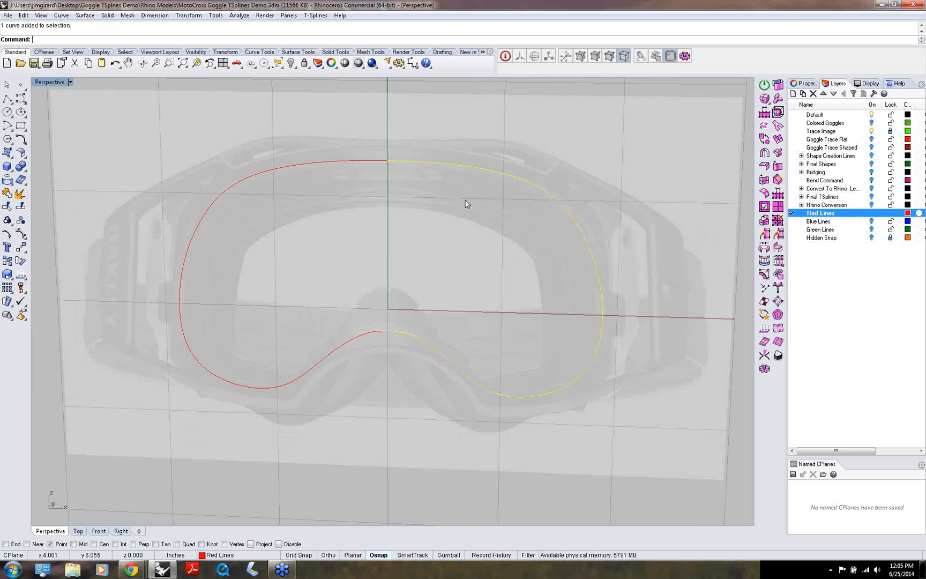
middle_click(465, 204)
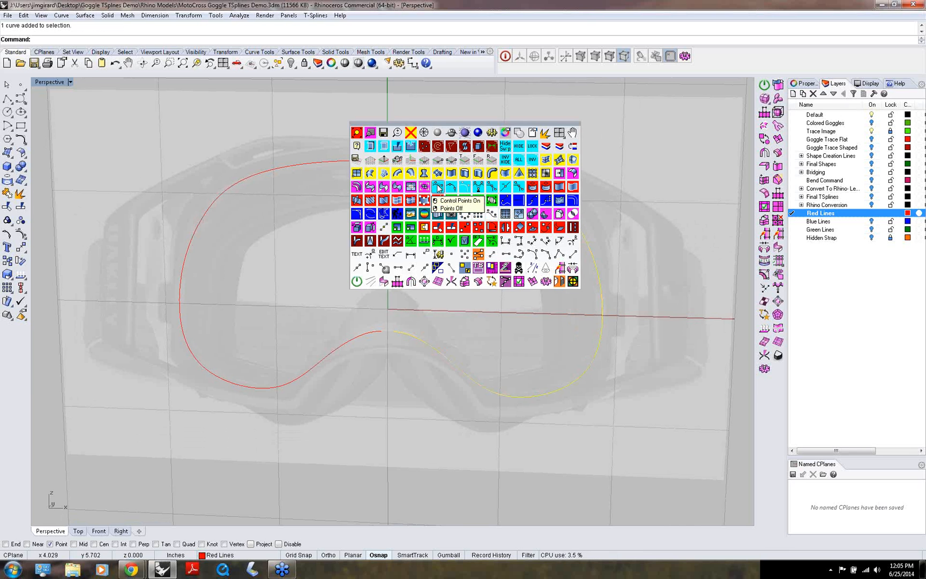
click(438, 187)
right_drag(440, 181, 440, 174)
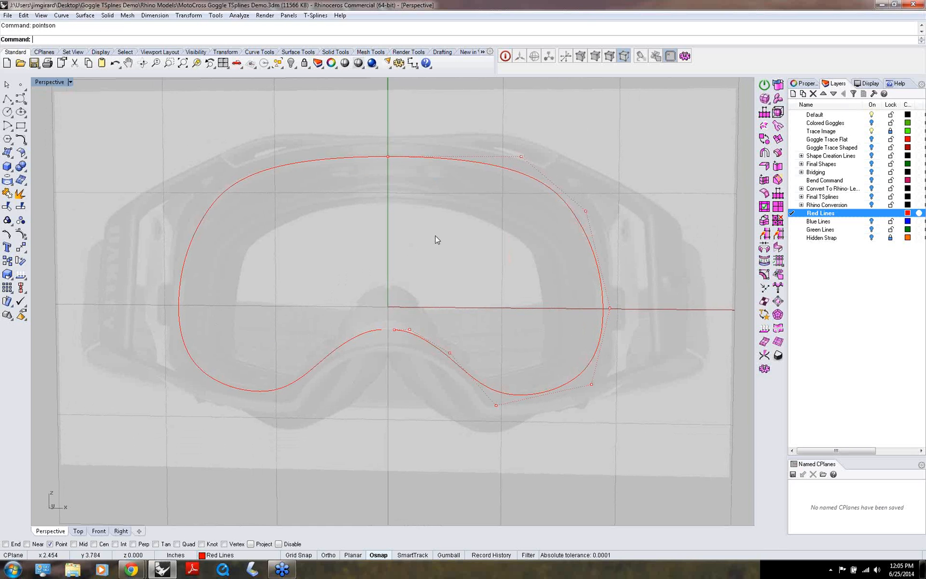
shift+right_drag(452, 244, 450, 248)
middle_click(449, 248)
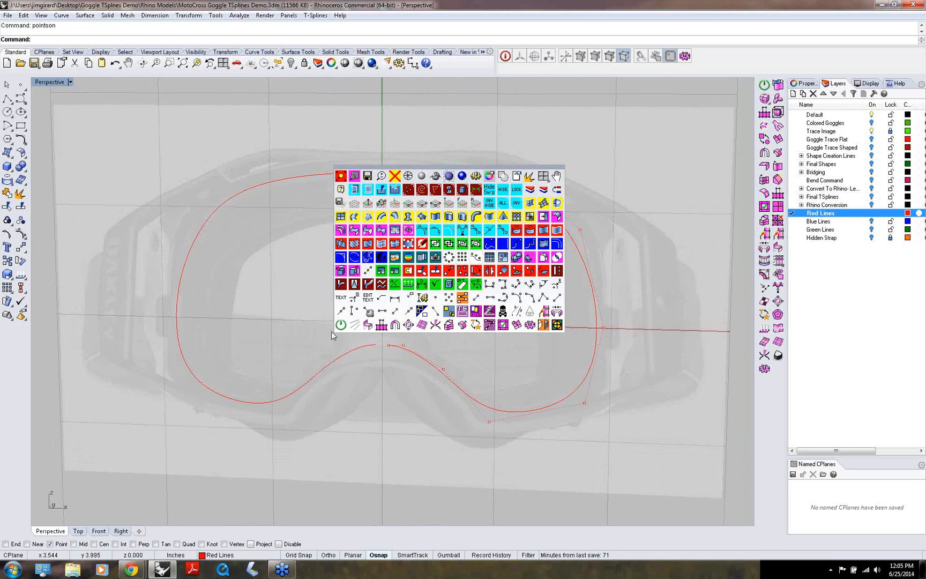
- In T-Splines edit mode, move the right half outline's upper side control point slightly up and outward and its lower outer one slightly down
click(341, 324)
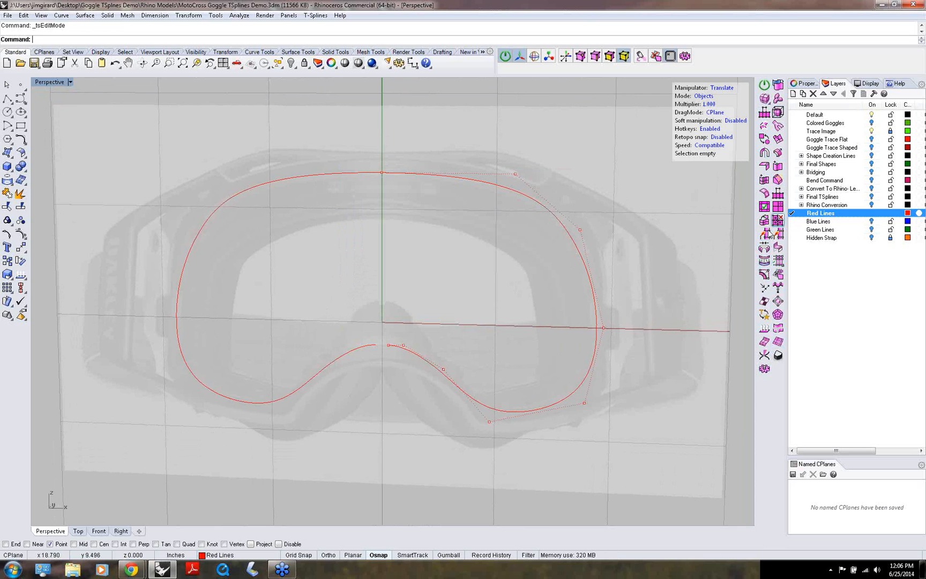
drag(491, 145, 556, 215)
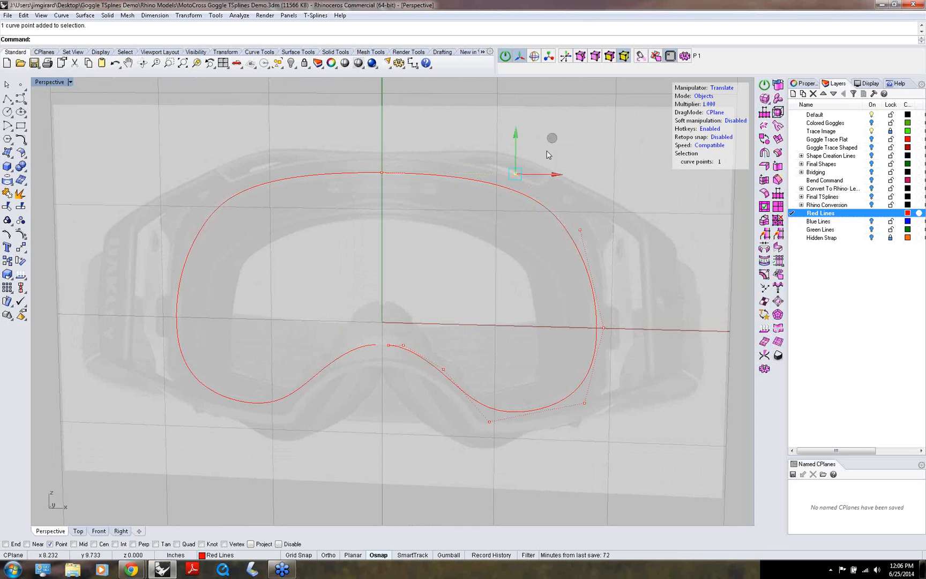
drag(574, 215, 625, 266)
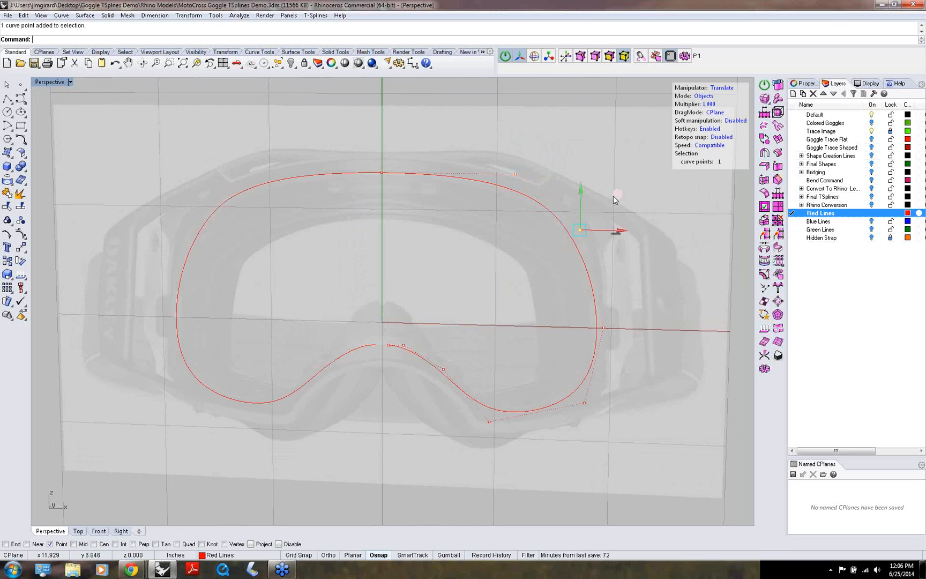
drag(615, 196, 617, 189)
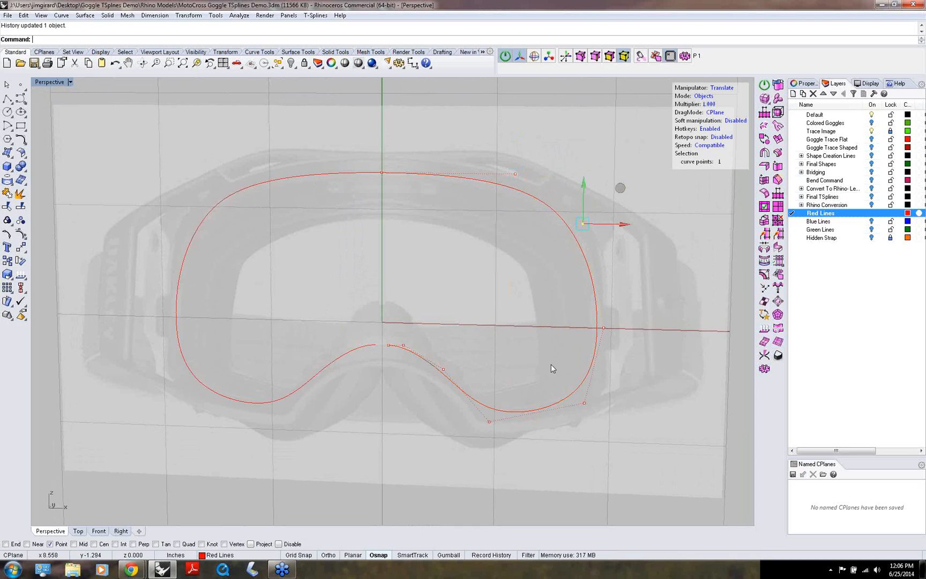
drag(549, 362, 604, 438)
drag(621, 370, 621, 380)
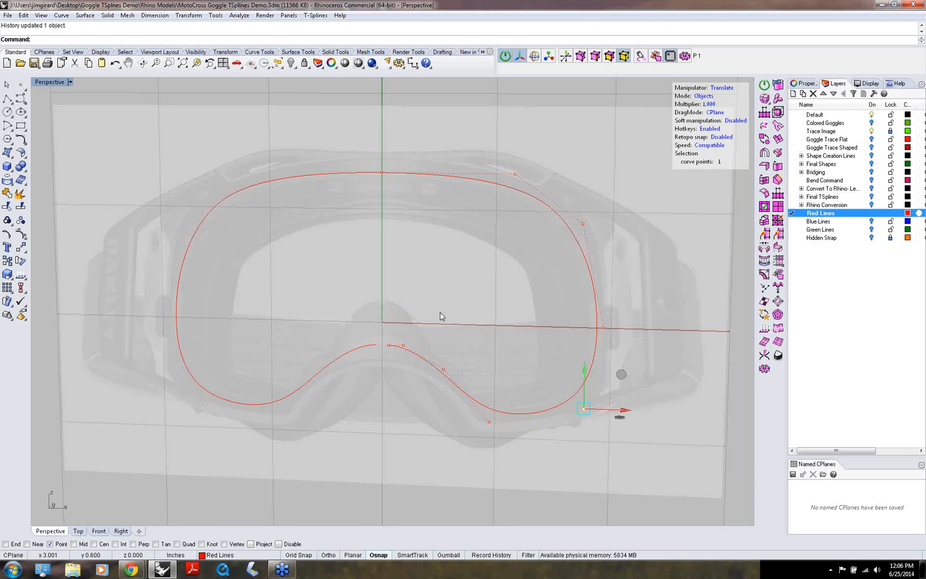
mouse_move(440, 312)
right_down()
mouse_move(465, 305)
mouse_move(430, 314)
mouse_move(436, 278)
mouse_move(444, 316)
right_up()
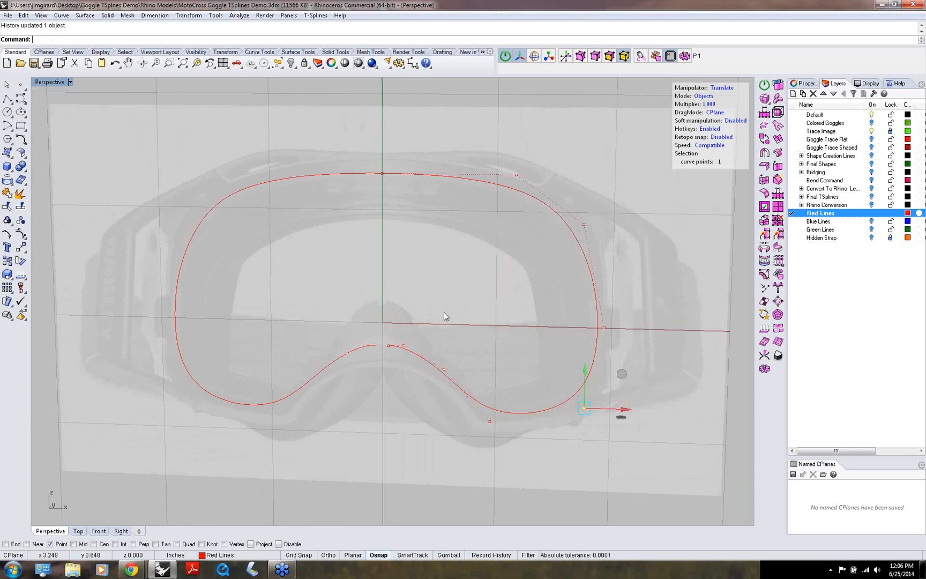
key(Escape)
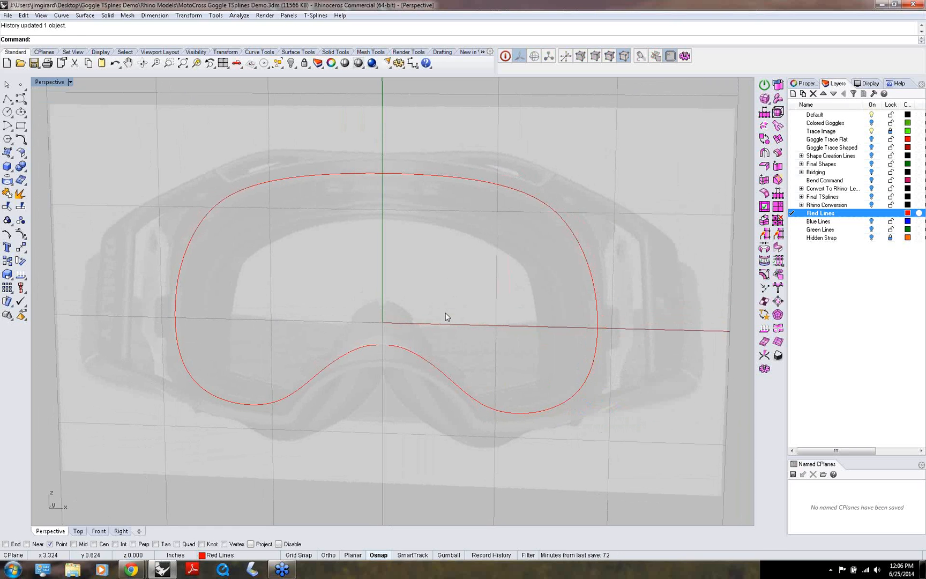
- Match the two halves of the outline at the nose bridge with Tangency continuity, Average curves and Join enabled
text(Match)
key(Return)
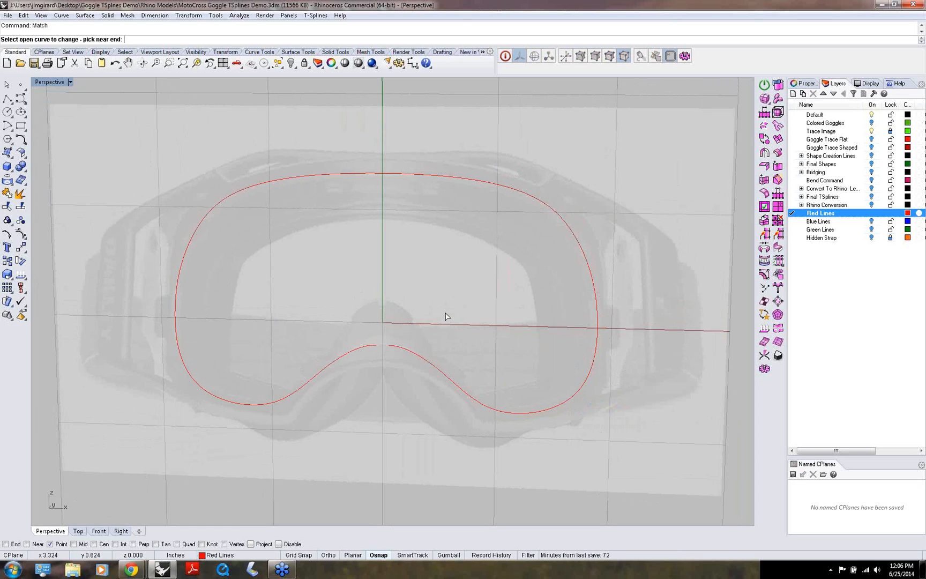
click(373, 347)
click(392, 351)
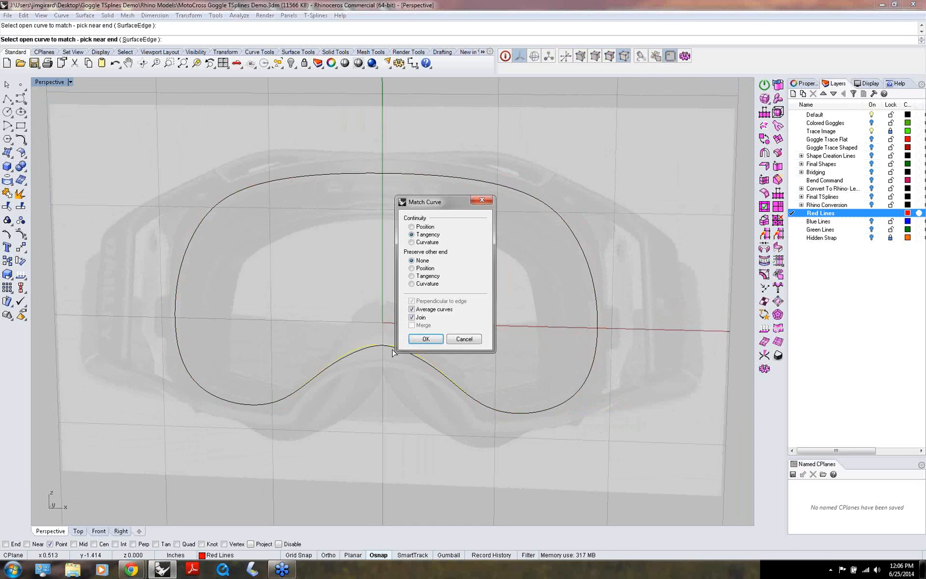
click(417, 341)
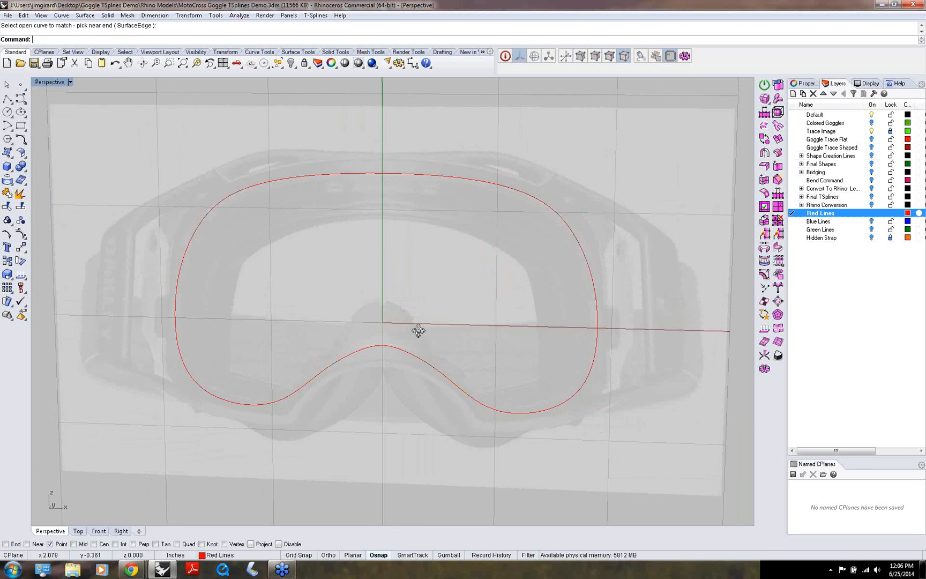
- Copy the joined goggle outline and paste the duplicate in place
mouse_move(418, 330)
right_down()
mouse_move(356, 318)
mouse_move(406, 341)
mouse_move(413, 333)
right_up()
click(344, 176)
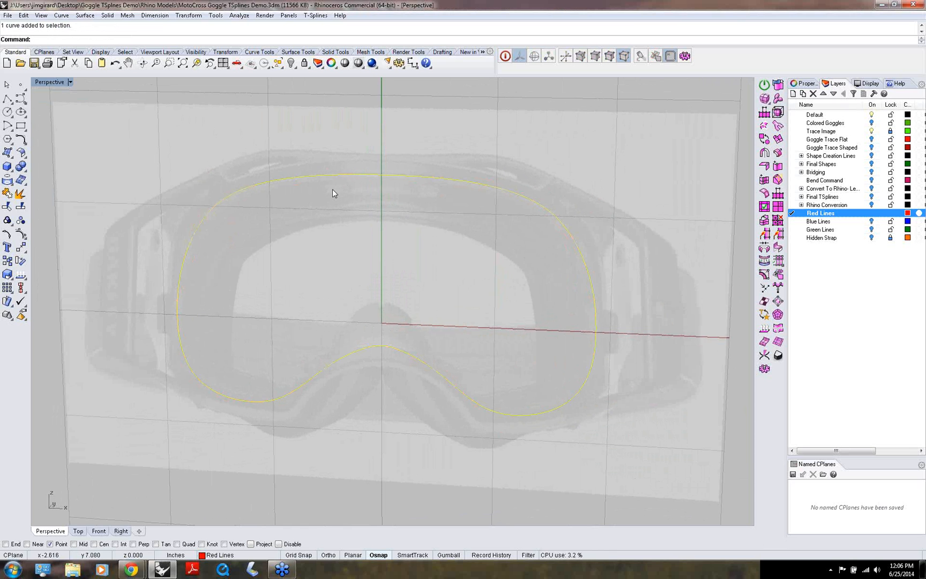
middle_click(333, 193)
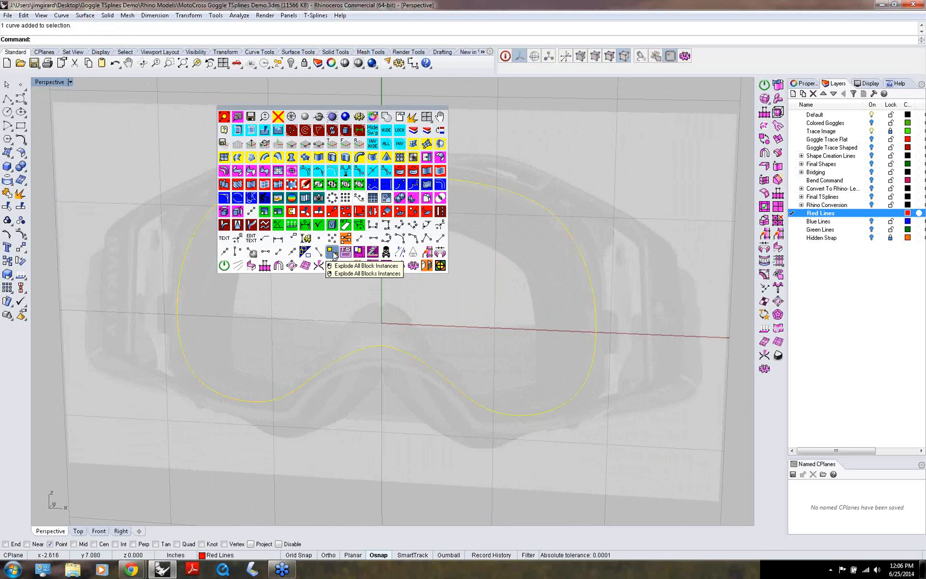
click(359, 252)
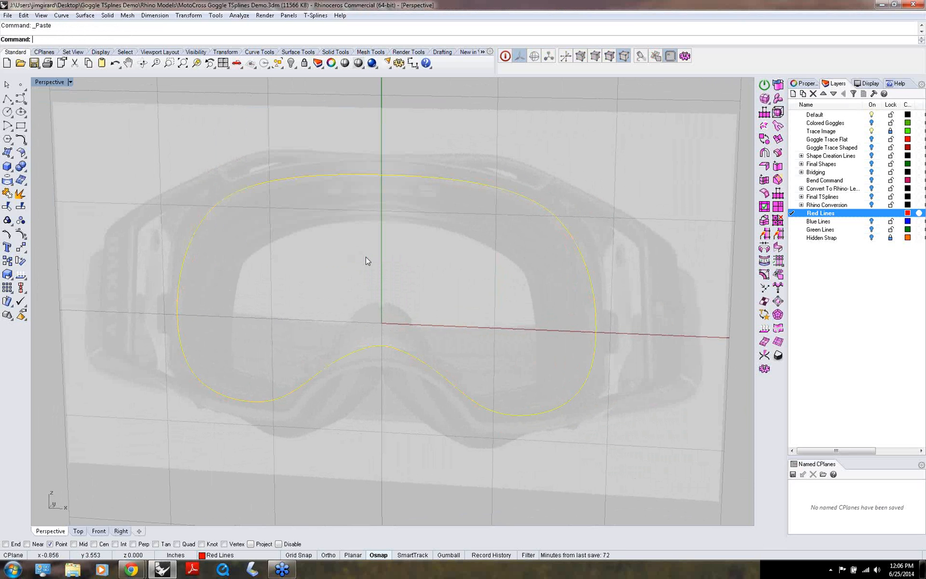
right_drag(368, 257, 377, 257)
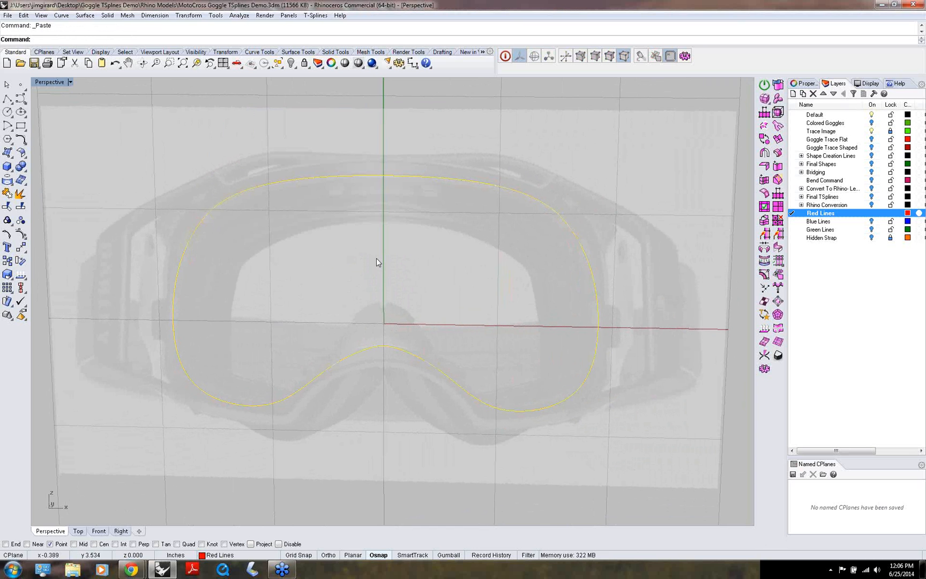
- Turn on T-Splines edit mode for the pasted outline and cycle through the manipulator types, ending on Scale
click(765, 85)
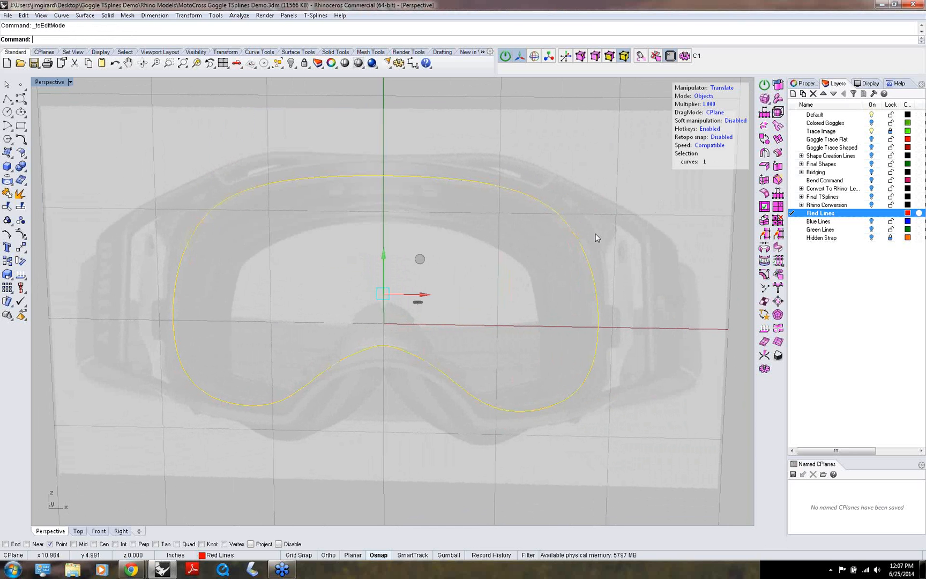
key(r)
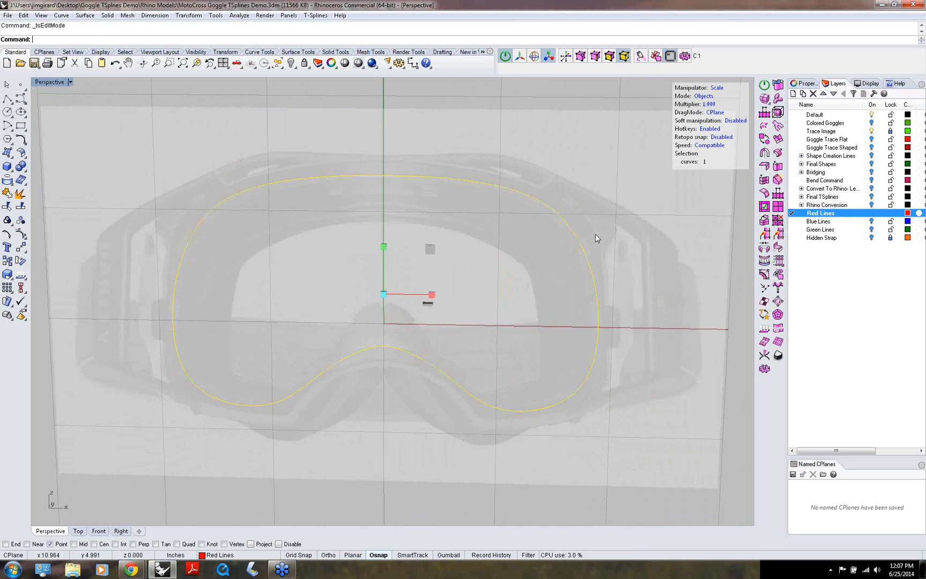
right_drag(596, 235, 583, 253)
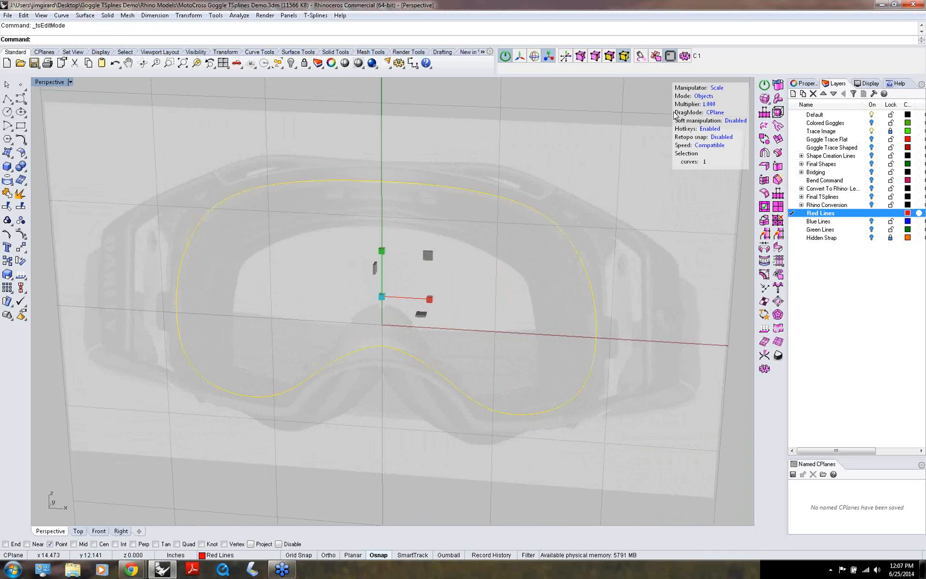
click(715, 89)
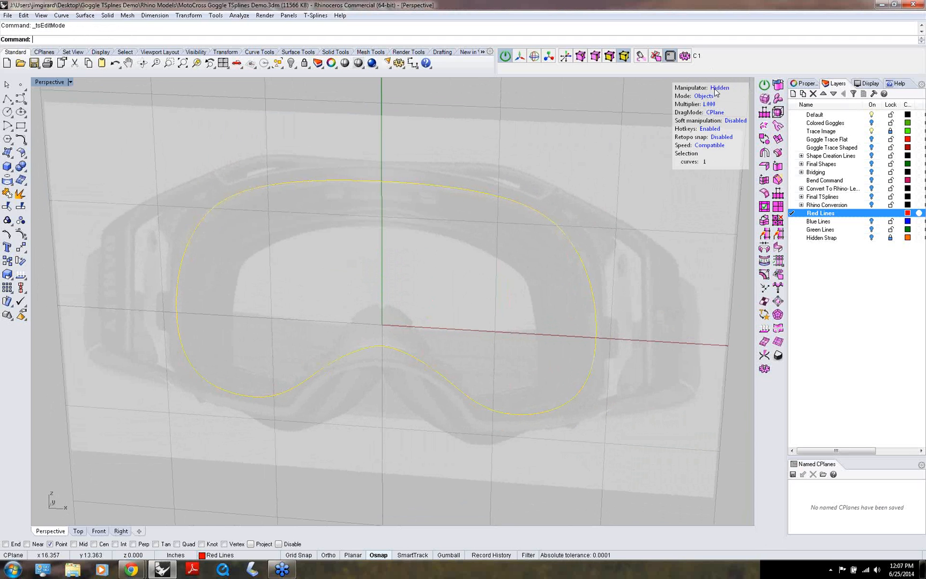
click(716, 89)
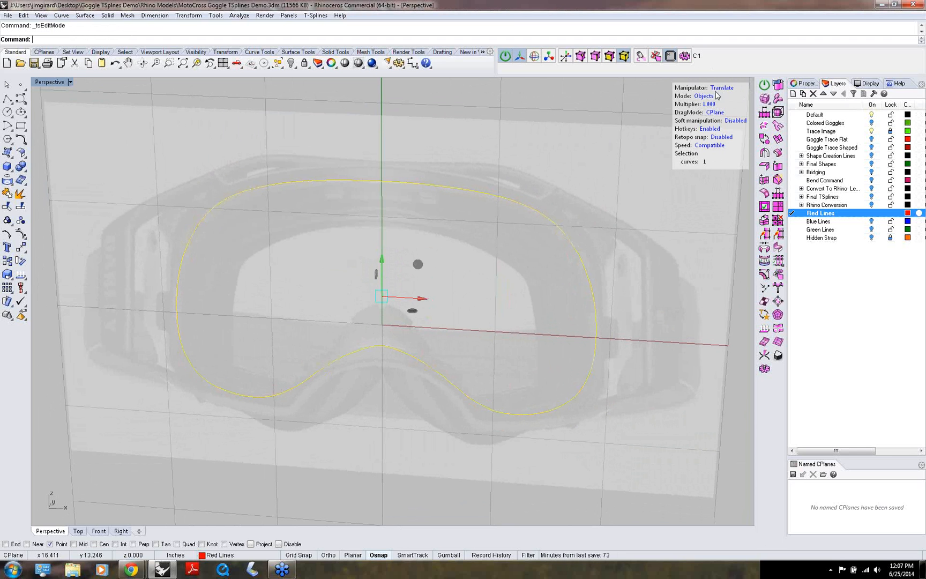
click(720, 88)
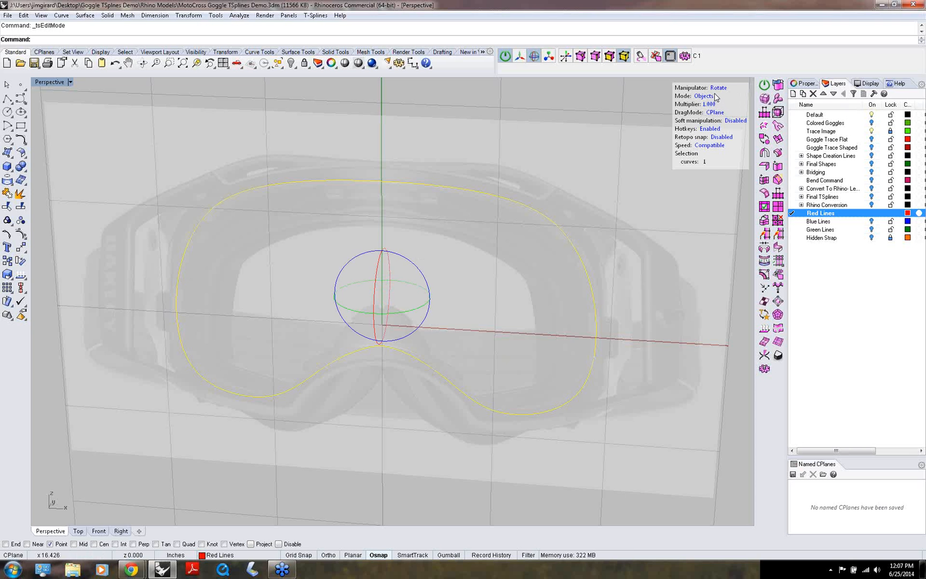
click(717, 89)
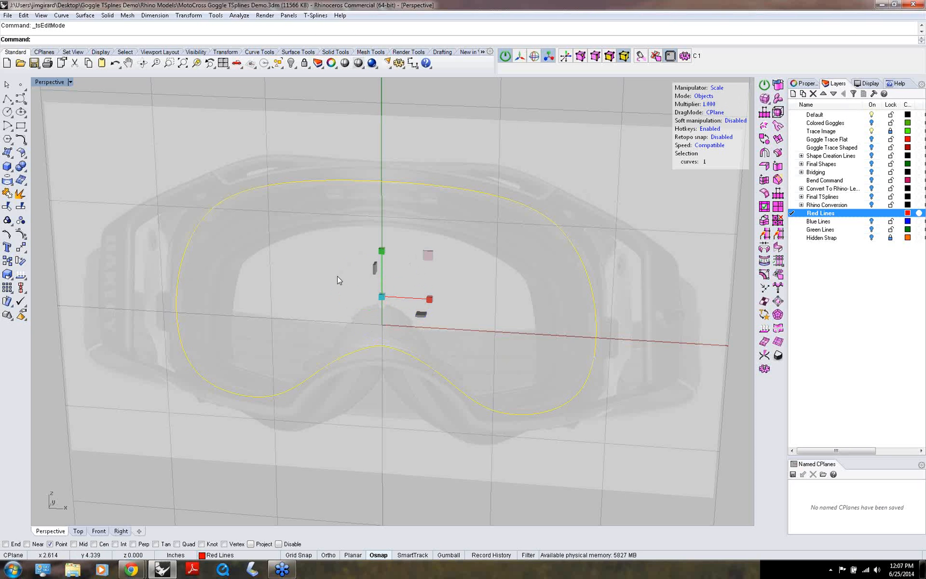
- Scale the pasted outline down horizontally and vertically so that it fits the goggle's lens opening, and deselect it
right_drag(361, 259, 376, 251)
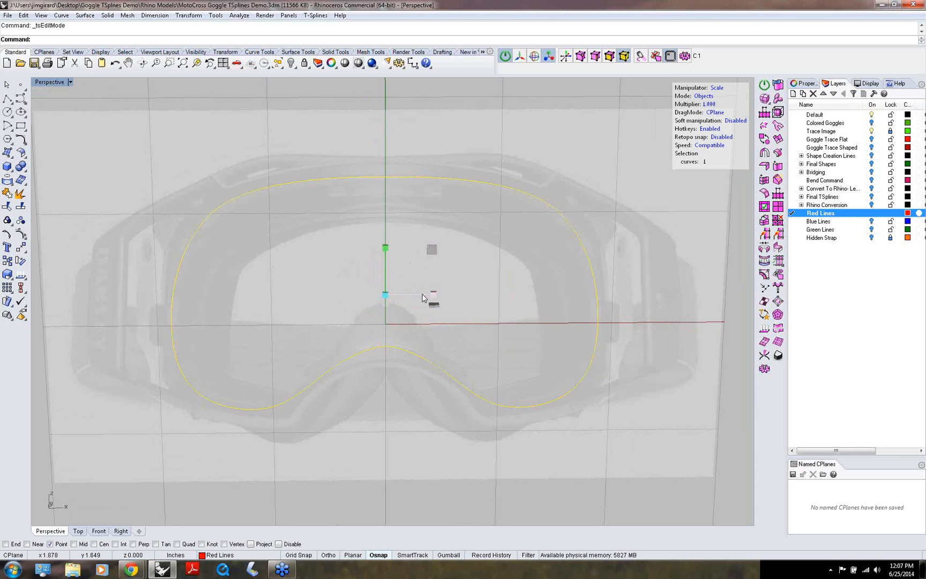
drag(433, 299, 419, 295)
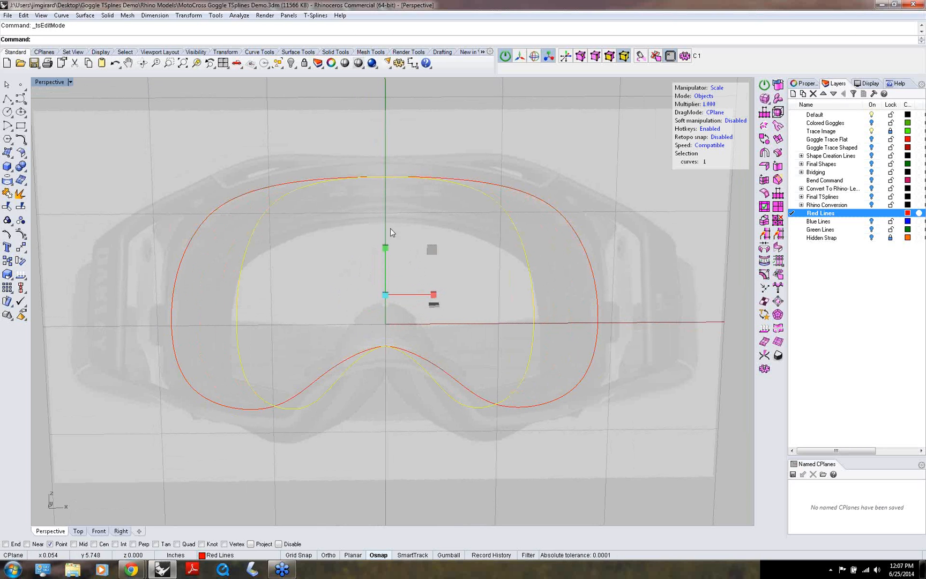
drag(387, 240, 384, 268)
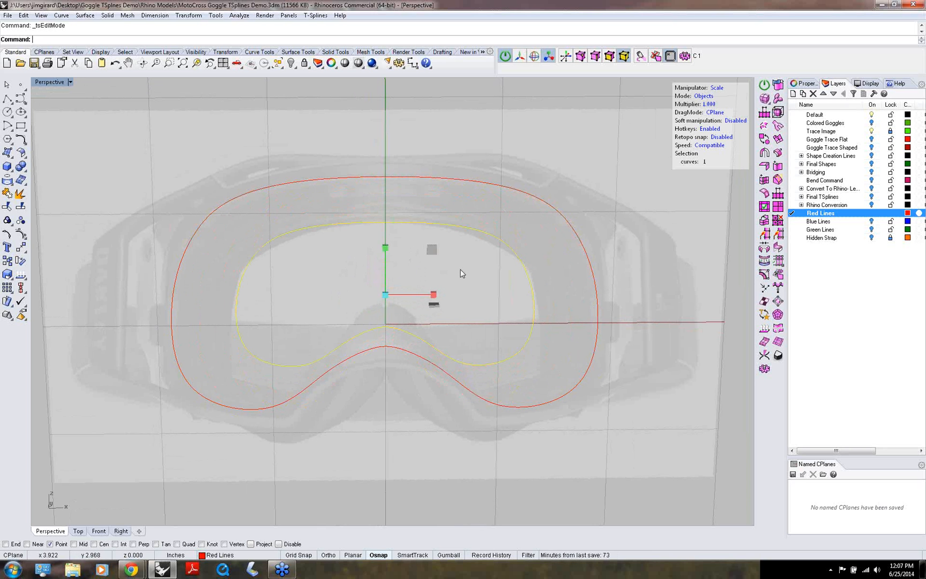
key(Escape)
mouse_move(480, 275)
right_down()
mouse_move(431, 264)
mouse_move(459, 277)
mouse_move(472, 260)
right_up()
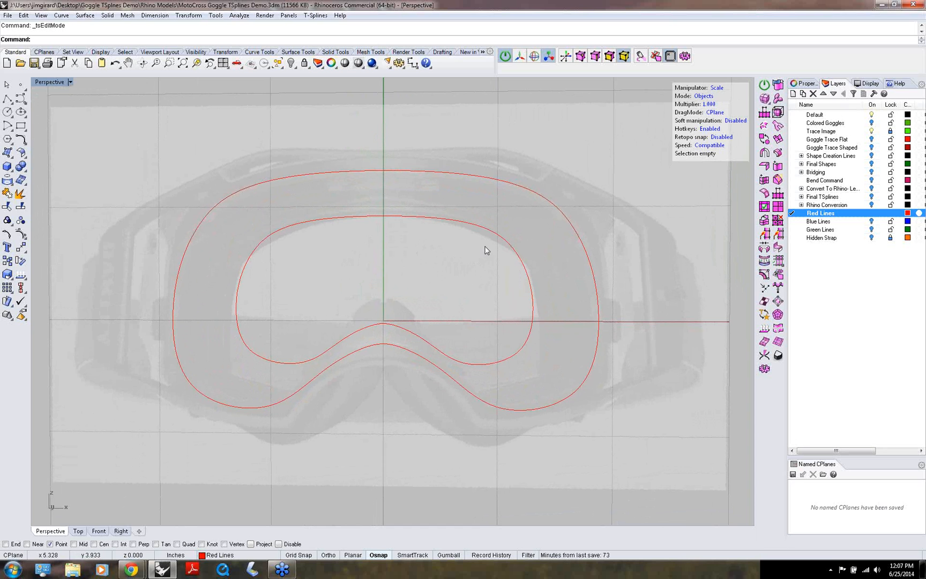
- Turn on the control points of the inner lens-opening curve
scroll(486, 250, up, 2)
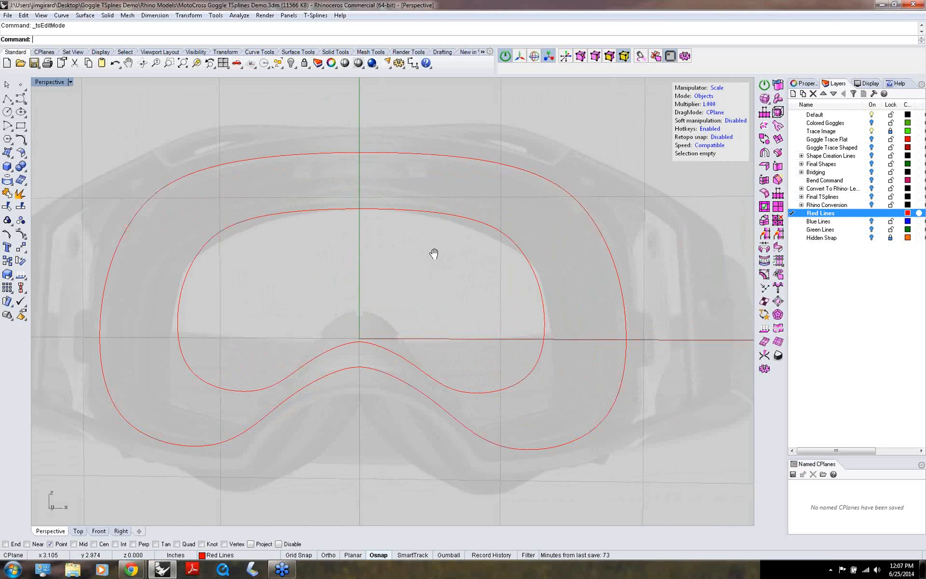
shift+right_drag(435, 253, 435, 152)
click(435, 152)
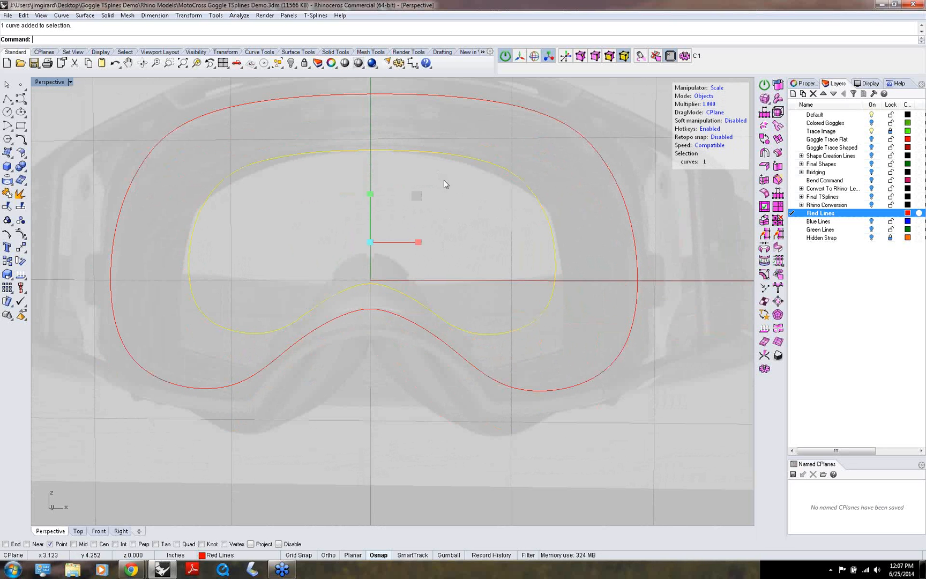
middle_click(459, 203)
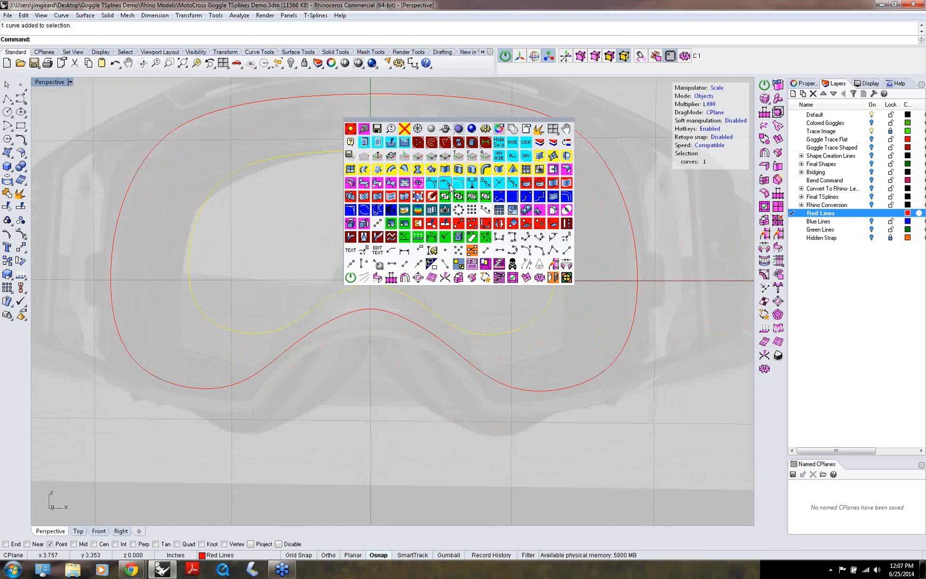
click(431, 183)
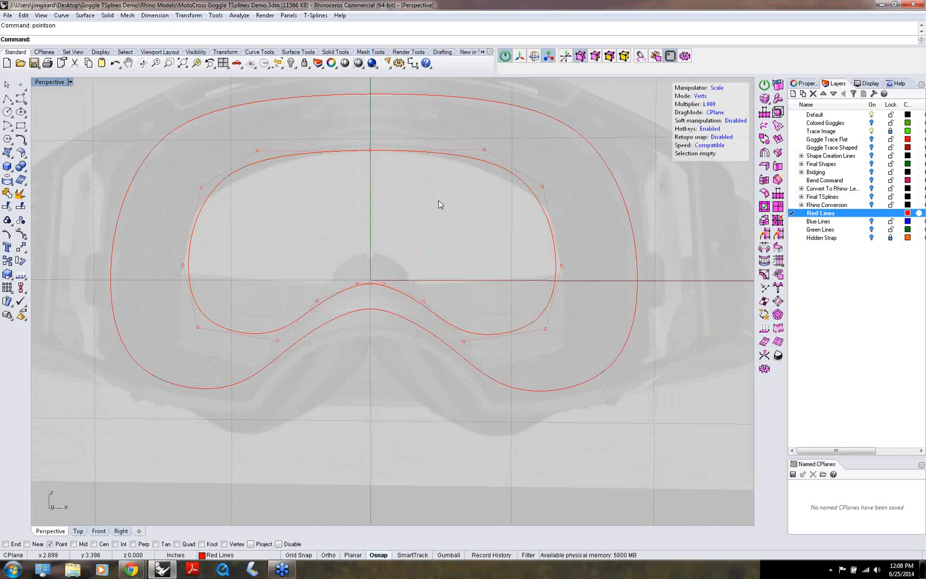
right_drag(437, 206, 434, 206)
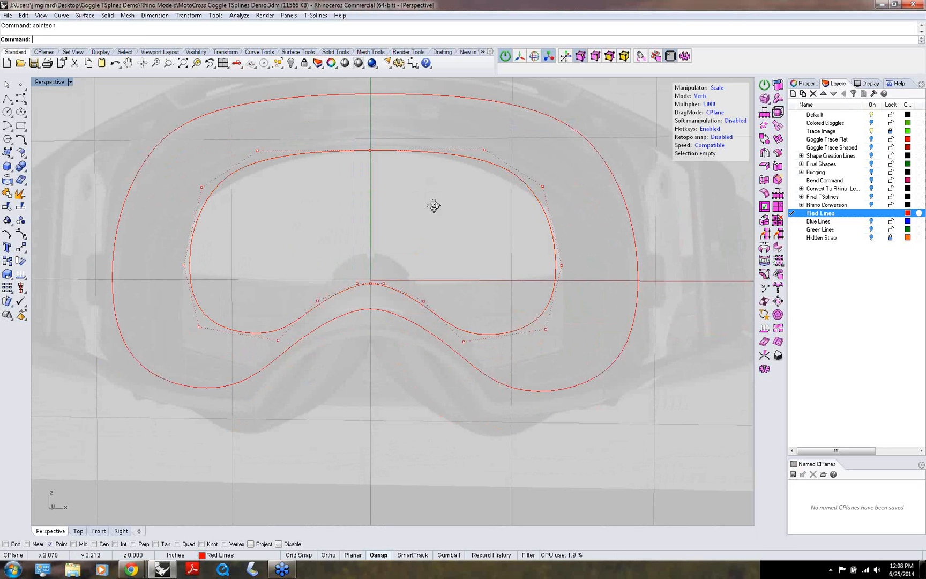
- Move the inner curve's three nose-bridge control points up and raise the two points flanking them slightly to follow the nose opening
drag(331, 244, 404, 306)
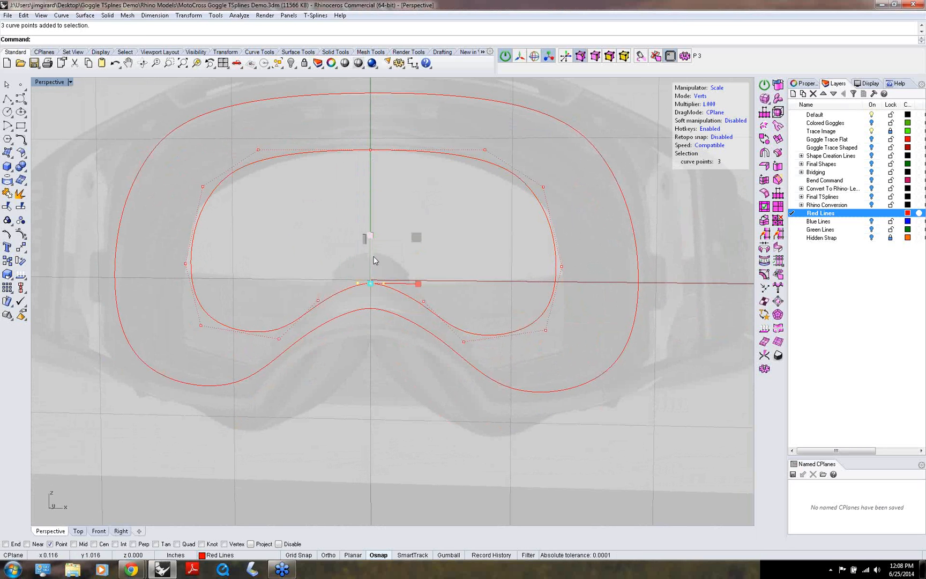
key(w)
drag(370, 247, 365, 211)
drag(295, 276, 453, 327)
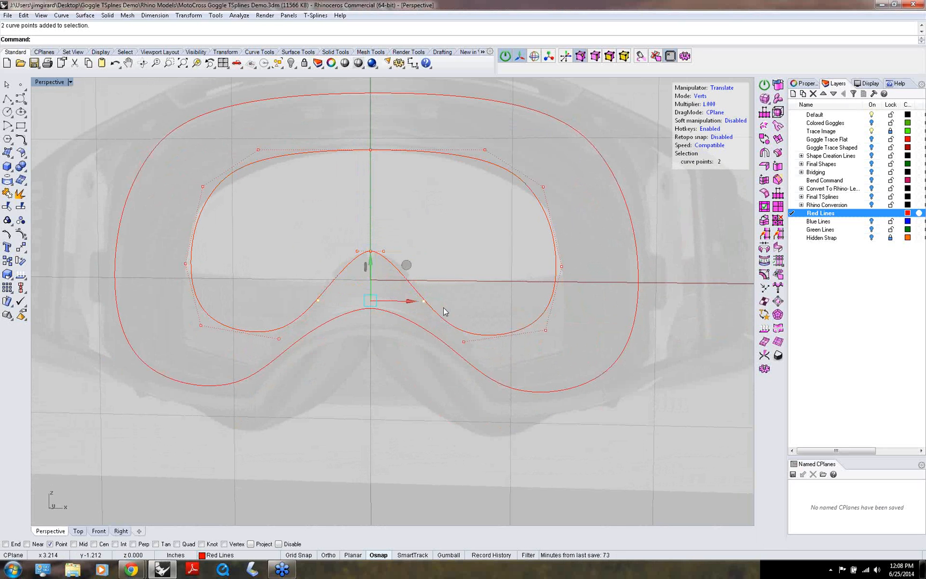
drag(374, 268, 373, 259)
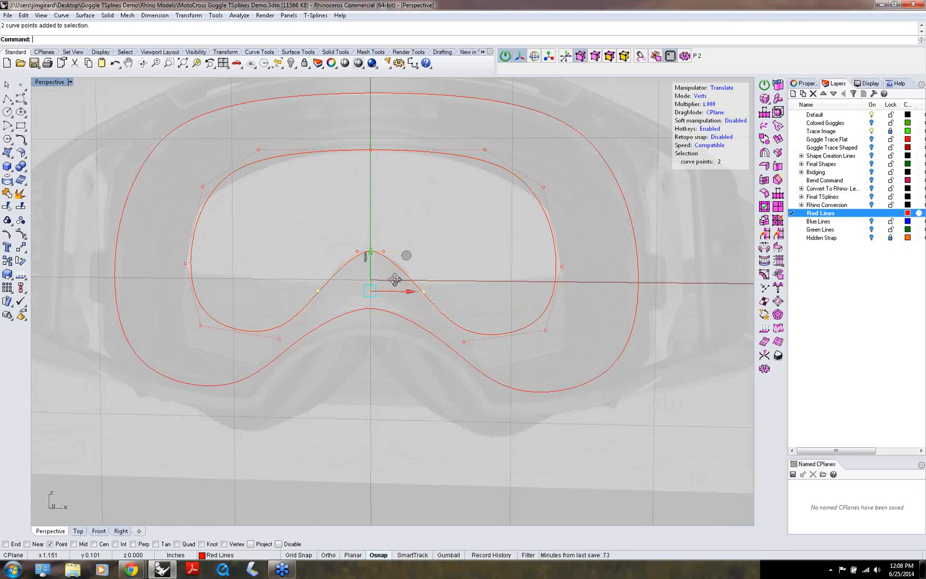
right_drag(391, 281, 389, 279)
- Scale the inner curve's two upper corner control points horizontally and leave edit mode
right_drag(173, 189, 231, 202)
drag(174, 178, 559, 209)
key(r)
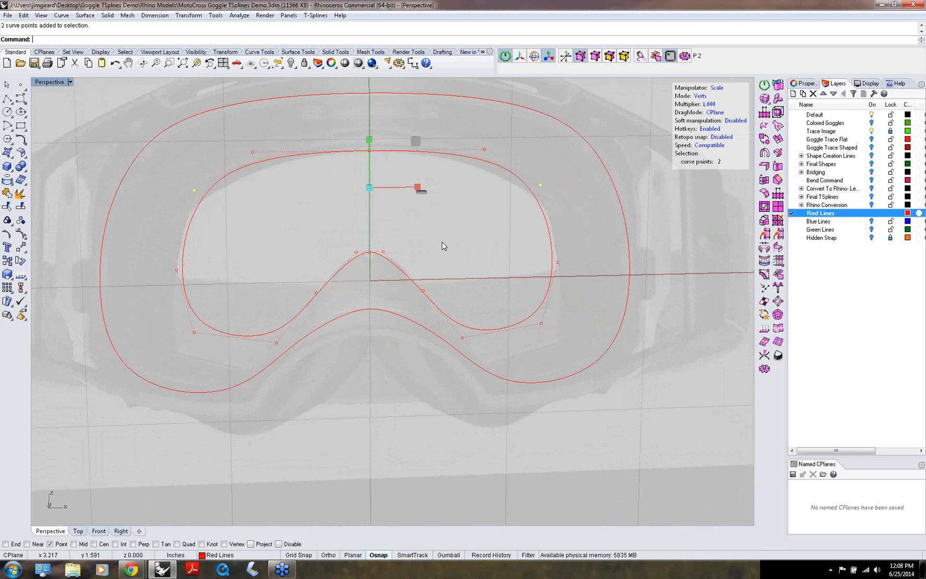
drag(422, 190, 424, 204)
click(427, 218)
mouse_move(427, 217)
right_down()
mouse_move(387, 211)
mouse_move(408, 230)
mouse_move(409, 220)
right_up()
key(Escape)
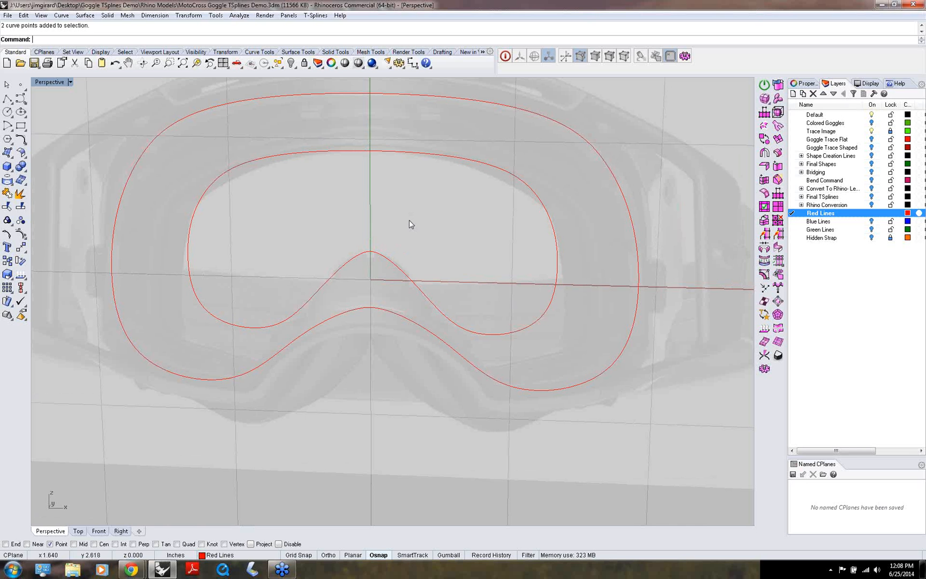
- Turn on the control points of both the outer frame and inner lens-opening curves
right_drag(407, 217, 377, 277)
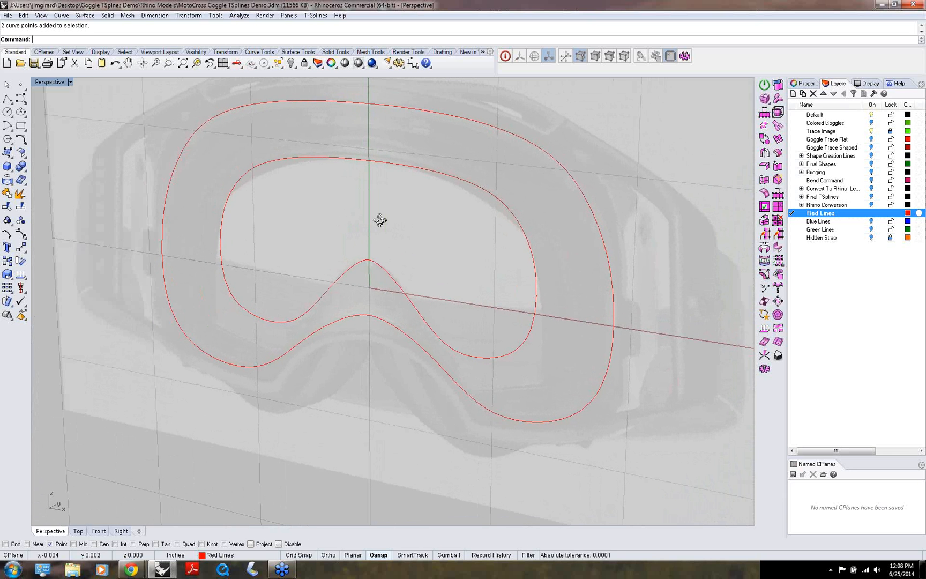
drag(393, 289, 333, 322)
middle_click(332, 313)
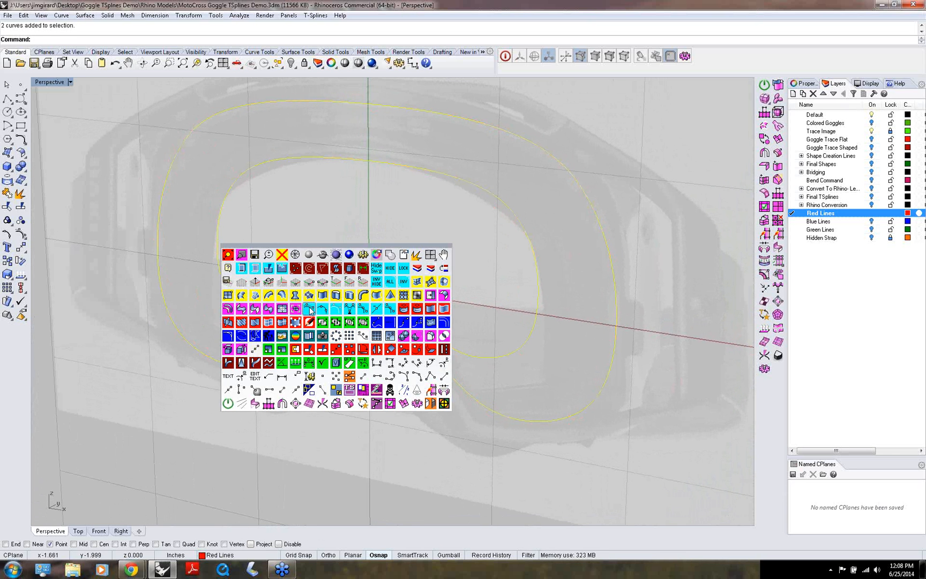
click(309, 308)
- Move the ten nose-bridge control points of both curves forward out of the tracing plane in T-Splines edit mode, and deselect them
right_drag(334, 296, 364, 275)
drag(386, 252, 405, 340)
right_drag(378, 361, 385, 369)
shift+drag(306, 294, 440, 306)
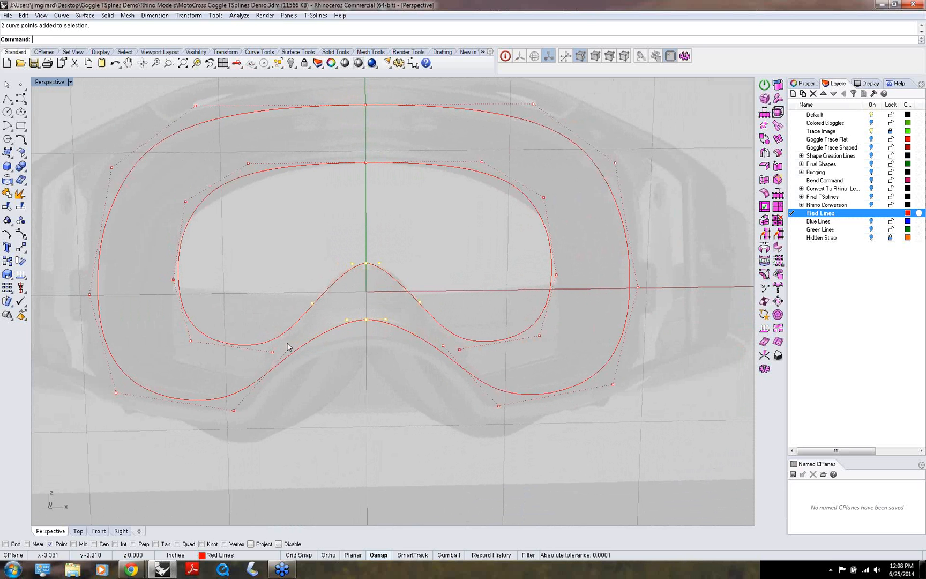
shift+drag(286, 344, 451, 363)
middle_click(450, 364)
click(352, 441)
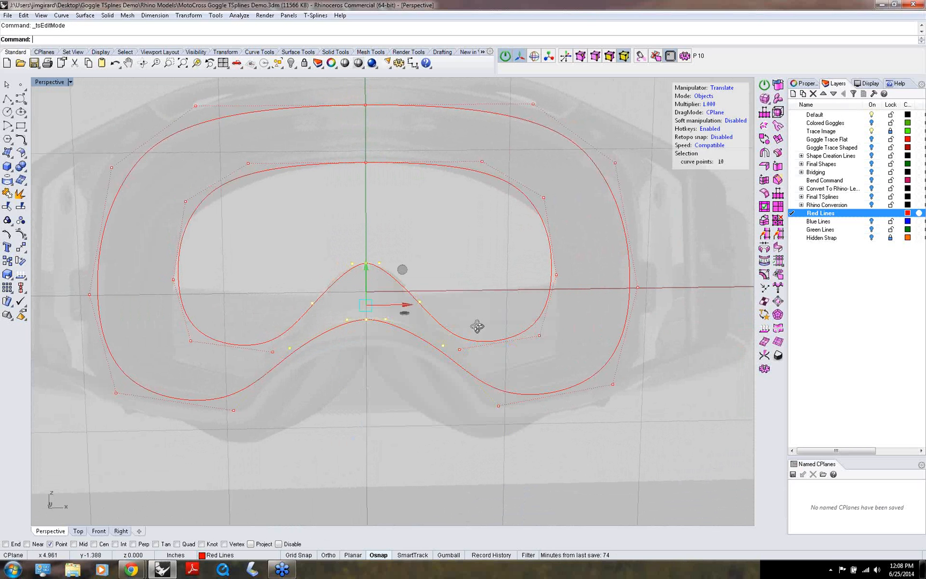
right_drag(477, 324, 269, 301)
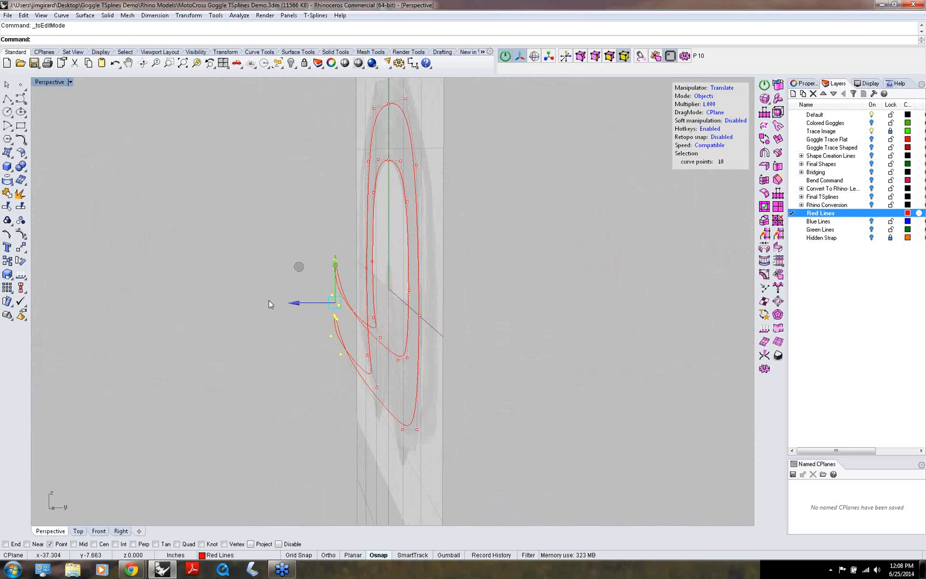
click(287, 258)
- Rotate the inner curve's five nose-bridge control points forward about a pivot on the lower flanking point, and deselect them
right_drag(287, 258, 285, 256)
drag(317, 247, 361, 310)
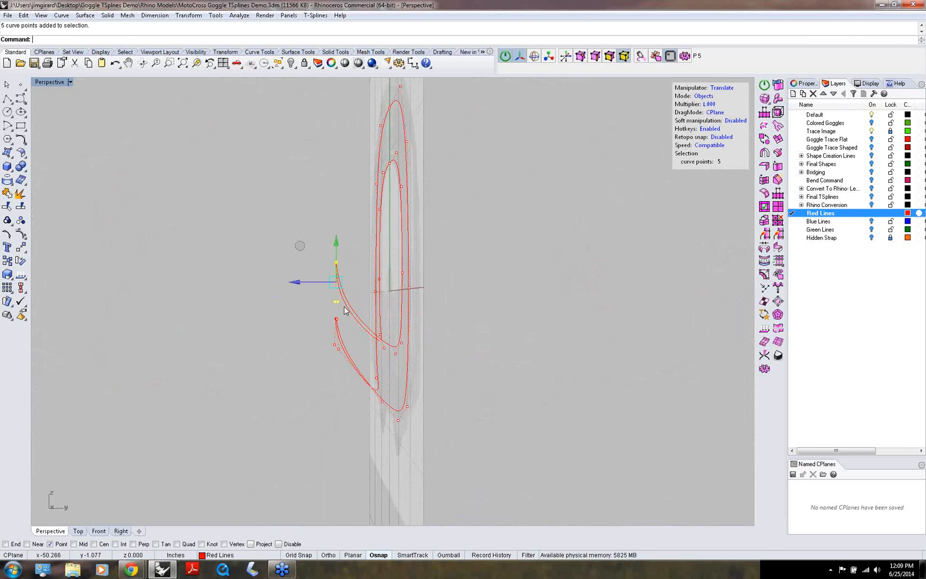
right_drag(314, 282, 321, 292)
scroll(321, 290, up, 4)
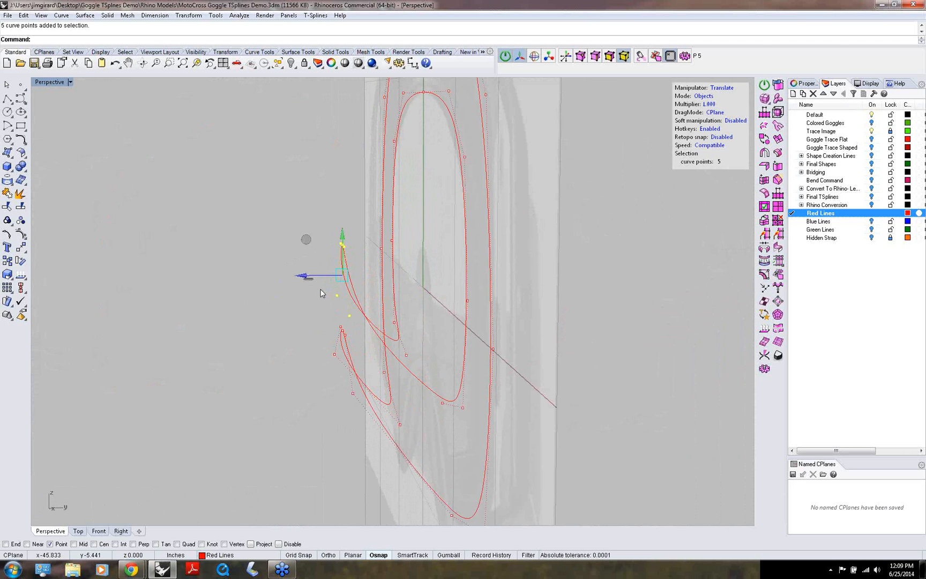
key(e)
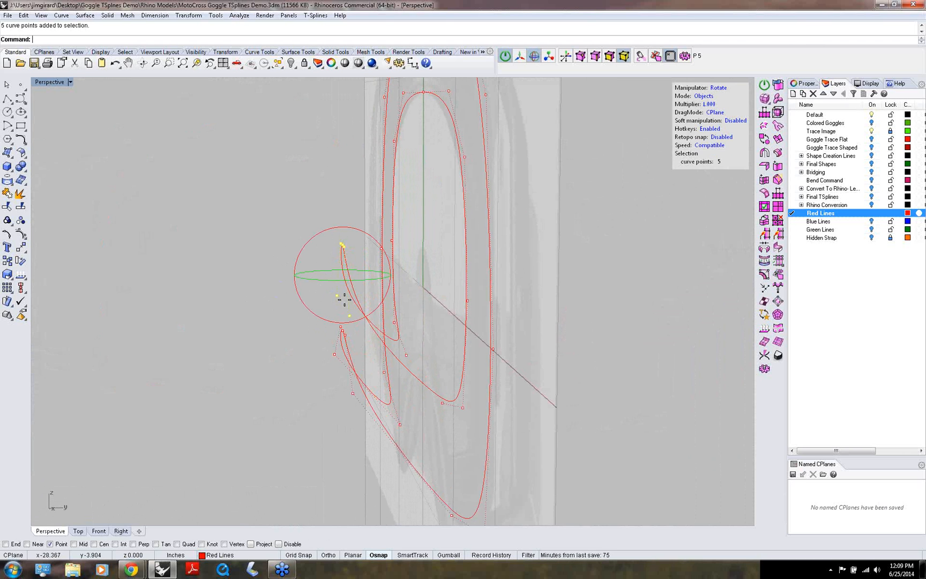
key(t)
click(349, 315)
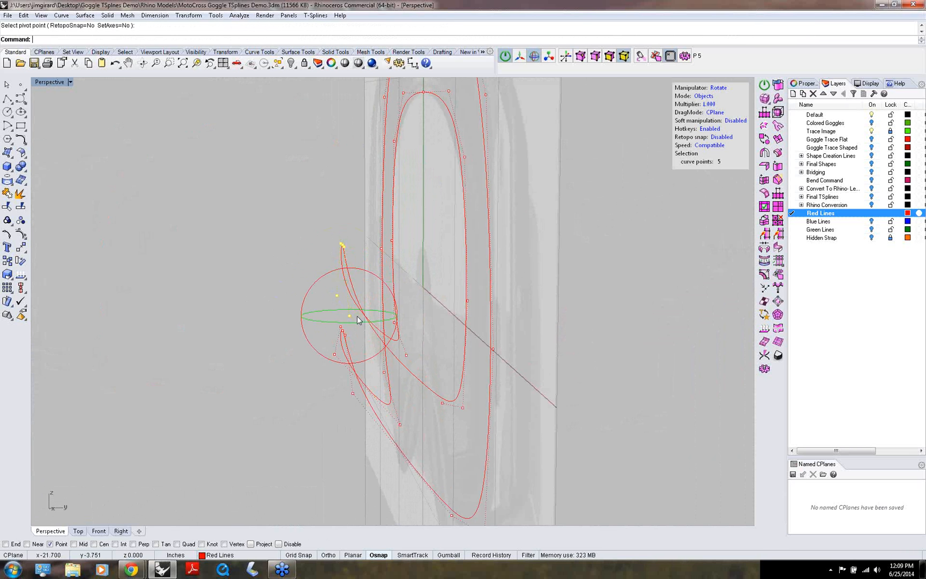
key(Left)
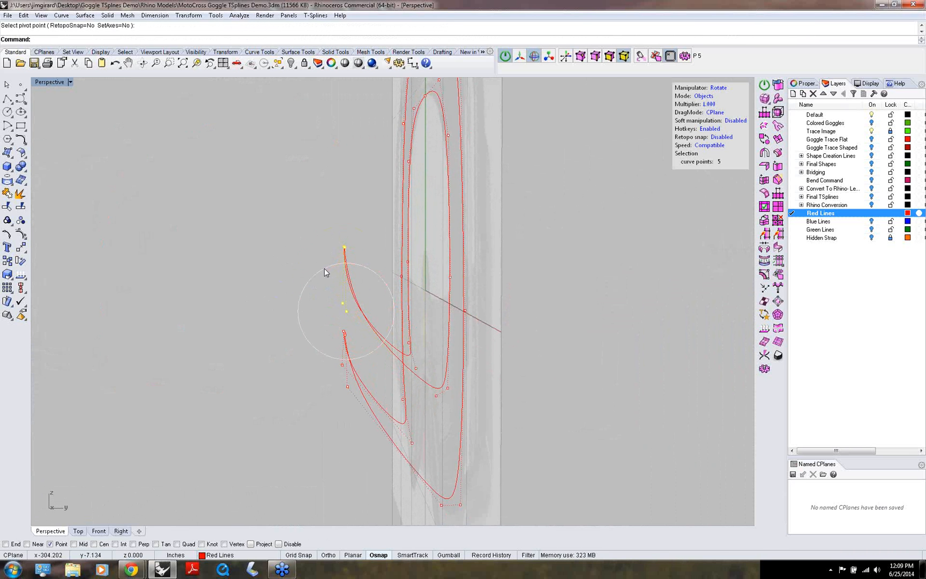
drag(325, 268, 304, 276)
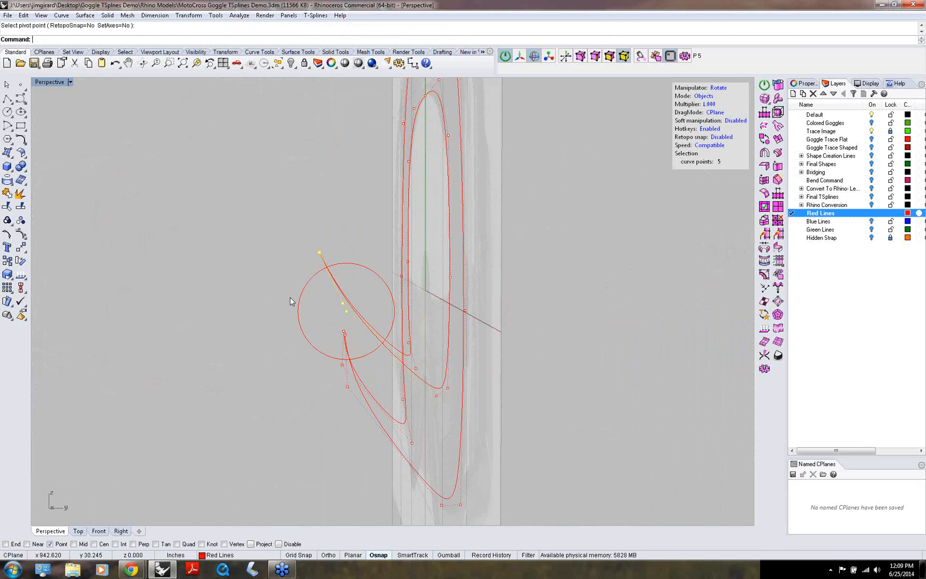
click(241, 309)
- Move the outer curve's three central nose-bridge control points farther forward from the tracing plane
mouse_move(247, 306)
right_down()
mouse_move(293, 299)
mouse_move(299, 326)
right_up()
drag(299, 326, 353, 393)
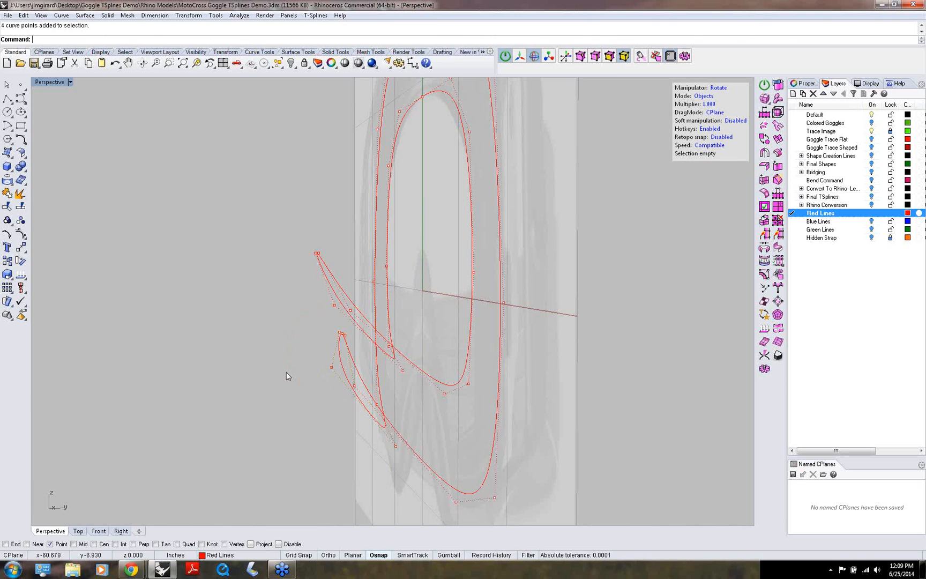
right_drag(287, 372, 354, 374)
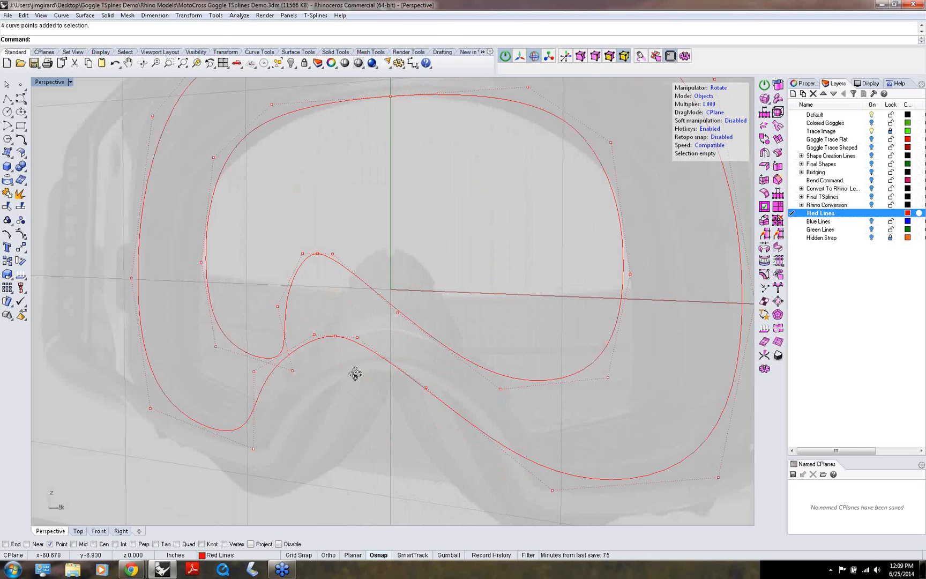
drag(302, 316, 374, 365)
right_drag(373, 364, 280, 345)
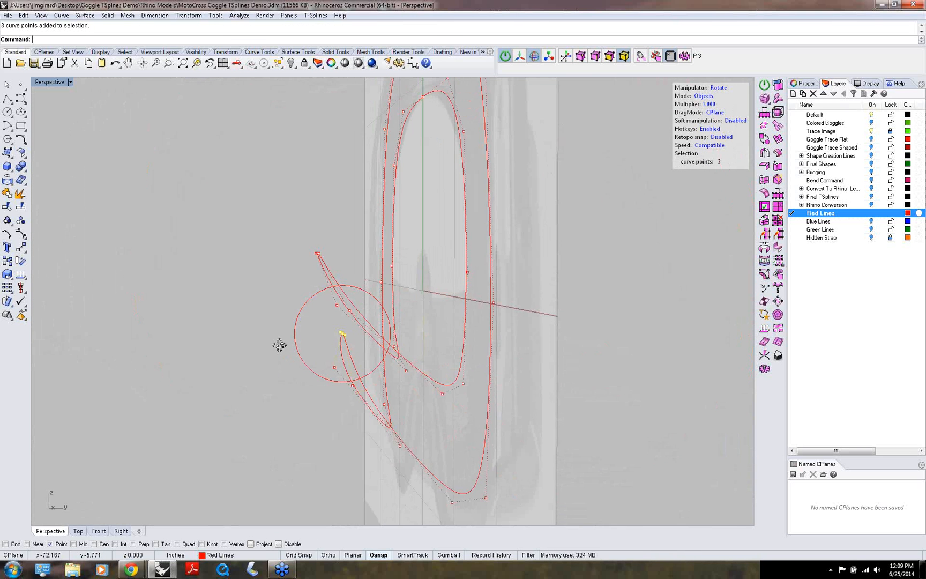
key(w)
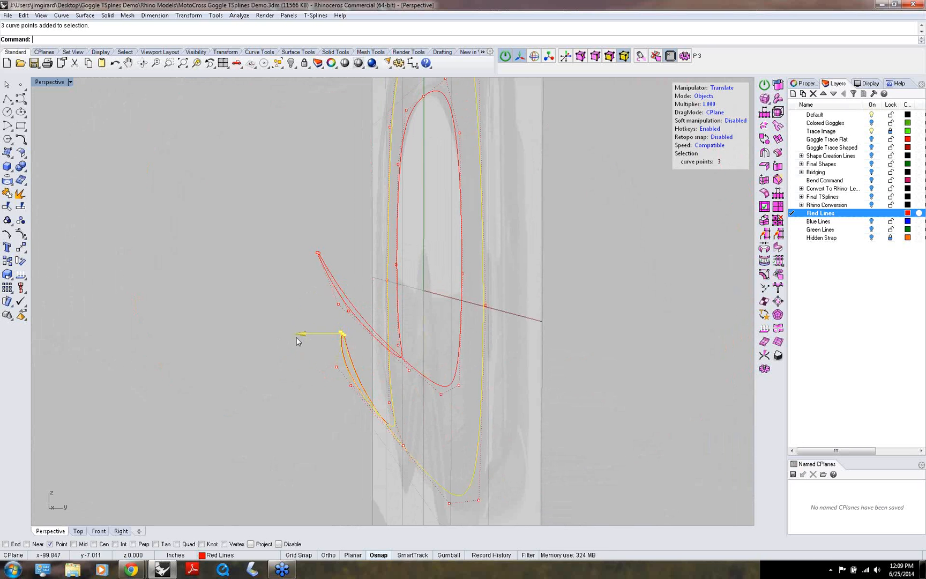
drag(298, 342, 220, 333)
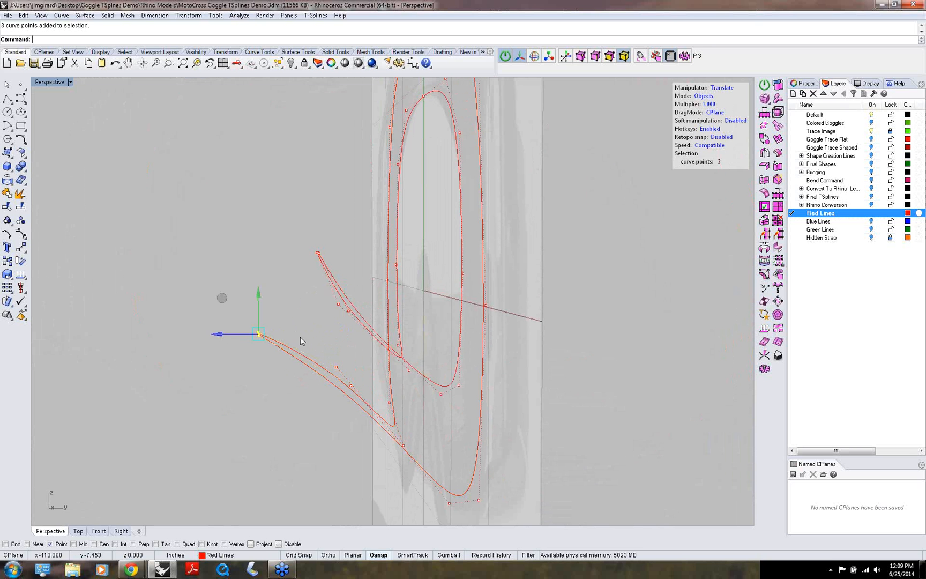
- Move the outer curve's two flanking nose points forward and the inner curve's three central nose points slightly forward and down
drag(306, 341, 365, 406)
mouse_move(316, 402)
right_down()
mouse_move(311, 391)
mouse_move(245, 385)
right_up()
right_drag(246, 271, 263, 289)
drag(301, 236, 337, 267)
right_drag(335, 266, 315, 246)
drag(286, 221, 273, 232)
click(238, 250)
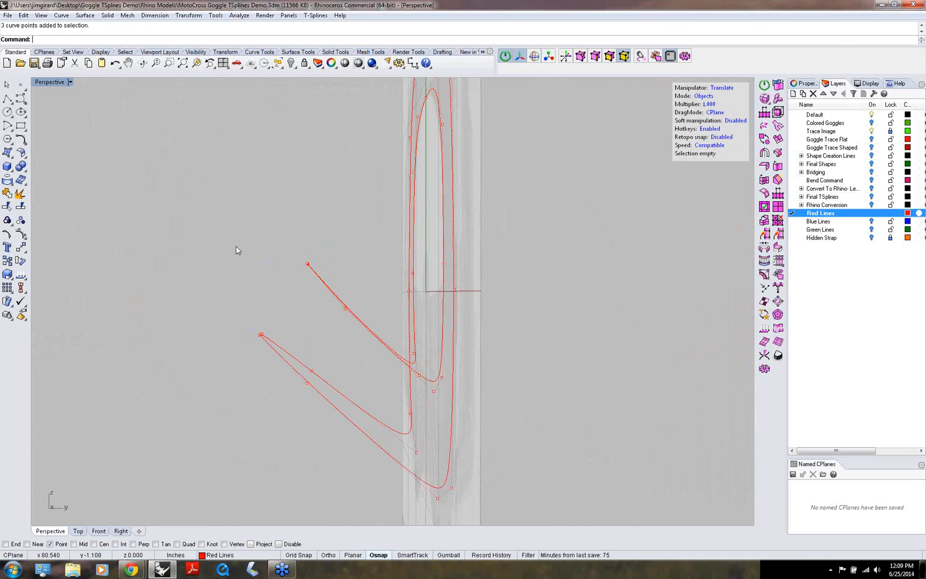
- Leave control-point editing and paste a duplicate of both shaped curves in place
right_drag(238, 250, 437, 242)
key(Escape)
scroll(386, 246, down, 2)
drag(420, 138, 400, 210)
right_drag(438, 221, 359, 202)
middle_click(359, 202)
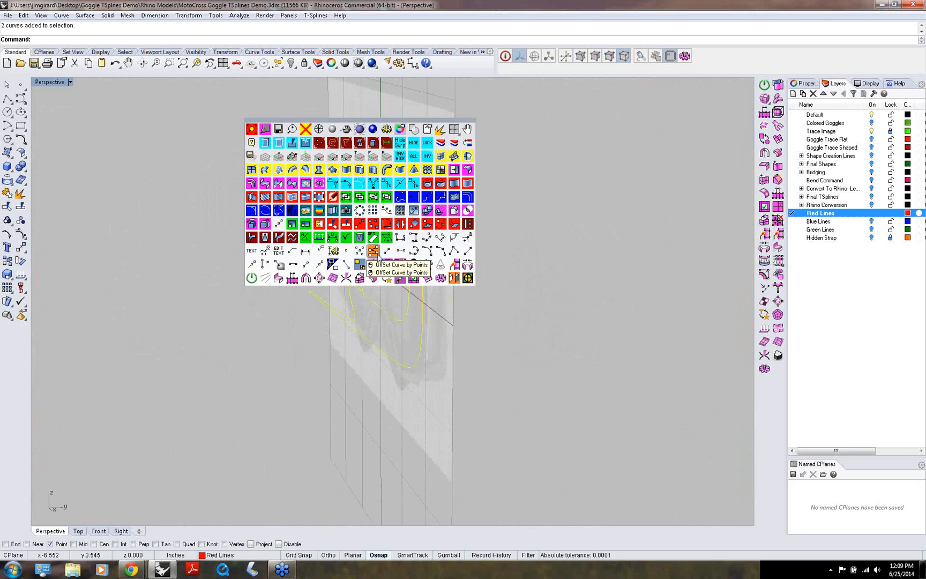
click(386, 266)
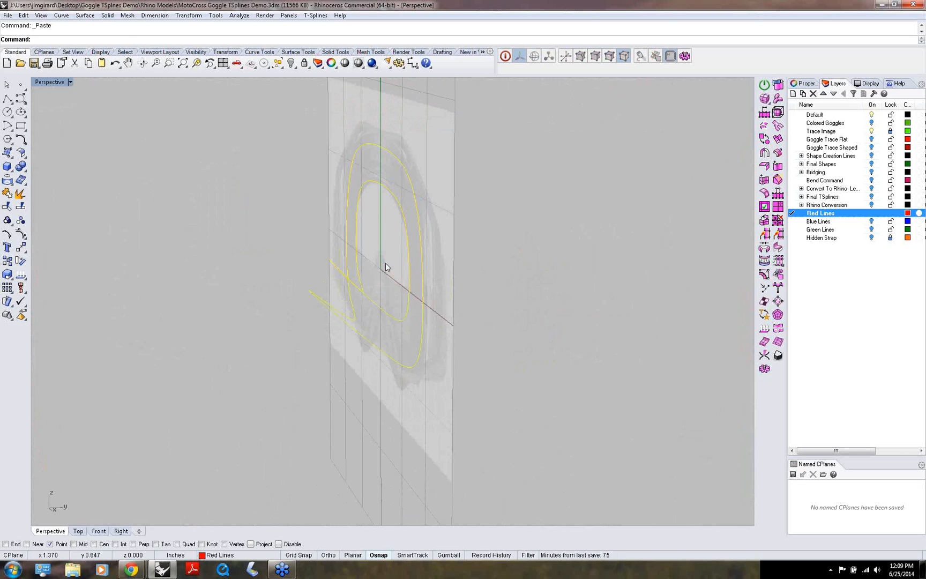
- Move the construction plane's elevation about 1.665 inches behind the curves, away from the protruding nose bridge
middle_click(385, 263)
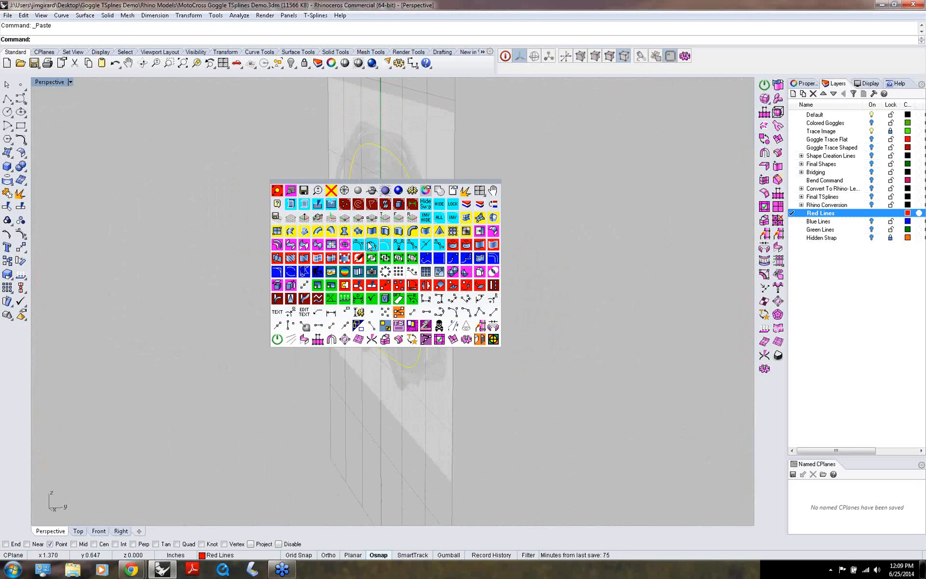
click(308, 217)
right_drag(490, 215, 446, 208)
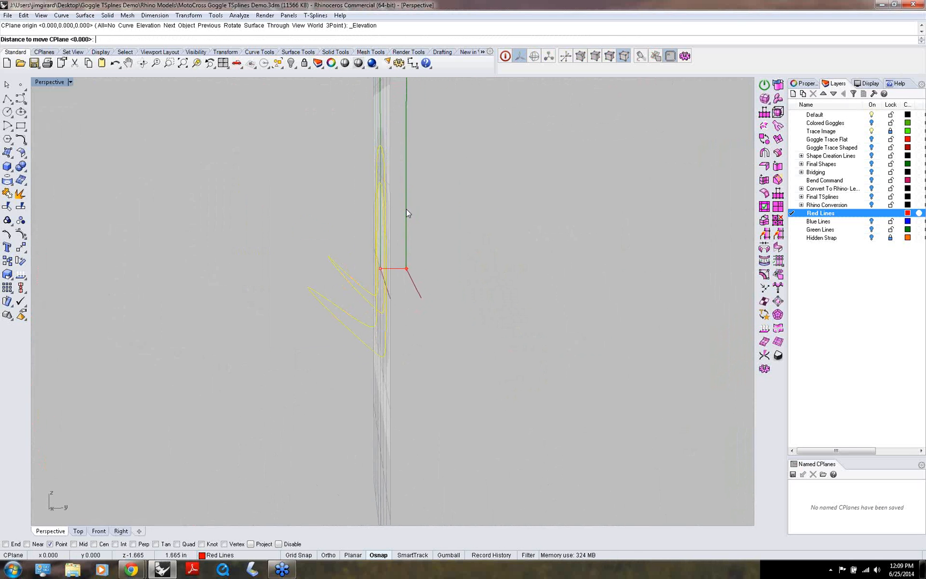
click(407, 213)
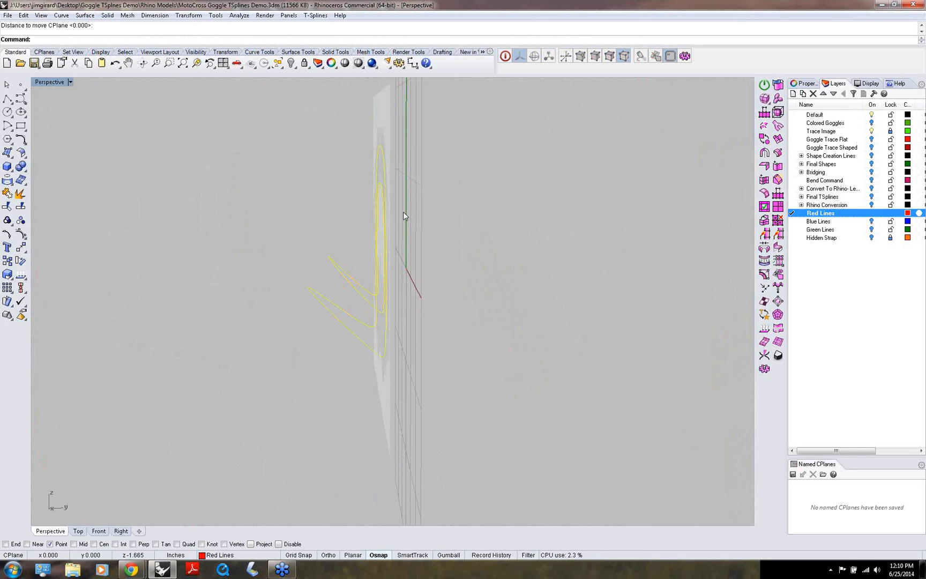
- Project the selected curves onto the offset construction plane, deleting the input objects
right_drag(413, 217, 476, 245)
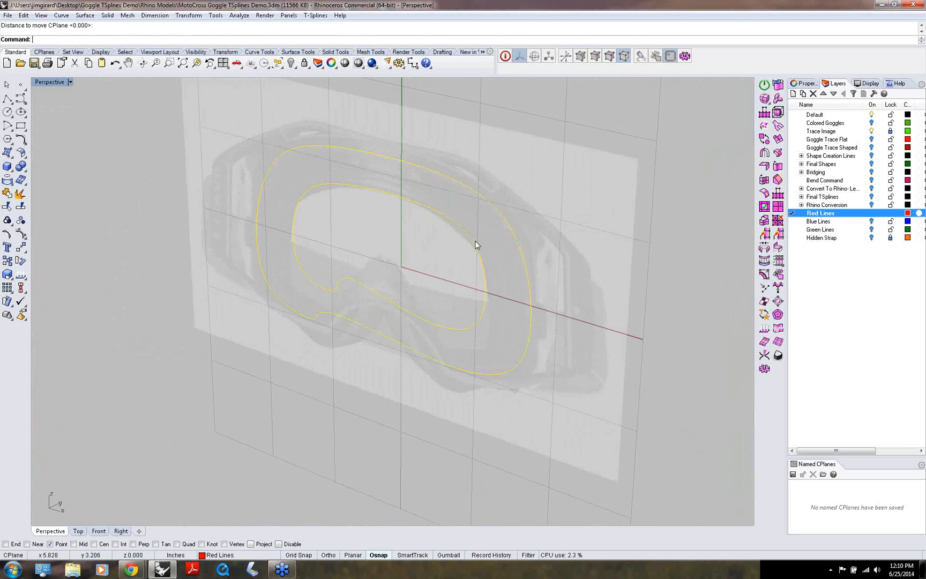
middle_click(476, 245)
click(513, 309)
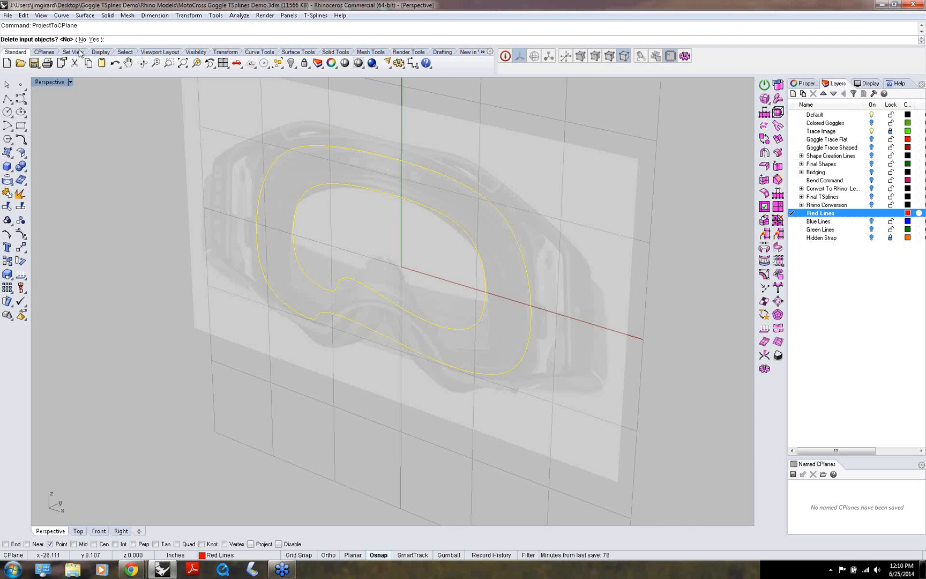
click(95, 39)
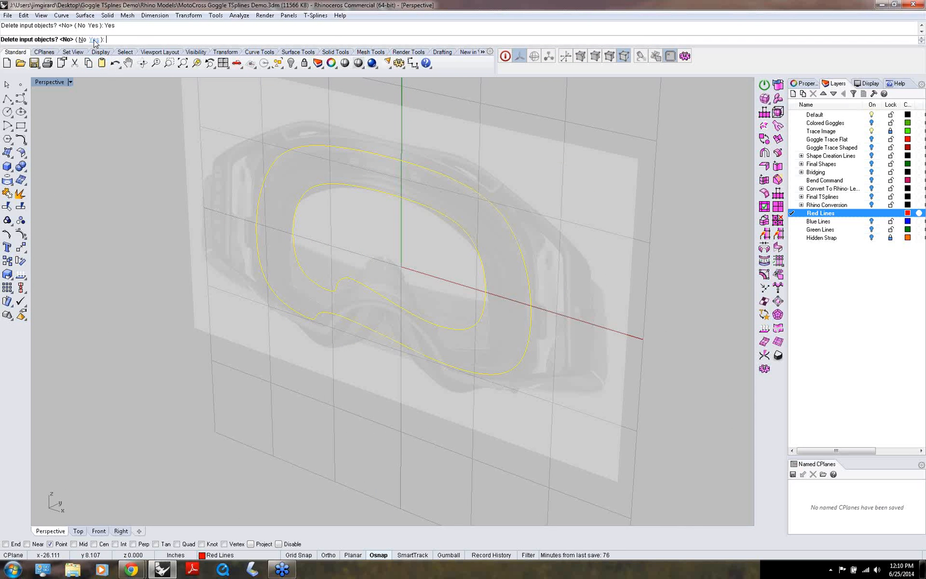
mouse_move(374, 213)
right_down()
mouse_move(300, 184)
mouse_move(287, 192)
mouse_move(422, 210)
mouse_move(392, 263)
mouse_move(416, 270)
mouse_move(419, 260)
mouse_move(474, 244)
mouse_move(341, 259)
mouse_move(379, 248)
mouse_move(316, 250)
mouse_move(250, 236)
mouse_move(357, 231)
mouse_move(387, 215)
mouse_move(385, 251)
mouse_move(577, 204)
right_up()
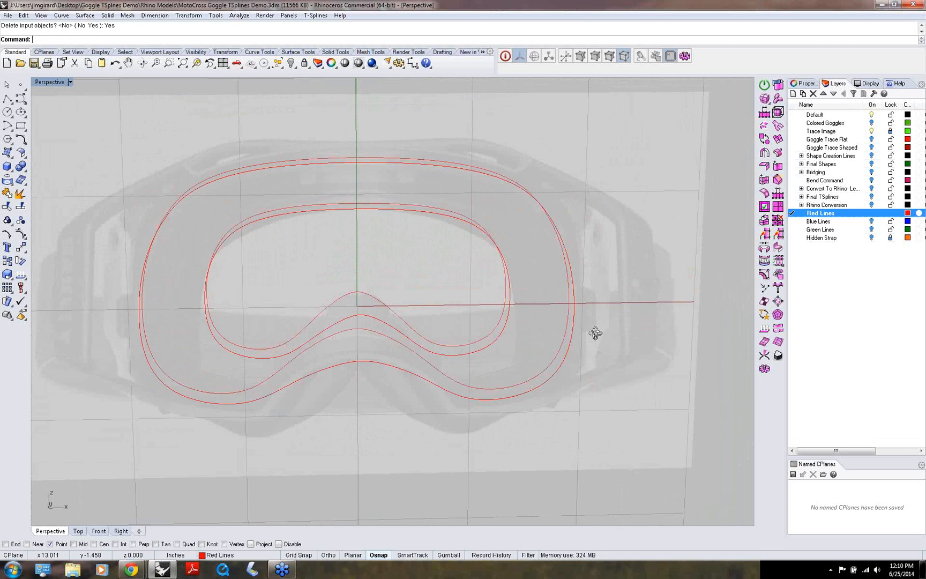
- Select all the traced and projected curves and hide them
right_drag(595, 334, 418, 192)
key(ctrl+a)
middle_click(352, 256)
click(404, 193)
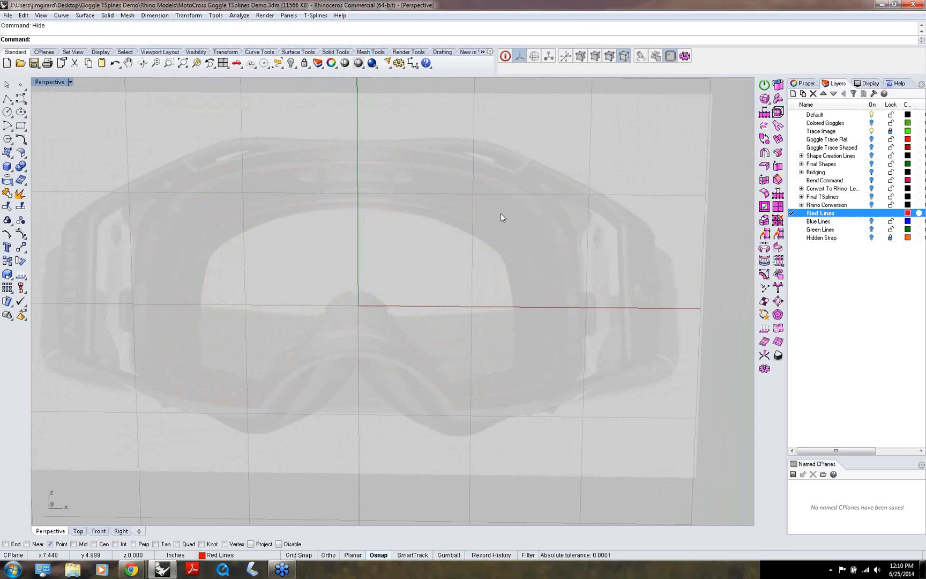
- Turn on the Shape Creation Lines layer
right_drag(550, 212, 552, 216)
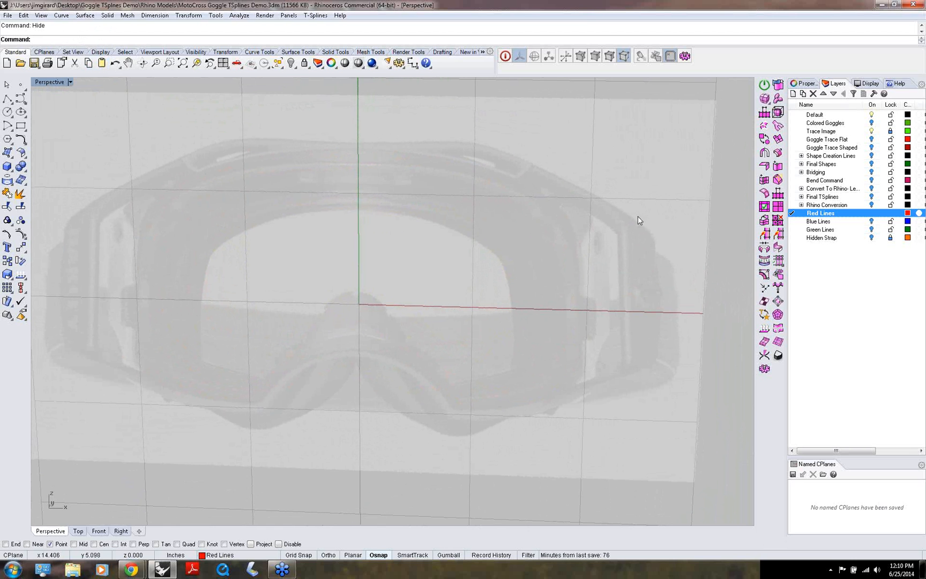
click(872, 148)
click(872, 157)
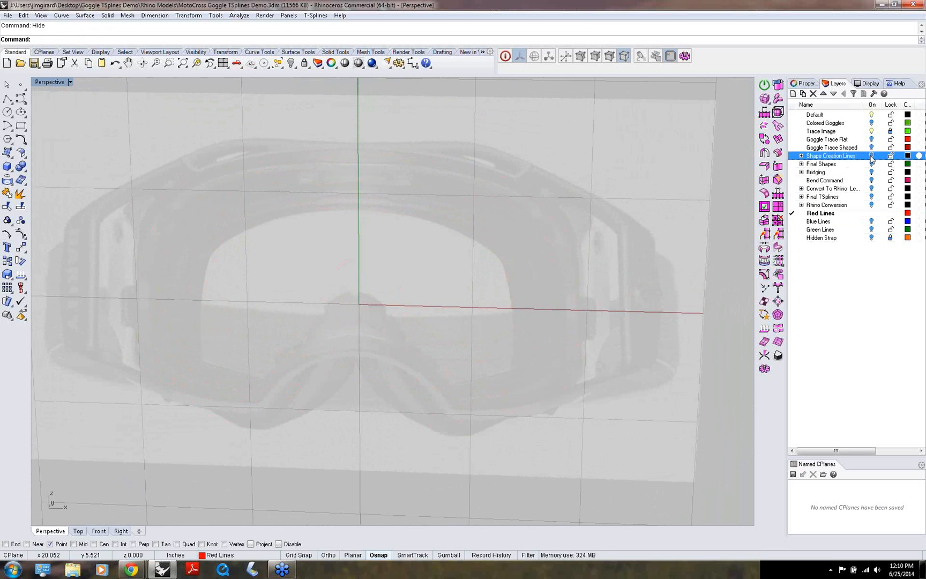
click(872, 156)
right_drag(717, 182, 673, 190)
- Swap the hidden and visible objects and delete the four traced and projected curves
middle_click(673, 190)
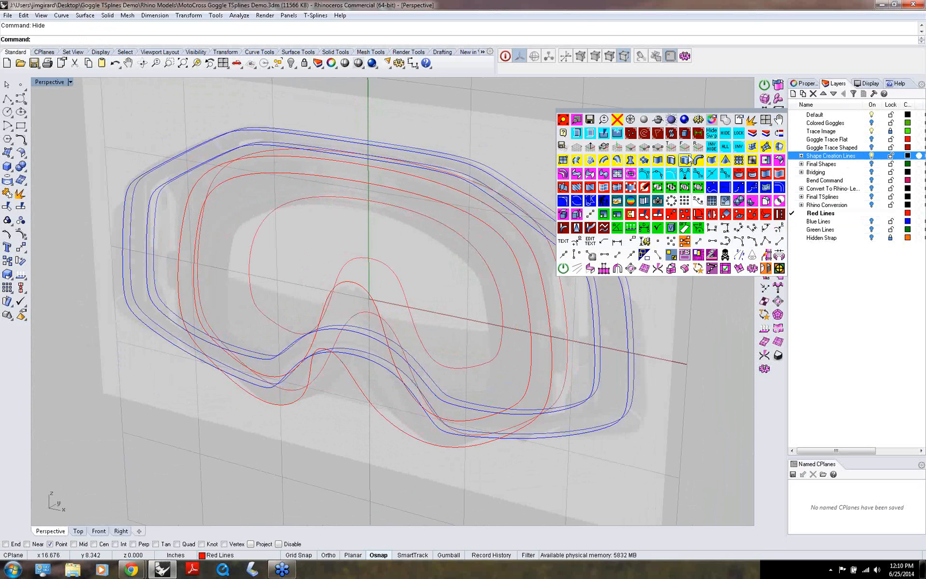
click(681, 163)
key(ctrl+a)
middle_click(338, 354)
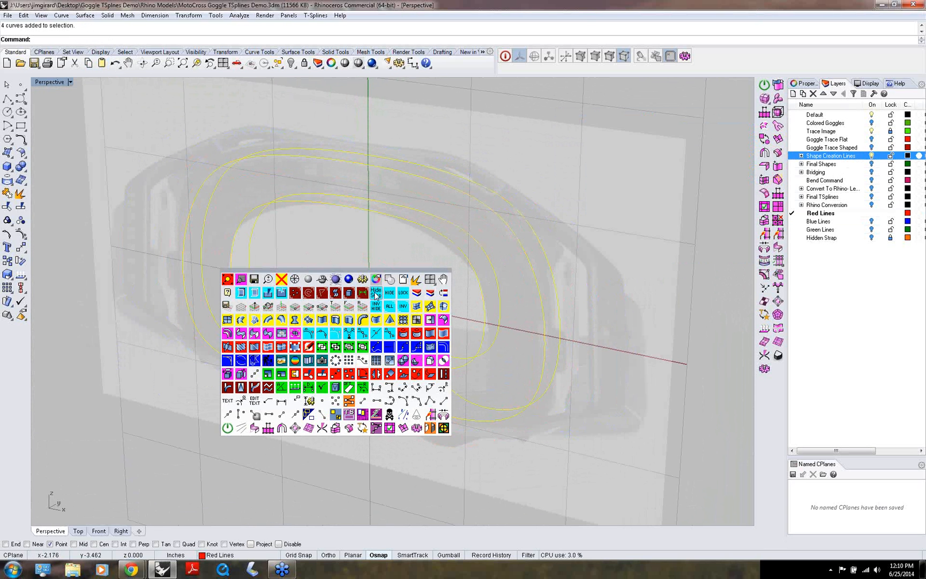
click(281, 279)
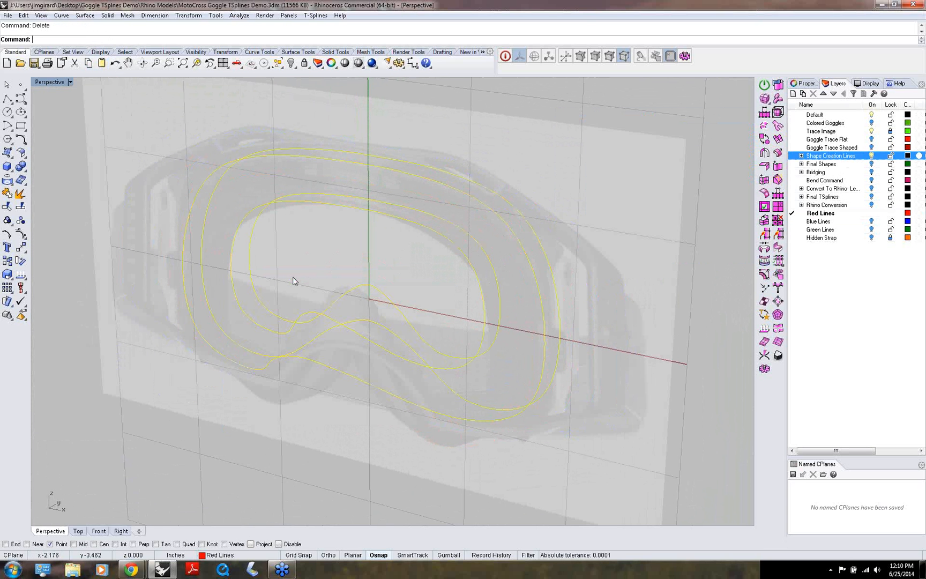
- Show the hidden shape creation curves again and view them over the goggle picture
middle_click(364, 290)
click(404, 236)
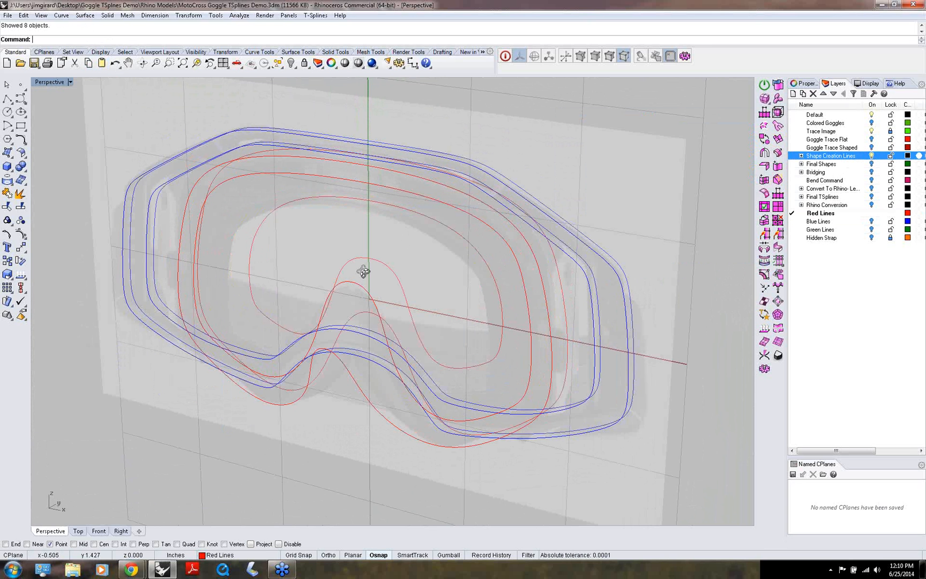
right_drag(363, 272, 465, 237)
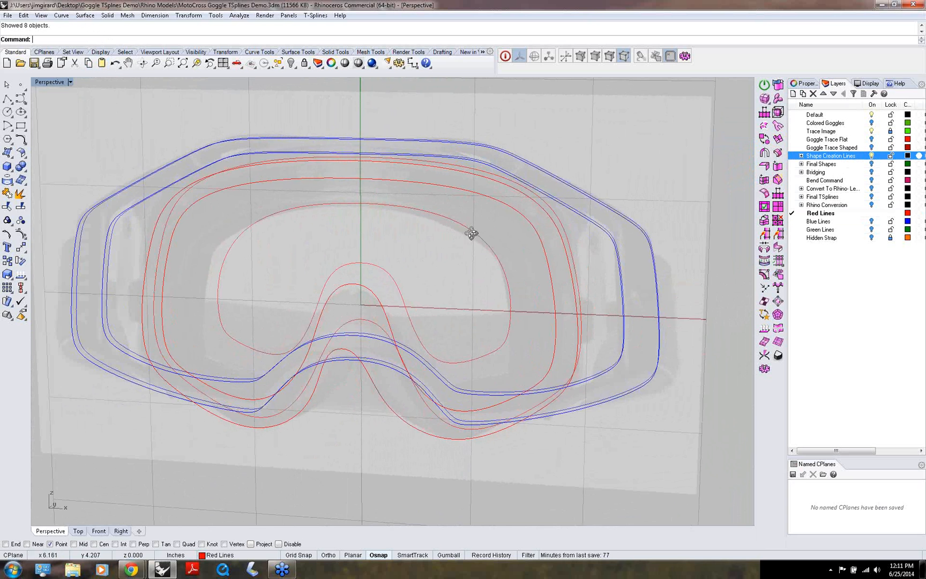
mouse_move(471, 233)
right_down()
mouse_move(454, 236)
mouse_move(459, 230)
right_up()
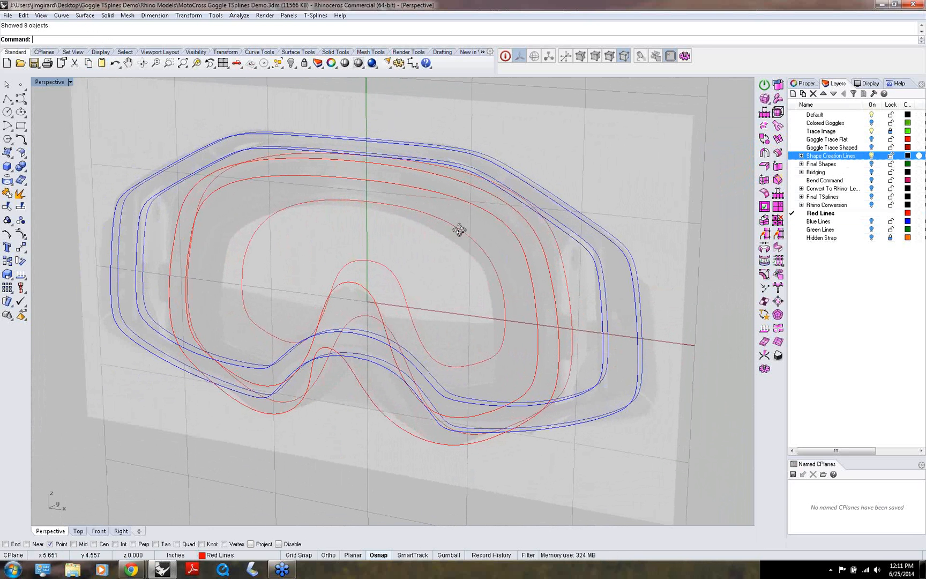
- Set the construction plane to world Right and create a rectangular plane surface through the goggle's centre, larger than the curves
middle_click(460, 230)
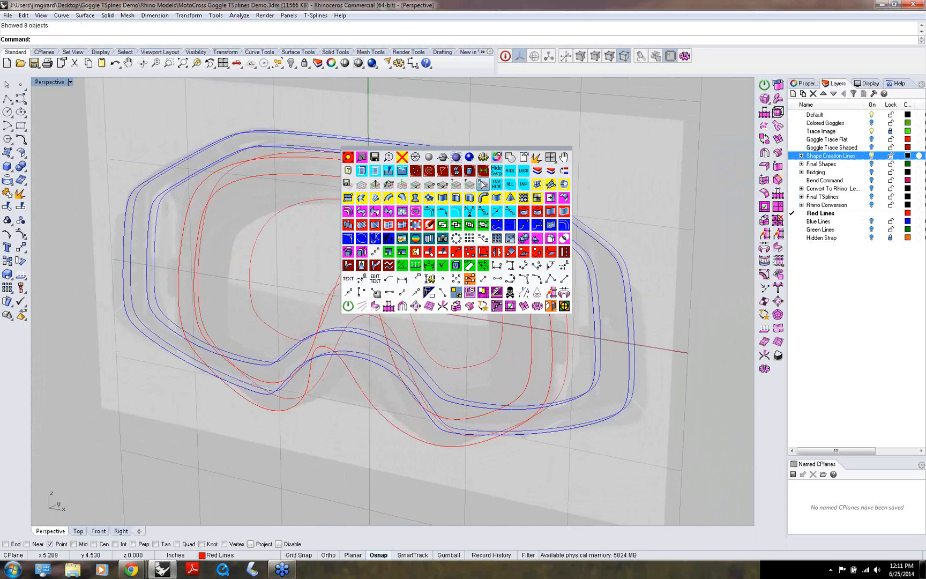
click(482, 182)
right_drag(482, 184, 296, 158)
middle_click(296, 157)
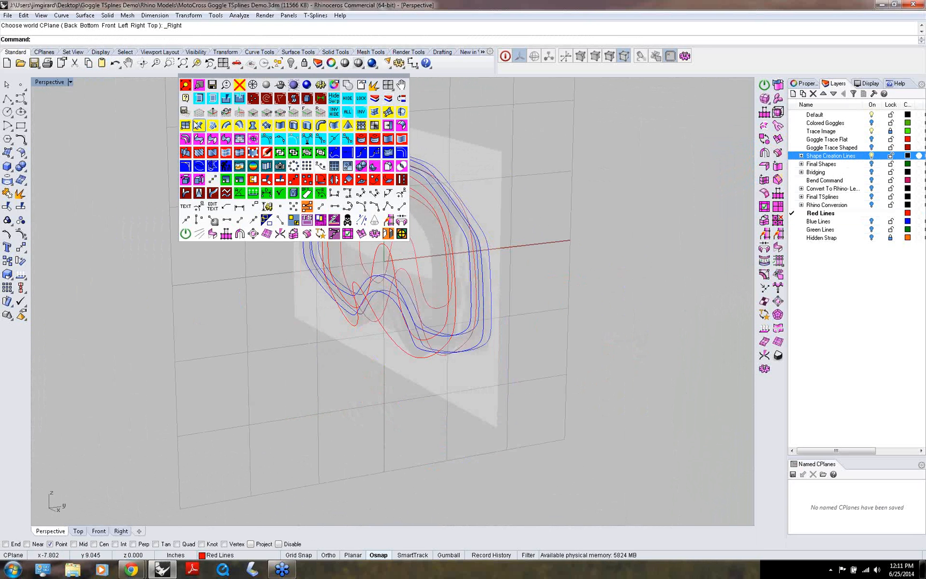
click(199, 125)
click(276, 111)
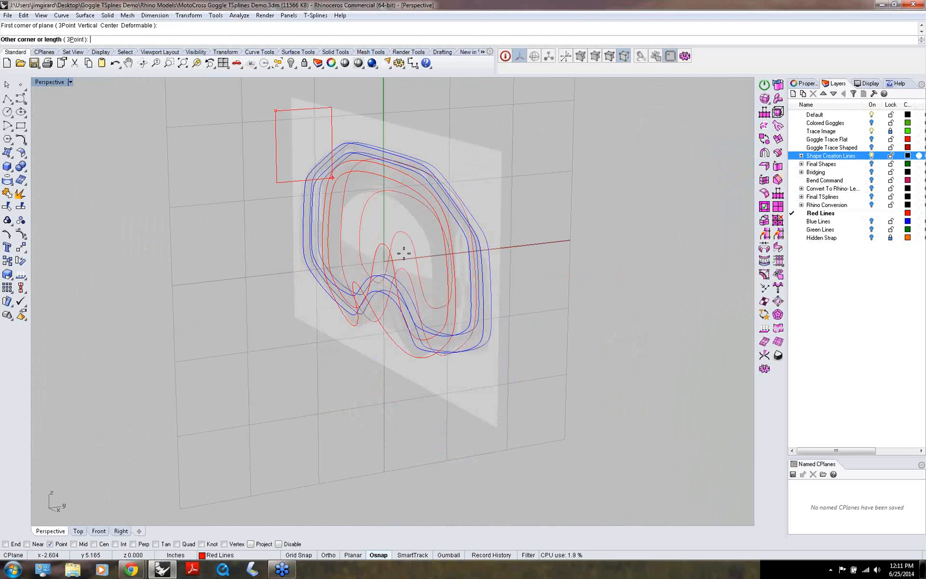
click(505, 370)
- Trim away the left half of all the red and blue goggle curves using the centre plane as the cutting object
right_drag(504, 370, 468, 361)
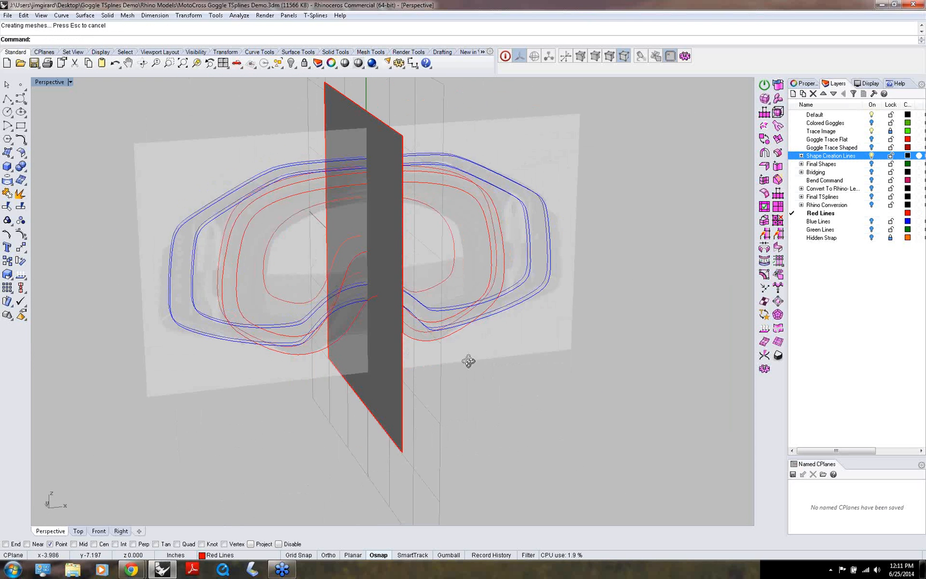
middle_click(468, 362)
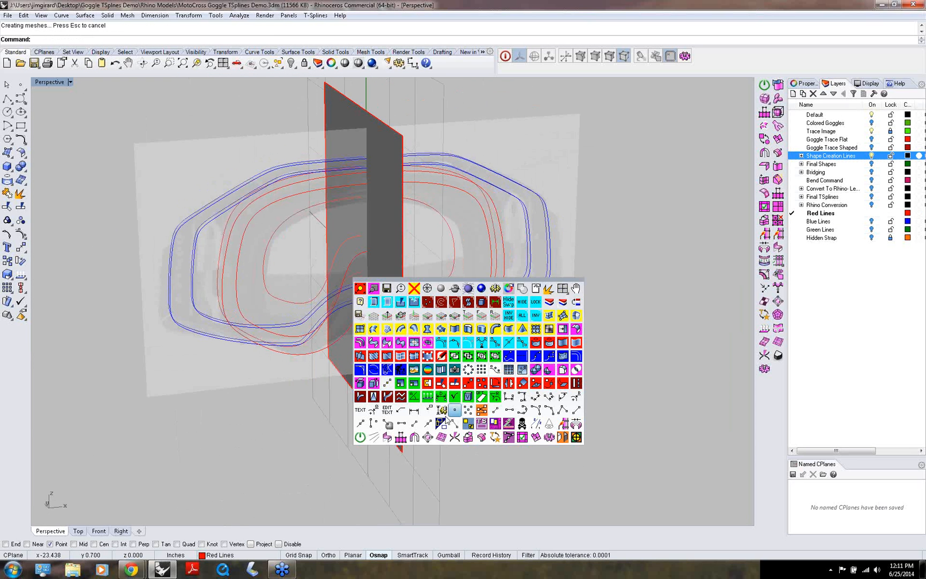
click(441, 382)
right_drag(428, 370, 210, 421)
click(439, 372)
right_click(439, 372)
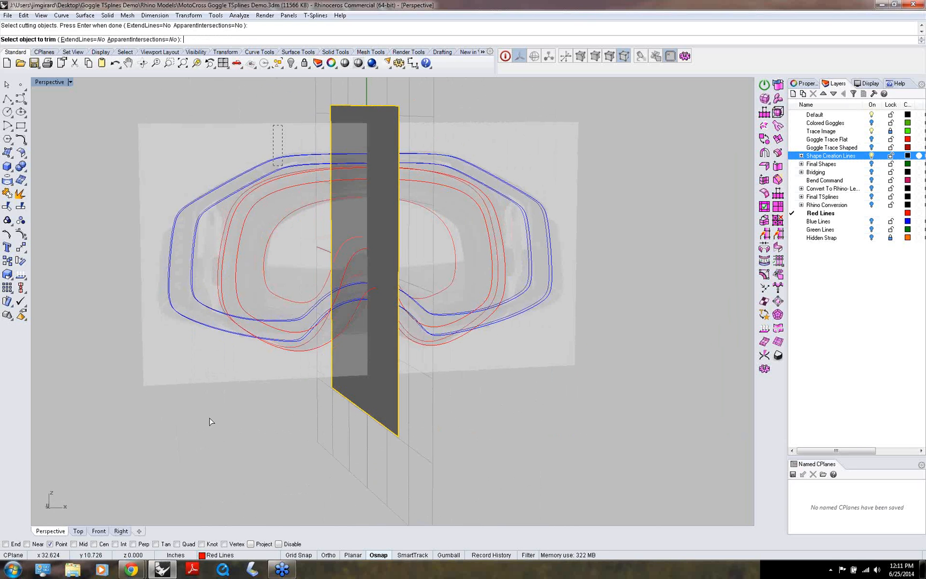
drag(283, 126, 210, 421)
right_click(210, 422)
- Select the centre cutting plane and delete it
click(358, 397)
middle_click(358, 397)
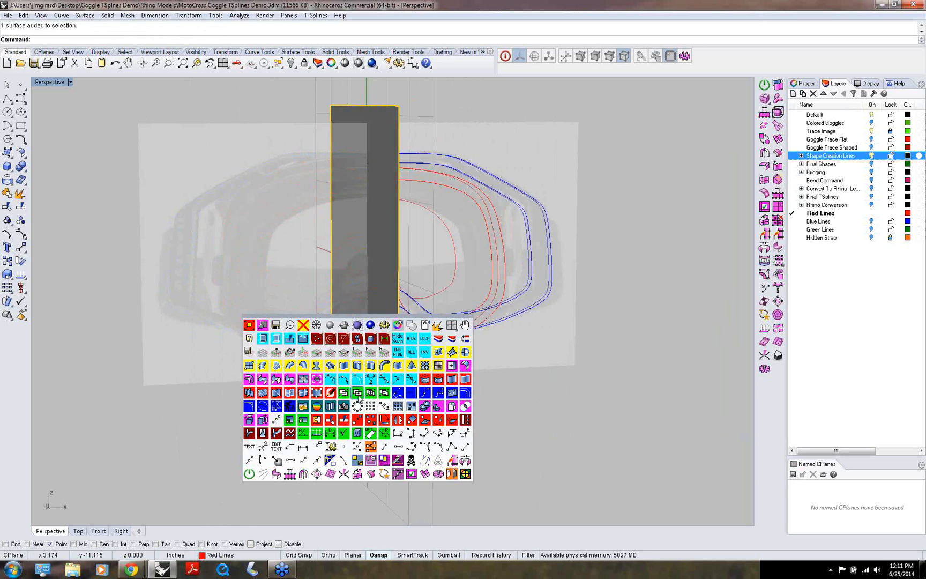
click(303, 325)
- With End snap on, draw a closed four-sided polyline joining the upper centre ends of the four red curves
mouse_move(331, 292)
right_down()
mouse_move(390, 327)
mouse_move(374, 258)
mouse_move(337, 215)
mouse_move(298, 227)
mouse_move(324, 256)
mouse_move(321, 294)
mouse_move(348, 296)
right_up()
middle_click(551, 293)
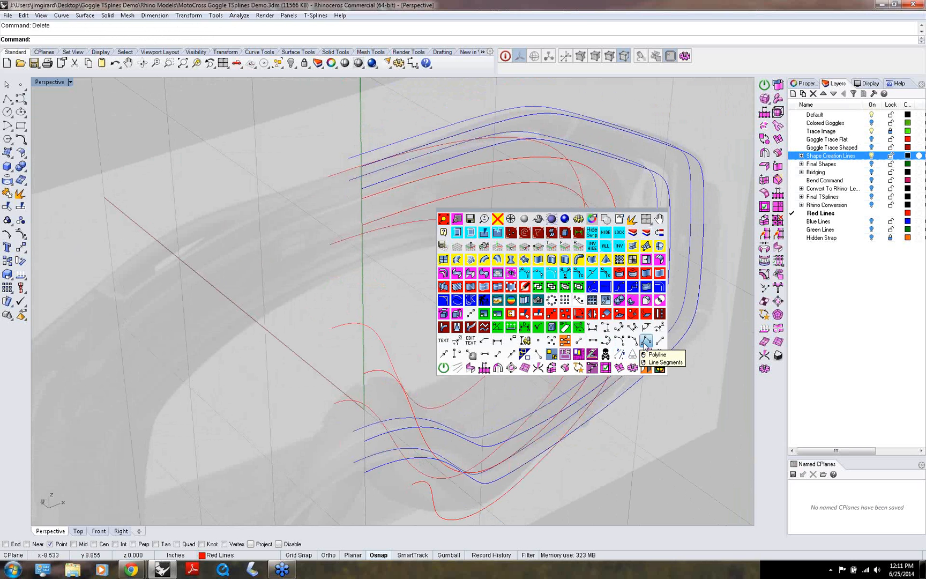
click(646, 341)
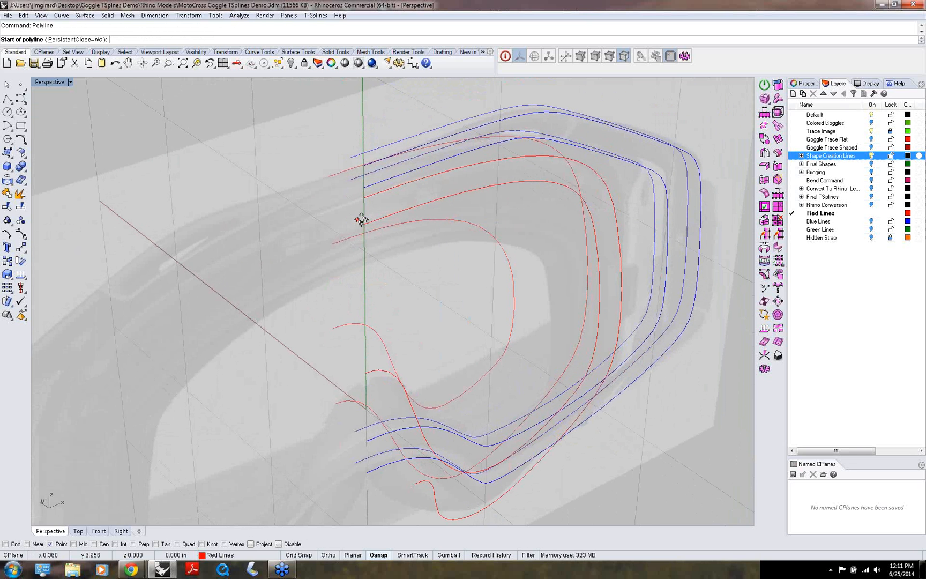
scroll(376, 214, up, 5)
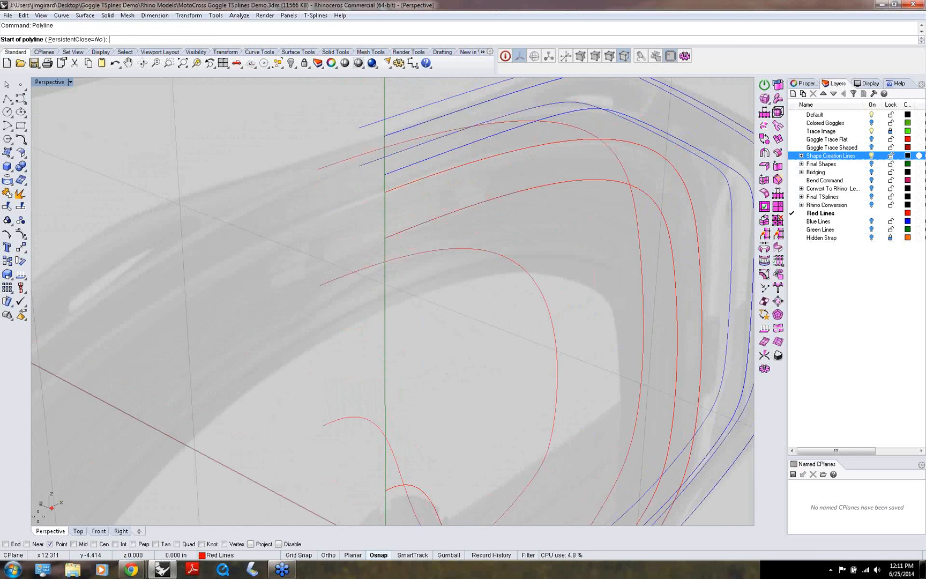
right_click(11, 544)
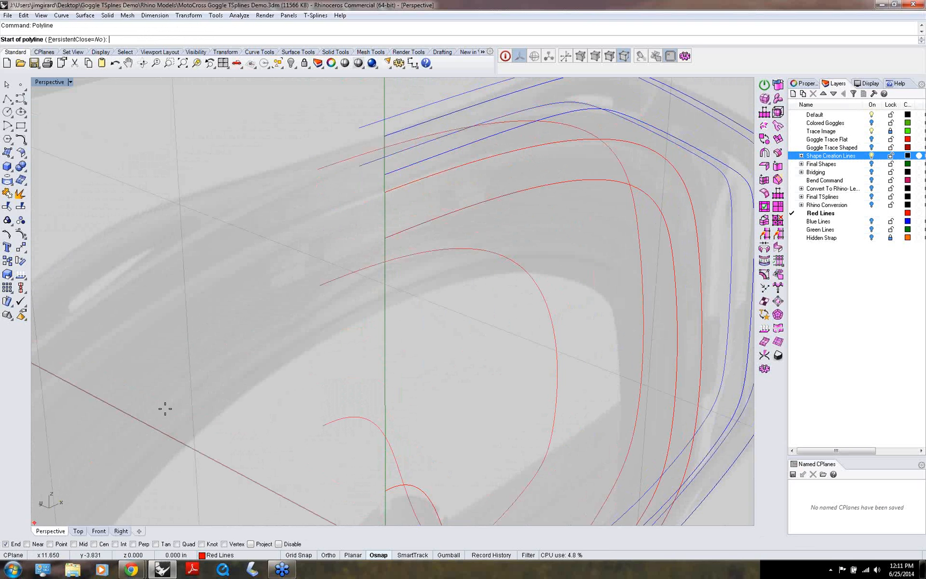
click(318, 172)
click(385, 191)
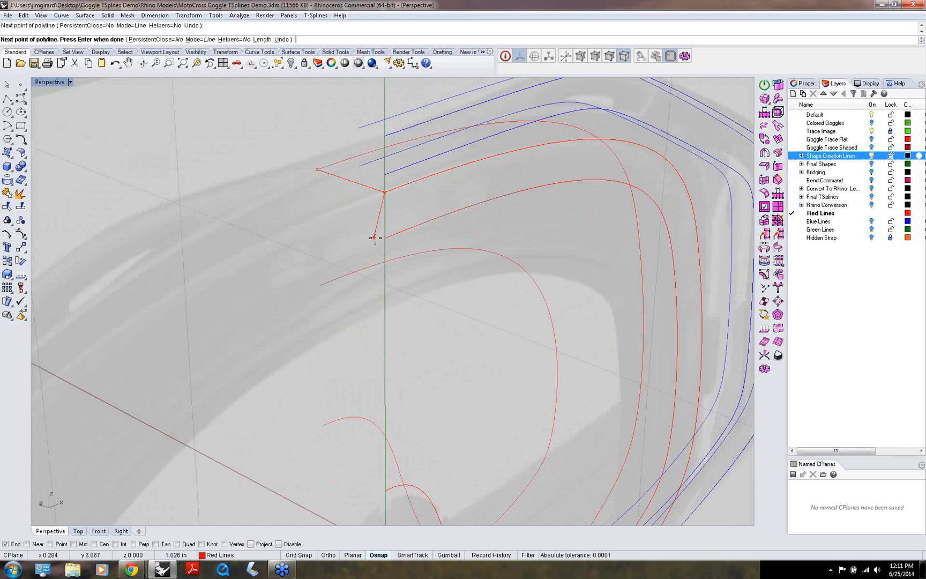
click(385, 238)
click(320, 283)
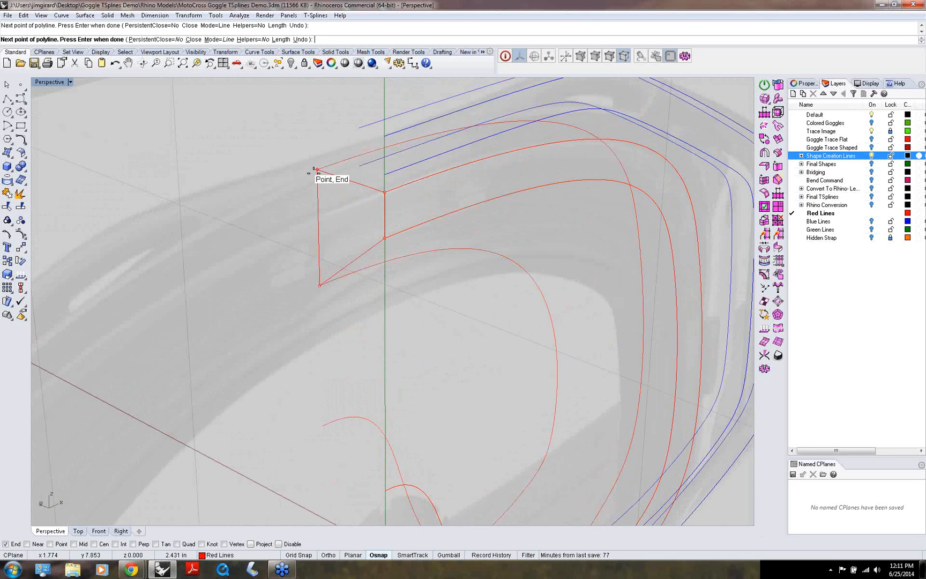
click(318, 171)
- Draw a closed four-sided polyline joining the lower centre ends of the four red curves at the nose
shift+right_drag(307, 337, 309, 112)
right_click(324, 236)
click(325, 241)
click(388, 301)
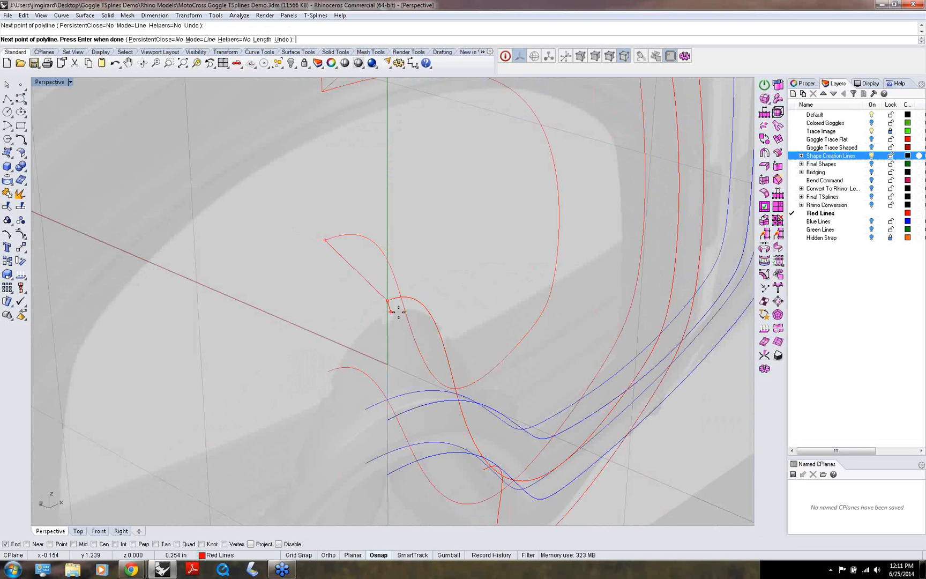
right_drag(408, 308, 289, 341)
click(610, 394)
click(293, 197)
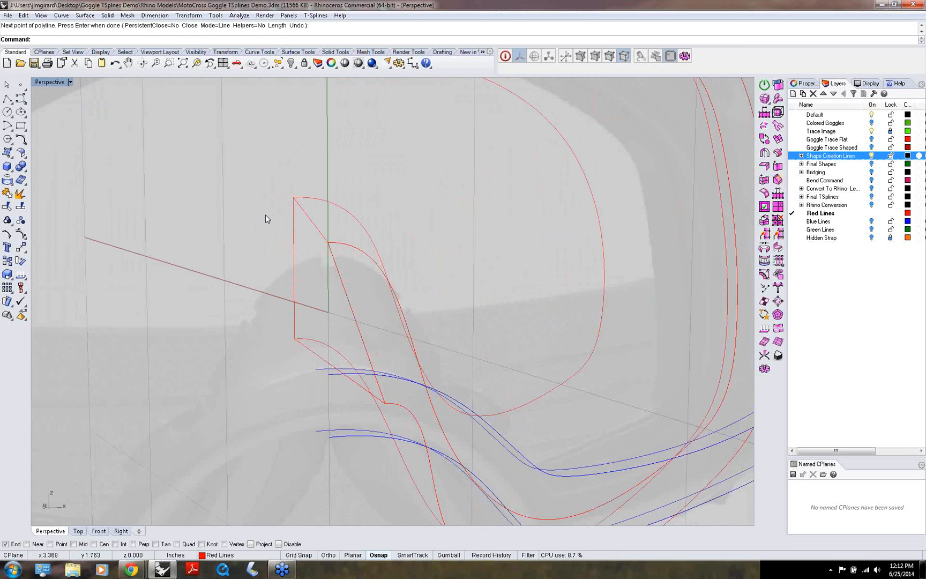
- Select the four blue curves and hide them
scroll(266, 216, down, 10)
right_drag(266, 215, 245, 222)
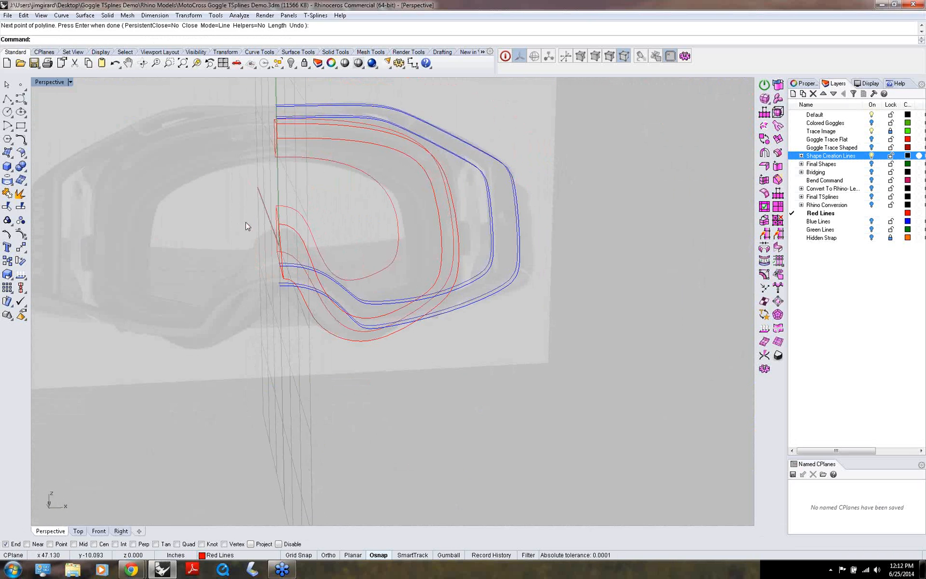
drag(544, 159, 481, 217)
middle_click(481, 218)
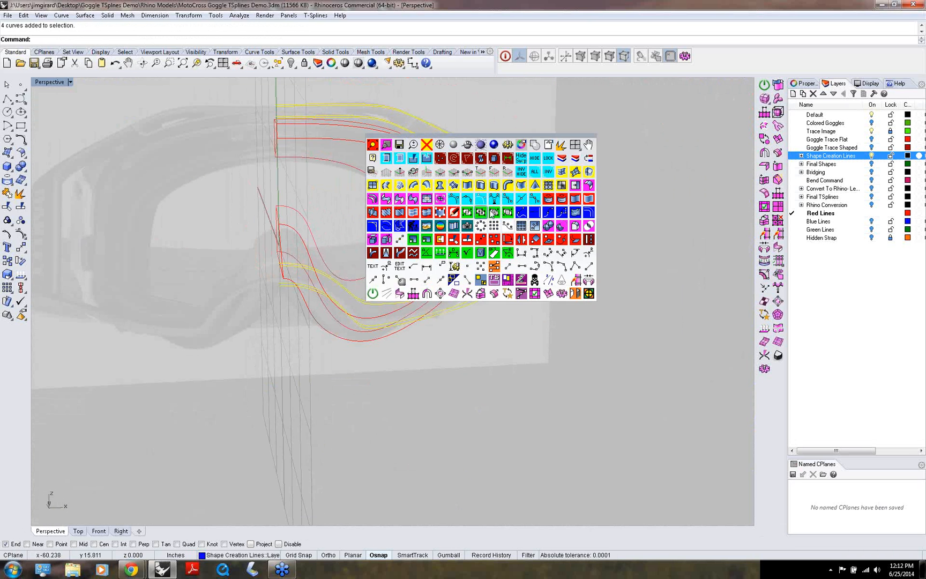
right_click(537, 161)
- Explode the upper and lower closed polylines into separate line segments
right_drag(461, 178, 486, 184)
scroll(373, 175, up, 2)
scroll(374, 174, up, 4)
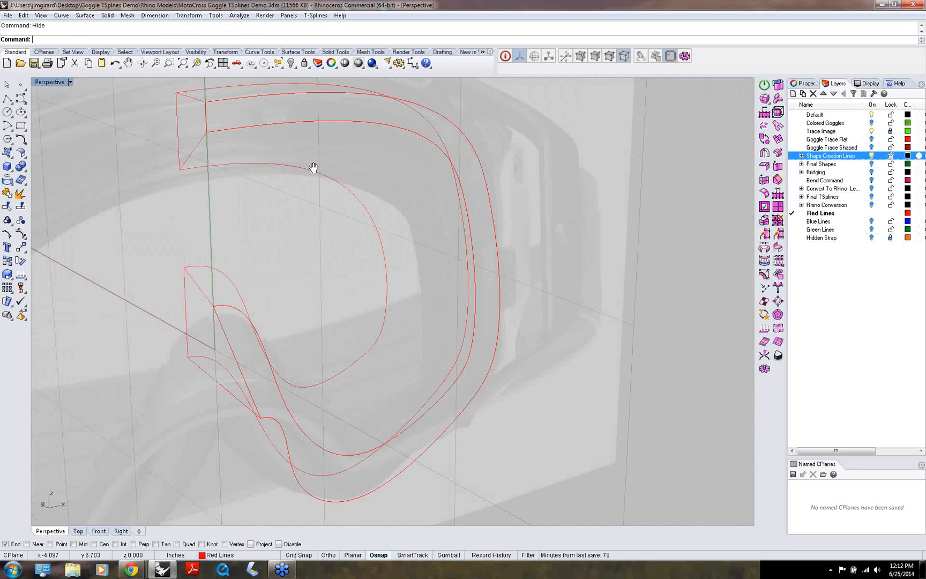
shift+right_drag(313, 167, 396, 184)
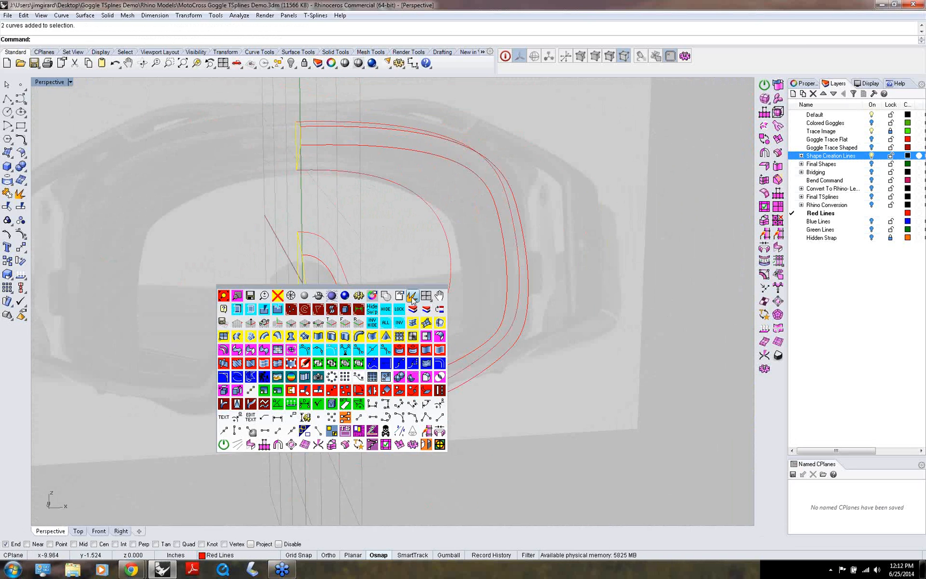
click(410, 295)
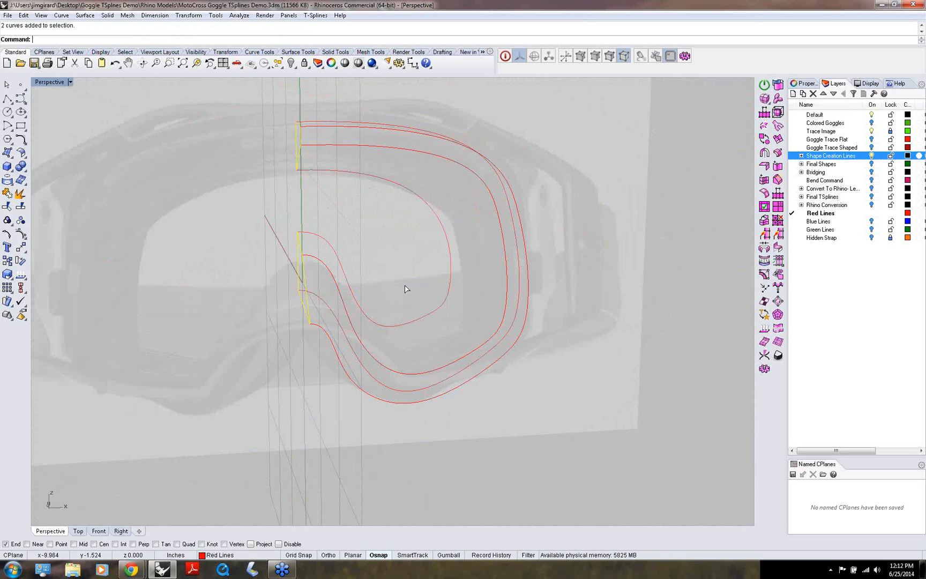
- Sweep a surface along the two outer red curves as rails, using their upper and lower connecting segments as cross sections
right_drag(375, 224, 422, 265)
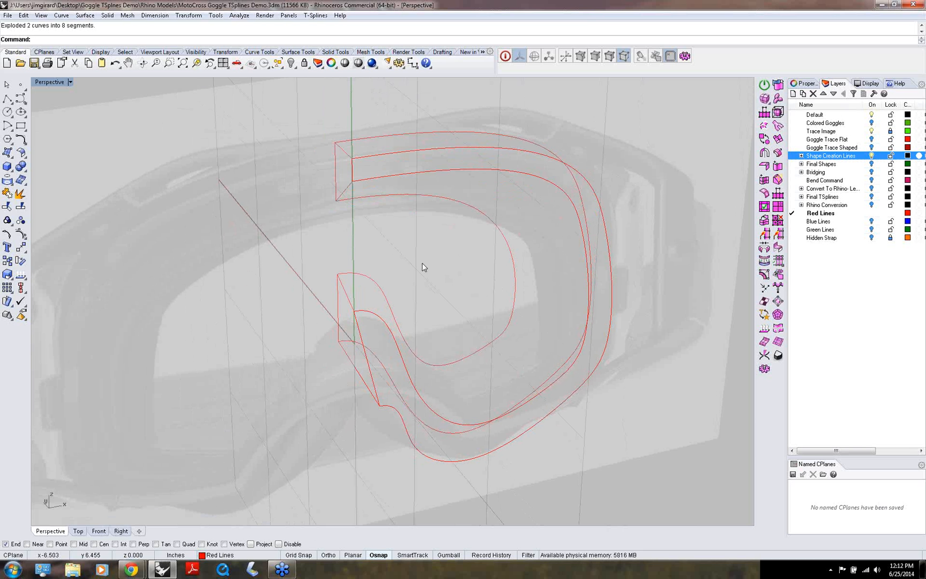
right_drag(338, 182, 346, 189)
middle_click(347, 189)
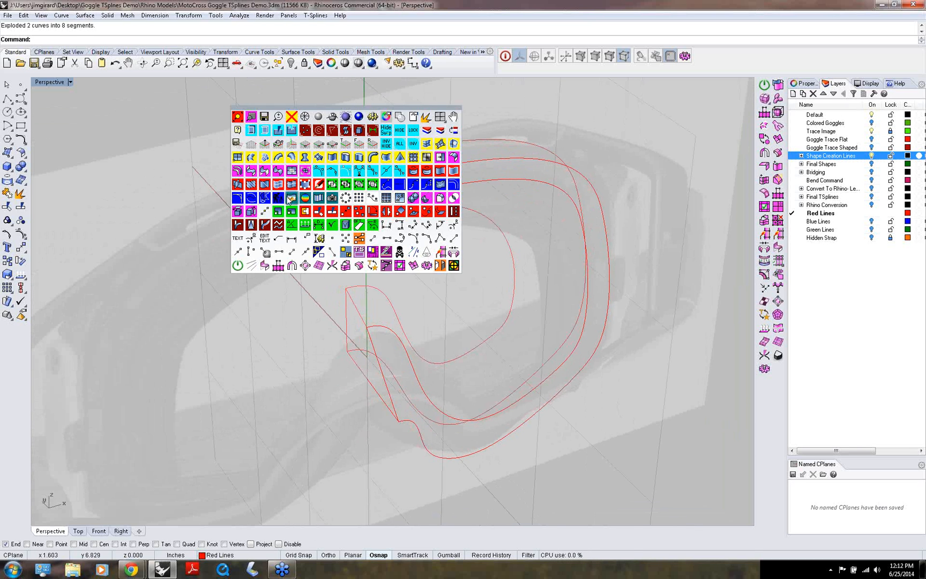
click(294, 158)
click(368, 159)
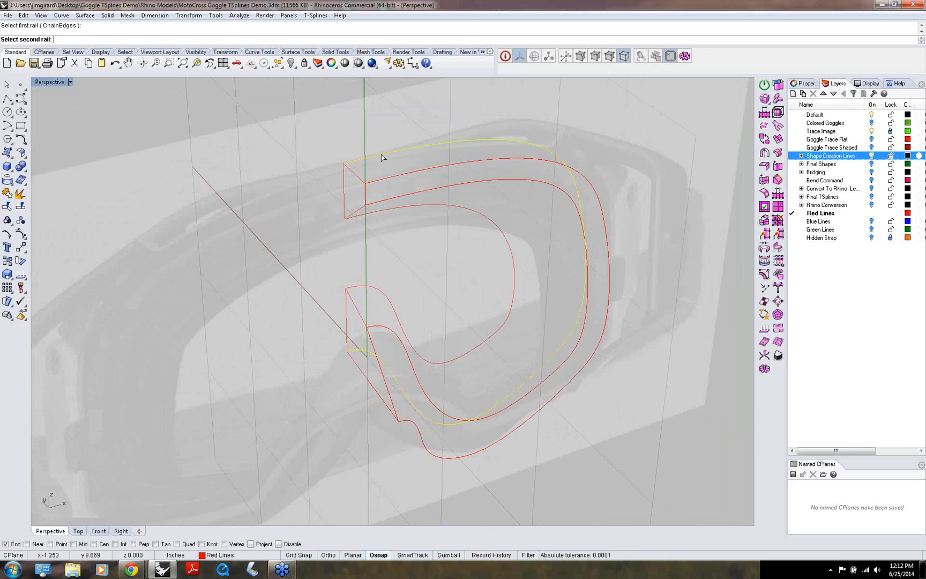
click(399, 184)
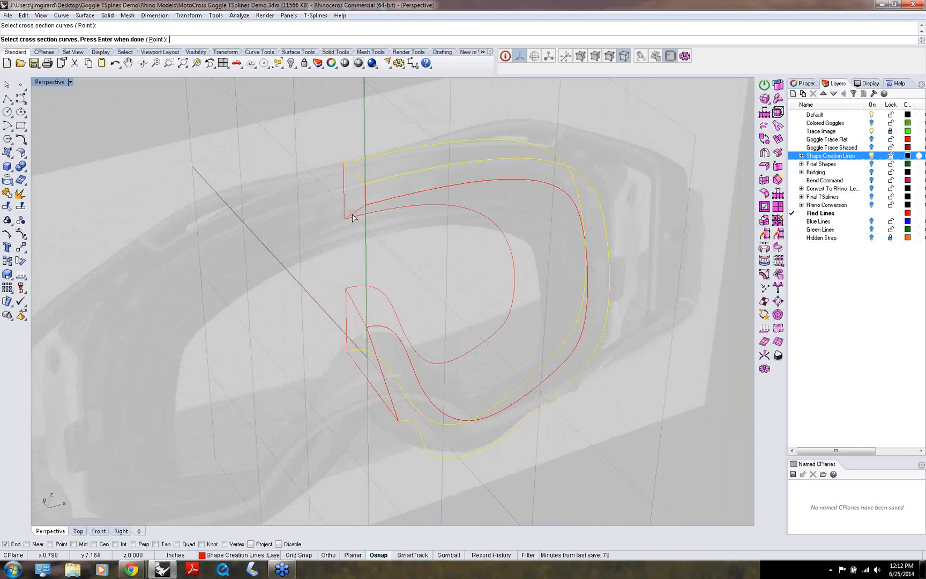
right_drag(326, 272, 260, 246)
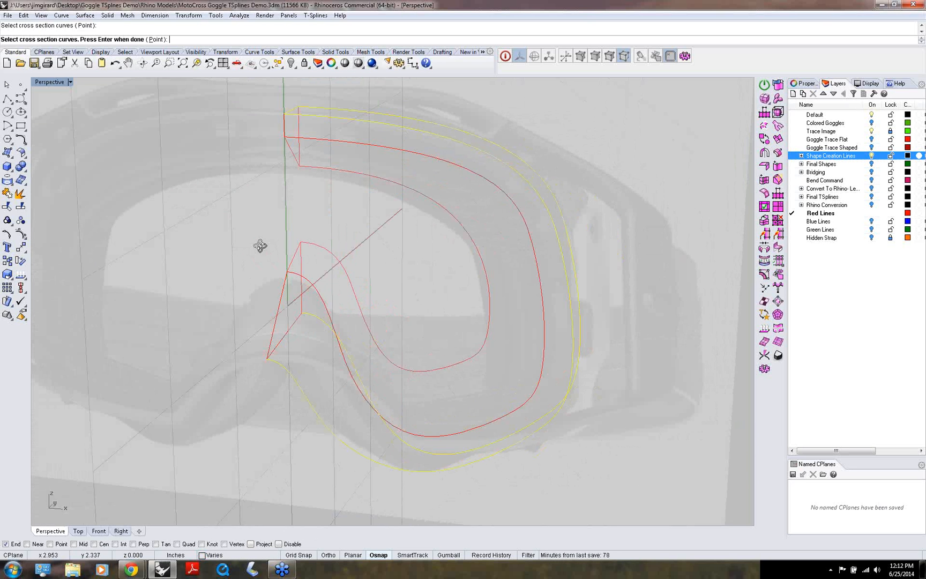
key(Return)
key(Return)
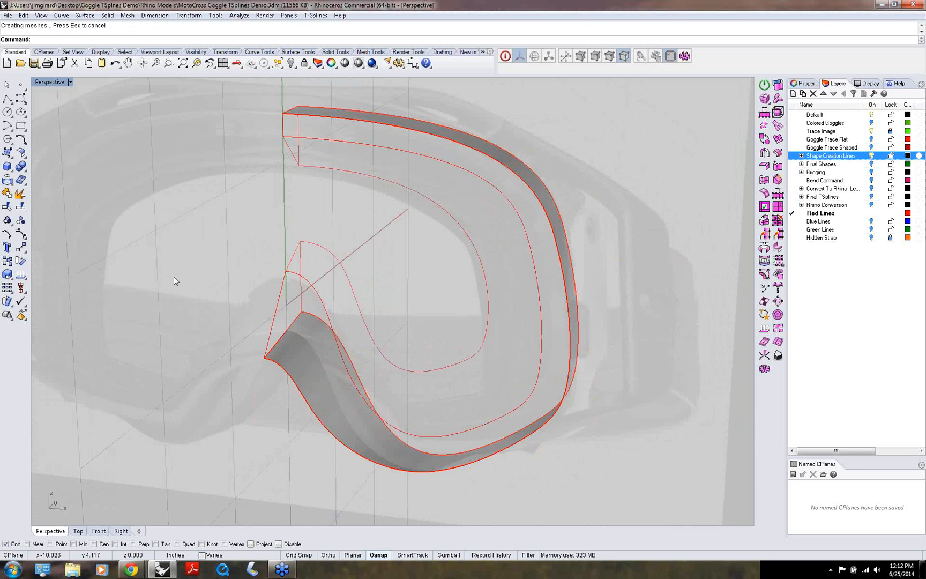
- Sweep a two-rail surface between the two inner red curves, using their upper and lower connecting segments as cross sections
right_drag(173, 276, 244, 287)
key(Return)
click(347, 173)
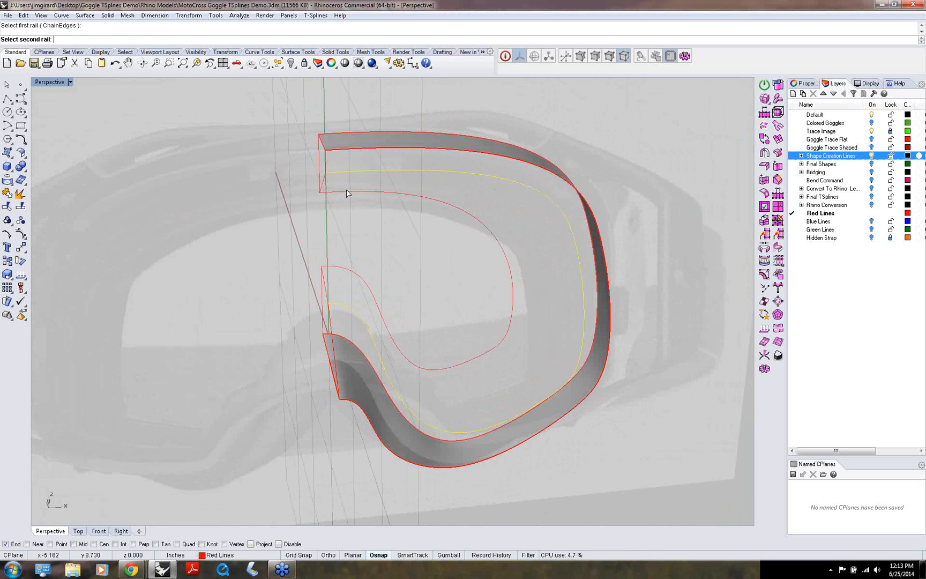
click(346, 192)
click(324, 182)
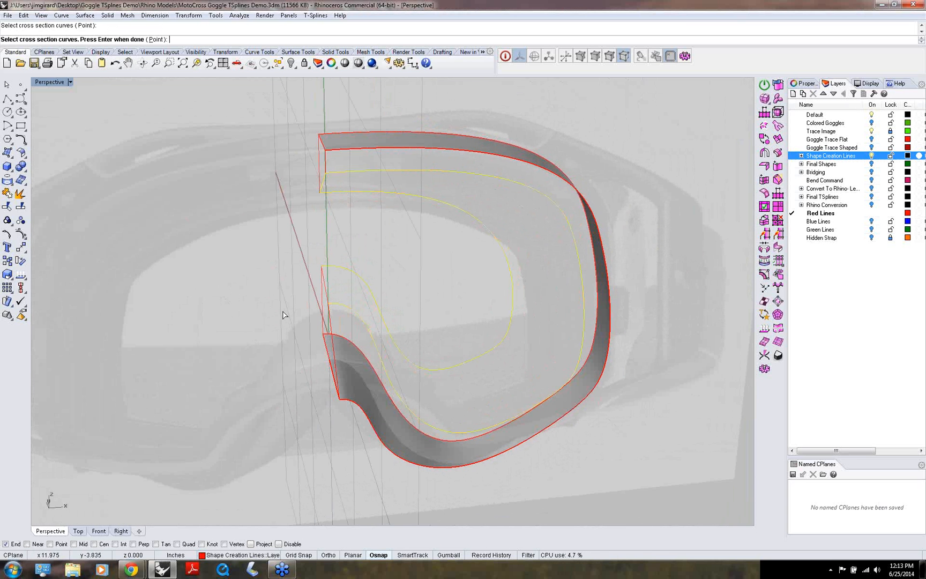
right_drag(284, 311, 222, 301)
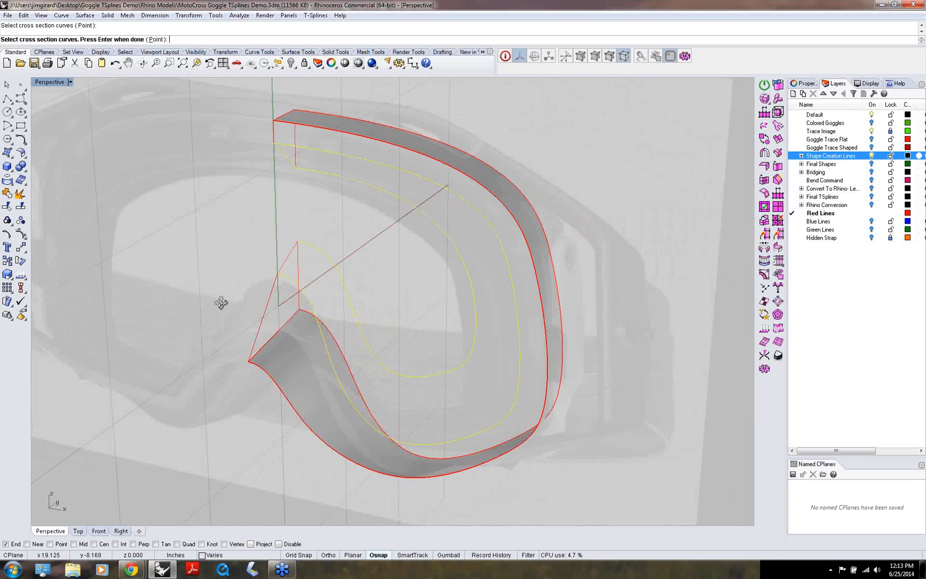
key(Return)
key(Return)
- Sweep the front face between the front outer and front inner curves, using the front connecting segments as cross sections
right_drag(196, 252, 275, 325)
key(Return)
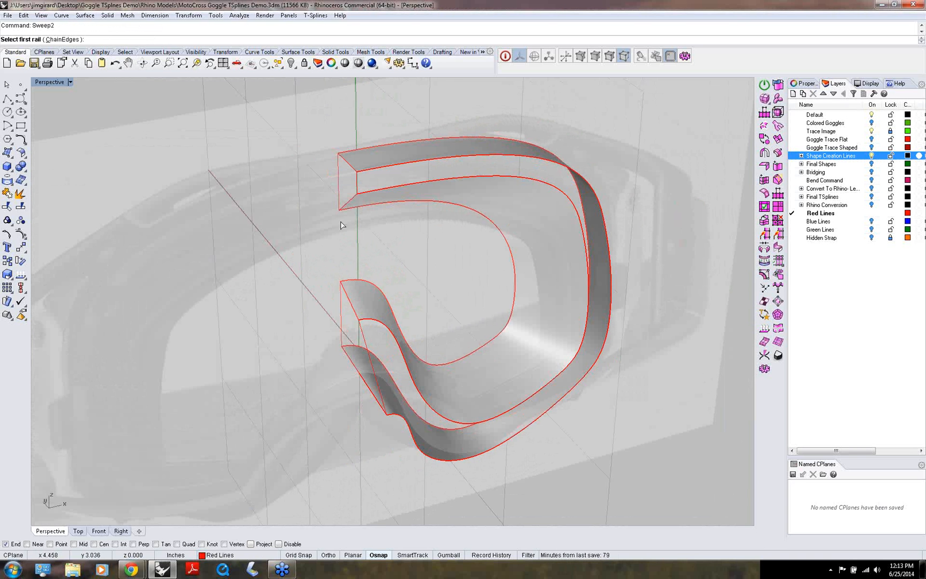
click(373, 179)
click(401, 201)
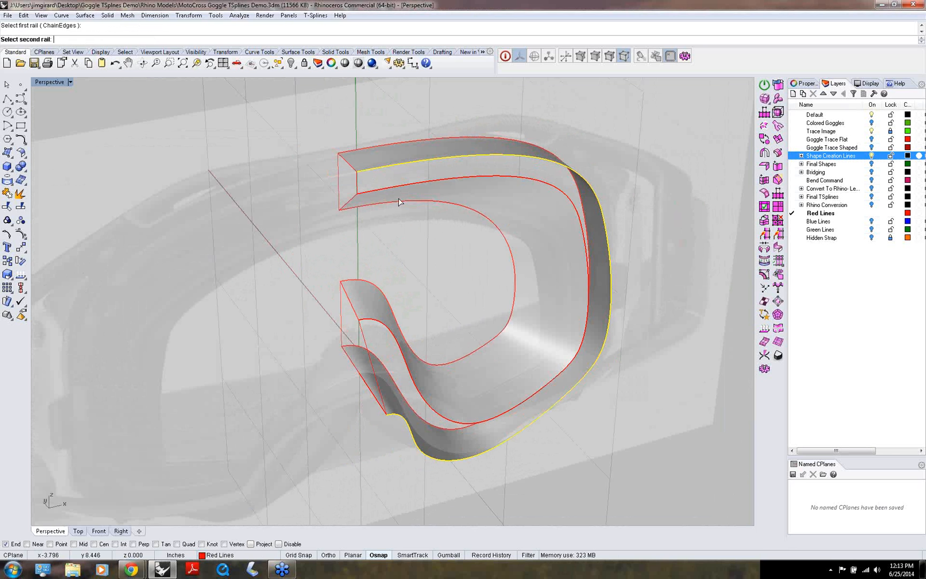
click(389, 192)
click(413, 219)
click(357, 182)
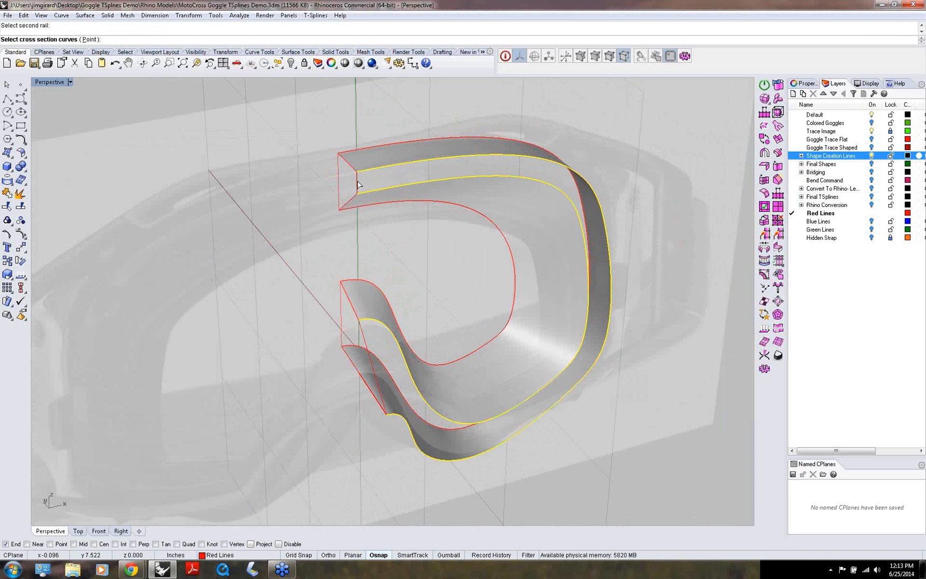
right_drag(341, 306, 259, 281)
click(268, 294)
right_click(212, 264)
key(Return)
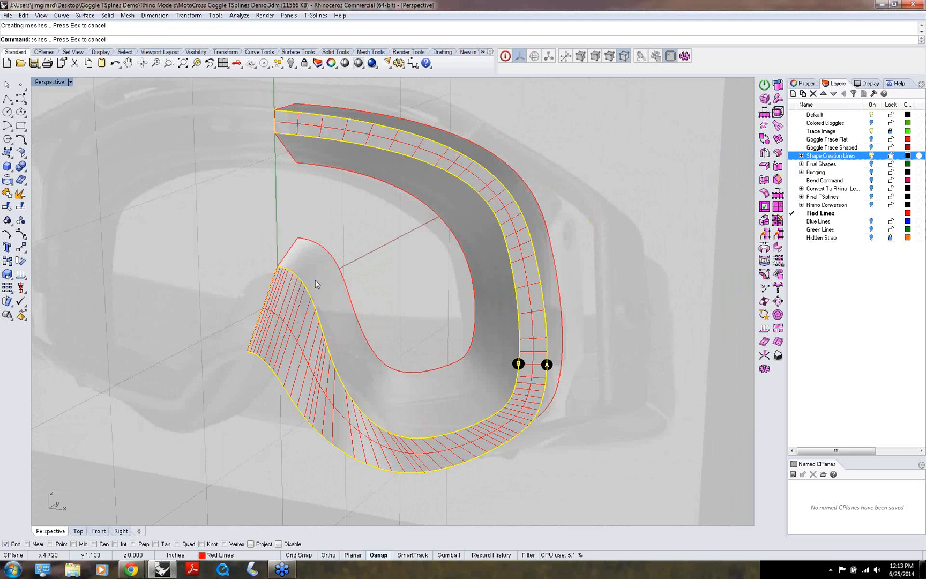
- Sweep the back face between the rear outer and rear inner curves, using the rear connecting segments as cross sections
right_drag(316, 280, 308, 282)
right_drag(257, 269, 279, 252)
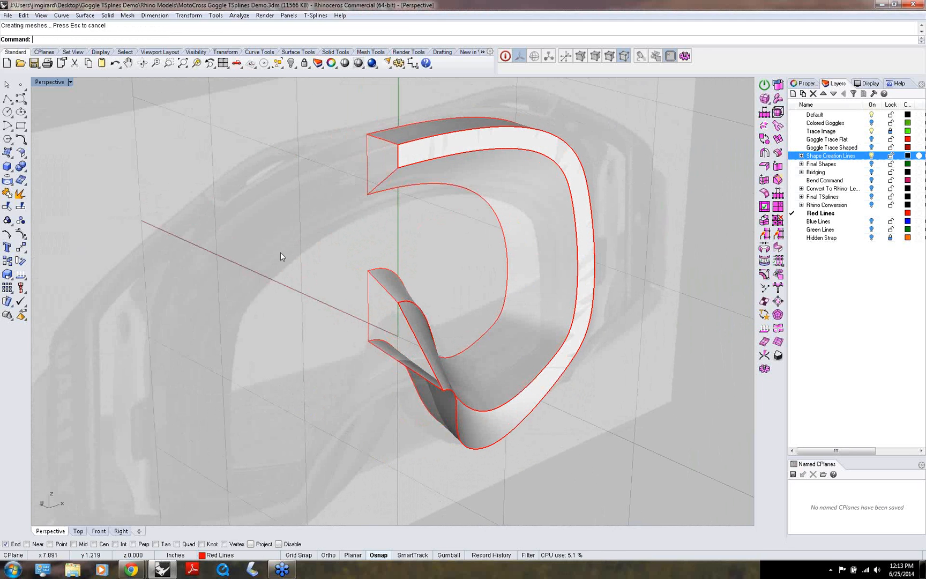
right_click(281, 252)
click(392, 130)
click(410, 164)
click(401, 188)
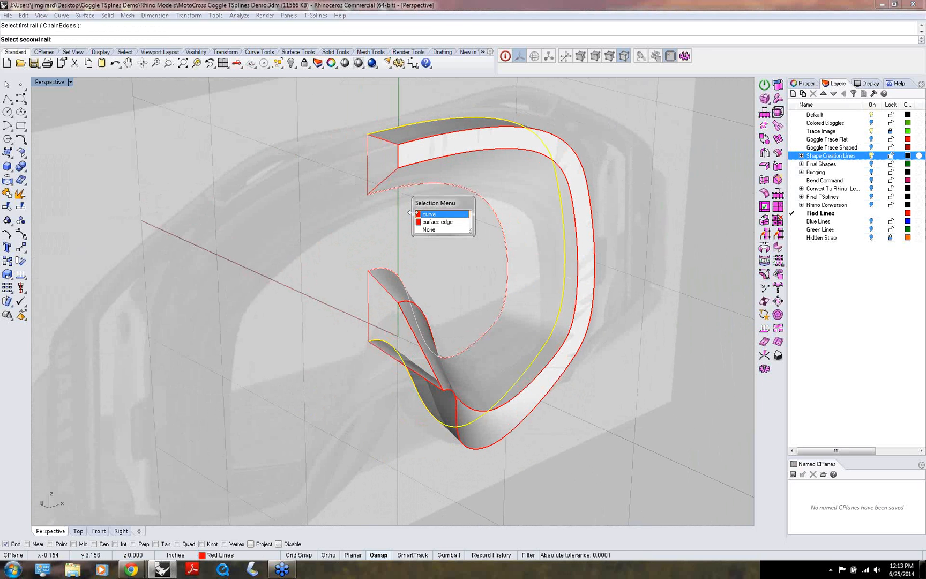
click(427, 222)
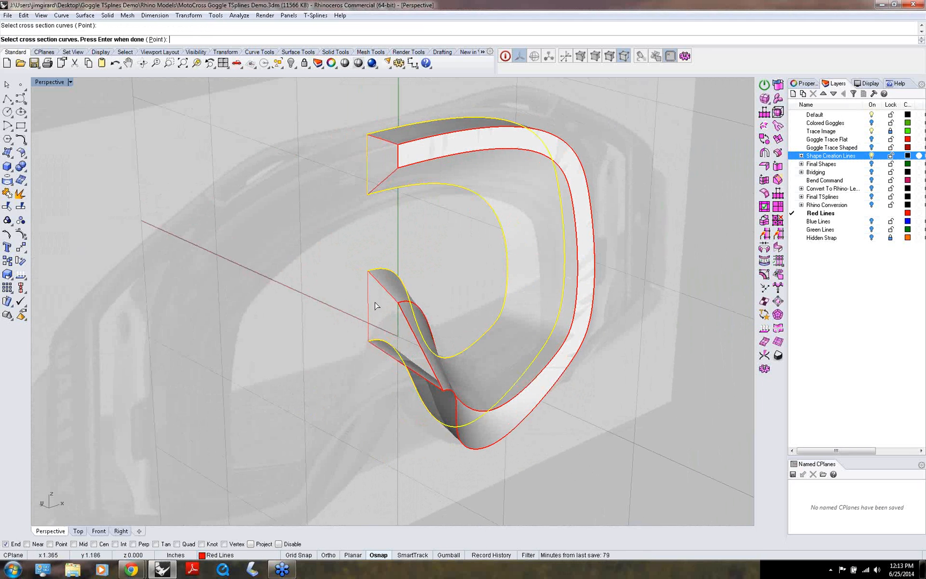
click(368, 317)
key(Return)
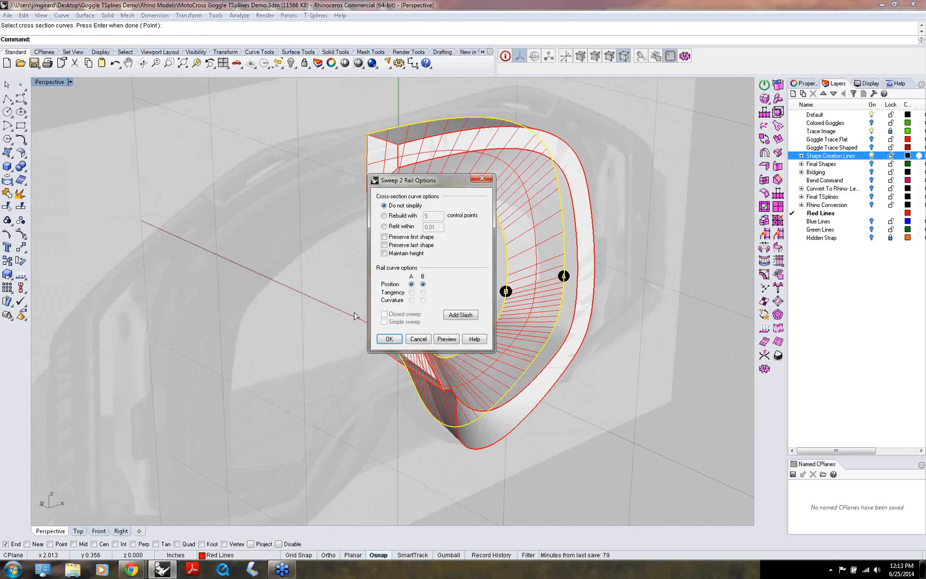
key(Return)
- Delete the construction curves, keeping only the four swept surfaces
right_drag(457, 280, 383, 191)
middle_click(383, 190)
click(383, 191)
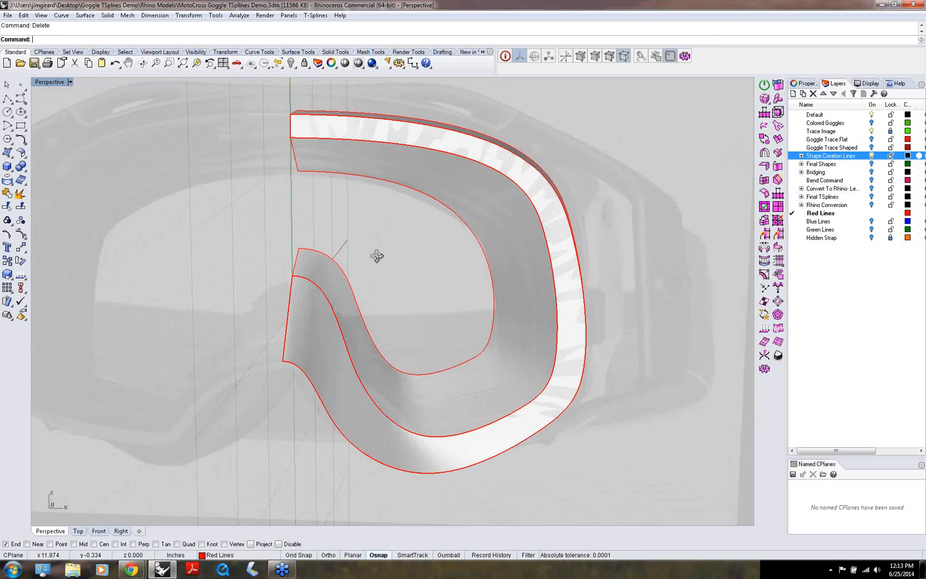
- Select all four swept surfaces and make their surface isocurves visible
right_drag(377, 256, 421, 250)
key(ctrl+a)
right_drag(461, 275, 430, 278)
click(796, 85)
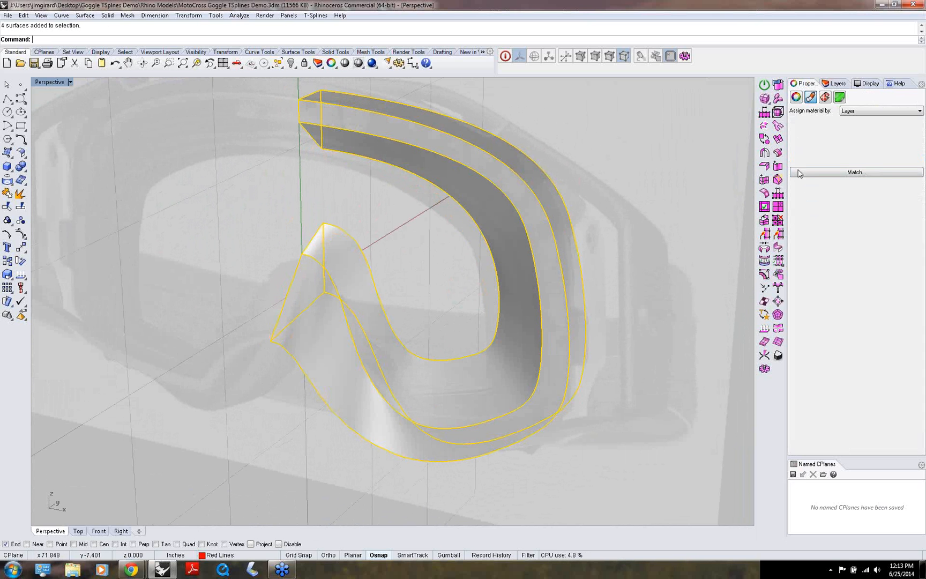
click(796, 98)
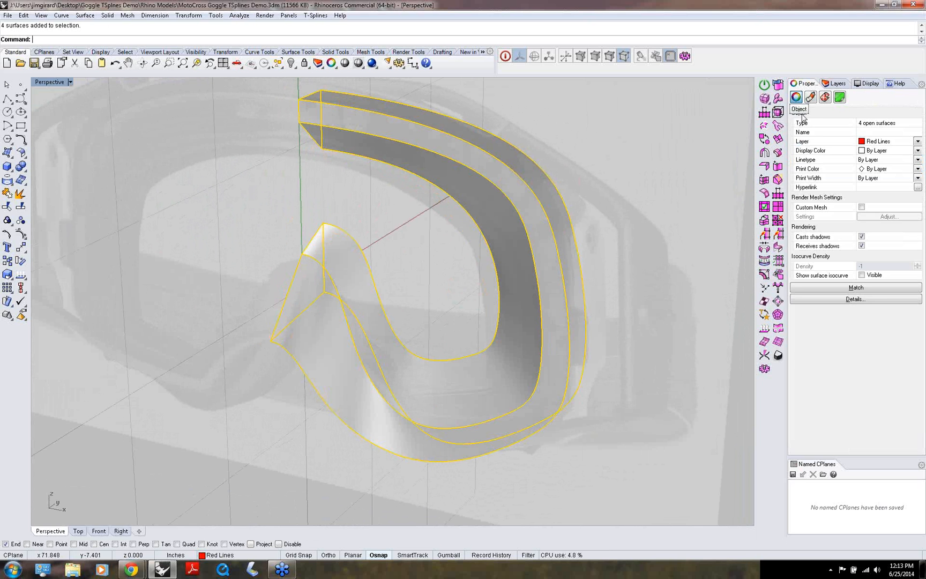
click(862, 276)
click(633, 280)
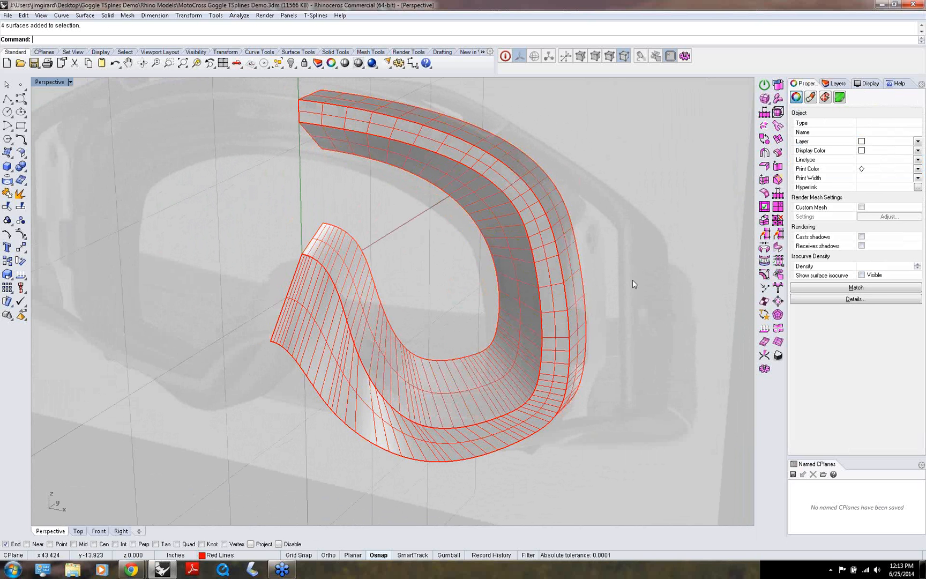
- Rebuild the four surfaces with point counts of 18 in U and 8 in V, degree 3 in both directions, deleting the input
mouse_move(525, 292)
right_down()
mouse_move(536, 221)
mouse_move(561, 273)
mouse_move(548, 301)
mouse_move(590, 284)
mouse_move(544, 280)
mouse_move(554, 273)
mouse_move(511, 284)
right_up()
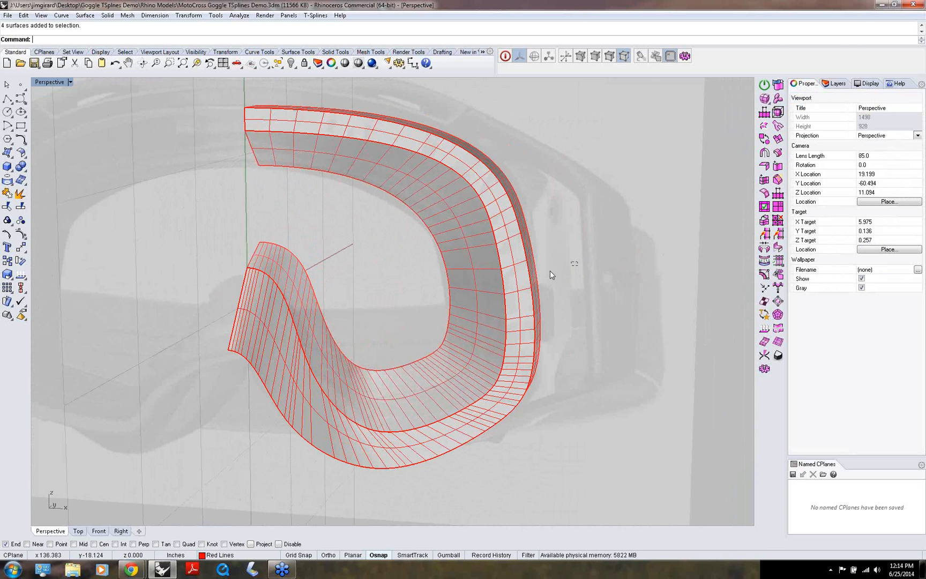
drag(405, 275, 405, 274)
middle_click(405, 274)
click(341, 283)
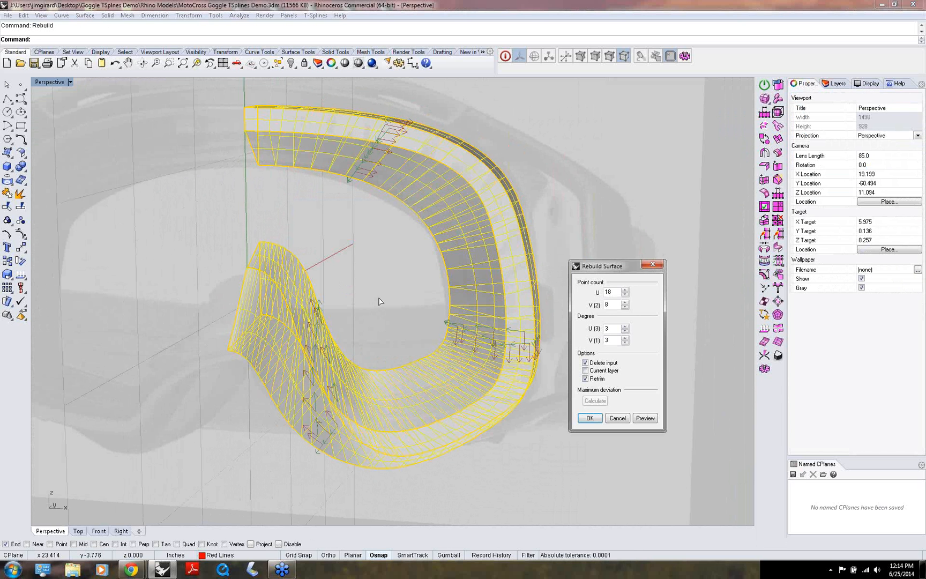
click(489, 337)
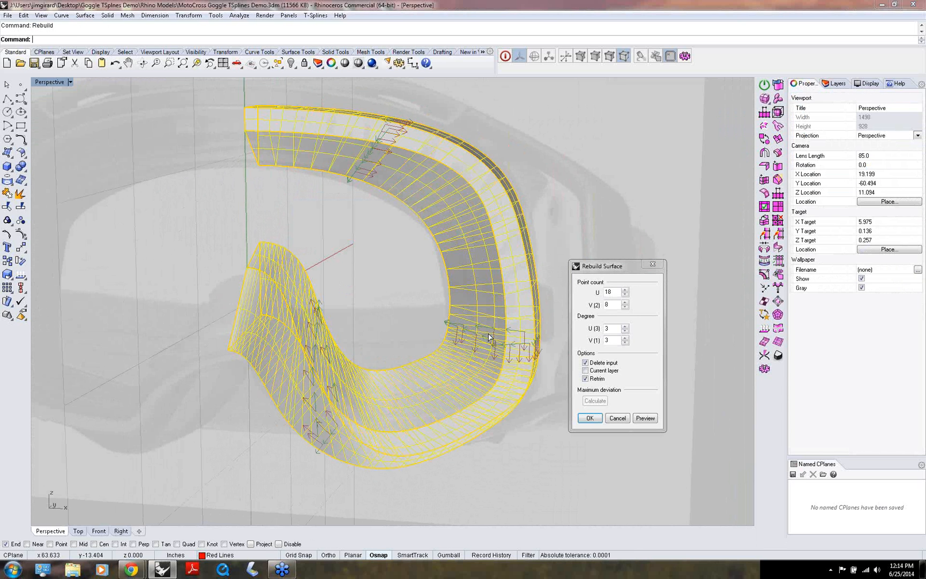
right_drag(489, 338, 406, 231)
scroll(490, 340, up, 12)
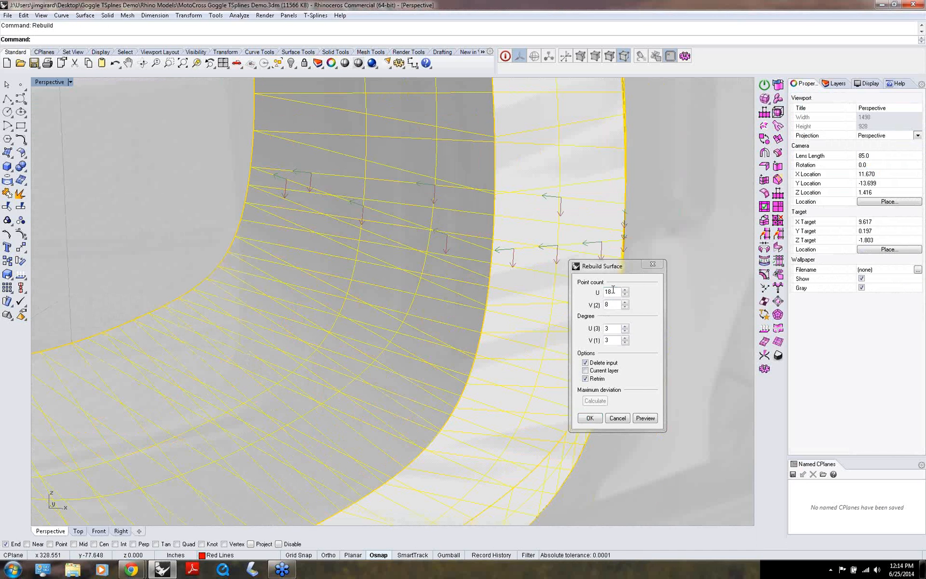
click(590, 418)
scroll(567, 356, down, 8)
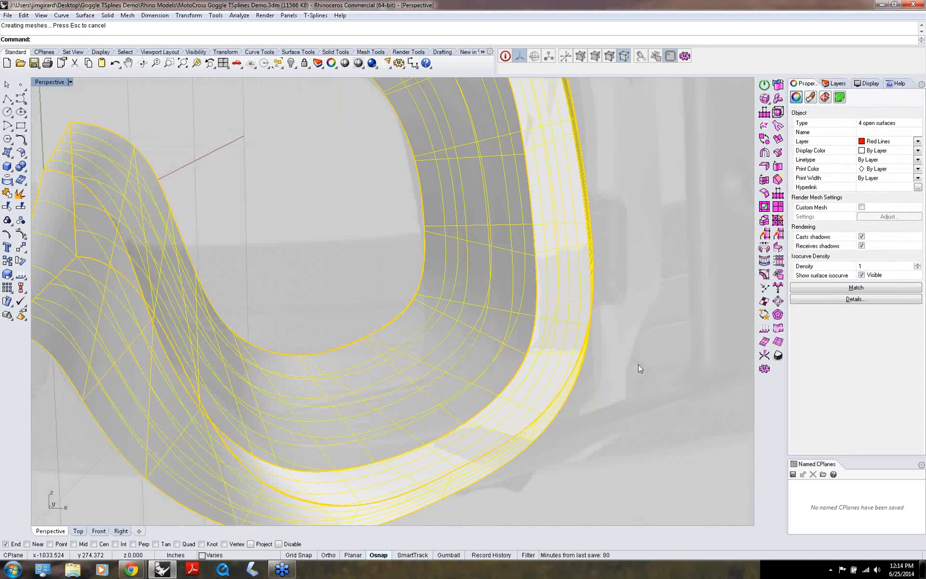
key(Escape)
- Convert all four rebuilt surfaces to T-spline surfaces with Copy=No and OutputType=Auto
right_drag(626, 344, 482, 258)
scroll(623, 343, down, 8)
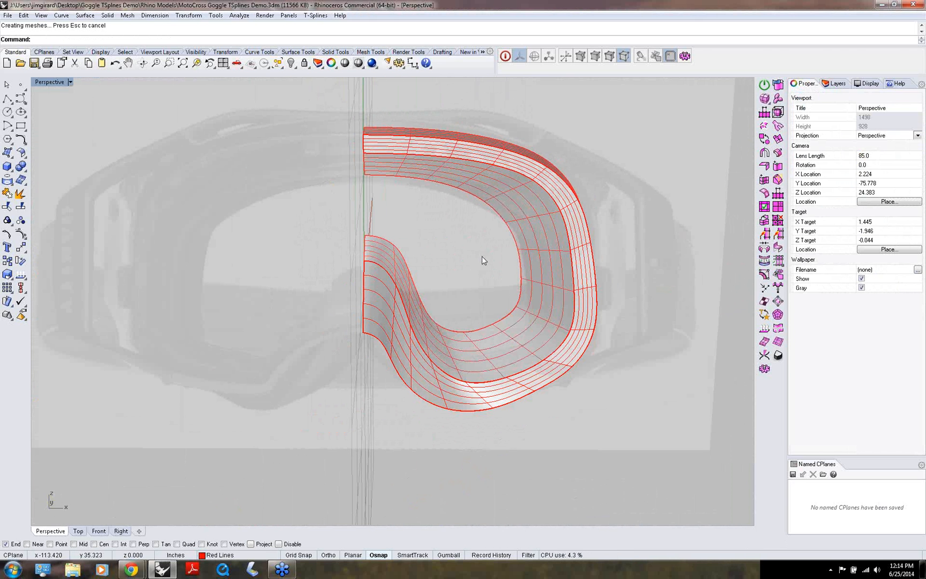
click(779, 86)
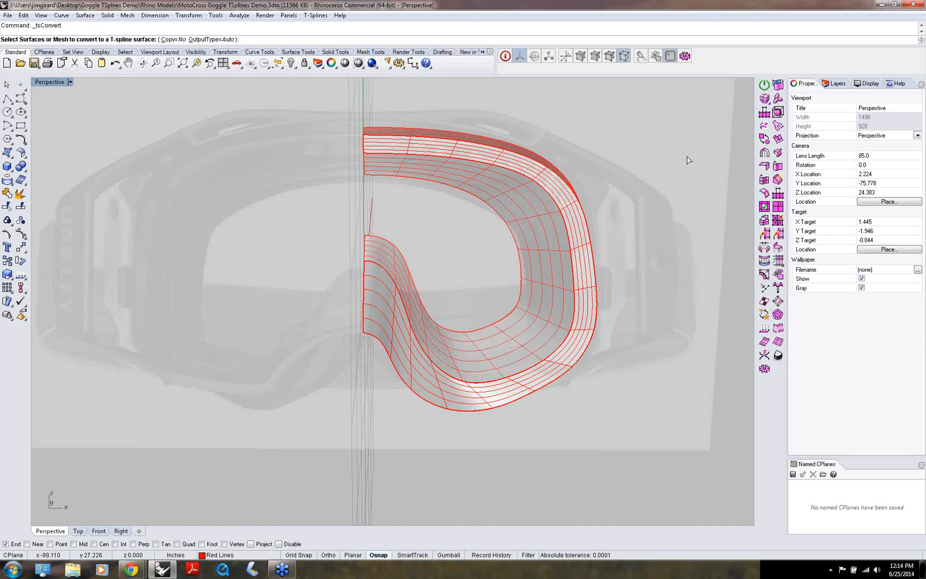
drag(624, 157, 465, 244)
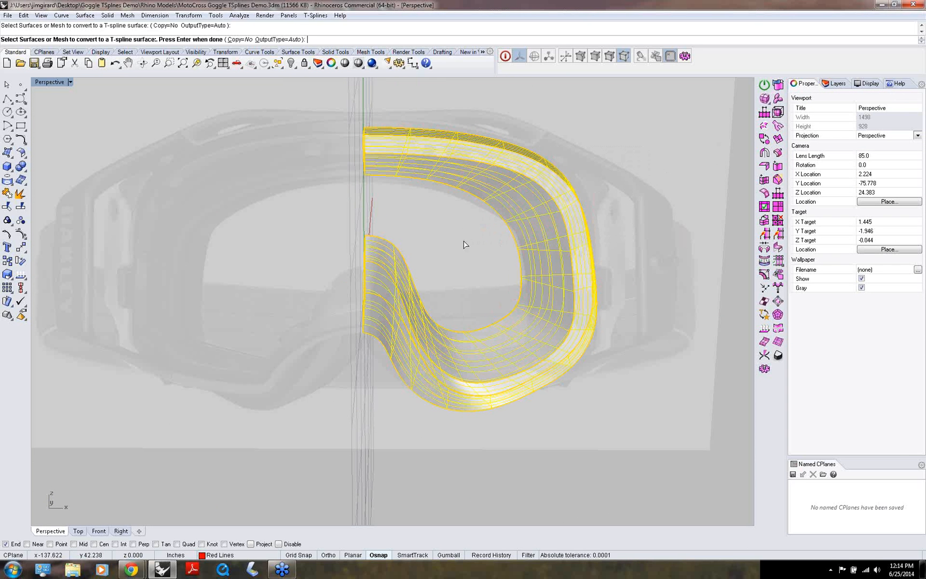
key(Return)
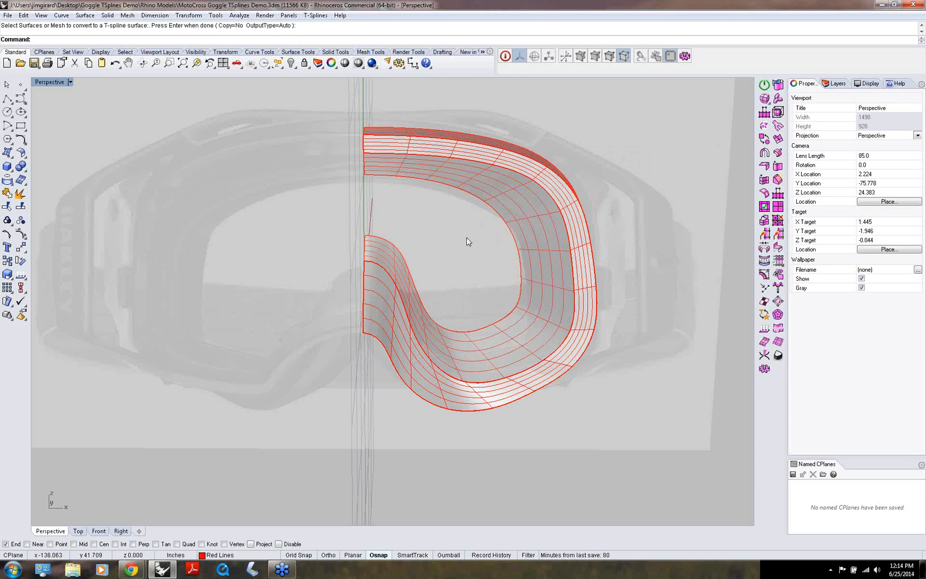
shift+right_drag(467, 242, 441, 271)
- Turn on T-Splines edit mode and check the object type of the back surface by selecting it
click(765, 85)
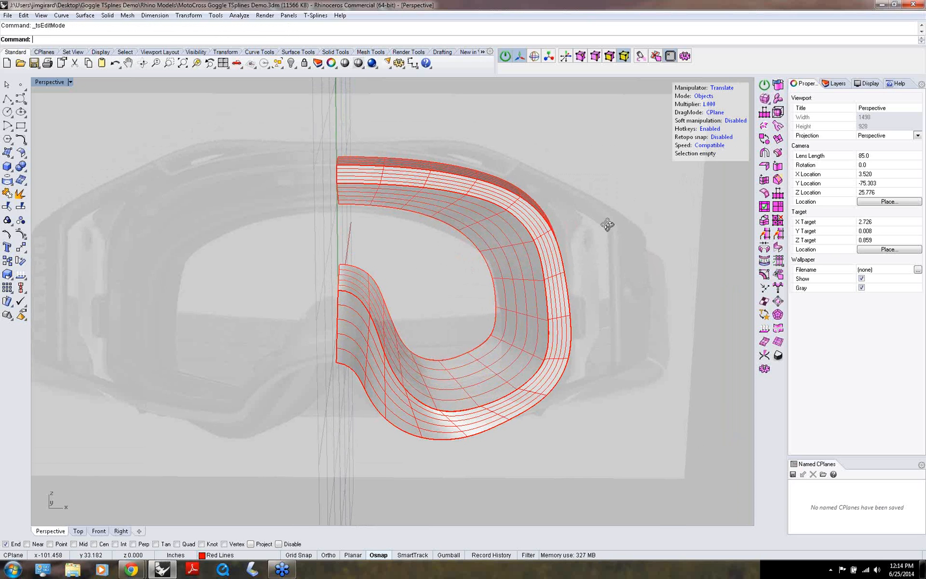
right_drag(607, 225, 556, 208)
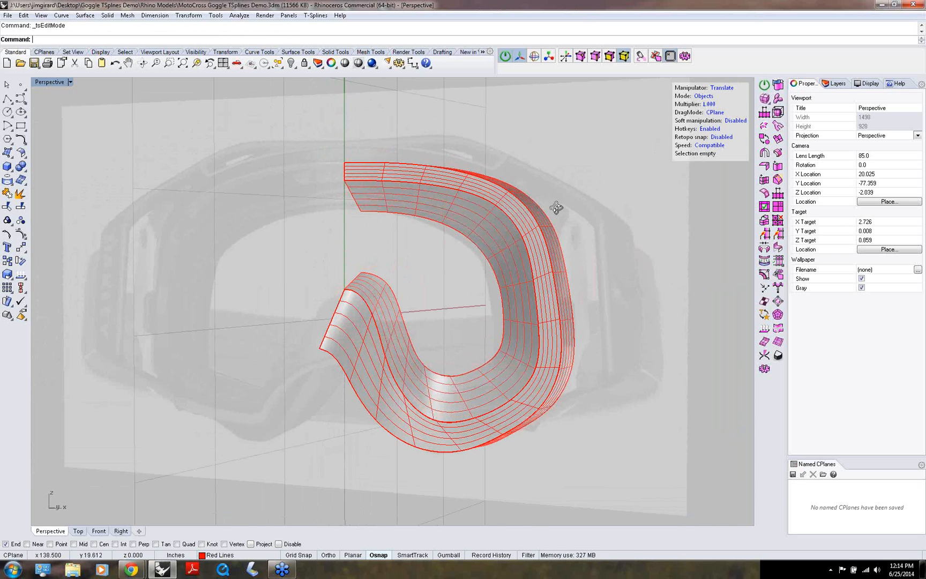
scroll(556, 207, up, 6)
click(498, 243)
click(499, 264)
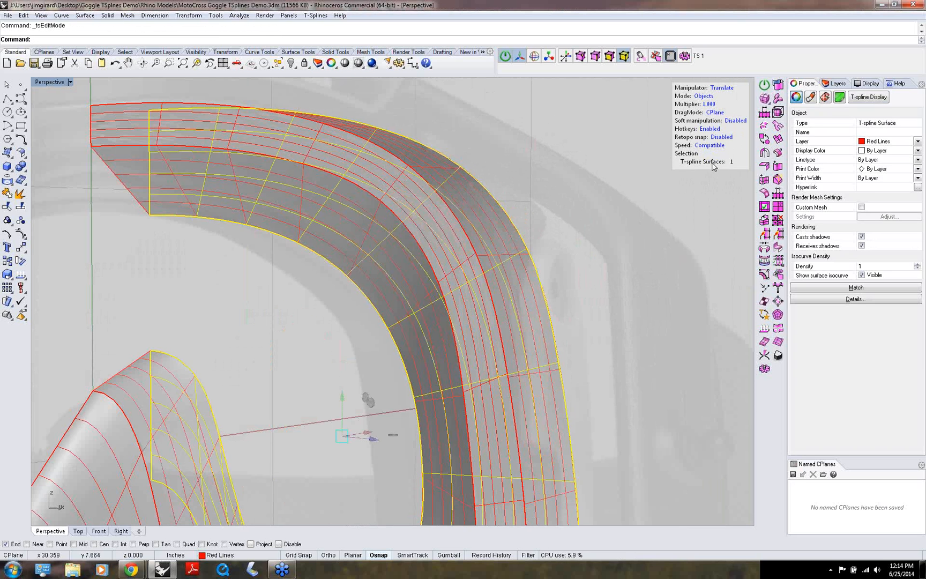
click(593, 200)
- Switch to edge selection and merge the full edge loops where the outer surface meets the back face
right_drag(590, 205, 550, 196)
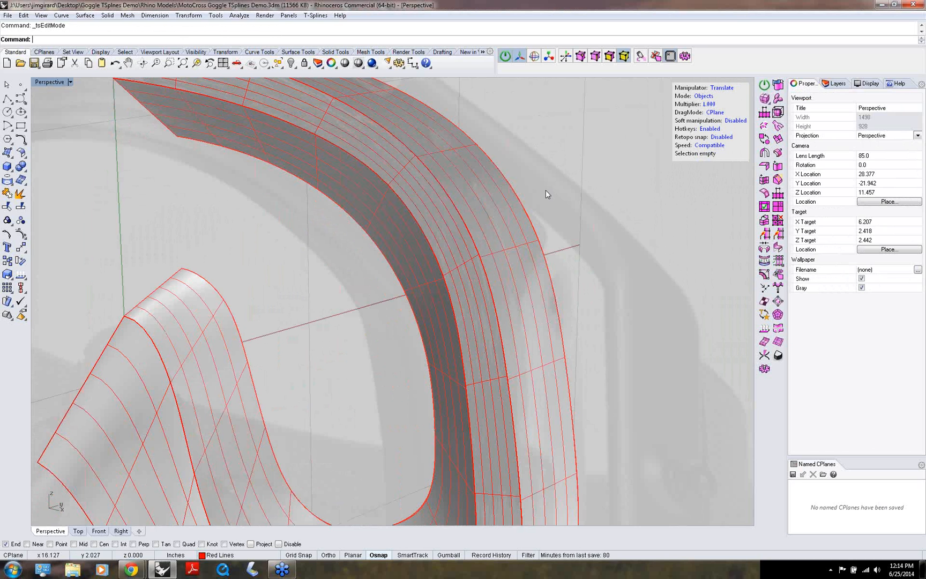
scroll(546, 194, up, 3)
drag(530, 180, 502, 214)
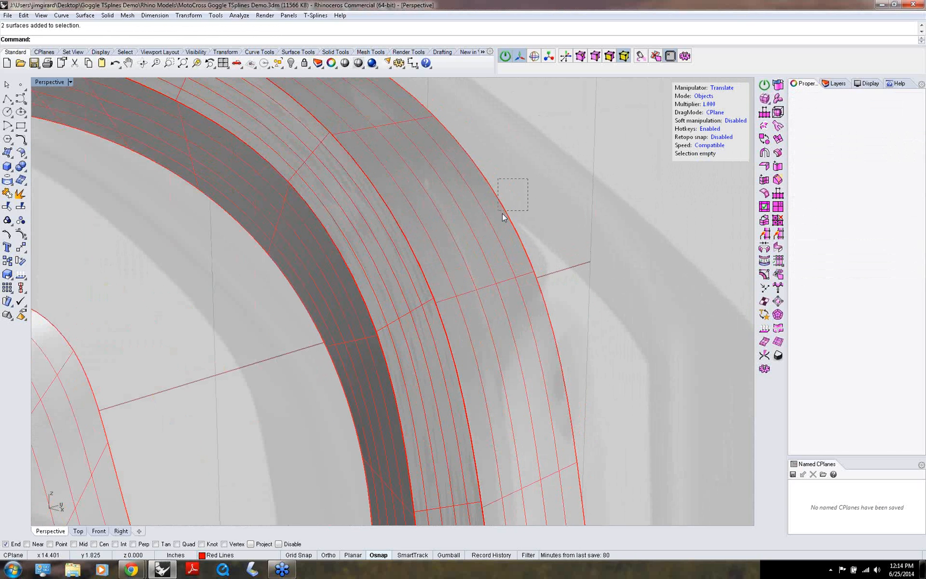
click(564, 219)
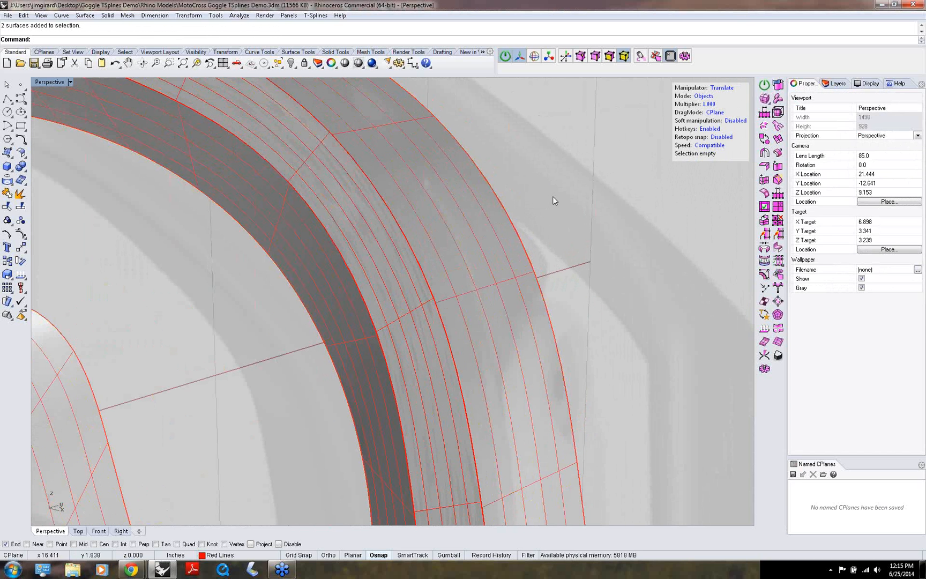
key(s)
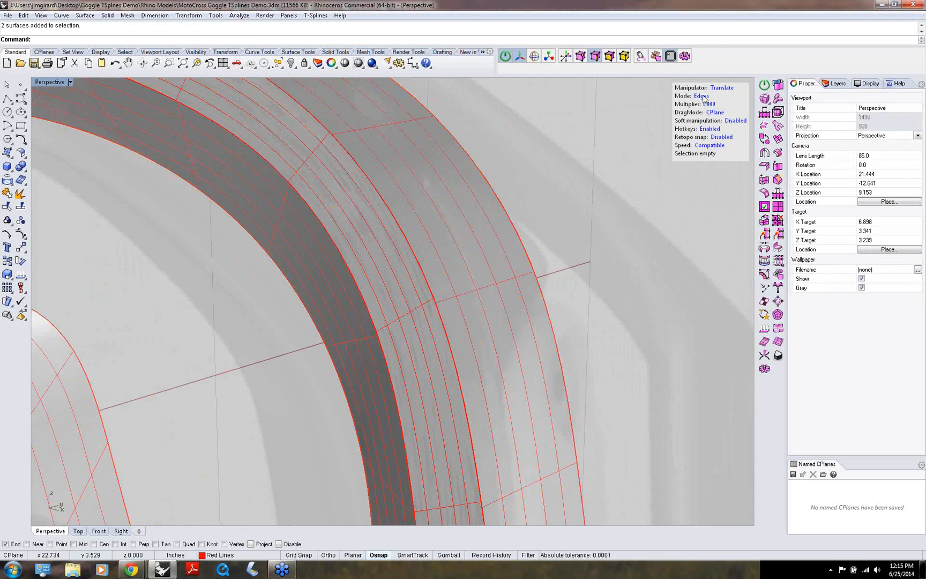
drag(530, 193, 504, 221)
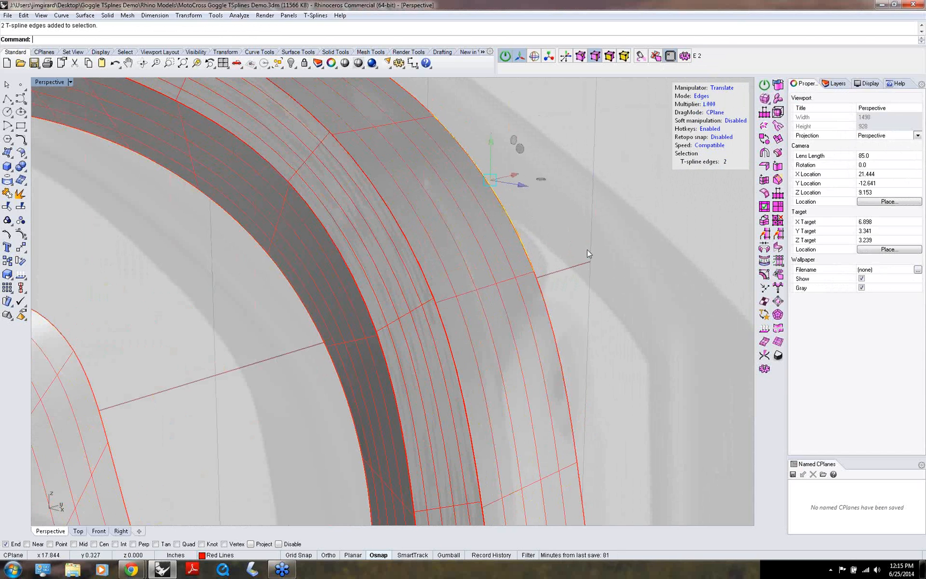
key(i)
key(l)
key(Return)
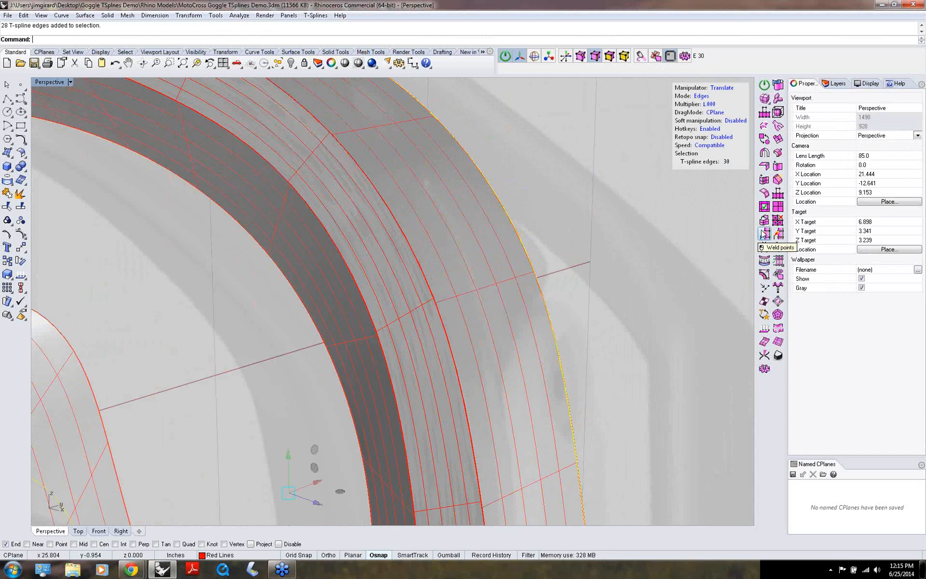
click(779, 234)
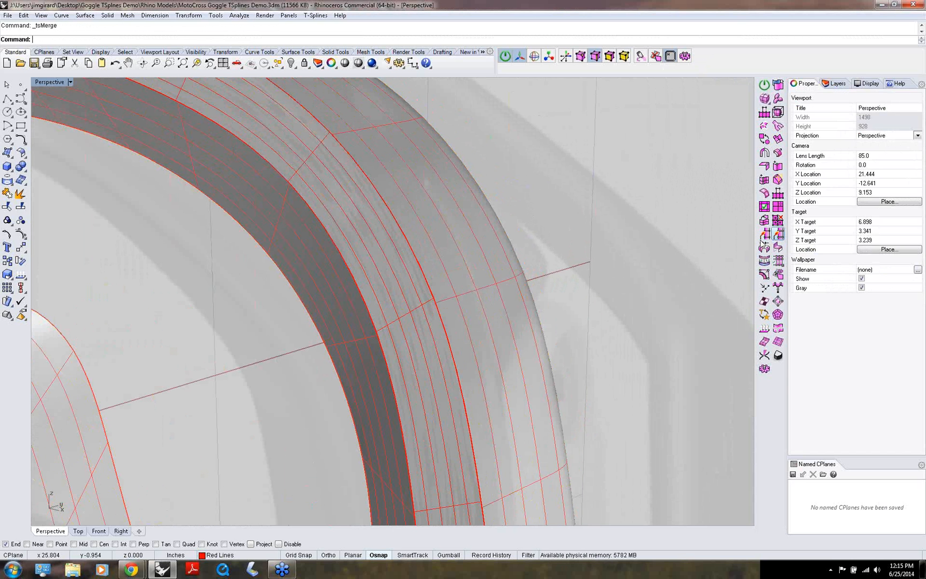
- Merge the coincident edge loops where the back face meets the inner surface
right_drag(625, 253, 460, 256)
drag(450, 226, 419, 207)
right_click(420, 207)
right_click(420, 207)
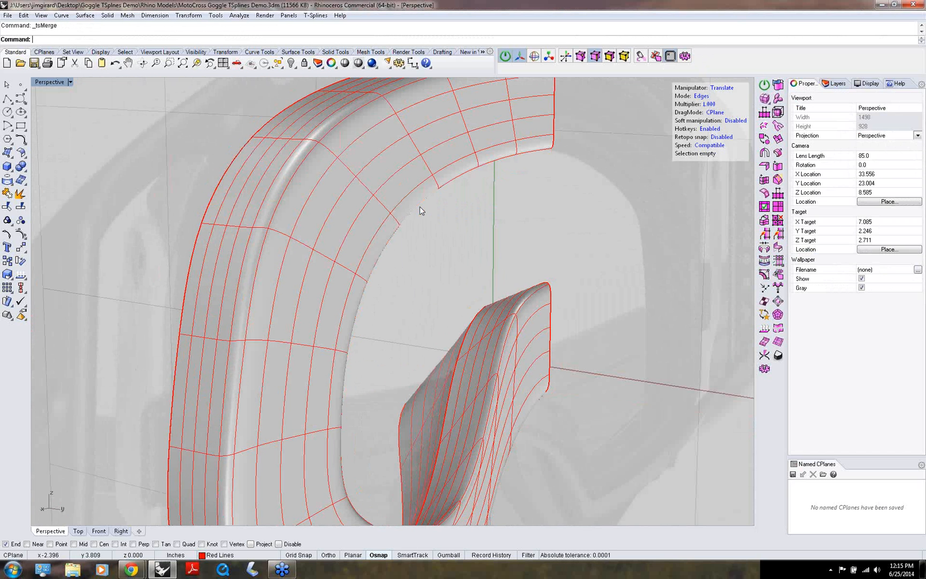
- Select the two coincident edge loops between the front face and the inner surface and merge them
right_drag(520, 274, 427, 441)
scroll(179, 156, up, 2)
scroll(235, 208, up, 8)
click(235, 207)
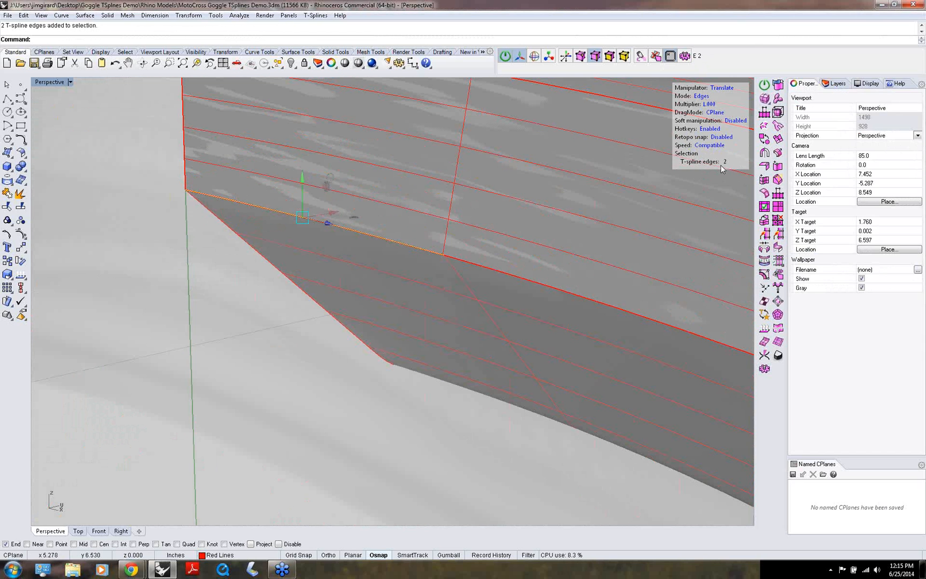
key(l)
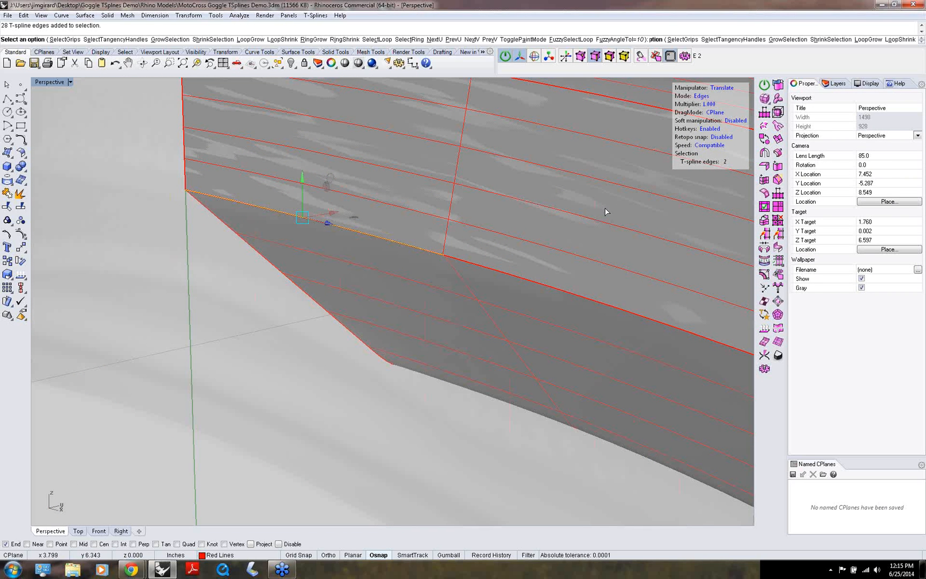
key(Return)
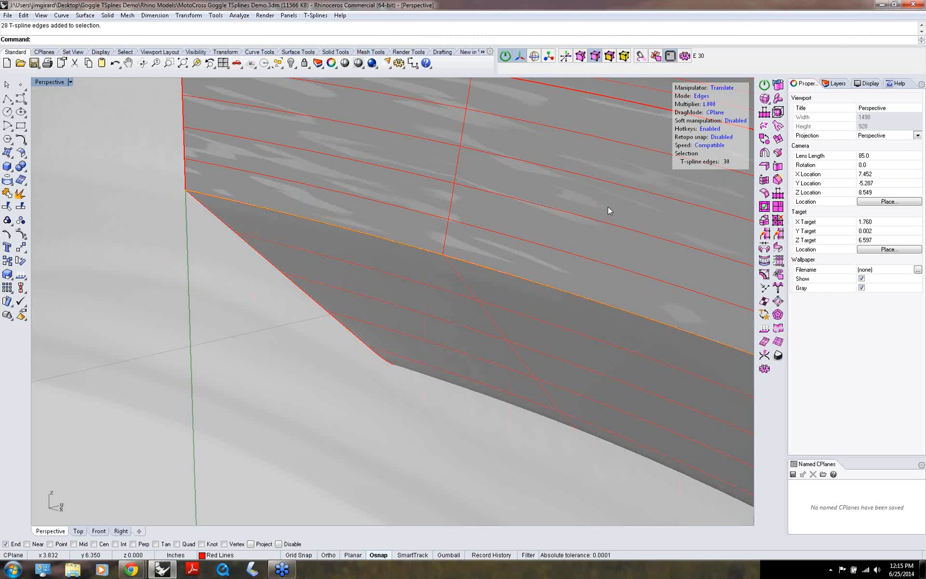
right_click(550, 234)
scroll(549, 238, down, 3)
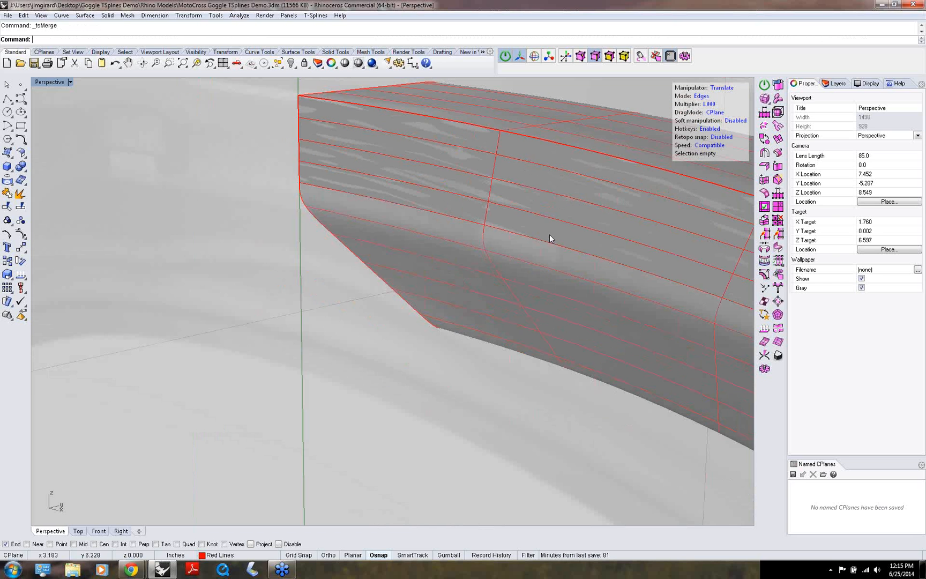
- Merge the coincident edge loops between the front face and the outer surface
right_drag(550, 238, 562, 294)
click(314, 200)
right_click(313, 197)
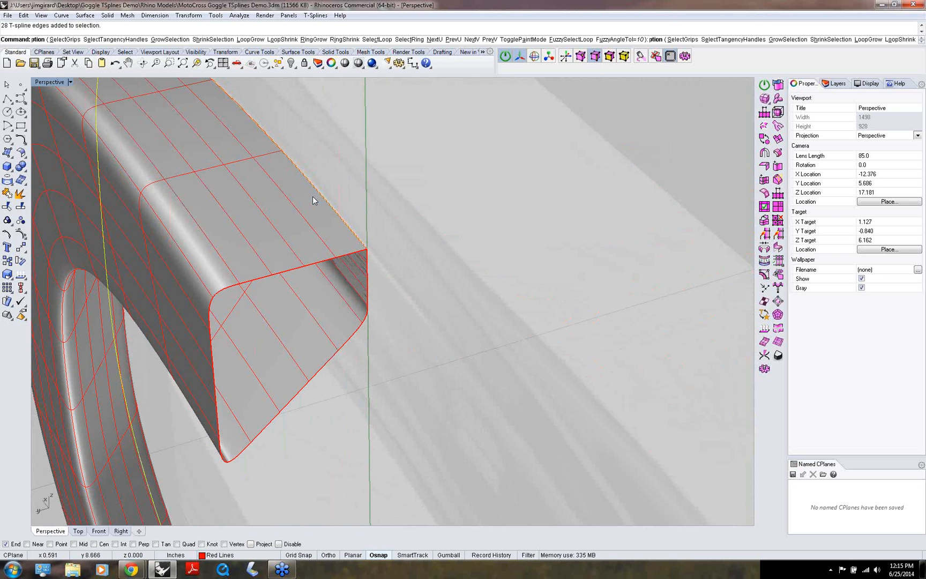
- Delete the three intermediate edge loops running along the front face of the half frame
right_drag(364, 193, 408, 233)
scroll(408, 233, up, 5)
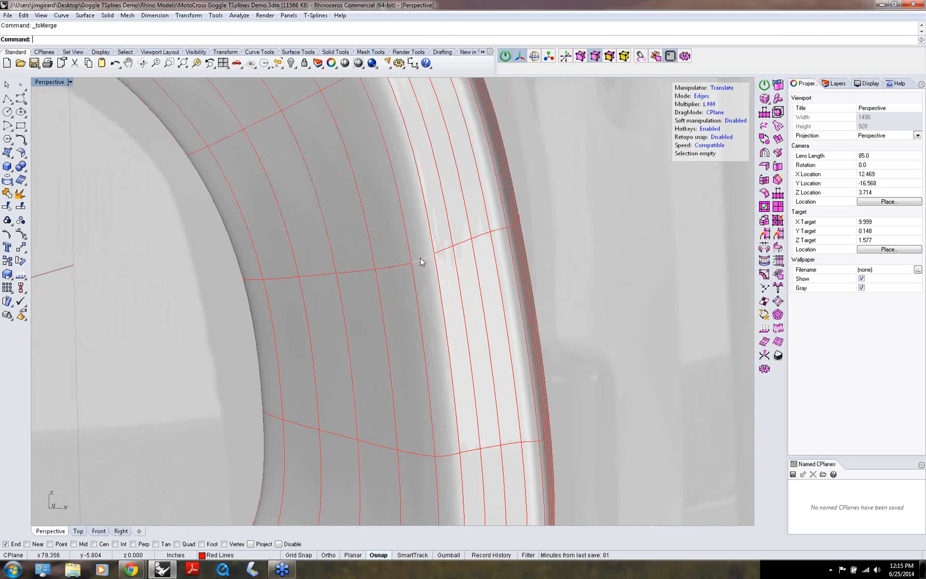
scroll(421, 261, down, 2)
click(449, 262)
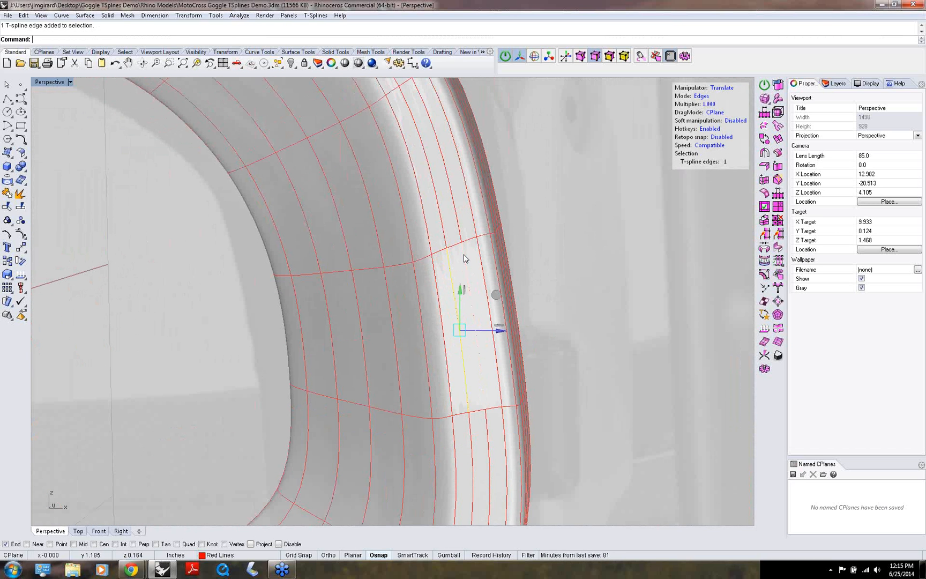
shift+click(464, 258)
shift+click(478, 252)
key(Delete)
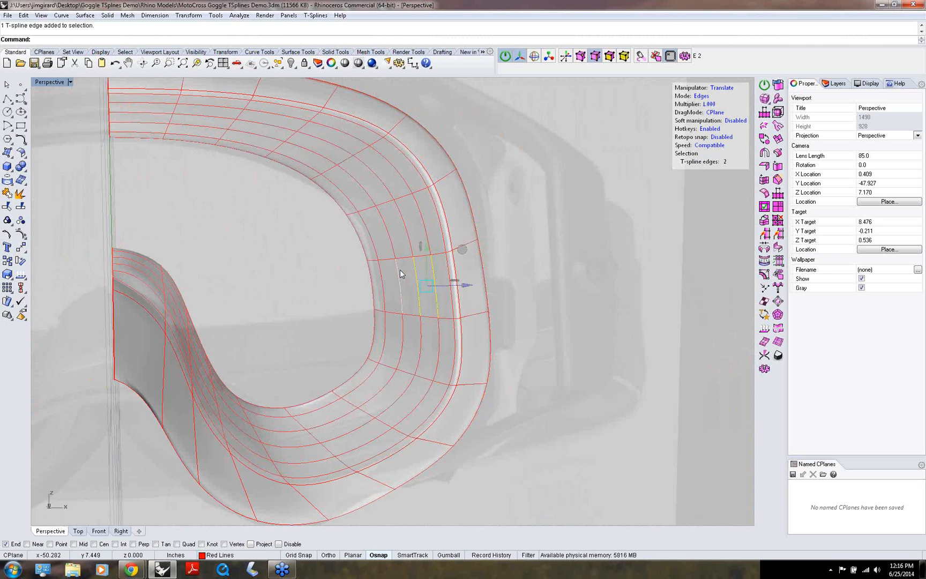
- Delete the three intermediate edge loops on the inner surface and the two middle loops on the outer surface
shift+click(401, 270)
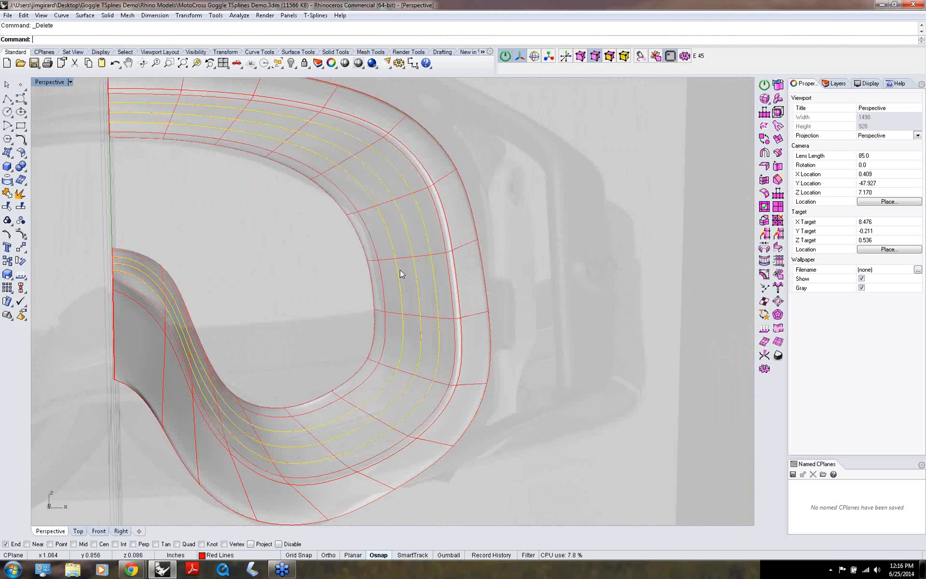
key(Delete)
right_drag(414, 267, 261, 258)
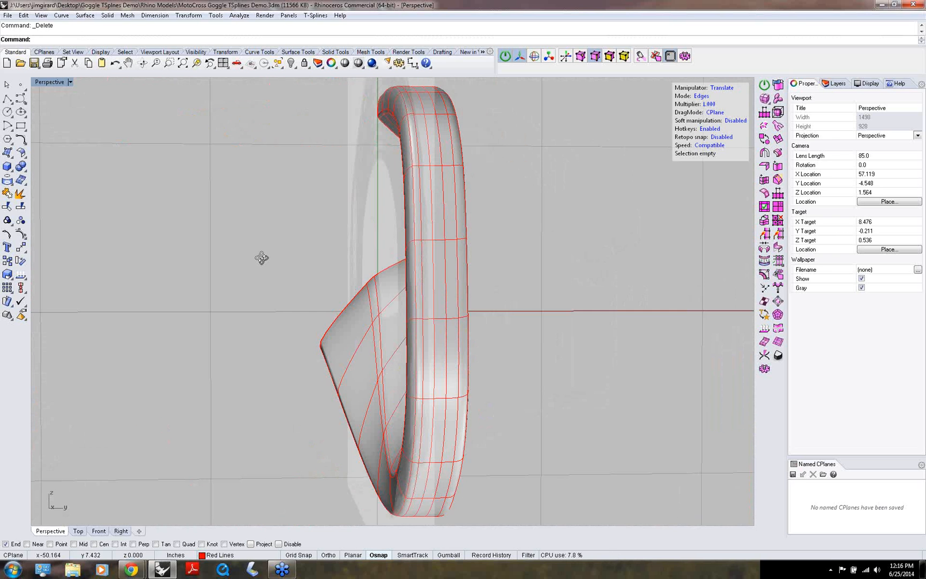
scroll(423, 220, up, 8)
click(421, 220)
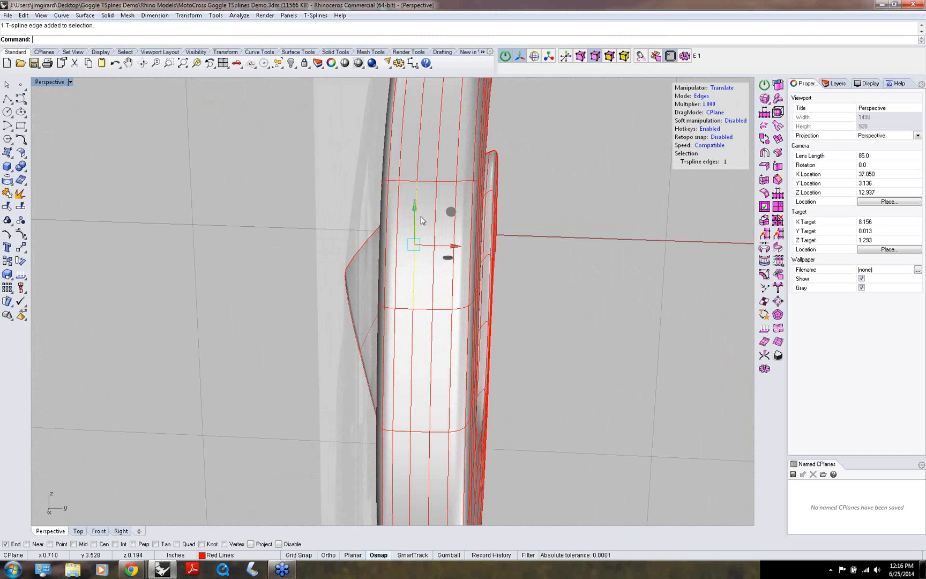
shift+click(437, 225)
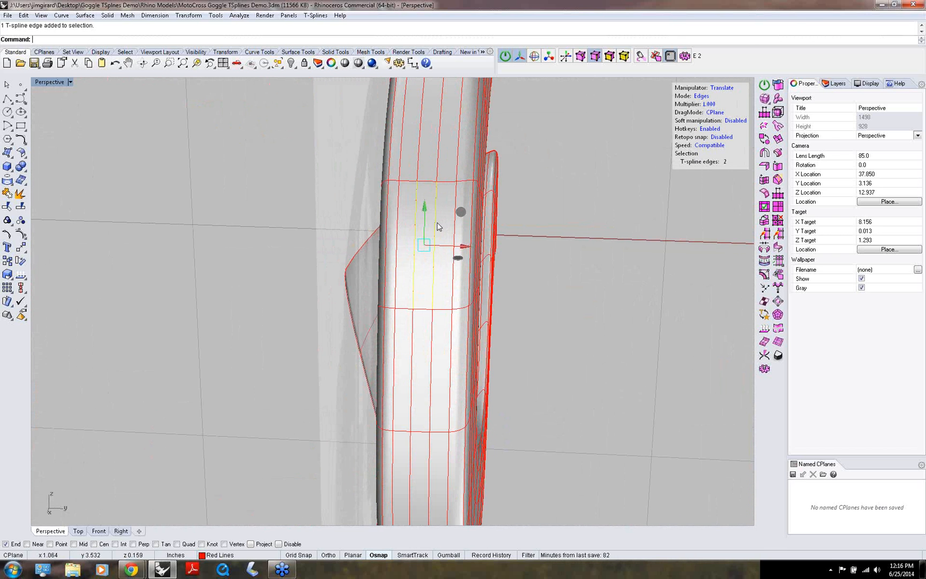
key(Delete)
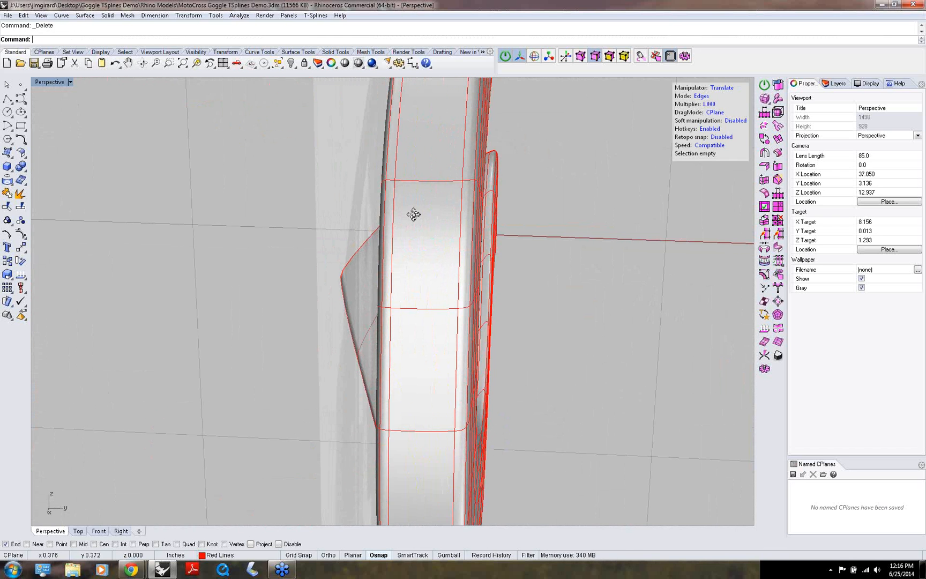
- Select the four intermediate edge loops on the back face of the half frame and delete them
right_drag(414, 214, 347, 215)
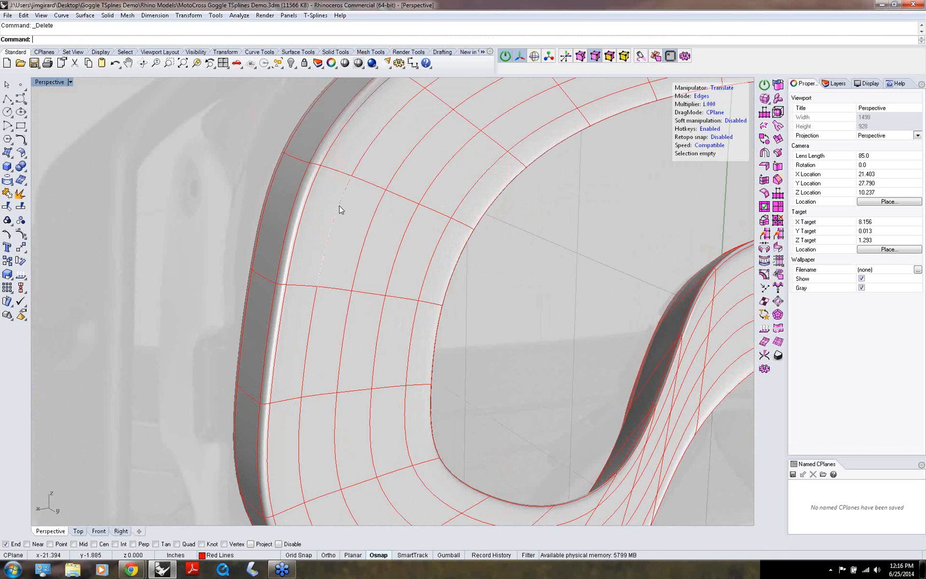
click(339, 209)
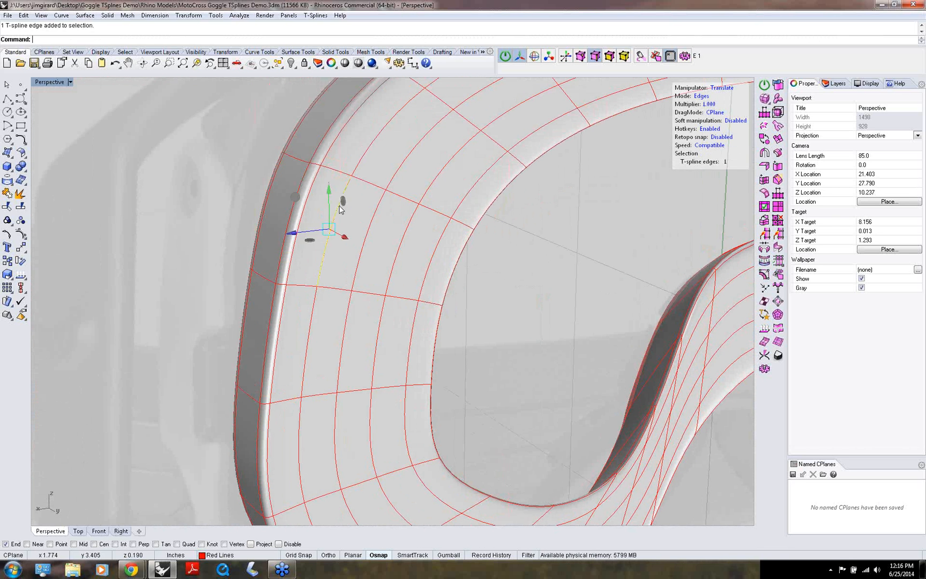
shift+click(370, 220)
shift+click(408, 240)
right_drag(411, 241, 388, 234)
shift+click(394, 245)
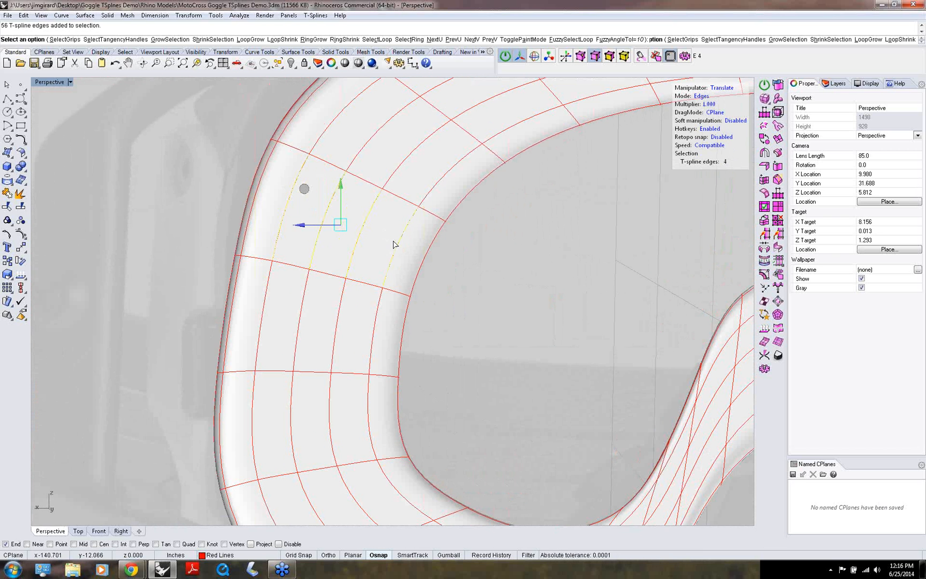
key(Delete)
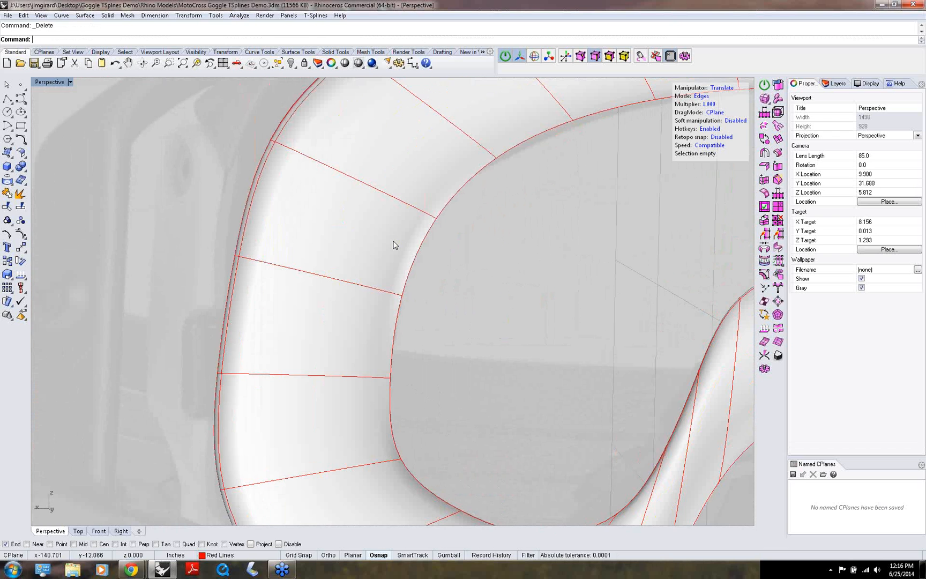
- Switch to face selection, try pulling one face of the inner surface inward, and undo the move
scroll(441, 252, down, 8)
right_drag(441, 253, 358, 236)
key(d)
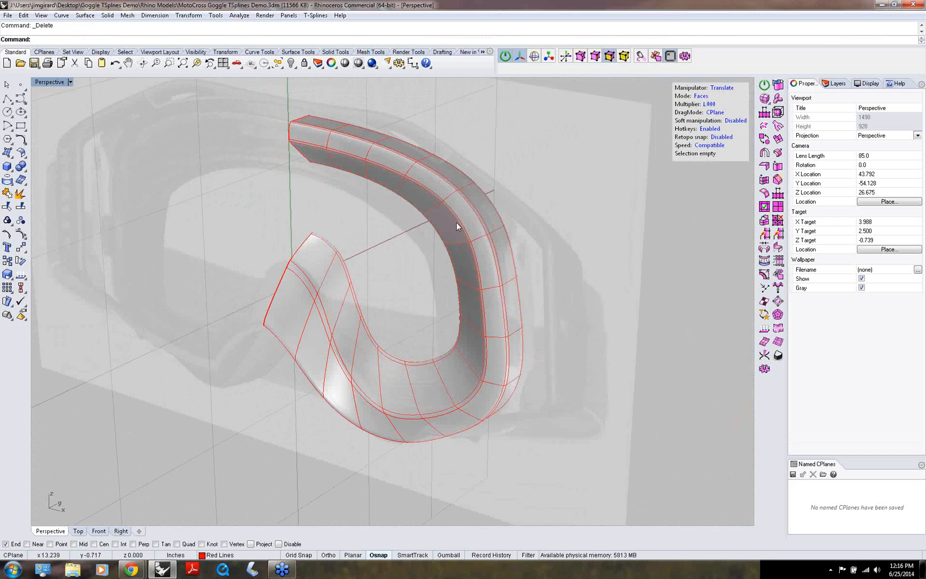
click(469, 220)
right_drag(486, 226, 457, 245)
drag(469, 224, 418, 258)
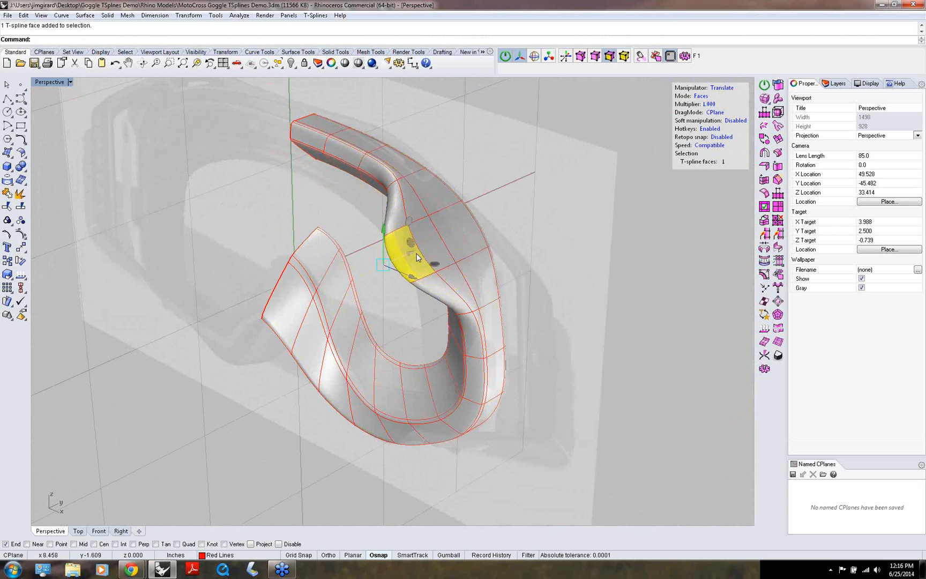
key(ctrl+z)
key(Escape)
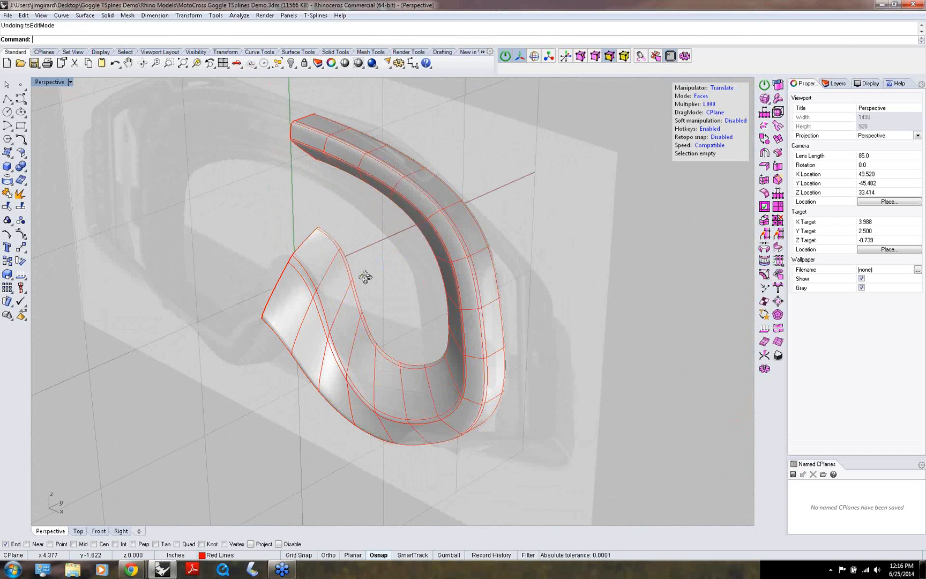
- Switch to vertex selection and examine the vertices around the nose end of the half frame
right_drag(365, 276, 393, 273)
key(a)
scroll(320, 285, up, 6)
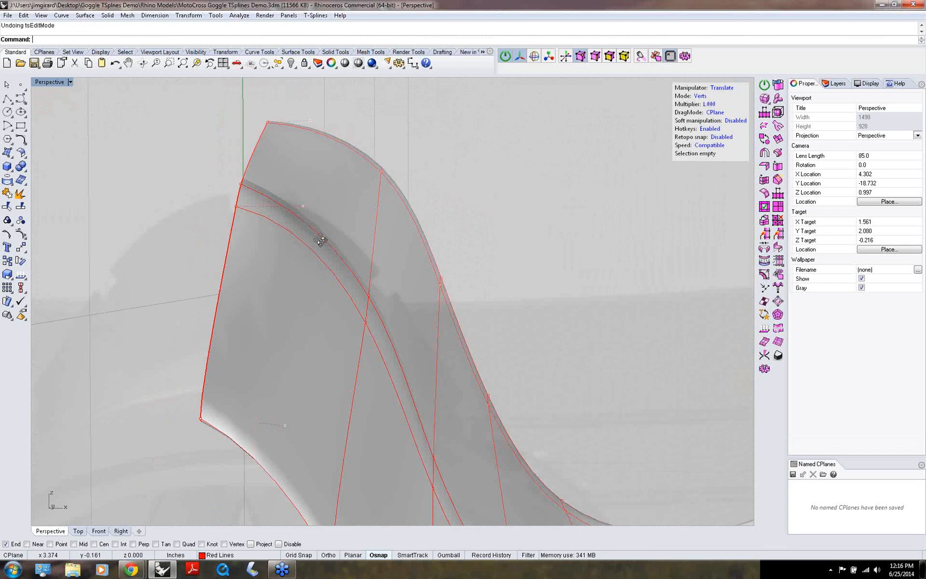
right_drag(321, 241, 360, 260)
scroll(219, 250, up, 6)
scroll(341, 187, down, 6)
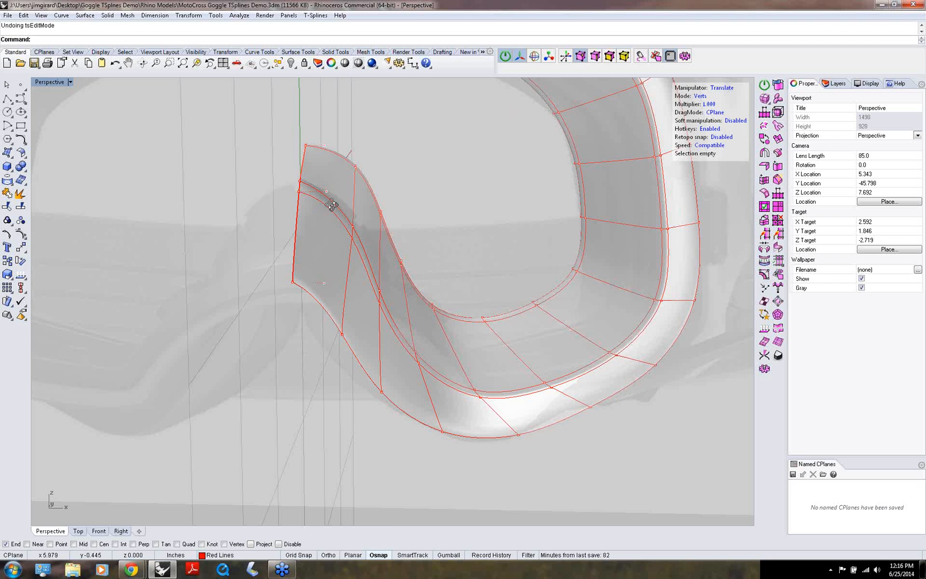
scroll(332, 205, up, 5)
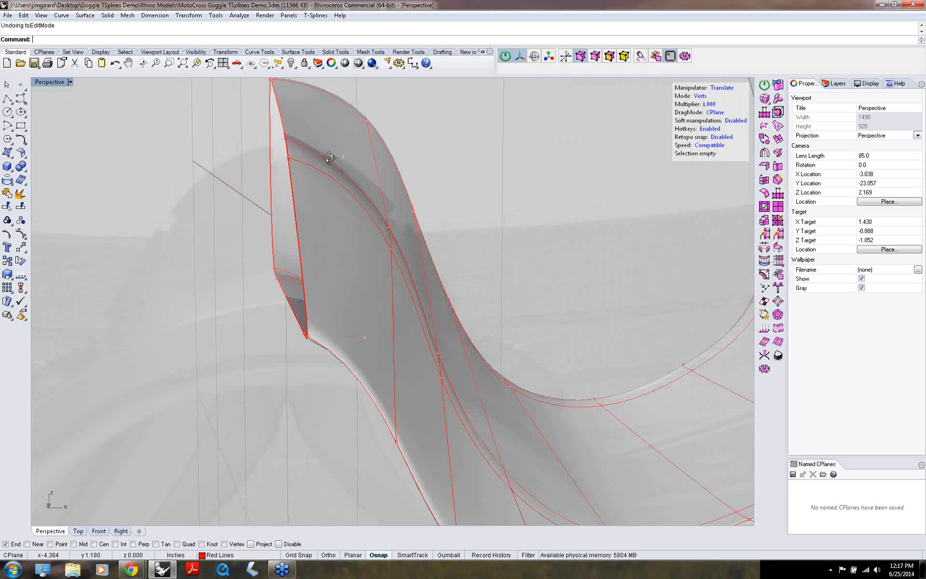
scroll(330, 157, down, 8)
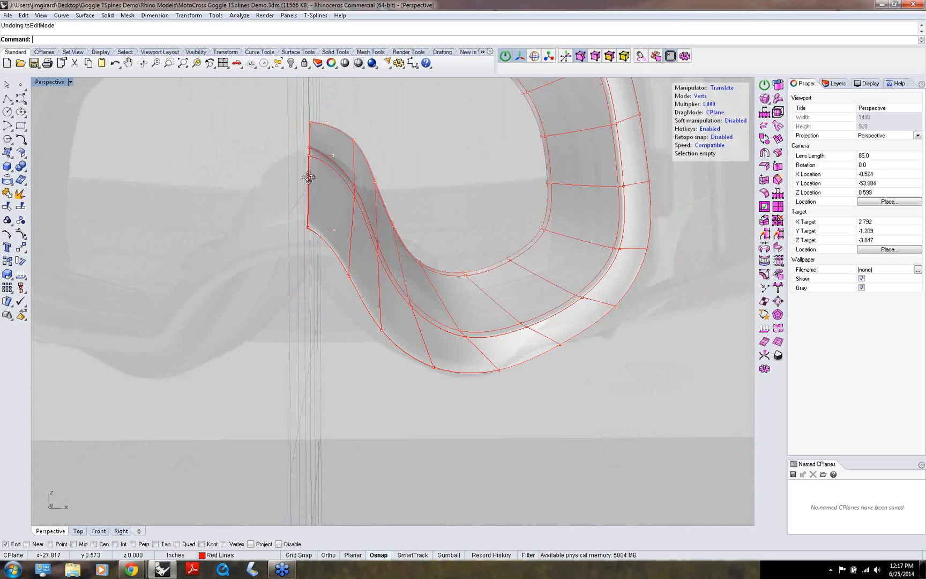
scroll(303, 183, down, 3)
right_drag(343, 248, 376, 273)
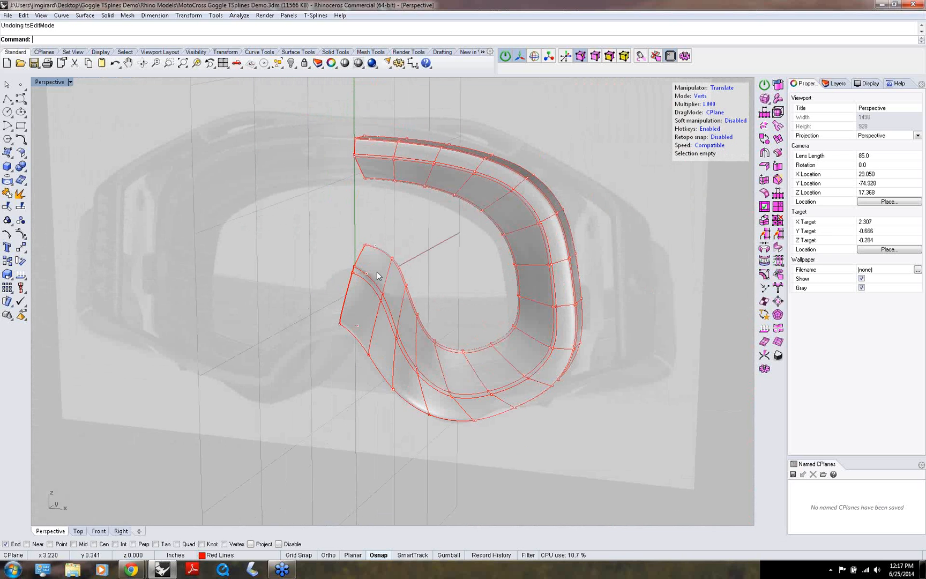
- Select all vertices of the half frame, remove its creases and clear the selection
key(ctrl+a)
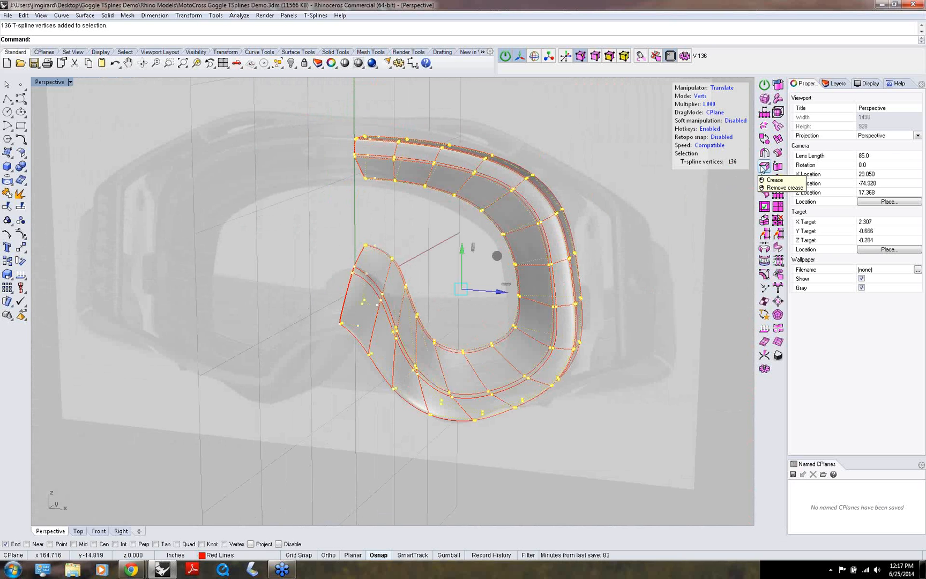
click(763, 168)
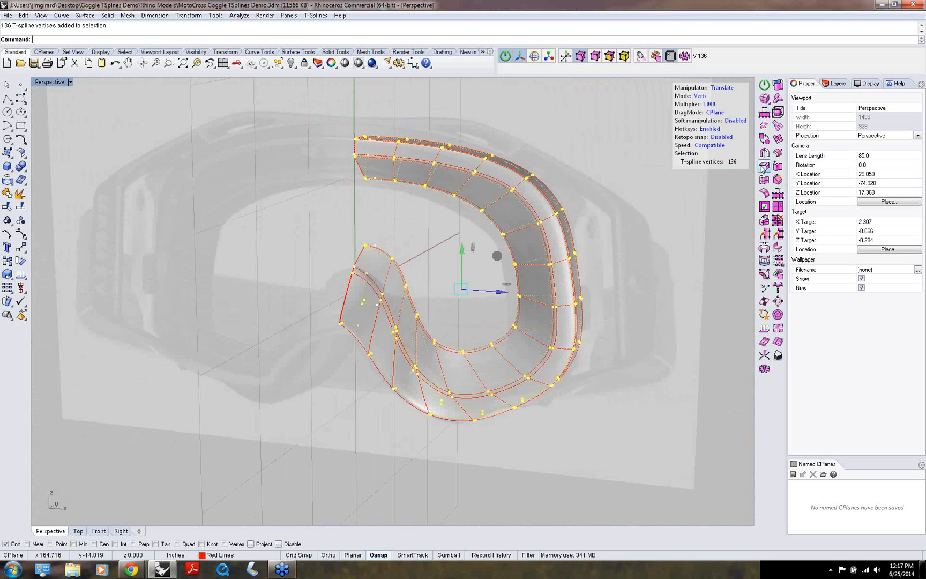
right_click(763, 168)
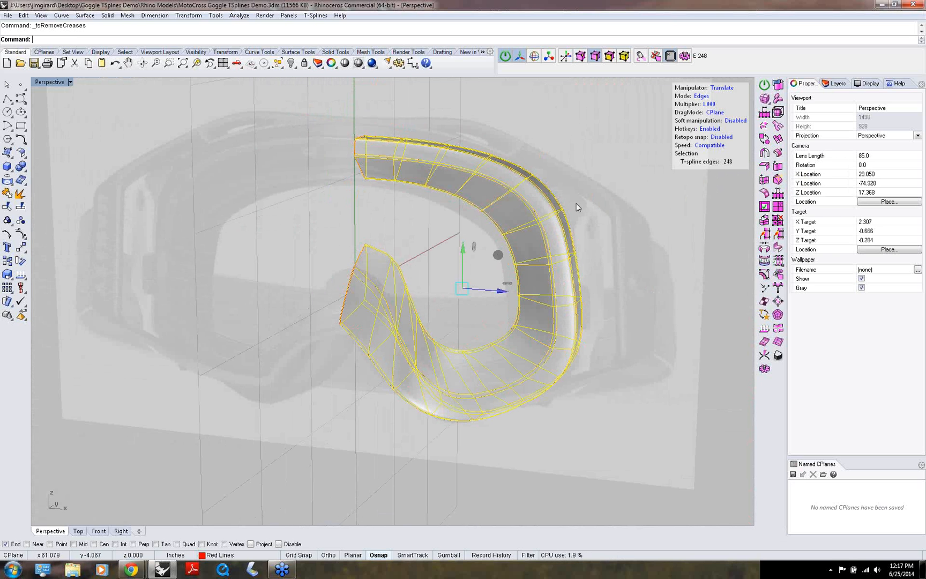
key(Return)
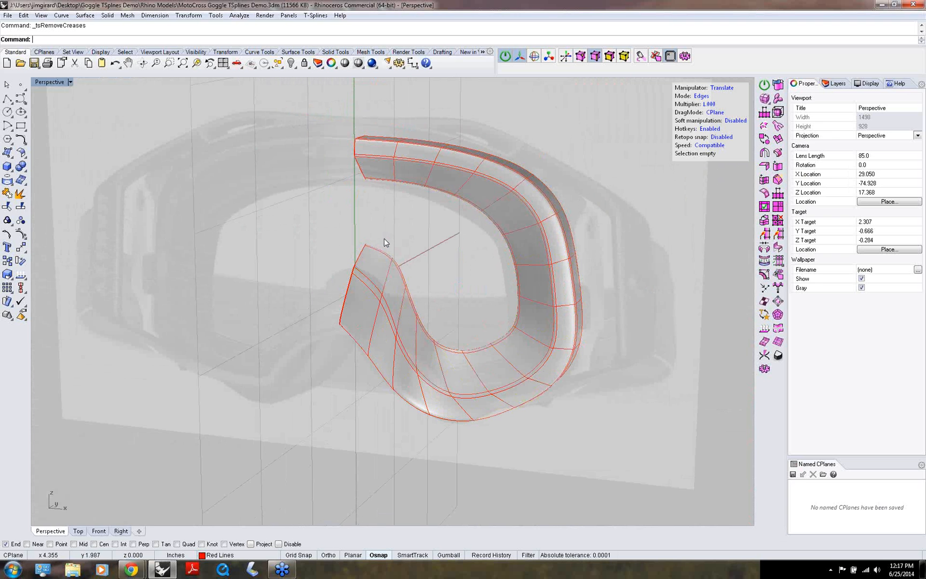
- Select the complete open edge loops at the nose end and the upper end of the half frame
right_drag(386, 238, 366, 250)
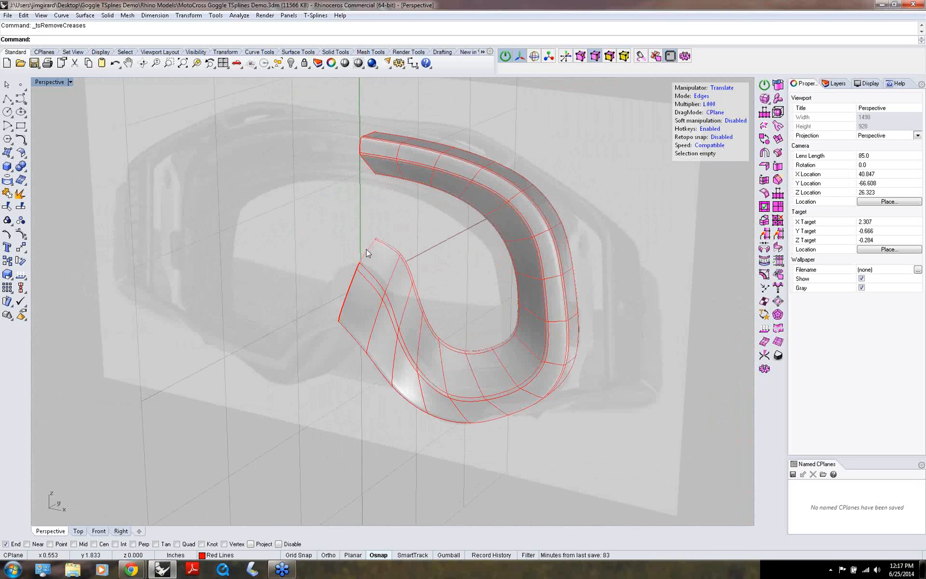
scroll(366, 249, up, 5)
click(363, 257)
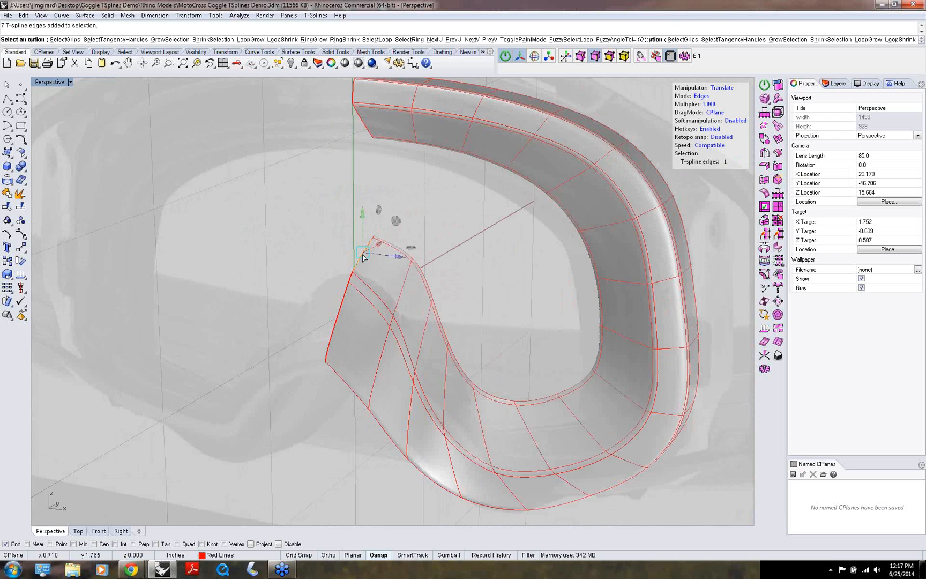
double_click(363, 256)
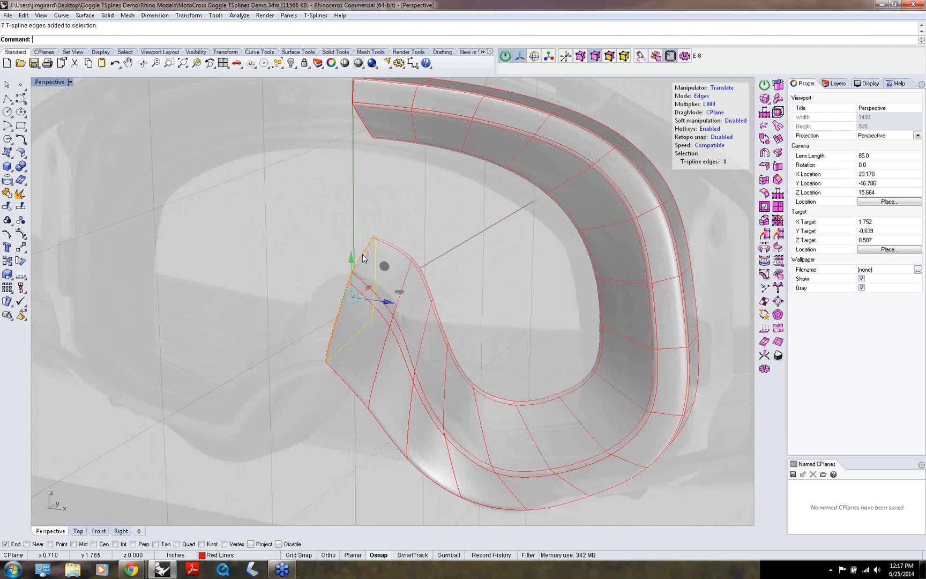
shift+double_click(364, 128)
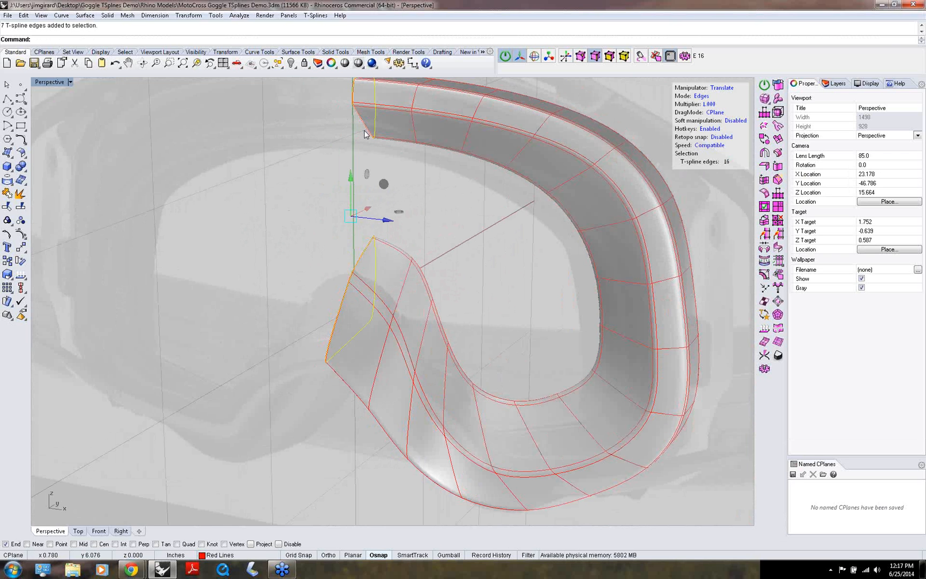
scroll(366, 134, down, 4)
right_drag(366, 134, 410, 155)
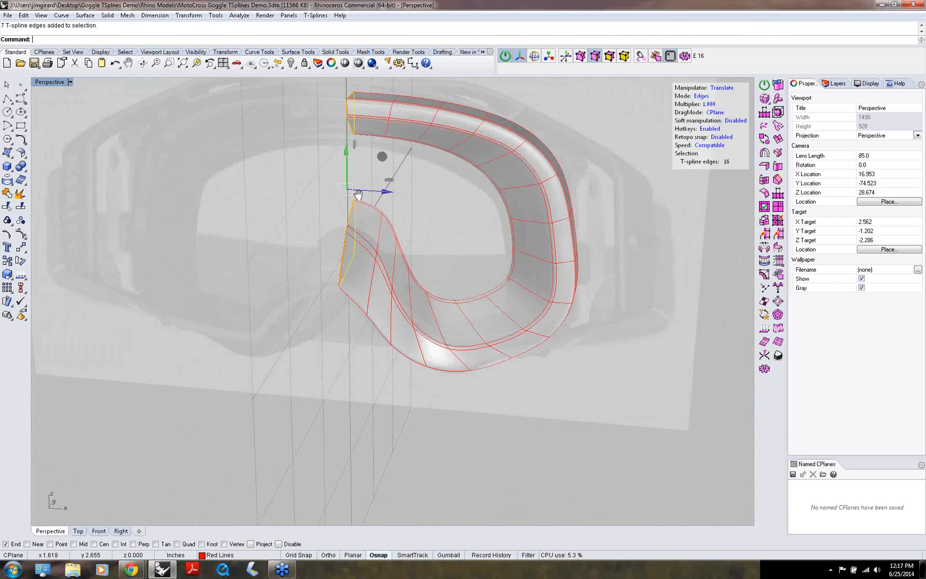
shift+right_drag(358, 194, 384, 248)
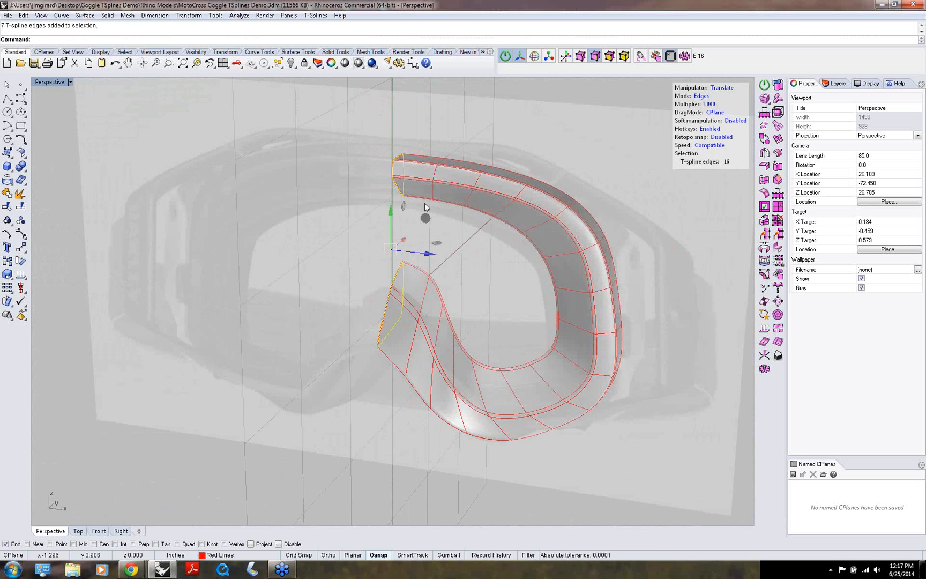
- Align the selected open edges to the centre plane with SetPt, setting only X and aligning to World
click(671, 57)
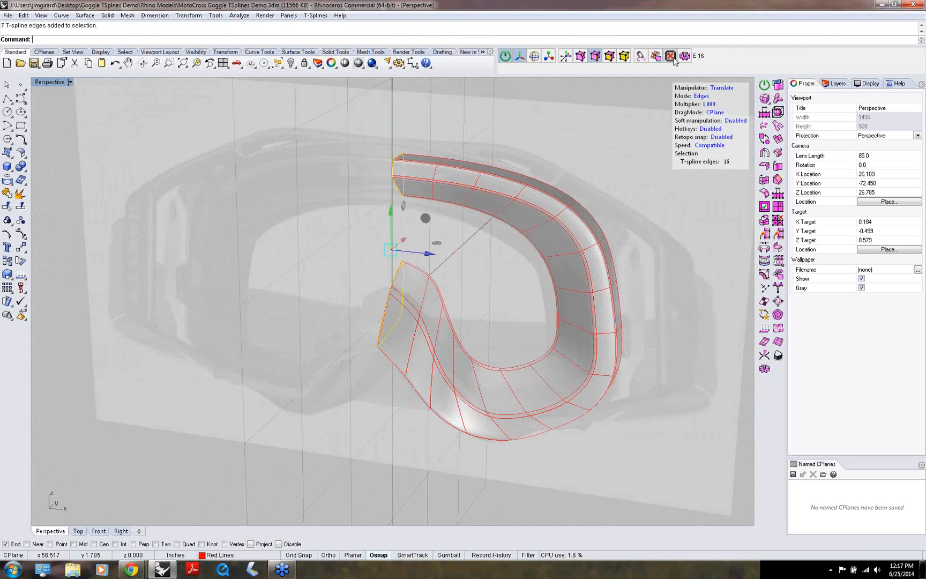
text(SetPt)
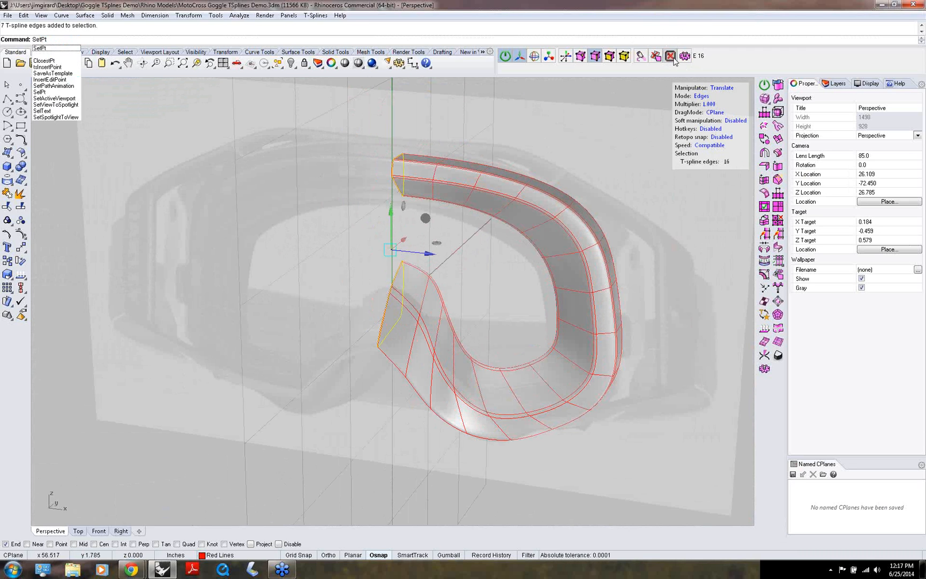
key(Return)
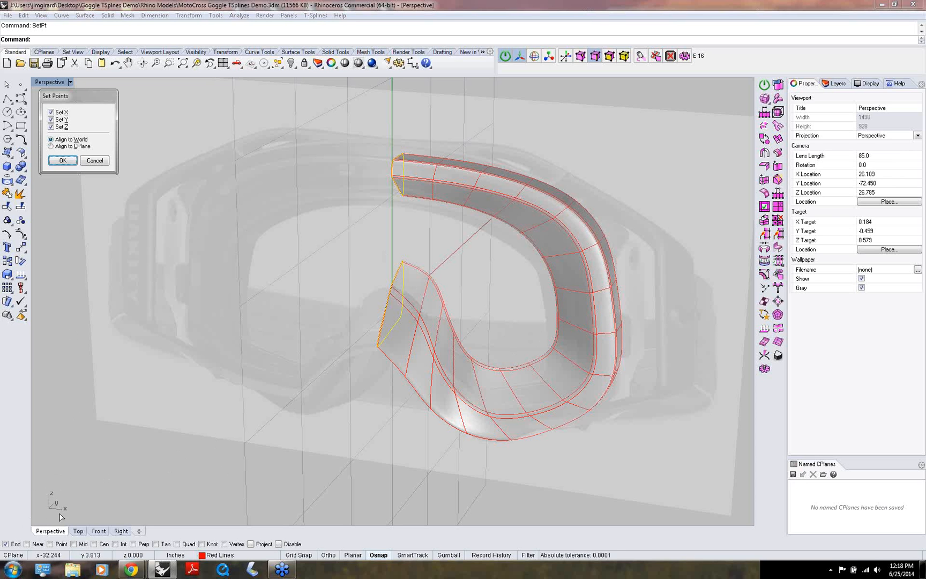
click(52, 120)
click(52, 127)
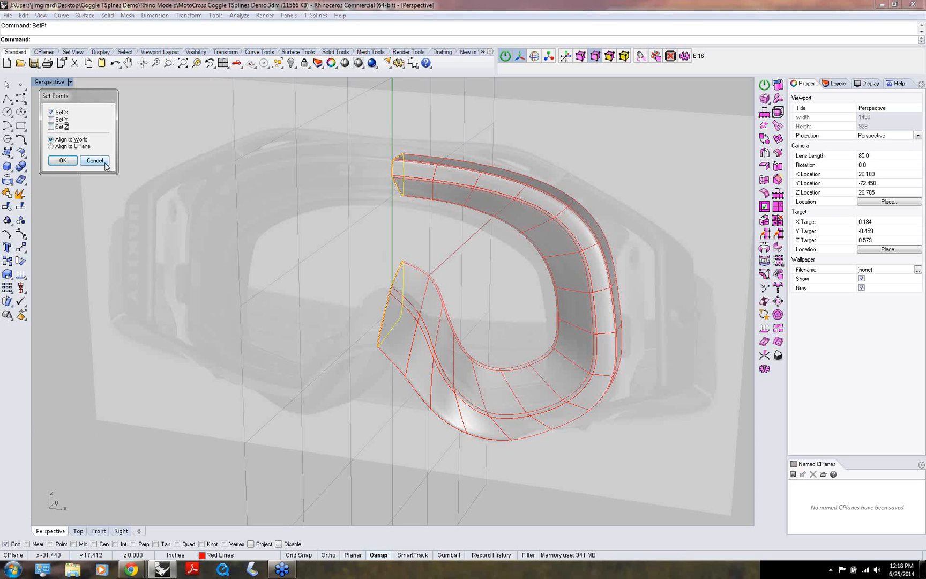
click(62, 160)
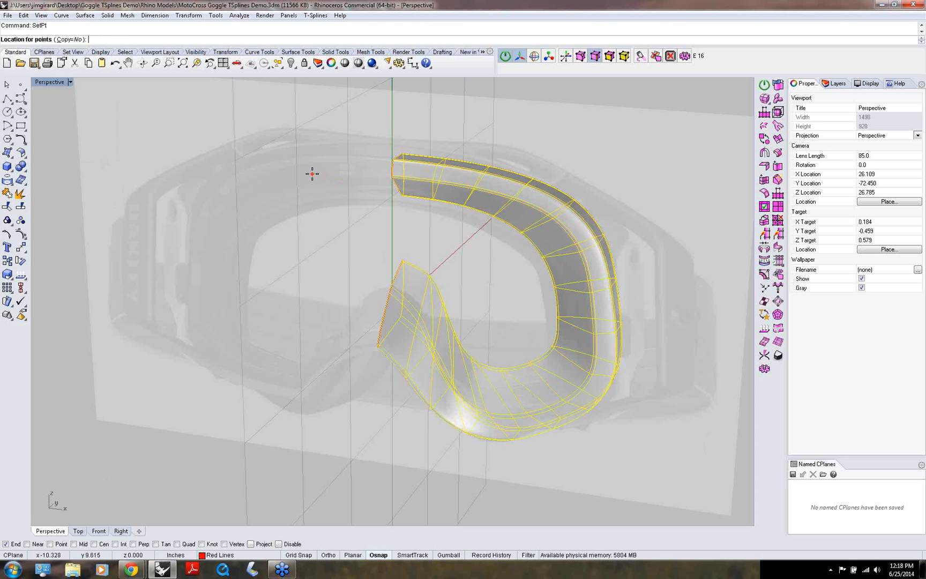
key(Return)
- Set the construction plane to the world Front plane
right_drag(311, 178, 334, 180)
key(F4)
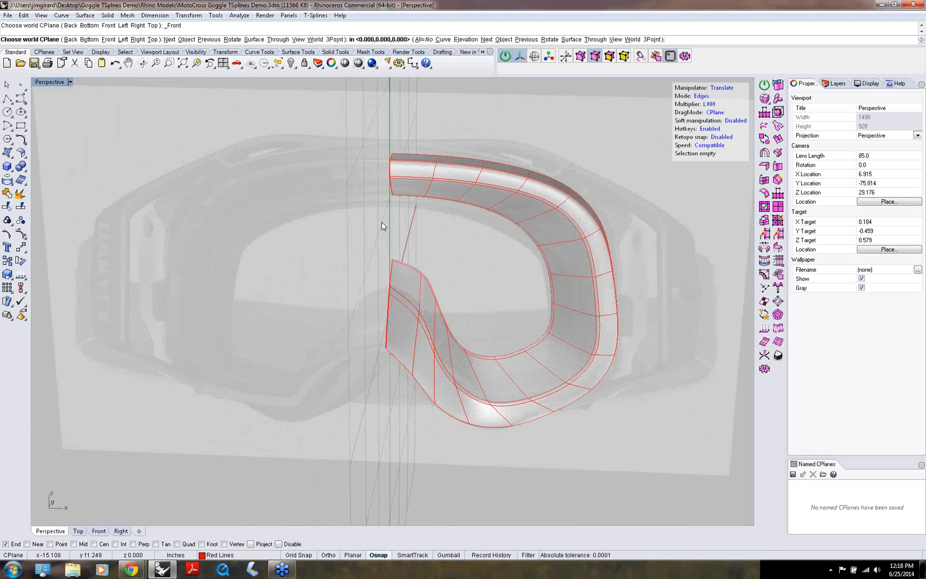
right_drag(390, 224, 377, 220)
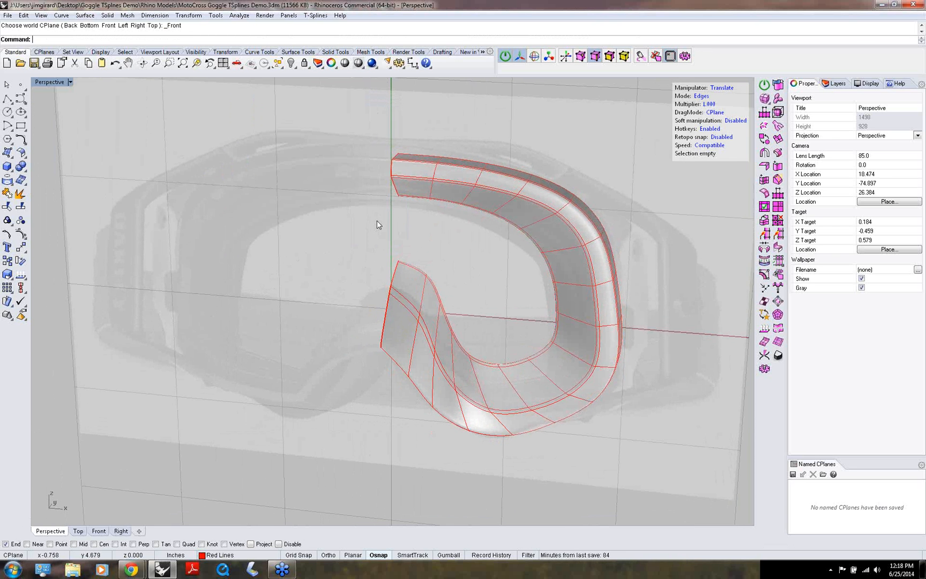
- Complete the half frame with welded axial symmetry, snapping the symmetry plane to points at the nose end and the upper end
middle_click(377, 220)
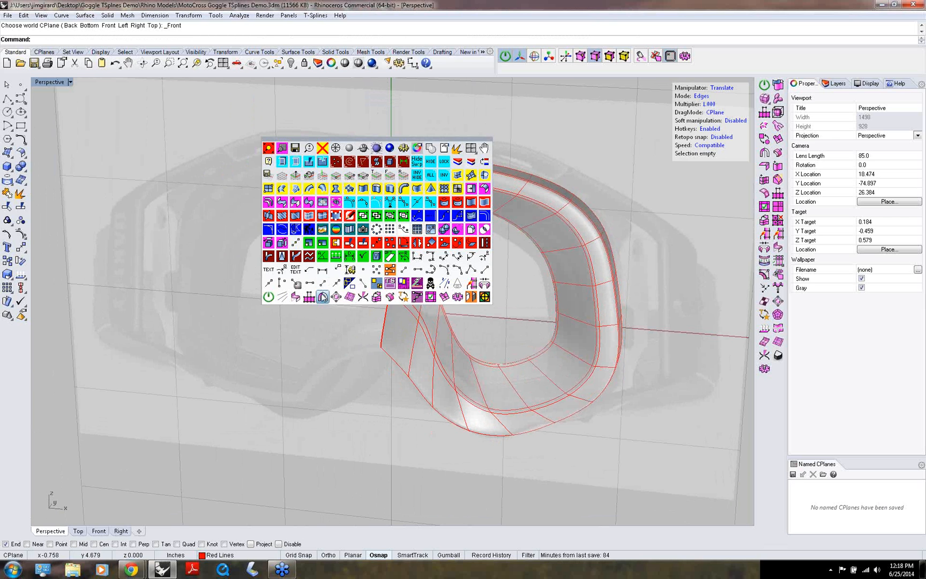
click(323, 297)
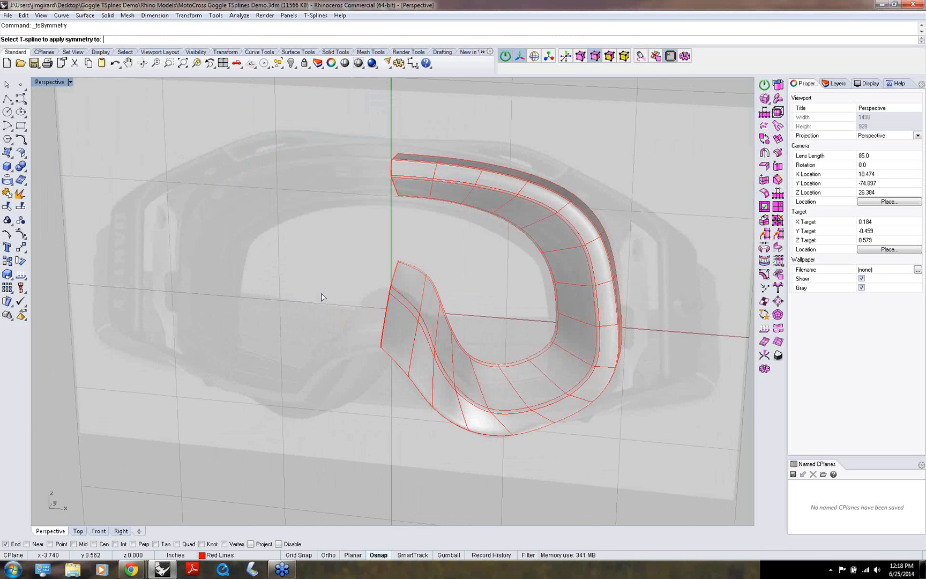
click(422, 189)
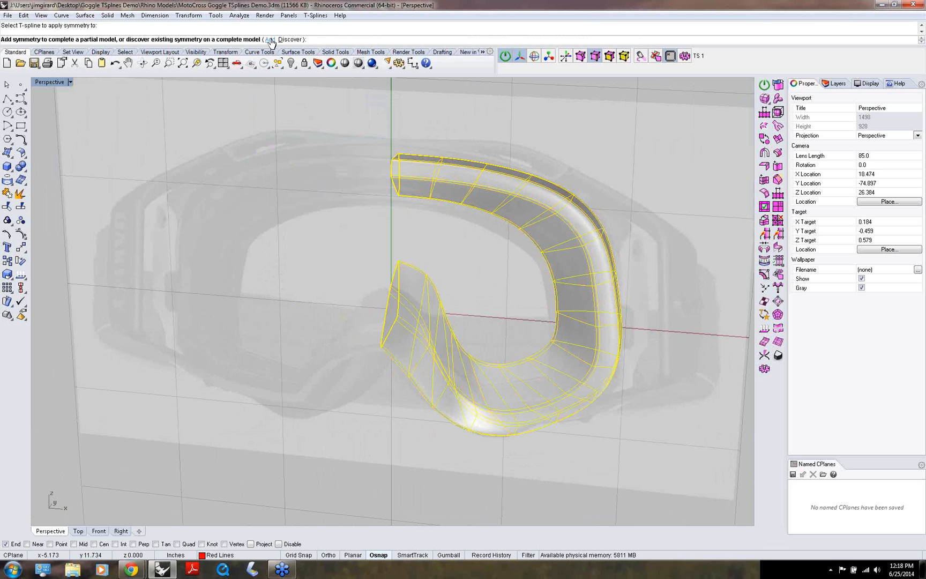
key(Return)
key(Return)
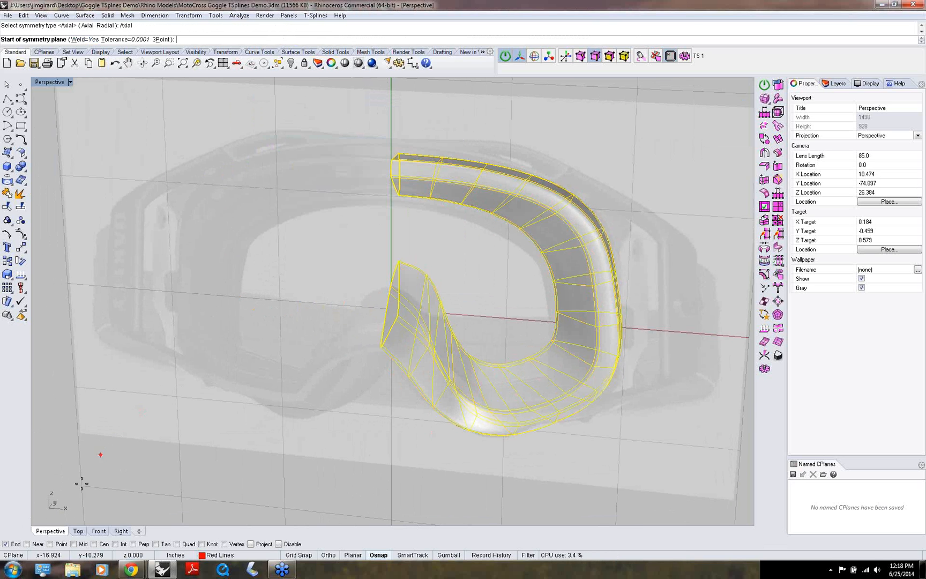
right_click(51, 543)
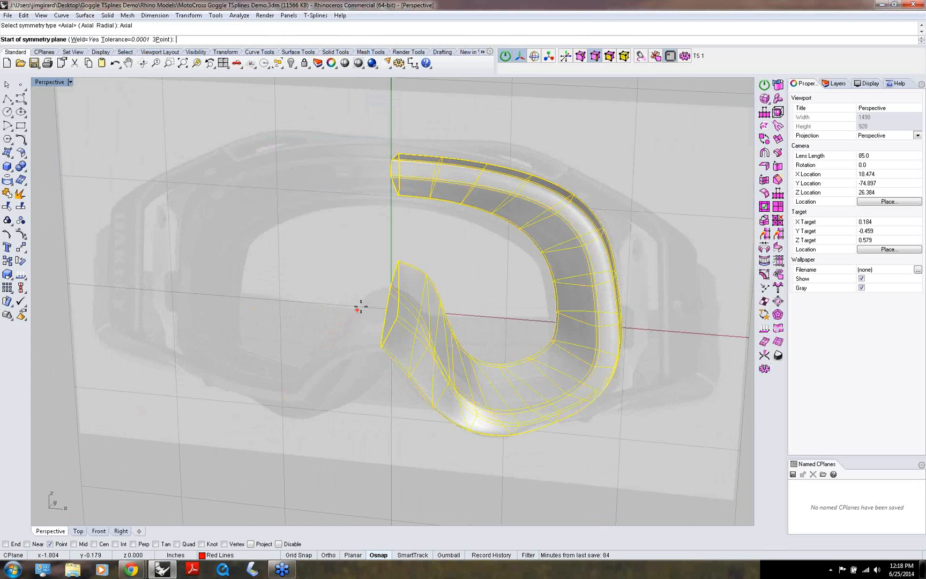
click(381, 294)
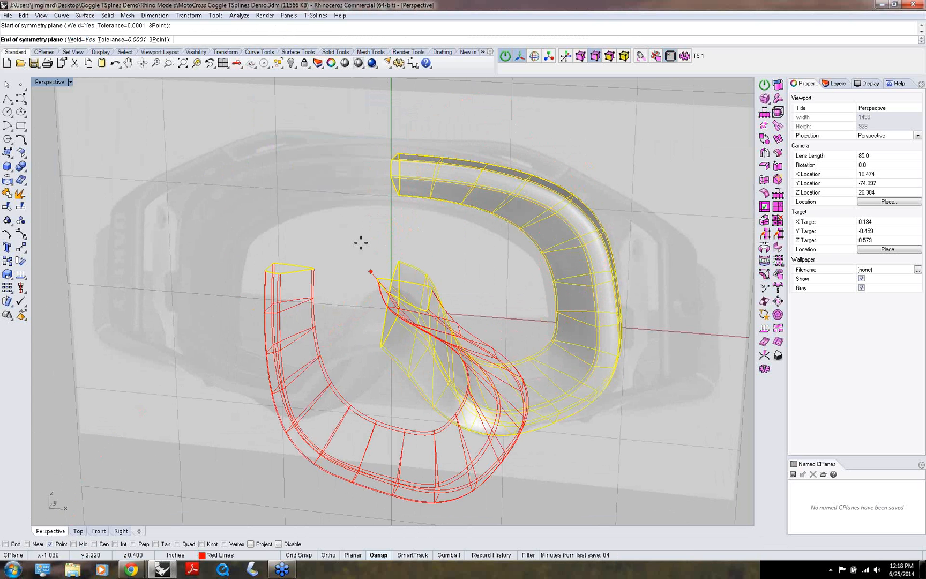
click(392, 177)
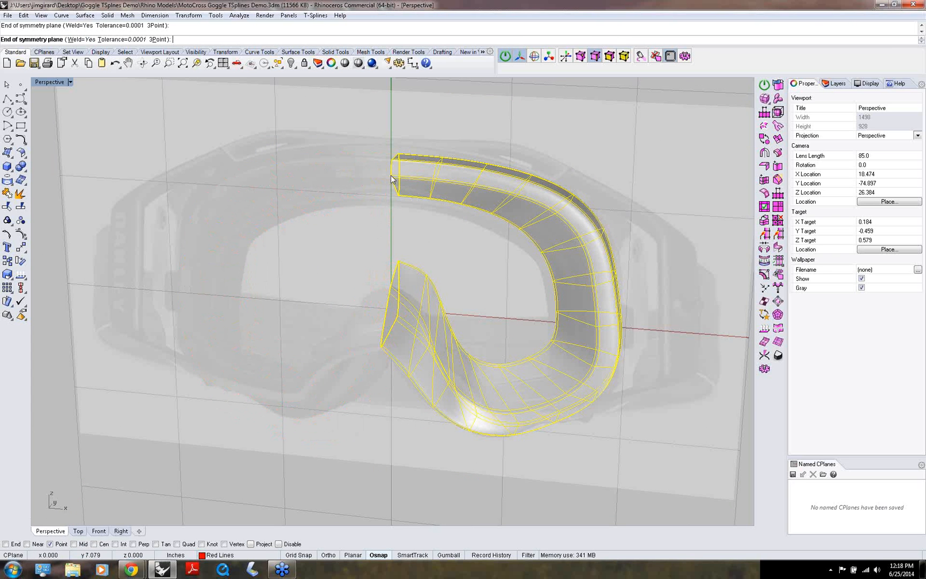
right_drag(389, 208, 401, 186)
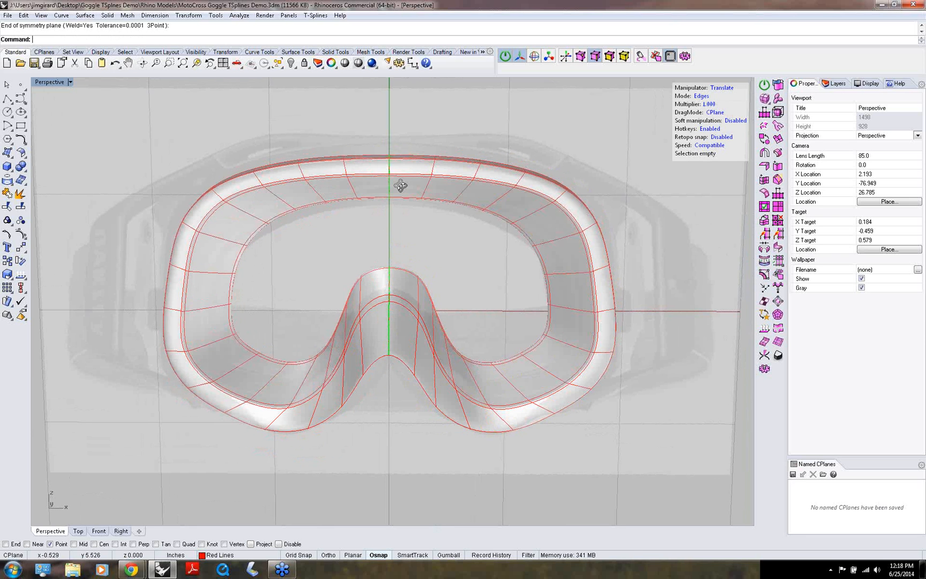
- Delete the completed symmetric frame and turn on the Final Shapes layer
scroll(427, 323, up, 5)
right_drag(428, 322, 441, 203)
scroll(411, 281, down, 5)
scroll(438, 222, down, 6)
scroll(447, 238, up, 2)
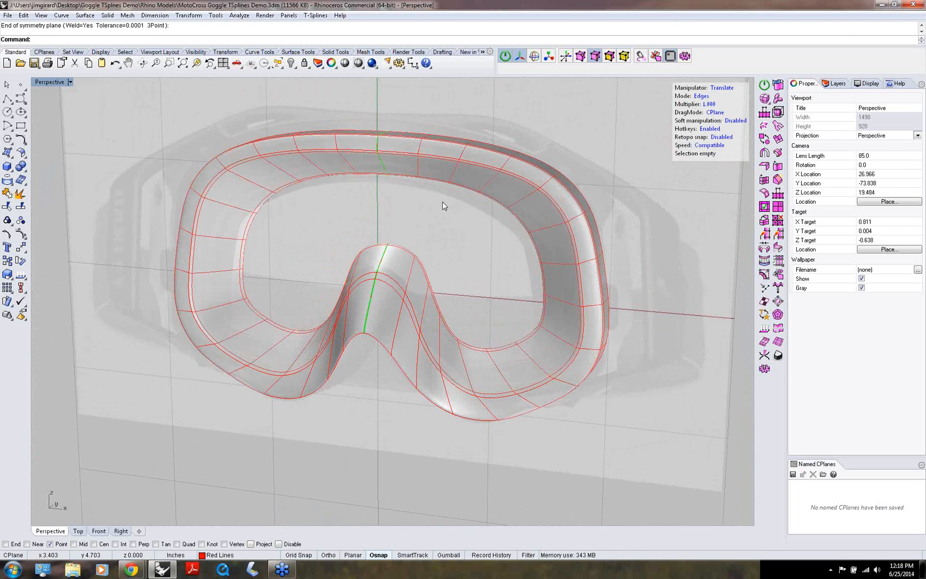
click(835, 84)
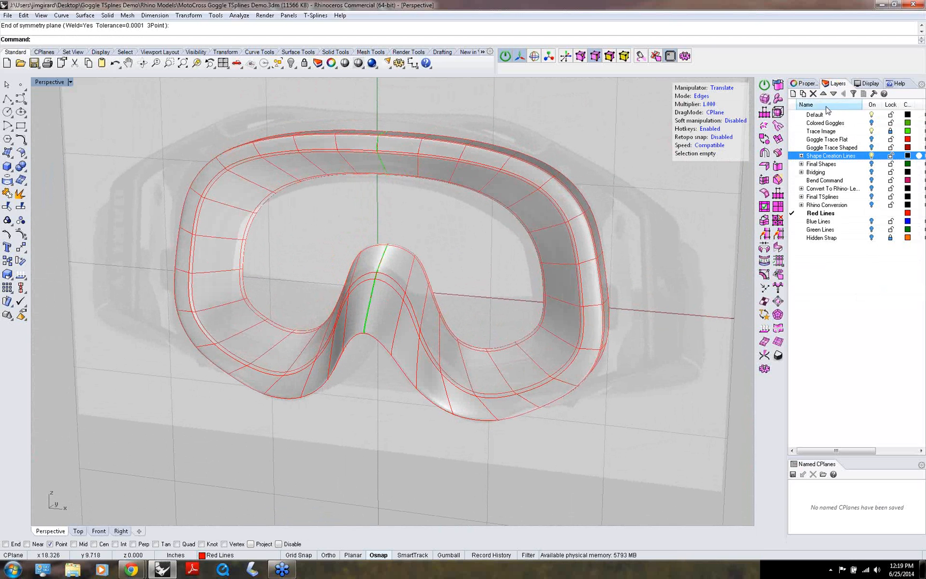
click(872, 156)
click(871, 156)
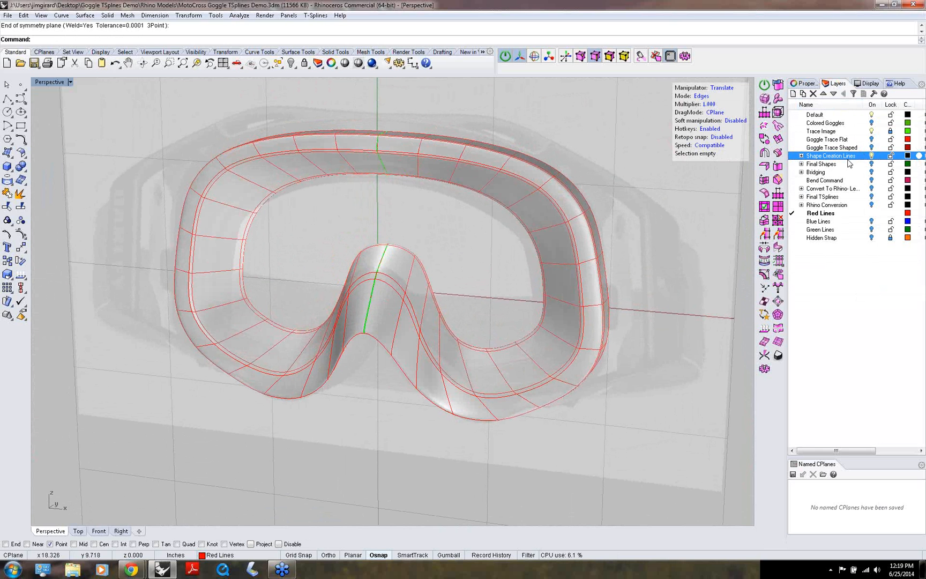
click(412, 157)
key(Delete)
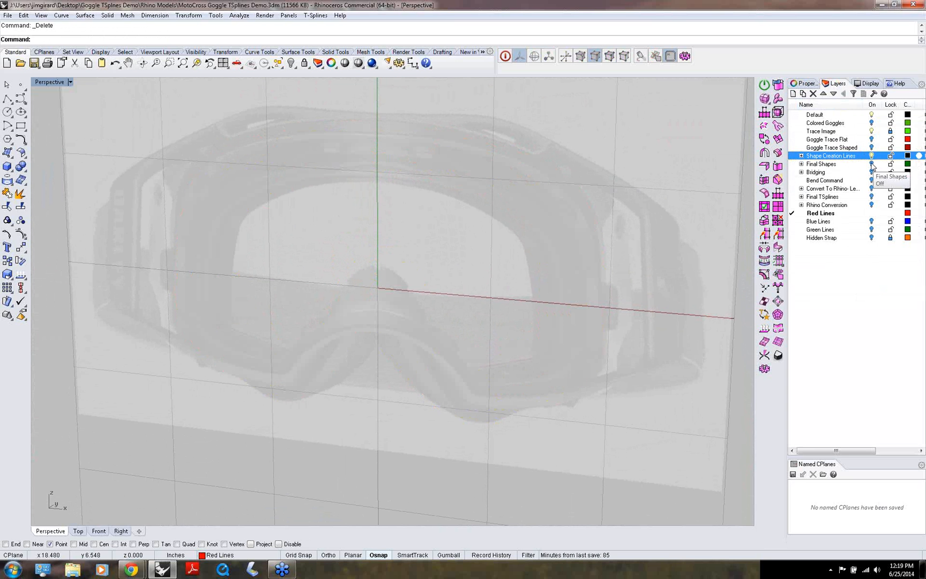
click(872, 164)
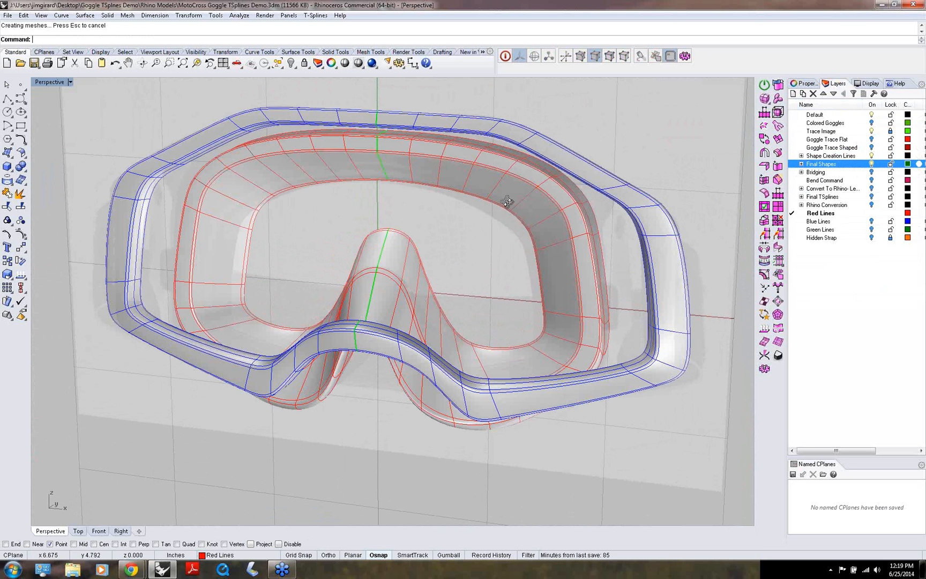
- Turn symmetry off for the red inner frame and the blue outer frame
right_drag(507, 202, 403, 352)
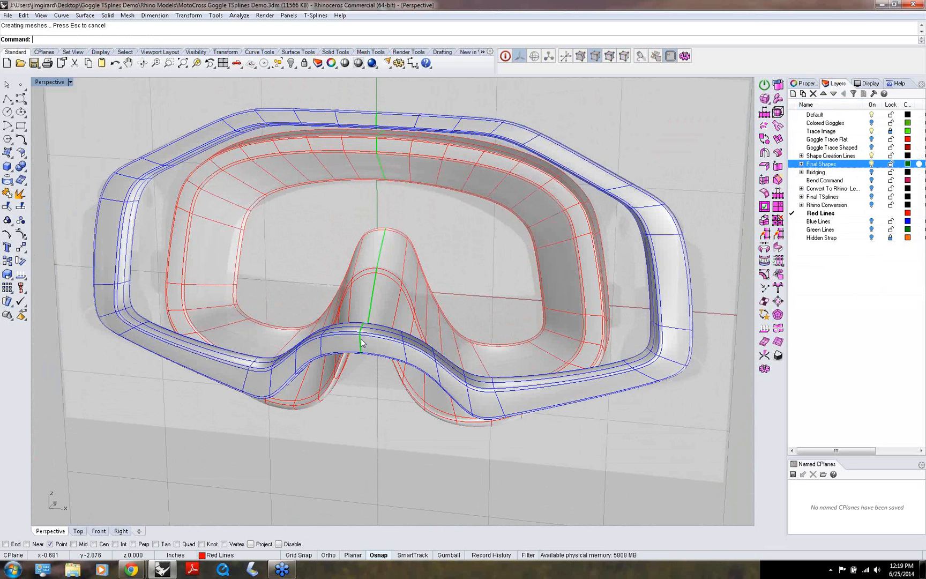
right_drag(265, 370, 691, 237)
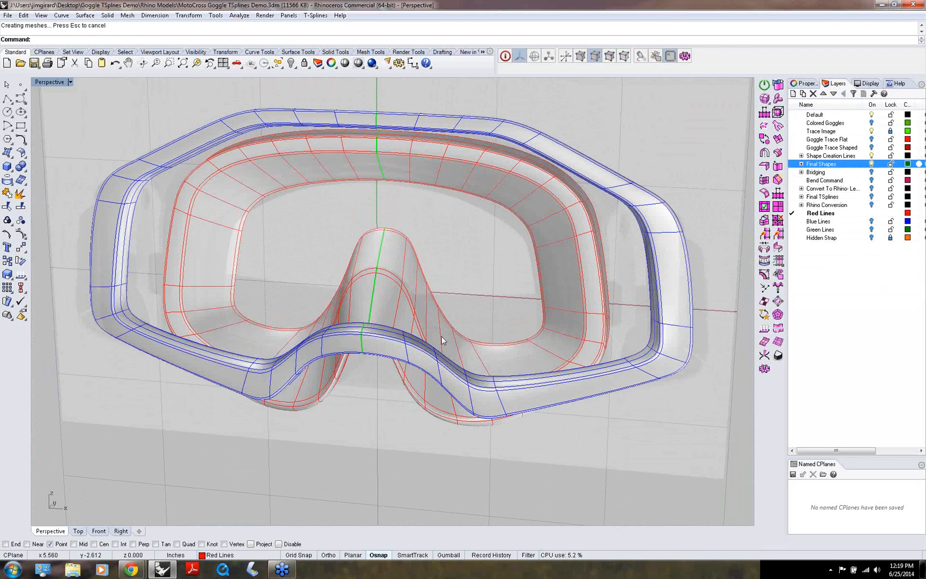
right_drag(433, 317, 384, 252)
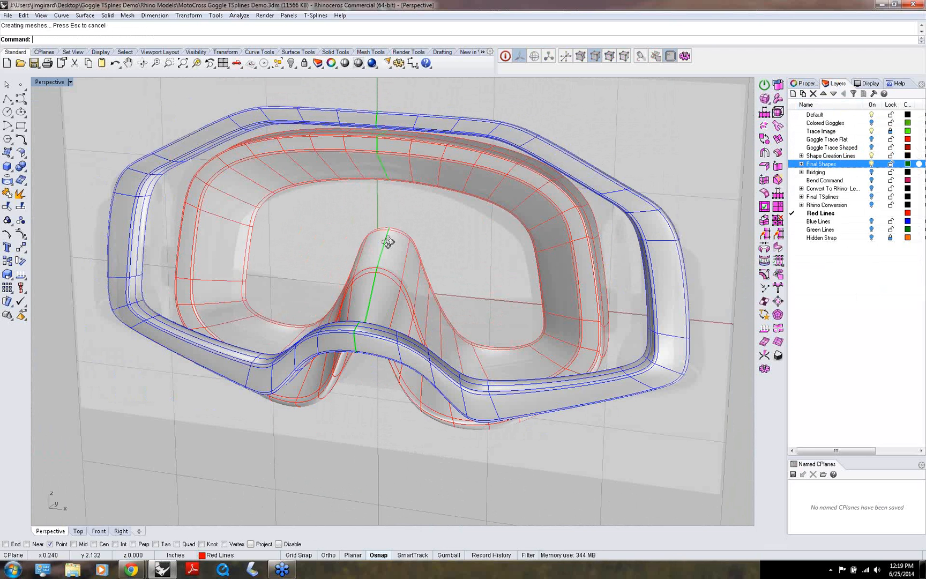
right_drag(388, 242, 420, 259)
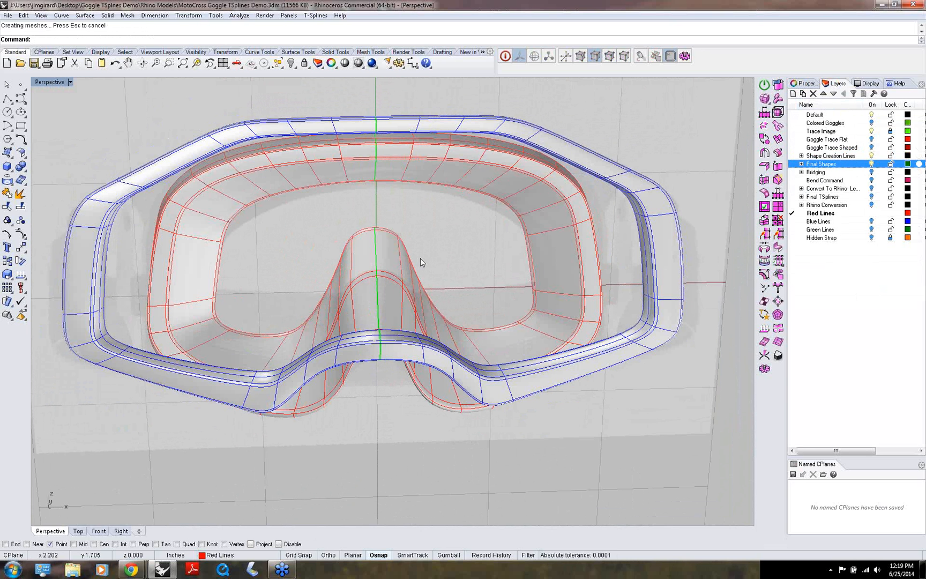
right_drag(420, 258, 391, 230)
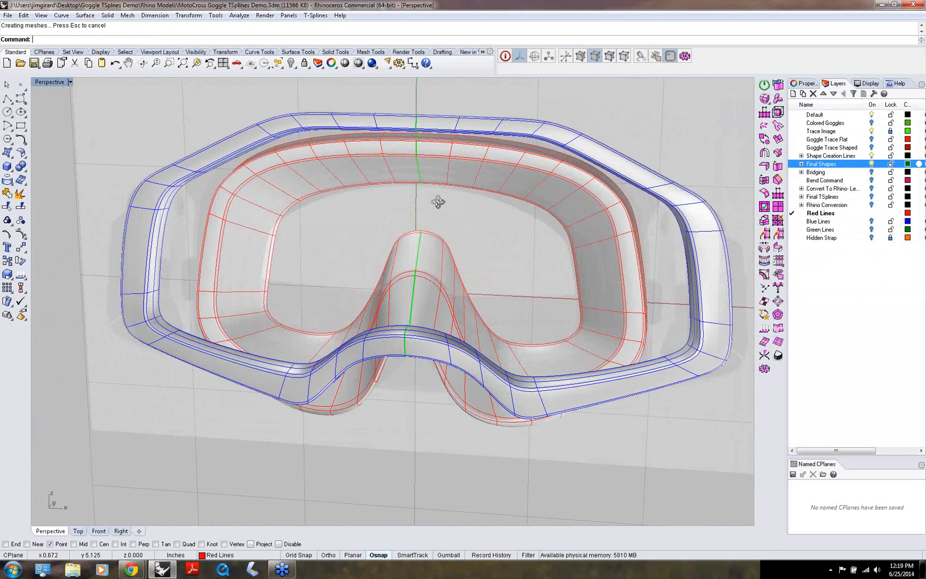
right_drag(438, 202, 416, 203)
middle_click(415, 202)
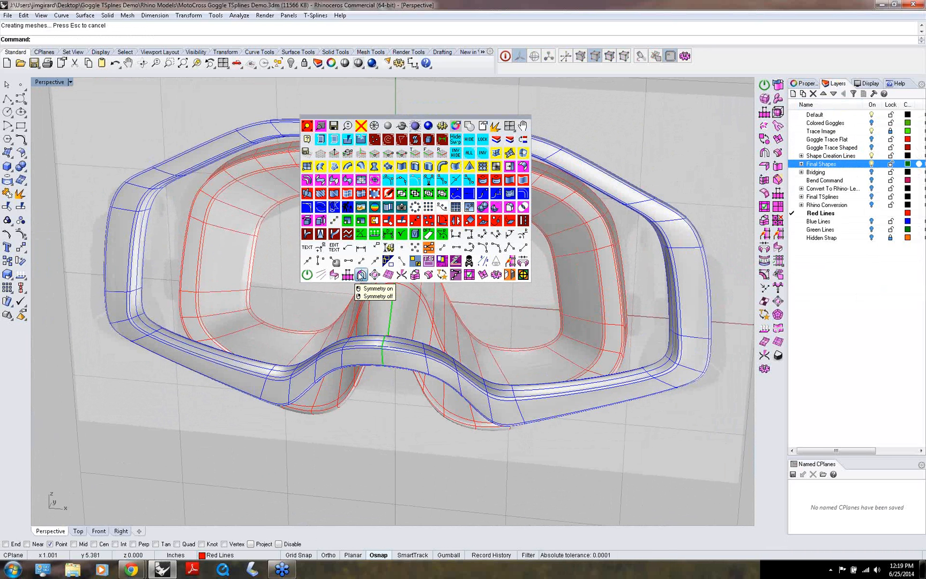
right_click(362, 274)
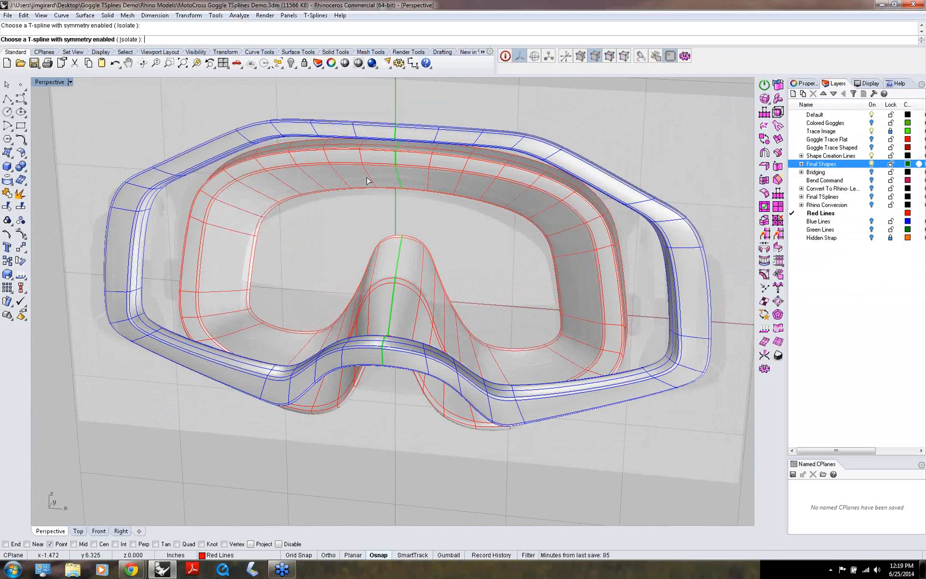
click(368, 180)
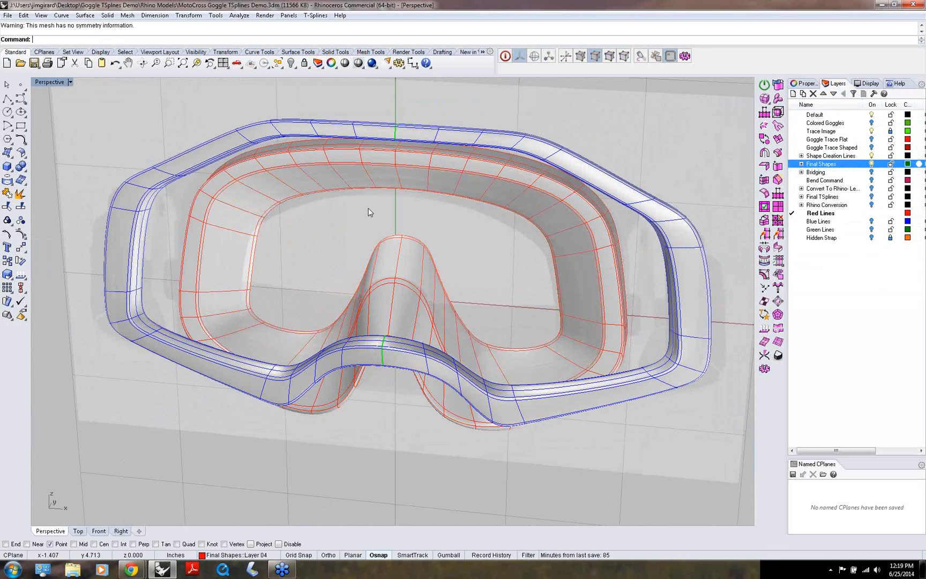
click(362, 130)
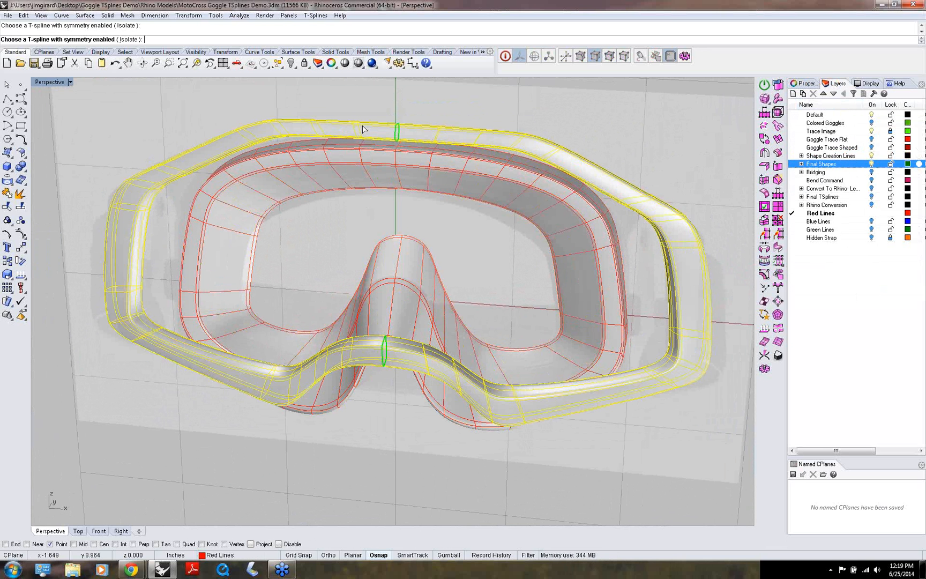
- Switch T-spline editing to face selection and delete all faces on the left half of both frames
right_drag(325, 245, 343, 232)
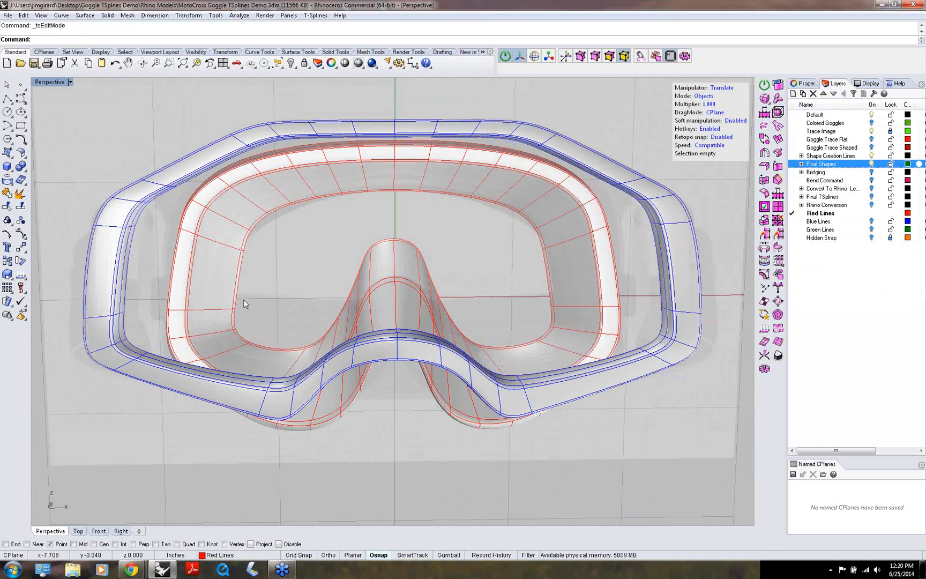
key(3)
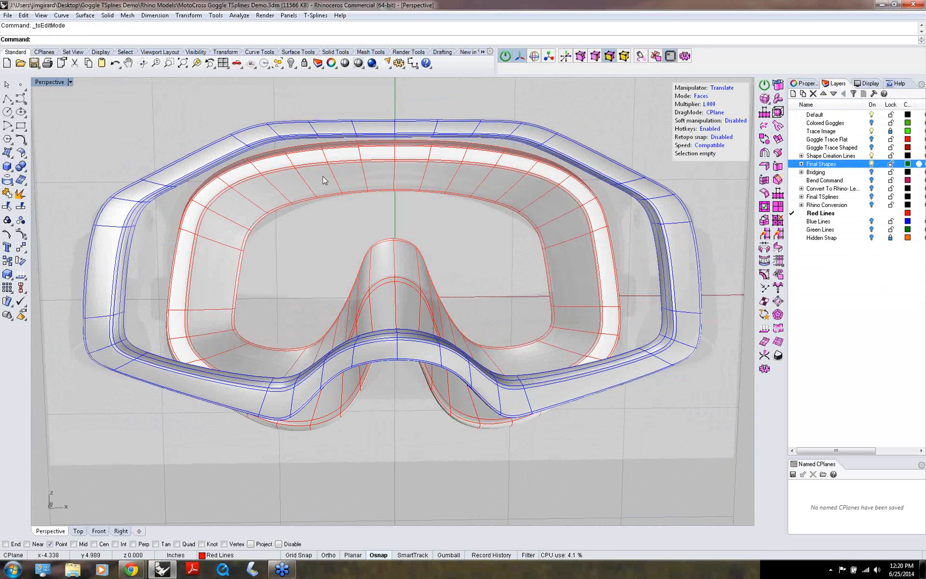
drag(377, 96, 75, 439)
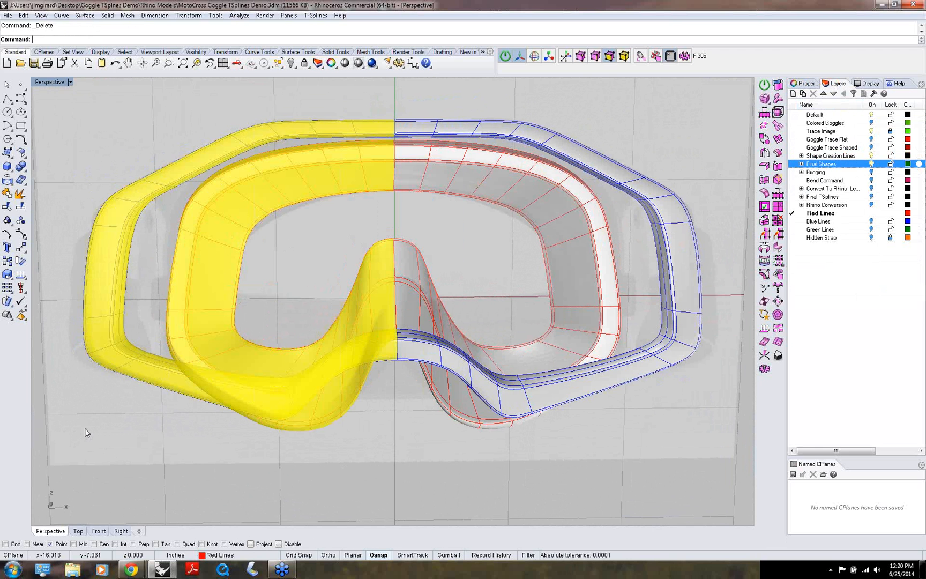
key(Delete)
- Examine the cut nose ends of both half frames and switch the T-splines to box display
right_drag(299, 270, 453, 343)
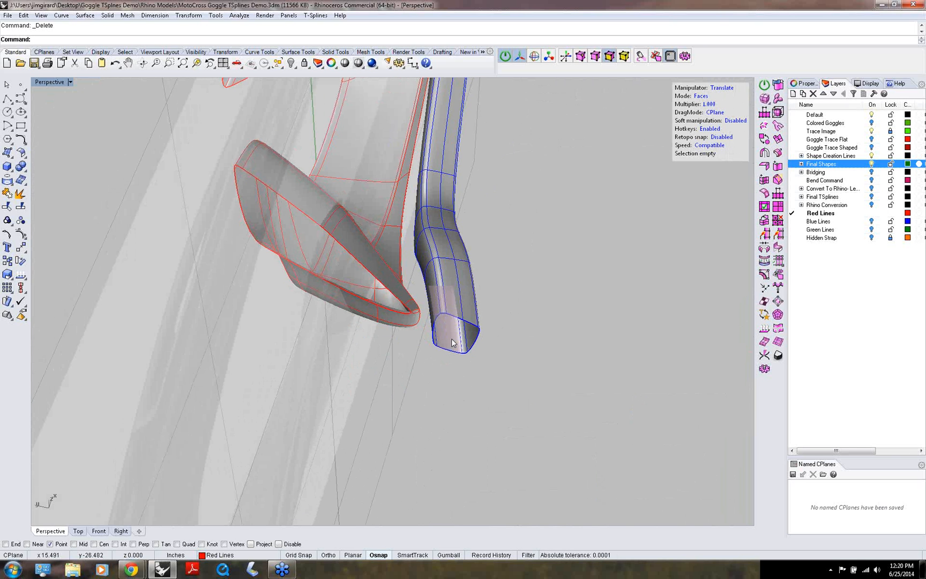
right_drag(443, 326, 471, 347)
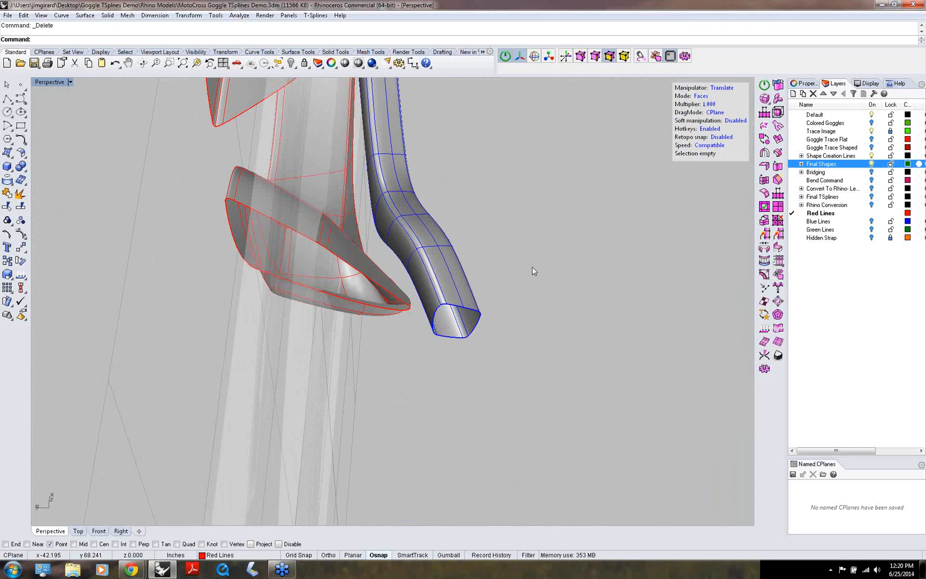
mouse_move(526, 261)
right_down()
mouse_move(517, 254)
mouse_move(531, 263)
right_up()
key(b)
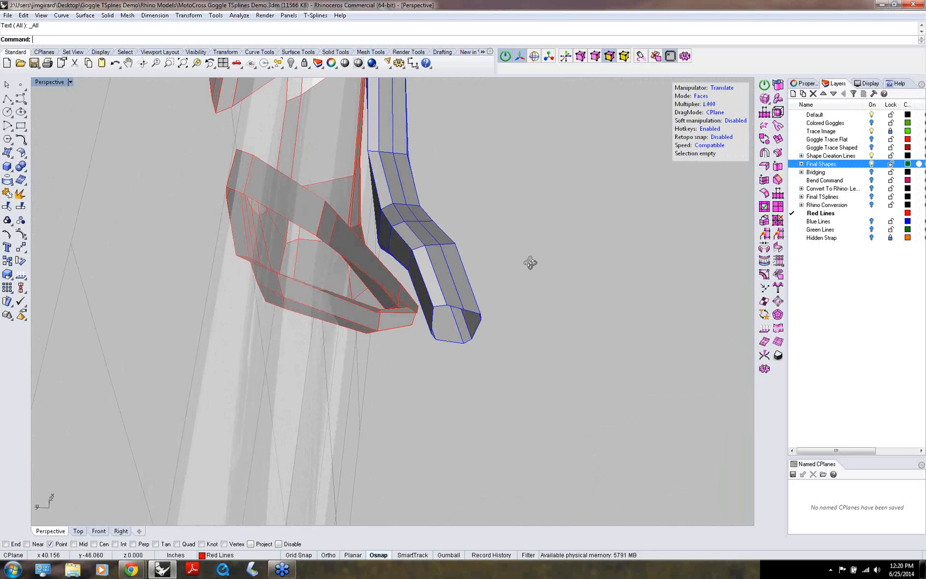
- Select the ring of faces at the blue frame's nose end and move it outward, away from the red frame
click(426, 283)
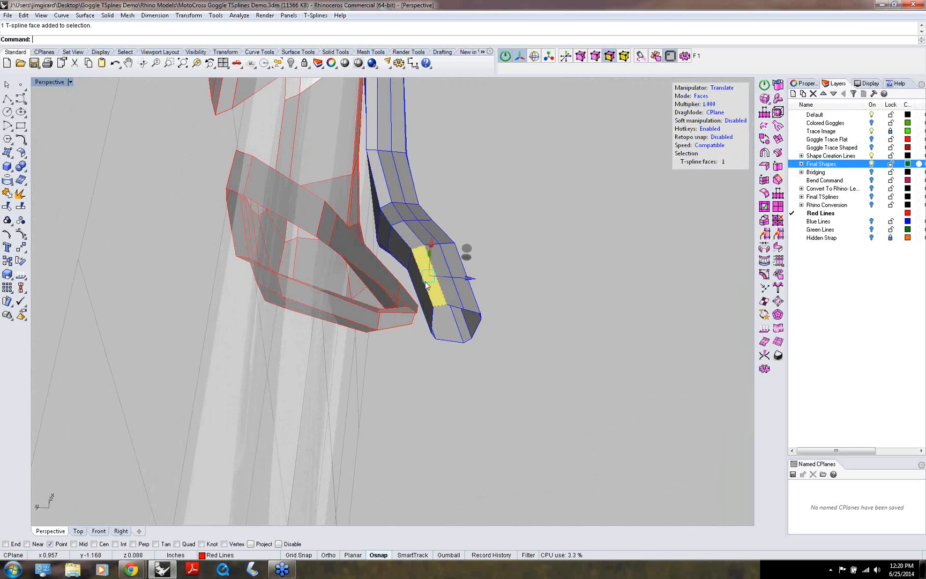
shift+click(458, 297)
key(l)
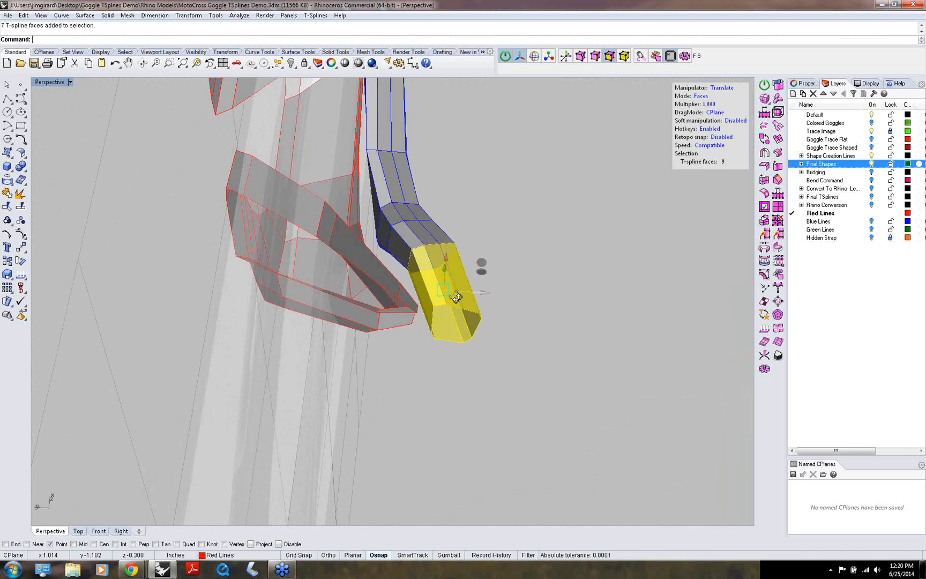
right_drag(458, 298, 460, 306)
drag(479, 281, 523, 283)
- Delete the facing faces at the nose ends of the red and blue frames to open them for a bridge
right_drag(463, 381, 405, 283)
click(414, 391)
click(417, 308)
scroll(482, 303, up, 5)
shift+click(465, 317)
shift+click(471, 300)
key(Delete)
scroll(327, 304, up, 3)
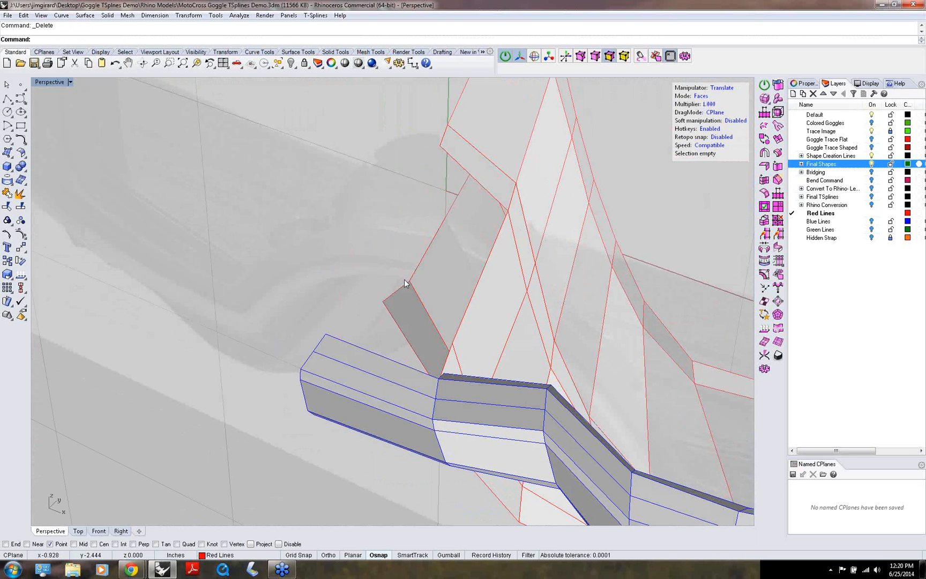
- Switch to edge selection and select the four open edges around the gap in the red frame's nose section
key(s)
click(455, 161)
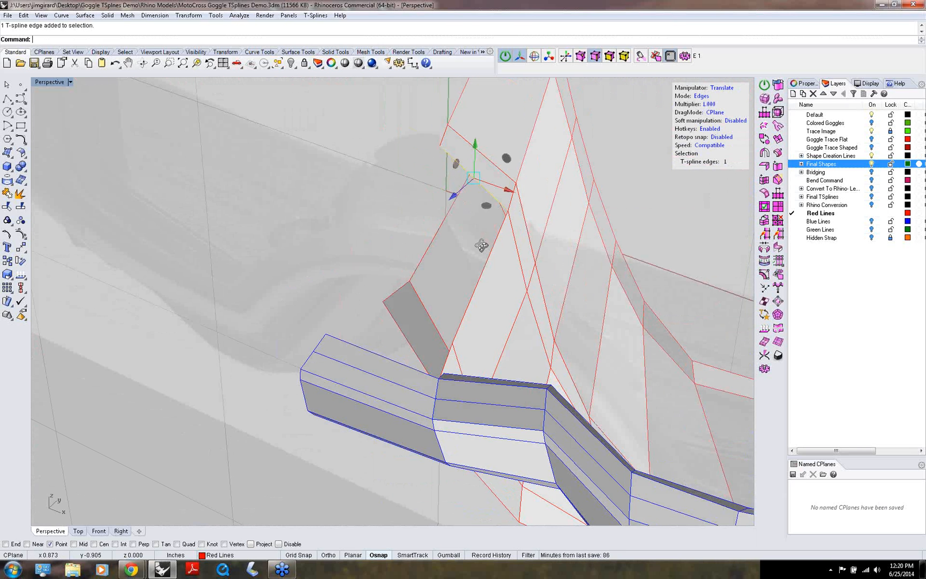
right_drag(473, 217, 494, 289)
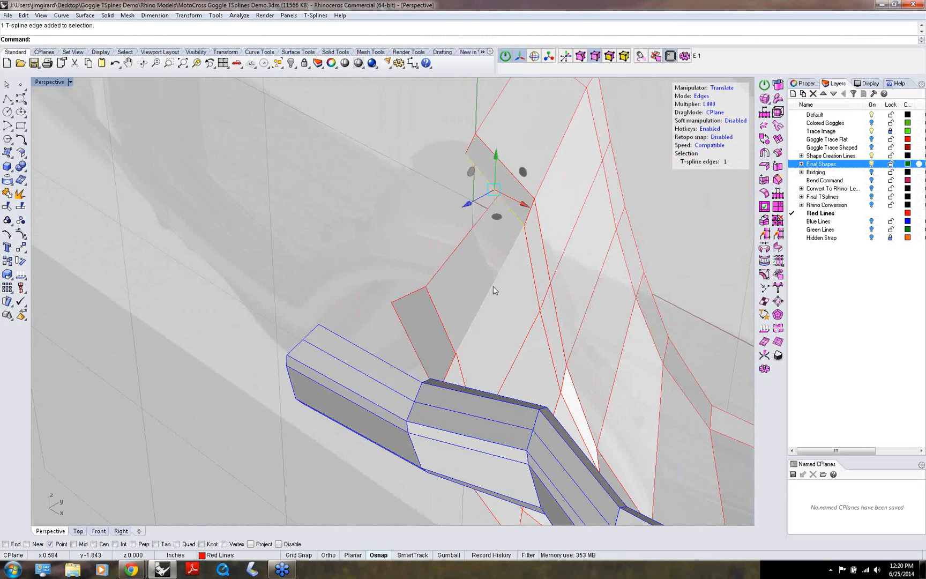
shift+click(492, 292)
right_drag(447, 323, 442, 355)
shift+click(447, 362)
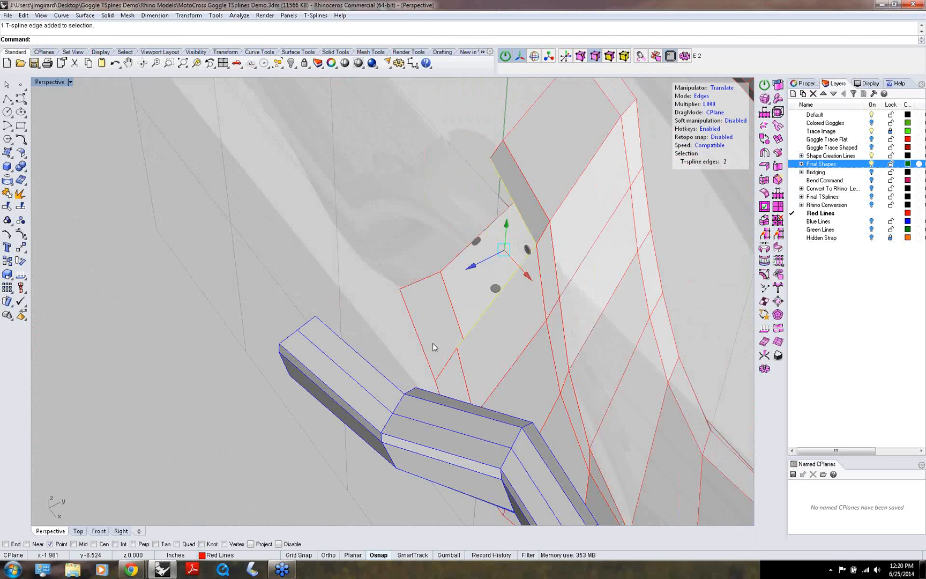
shift+click(423, 346)
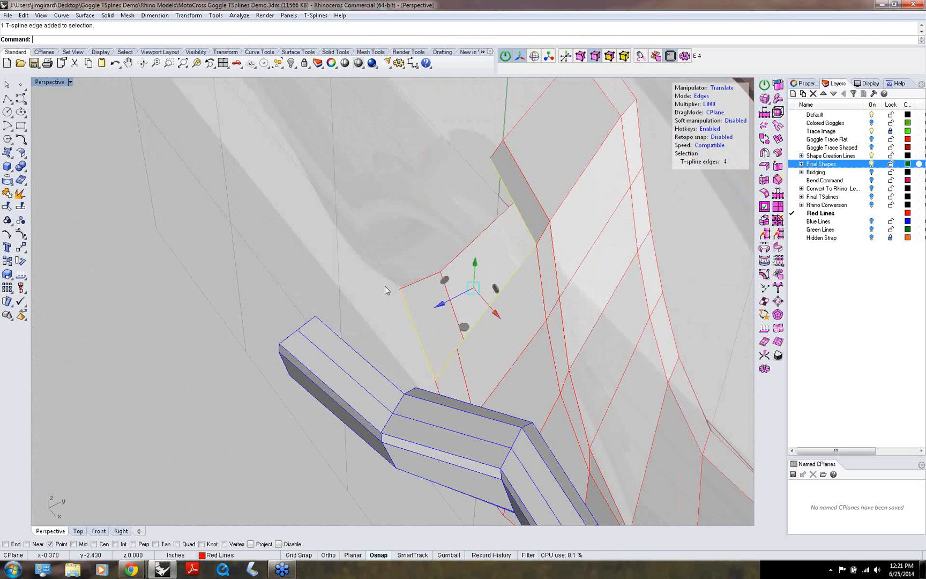
- Add the four matching open edges of the blue frame's nose section to the edge selection
right_drag(420, 300, 424, 263)
shift+click(425, 262)
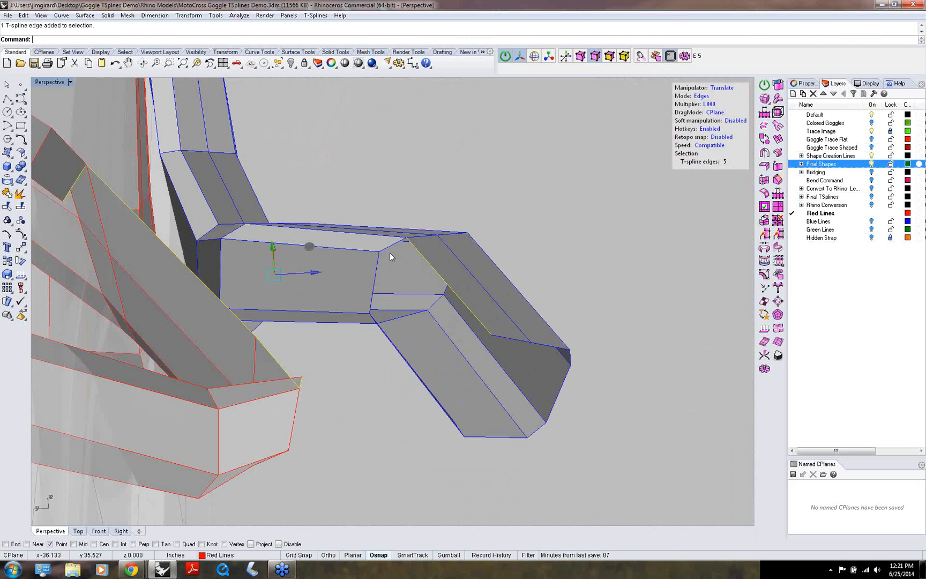
shift+click(389, 251)
shift+click(378, 273)
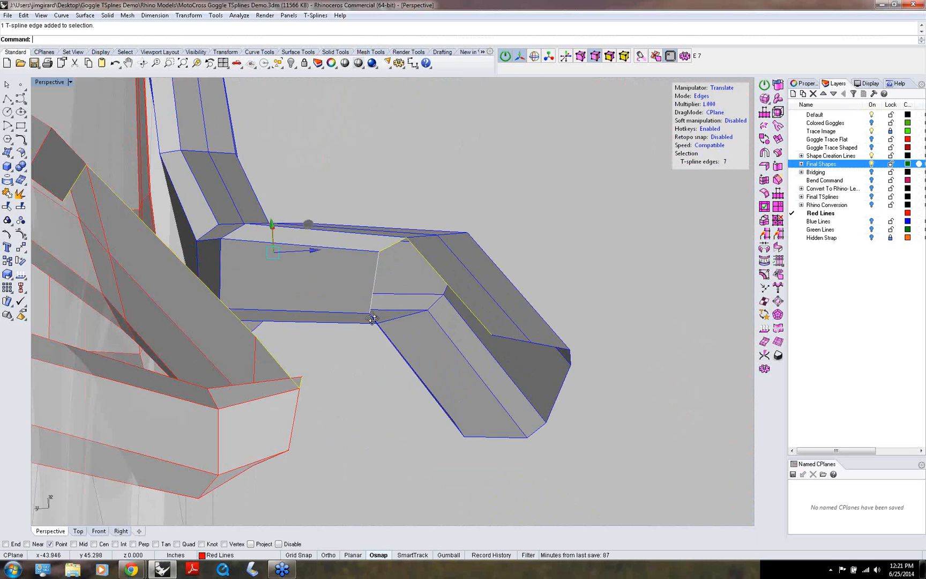
right_drag(378, 273, 396, 289)
shift+click(413, 418)
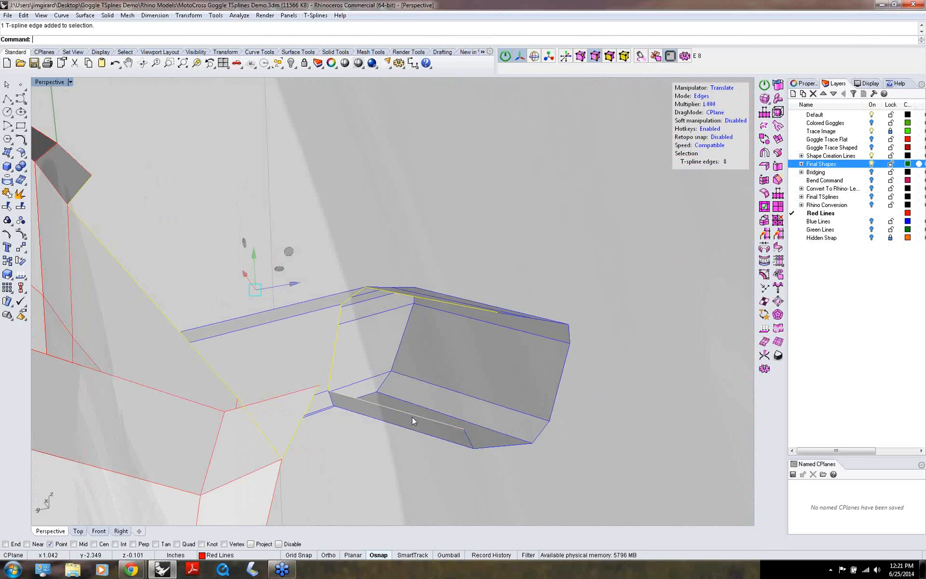
right_drag(440, 378, 370, 380)
- Bridge the selected red and blue edge chains with 4 segments
middle_click(431, 374)
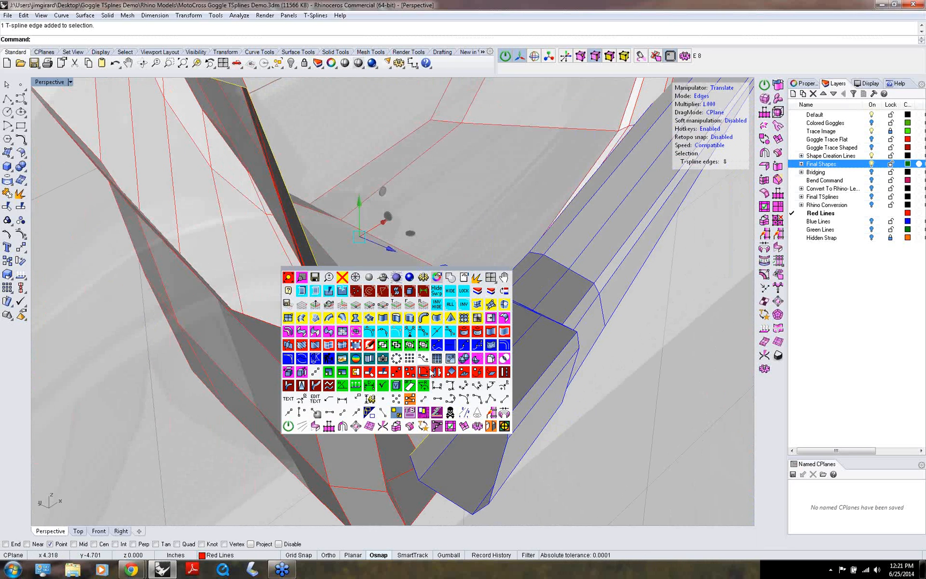
click(503, 413)
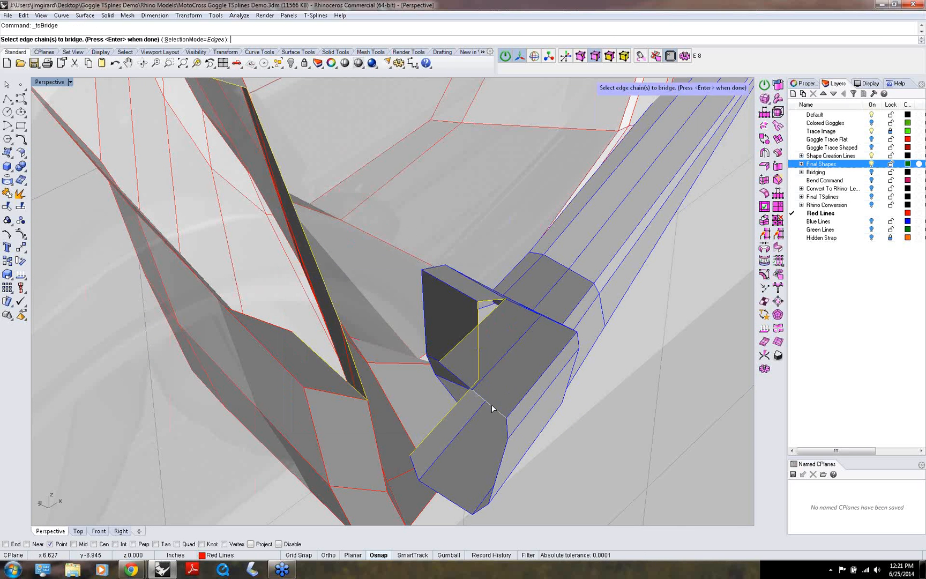
right_click(492, 409)
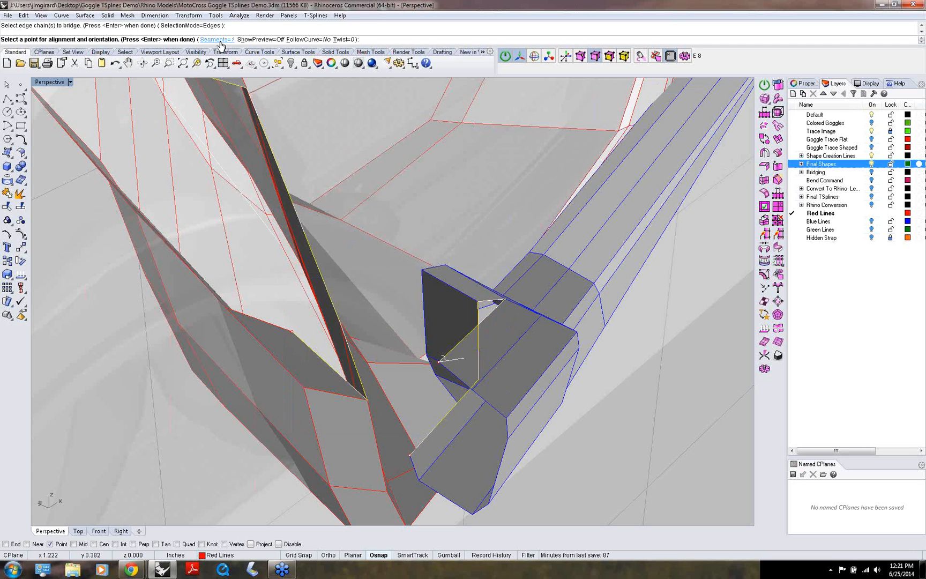
click(219, 40)
text(4)
key(Return)
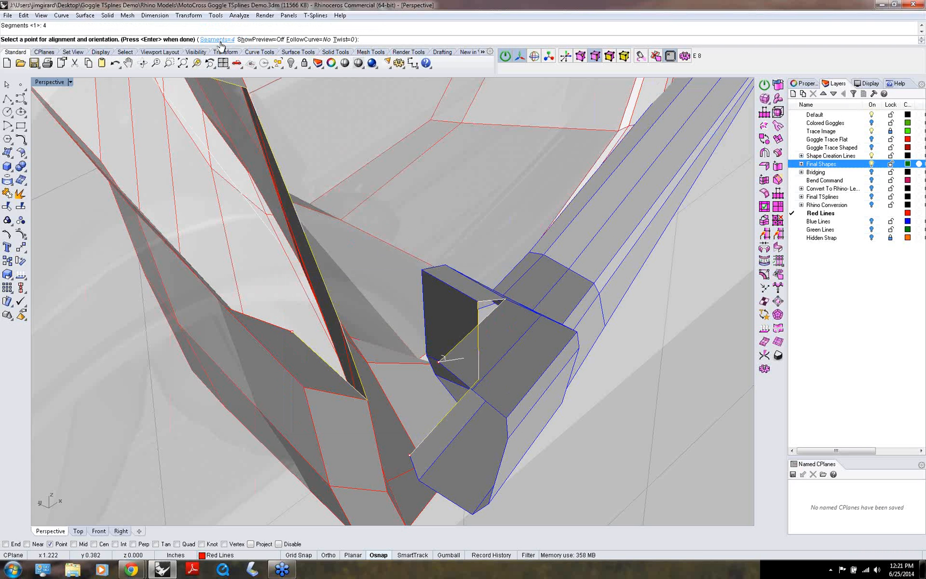
key(Return)
- Check the bridge in smooth display, return to box display and delete the bridge's first and third cross edges
right_drag(297, 225, 398, 240)
key(Tab)
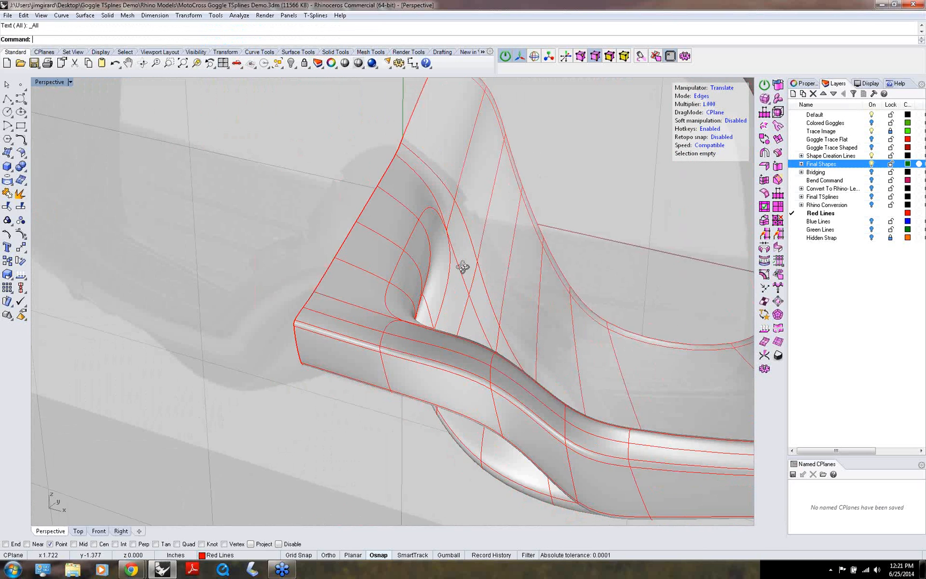
right_drag(463, 267, 350, 304)
key(Tab)
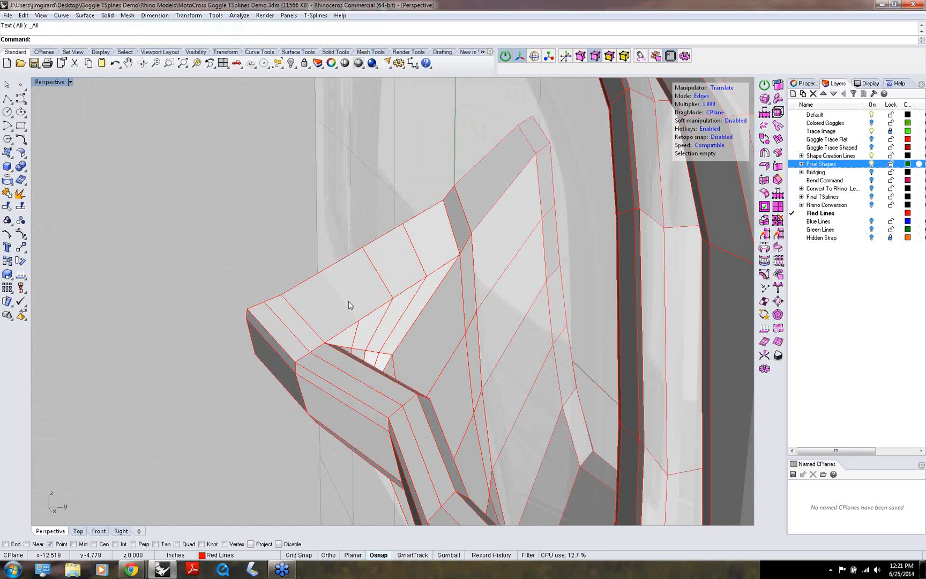
click(348, 306)
key(Delete)
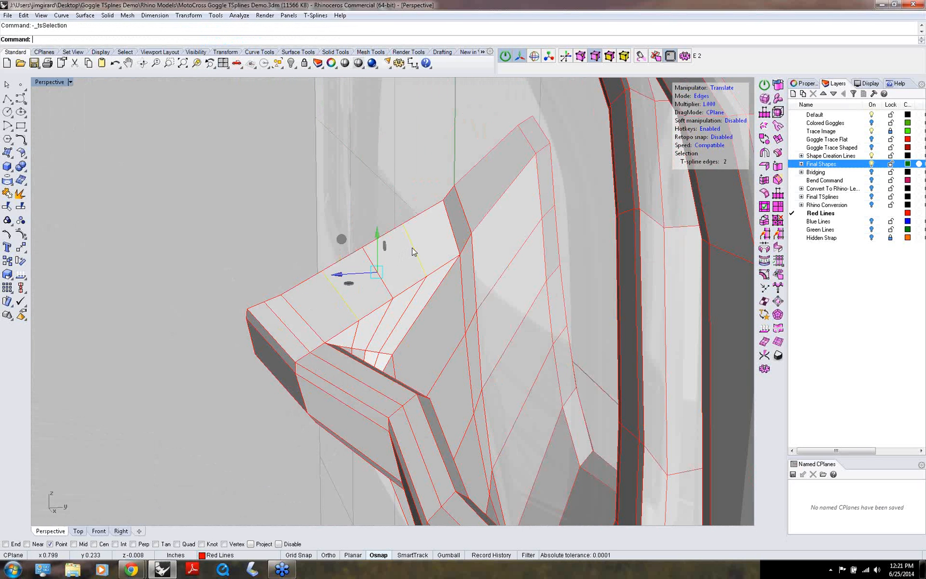
- Set the construction plane to the world Right plane
right_drag(352, 257, 504, 252)
middle_click(496, 246)
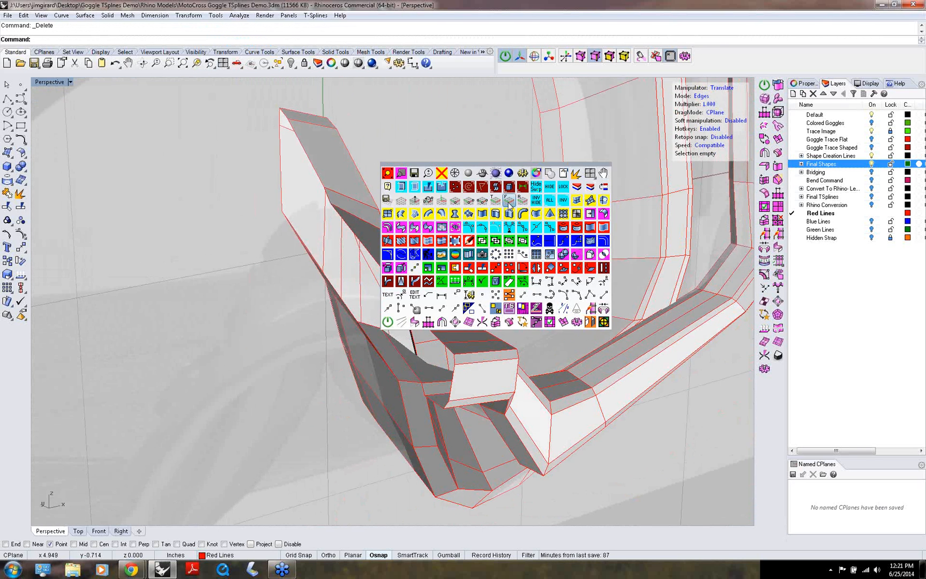
click(522, 197)
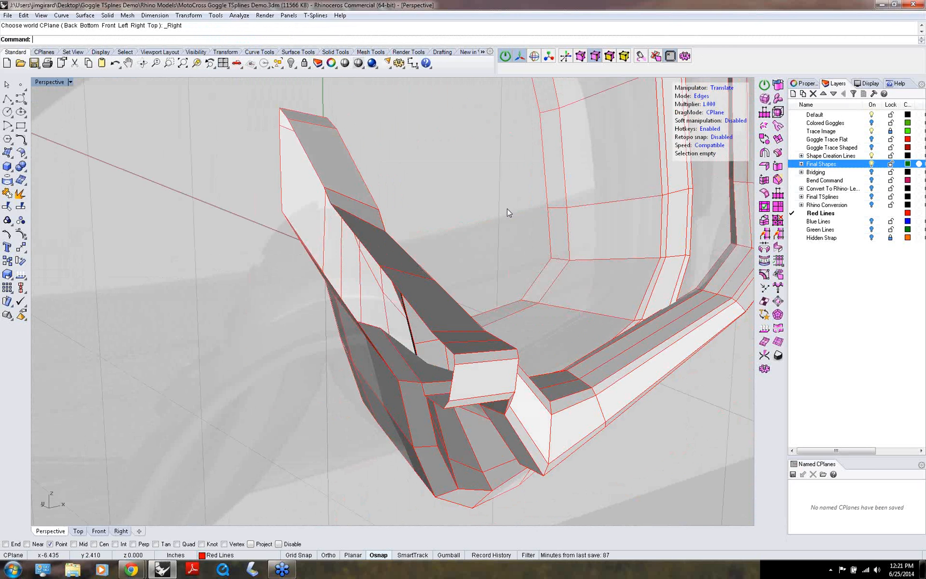
- Set the construction plane's origin at the inner frame's upper nose corner, with its X axis through the outer frame's upper nose corner
right_drag(507, 209, 347, 207)
scroll(356, 194, down, 6)
right_drag(292, 155, 288, 151)
scroll(288, 149, up, 6)
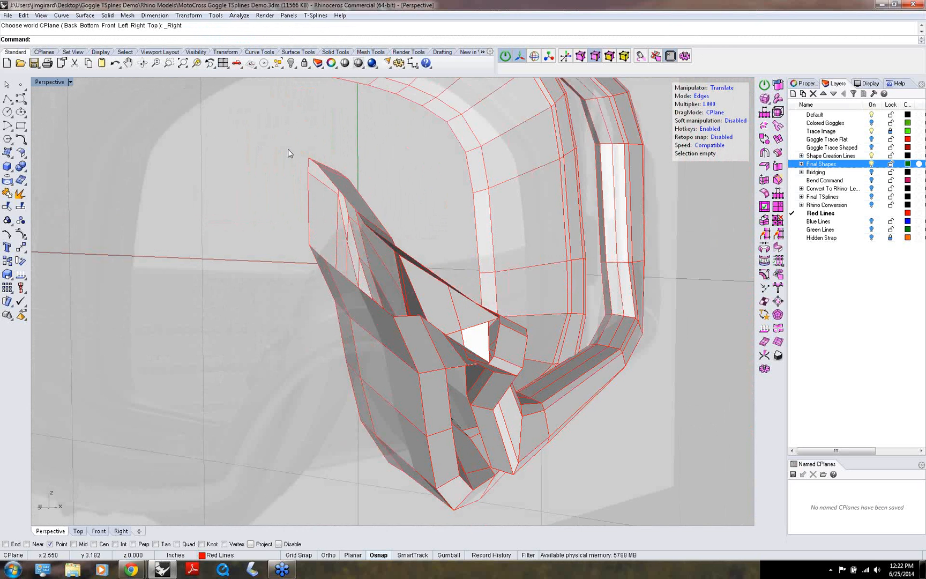
middle_click(288, 149)
click(262, 119)
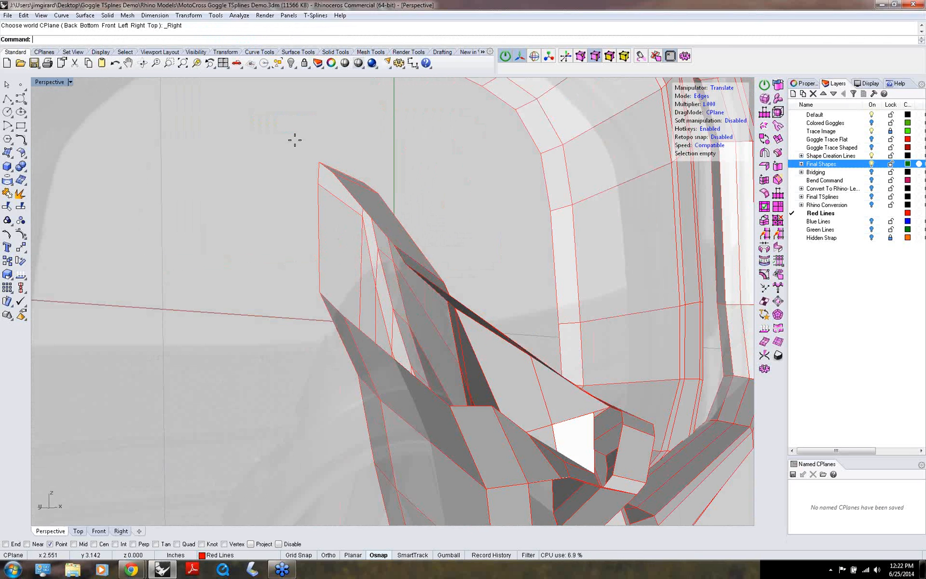
click(317, 160)
right_drag(320, 166, 586, 348)
click(635, 354)
- Select the seven edges along the upper boundary of the cut nose, from the outer frame across the bridge to the inner frame
click(568, 324)
scroll(587, 354, up, 4)
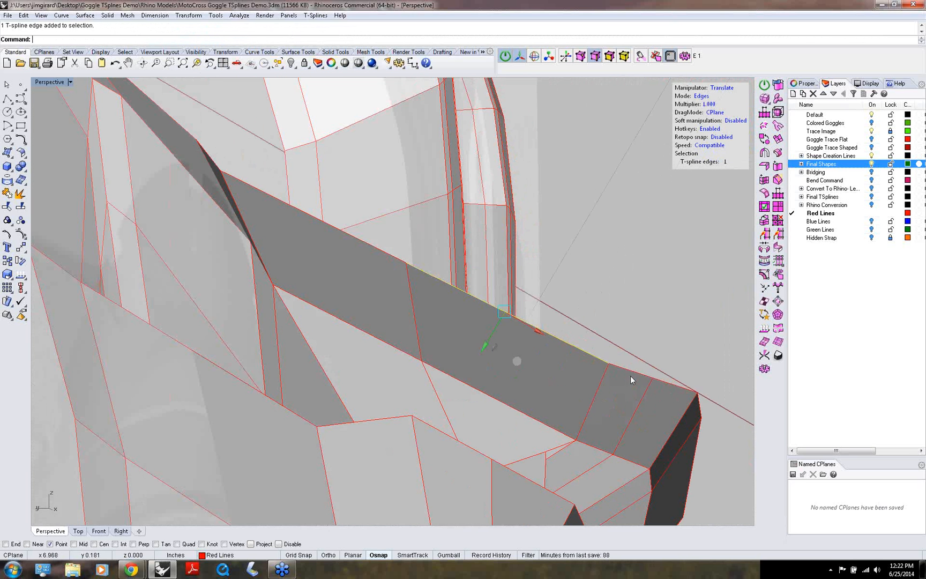
shift+click(632, 373)
shift+click(660, 380)
right_drag(463, 333, 331, 327)
shift+click(286, 141)
shift+click(286, 138)
shift+click(281, 110)
shift+click(274, 172)
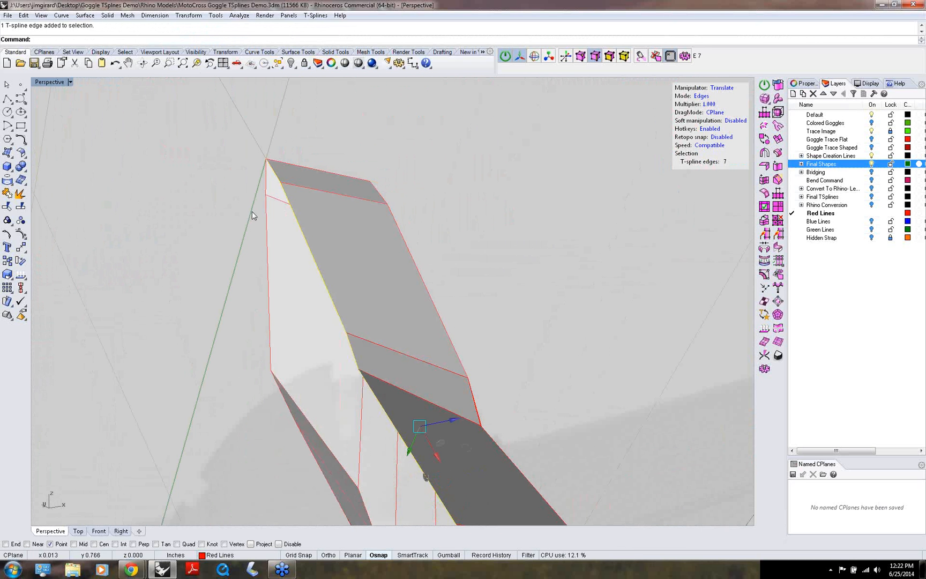
- Place the manipulator pivot at the upper nose corner and scale the selected edges flat along the construction plane's Y axis
key(t)
click(266, 159)
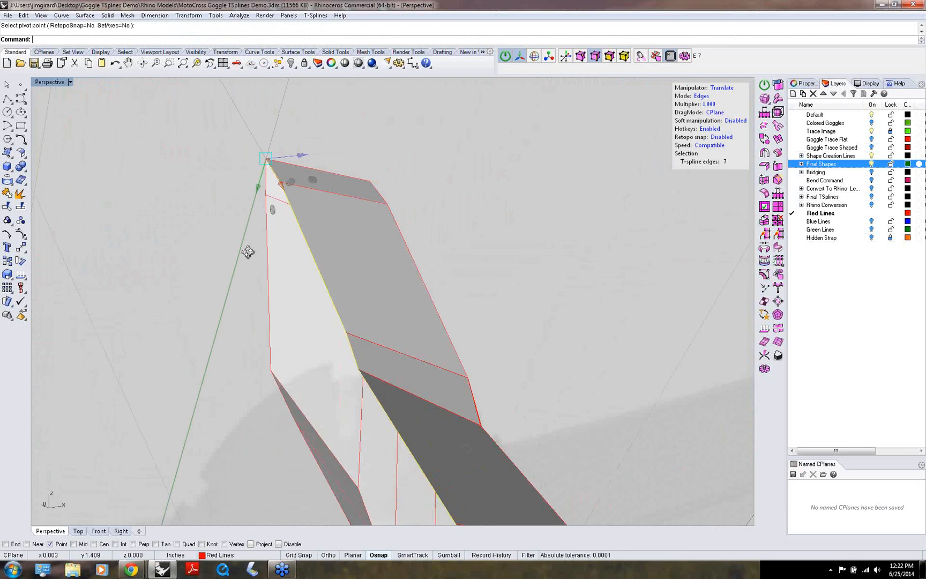
right_drag(248, 252, 269, 257)
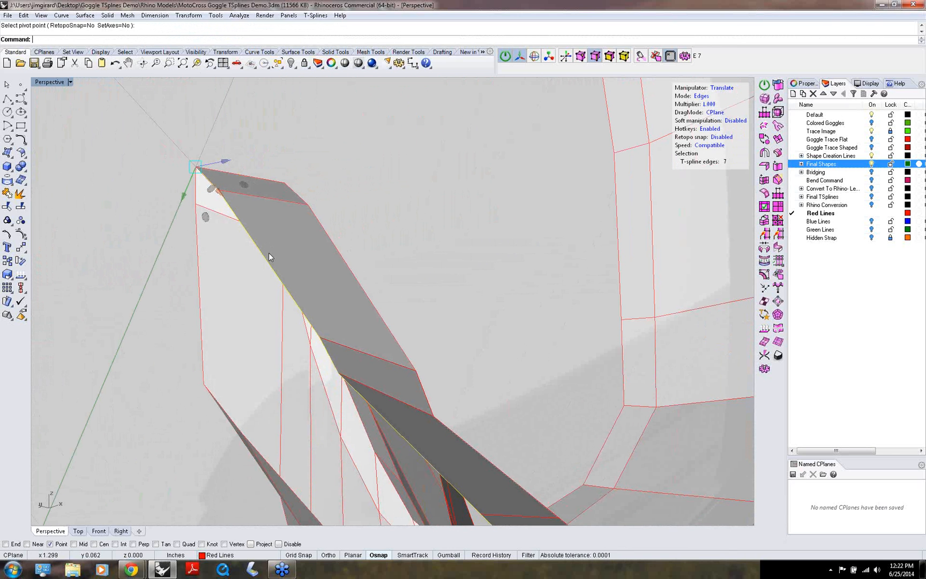
key(r)
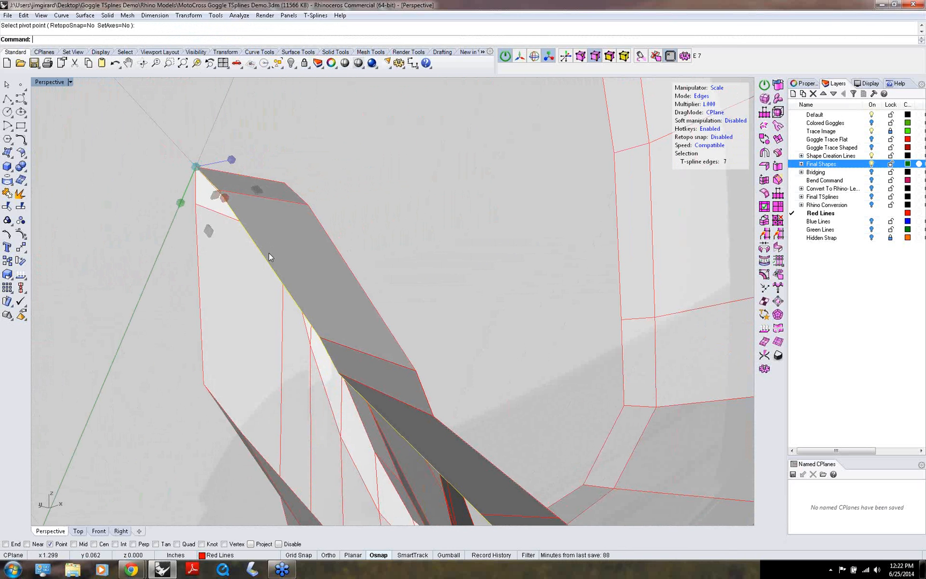
scroll(269, 252, down, 4)
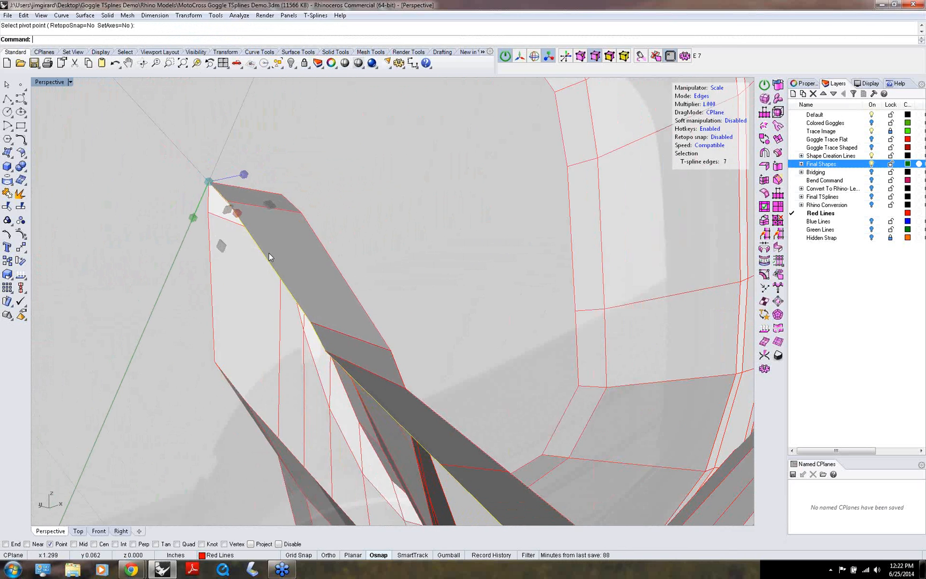
right_drag(268, 252, 307, 251)
shift+right_drag(339, 290, 388, 189)
drag(216, 138, 229, 120)
key(Return)
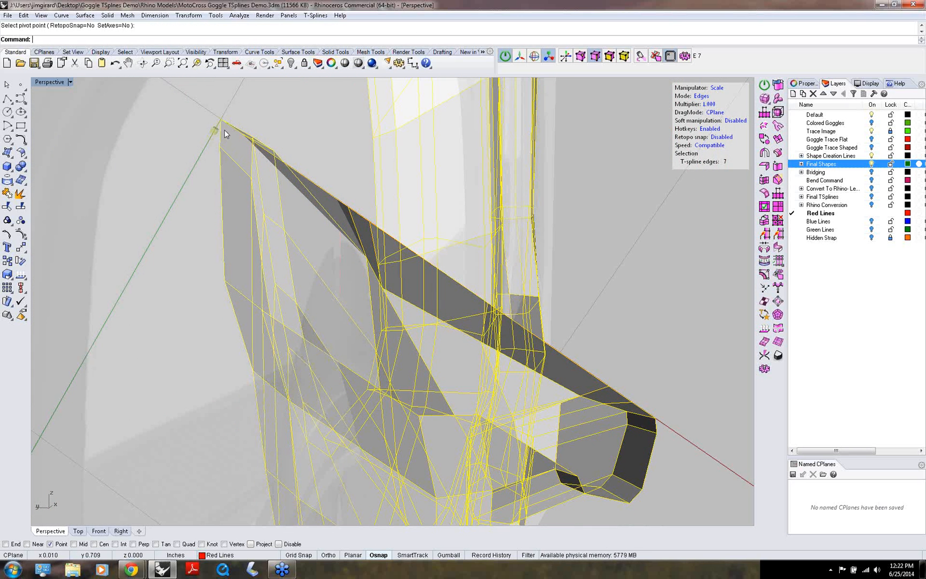
- Set the construction plane by X axis from the inner frame's lower nose corner to the outer frame's lower nose corner
right_drag(237, 205, 290, 240)
middle_click(193, 214)
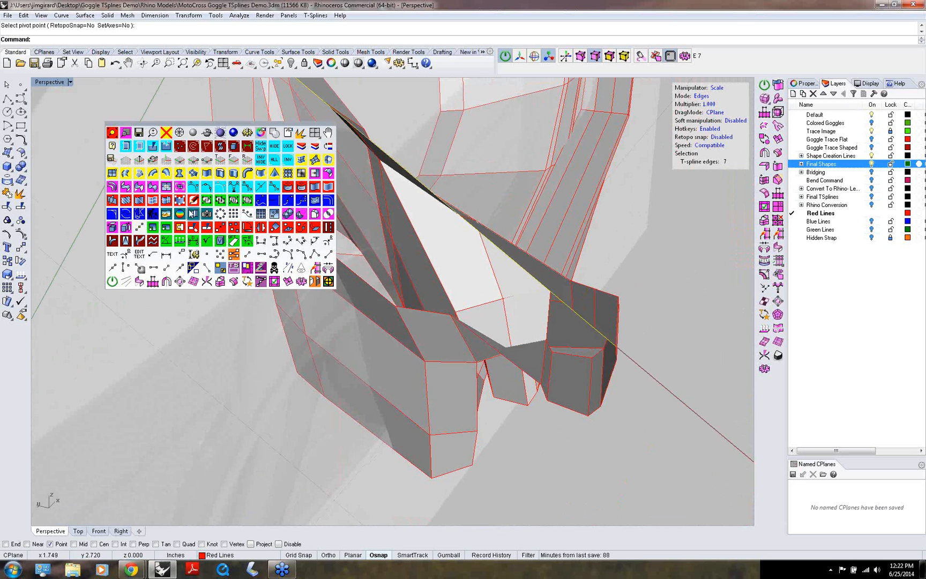
click(193, 160)
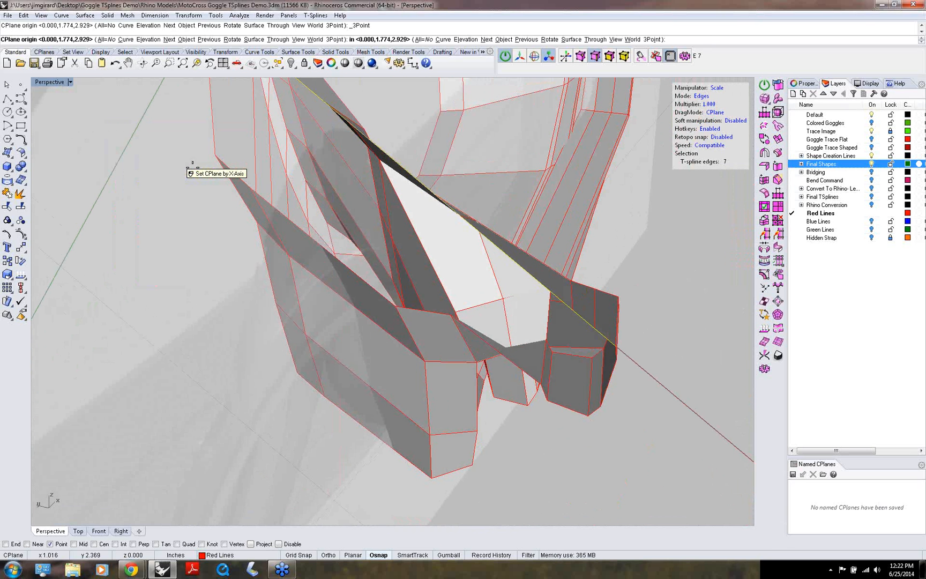
click(213, 157)
right_drag(270, 226, 297, 255)
key(Return)
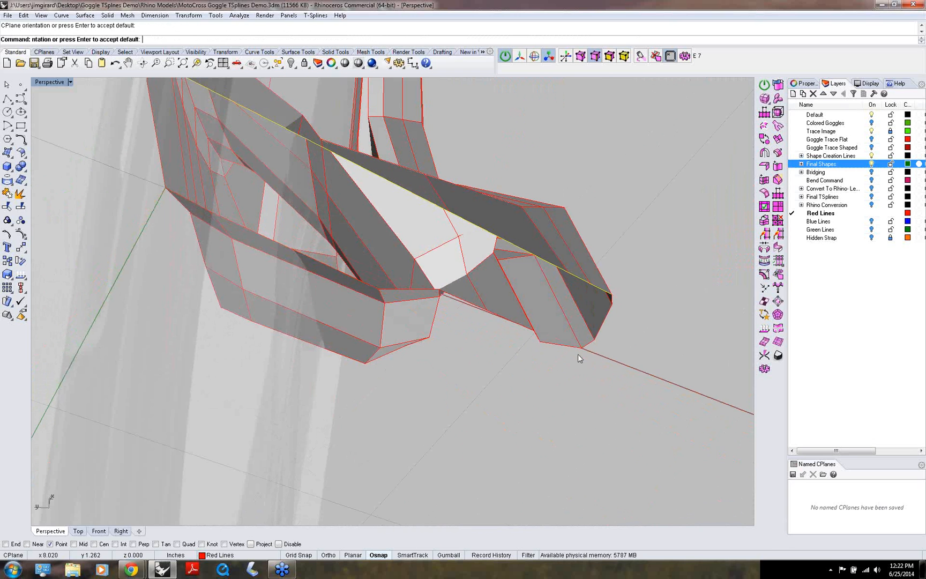
- Select the seven edges along the lower boundary of the cut nose, from the outer frame across the bridge to the inner frame
click(563, 346)
scroll(537, 357, up, 6)
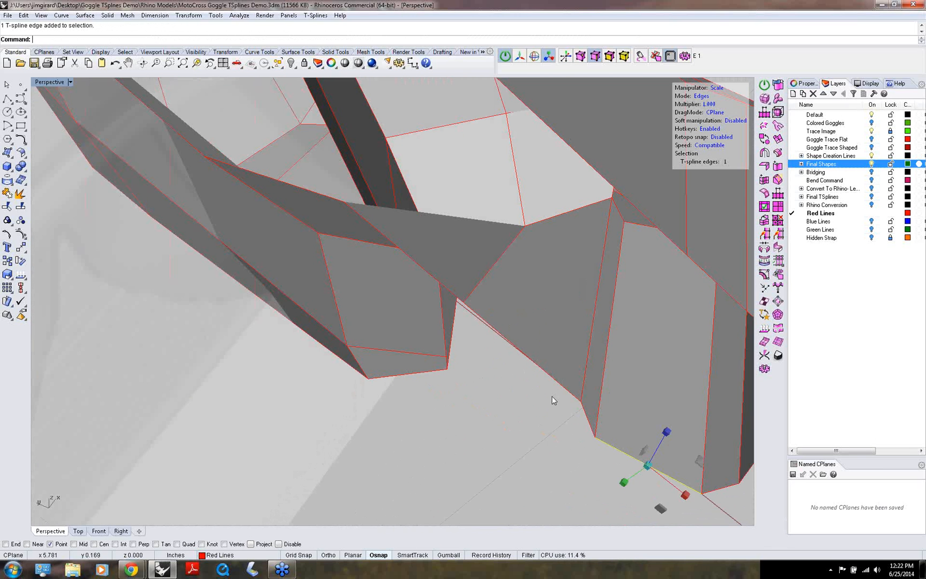
shift+click(588, 419)
shift+click(542, 371)
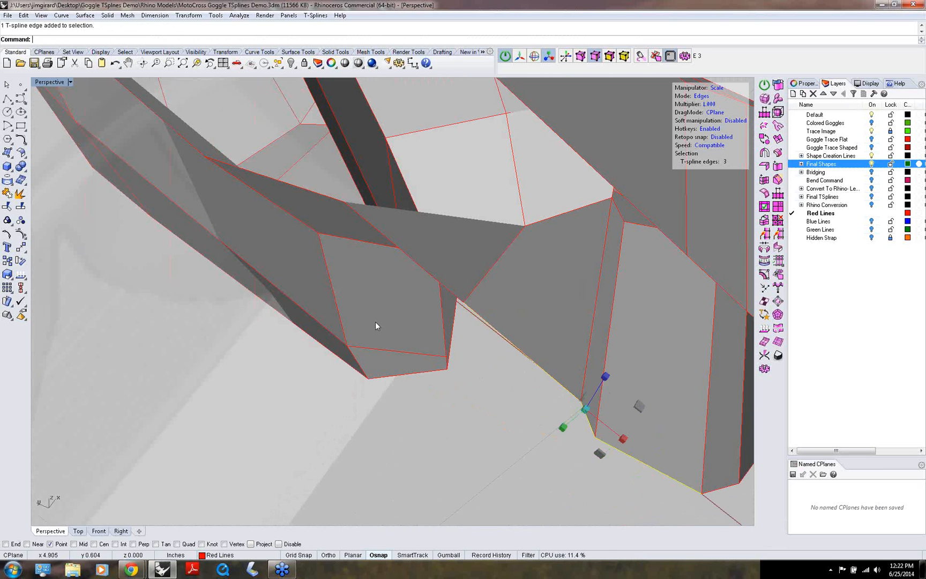
right_drag(376, 322, 201, 292)
shift+click(319, 261)
shift+click(200, 288)
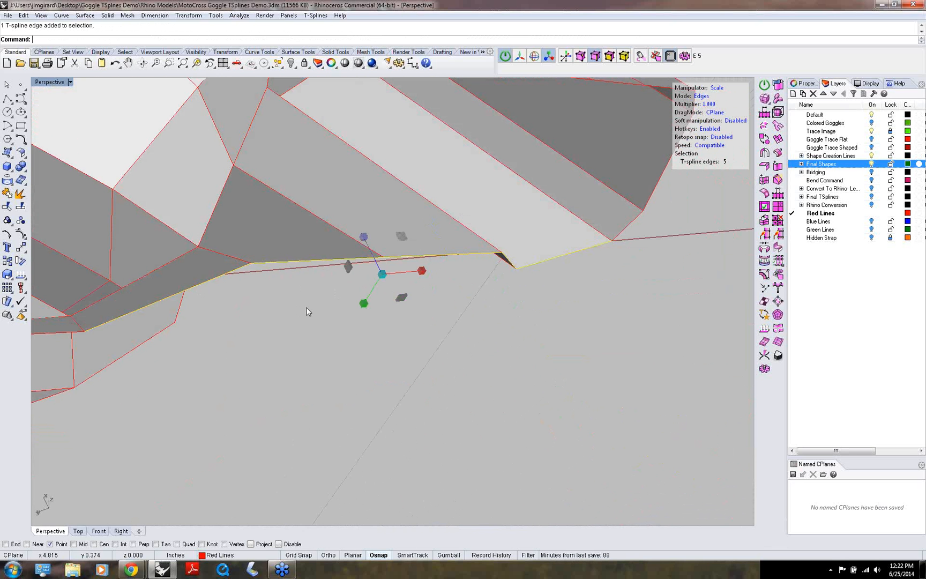
scroll(307, 308, down, 3)
right_drag(307, 307, 329, 303)
shift+click(323, 286)
right_drag(250, 196, 97, 146)
shift+click(96, 143)
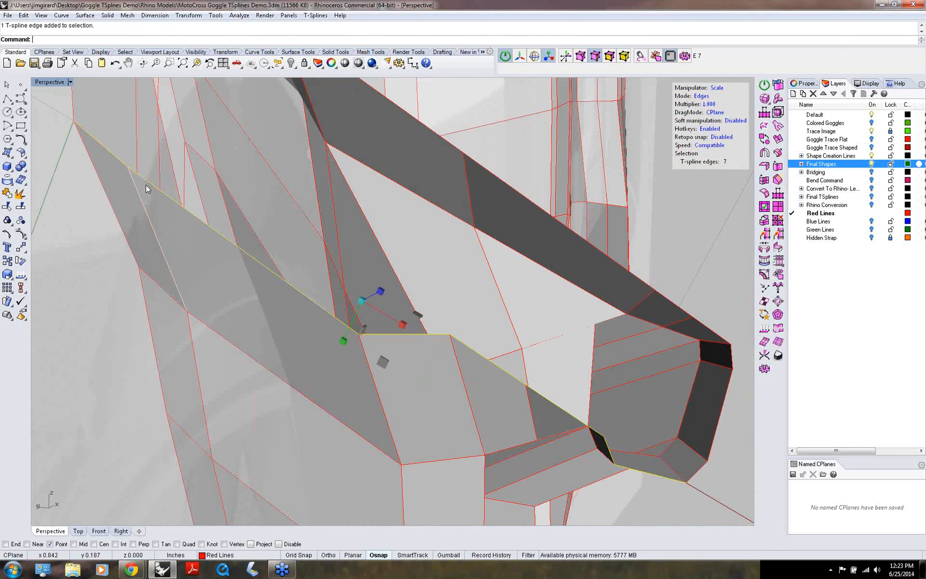
- Place the manipulator pivot at the lower nose corner on the construction plane's origin and scale the selected edges flat along the Y axis
scroll(145, 186, down, 4)
right_drag(148, 187, 336, 320)
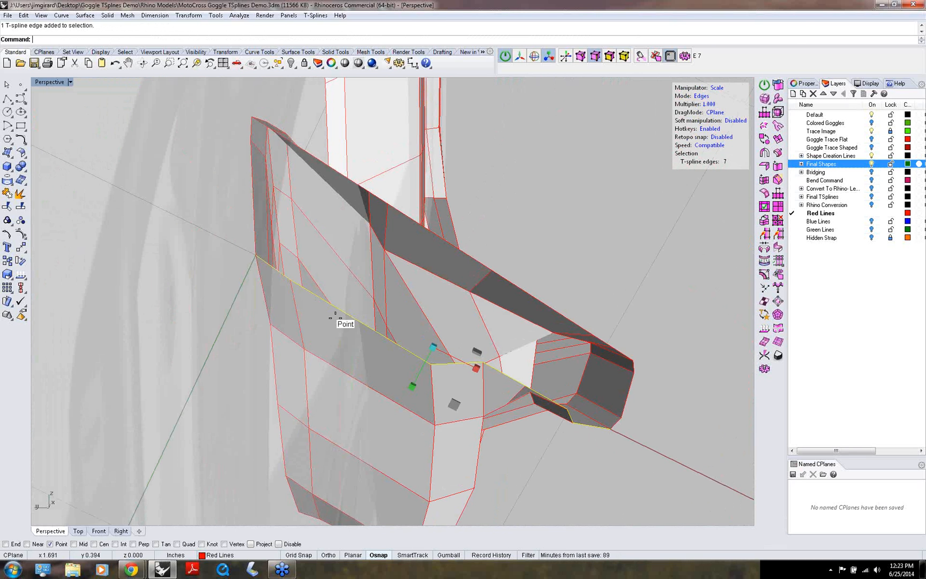
click(256, 256)
right_drag(275, 335, 242, 310)
drag(241, 280, 257, 241)
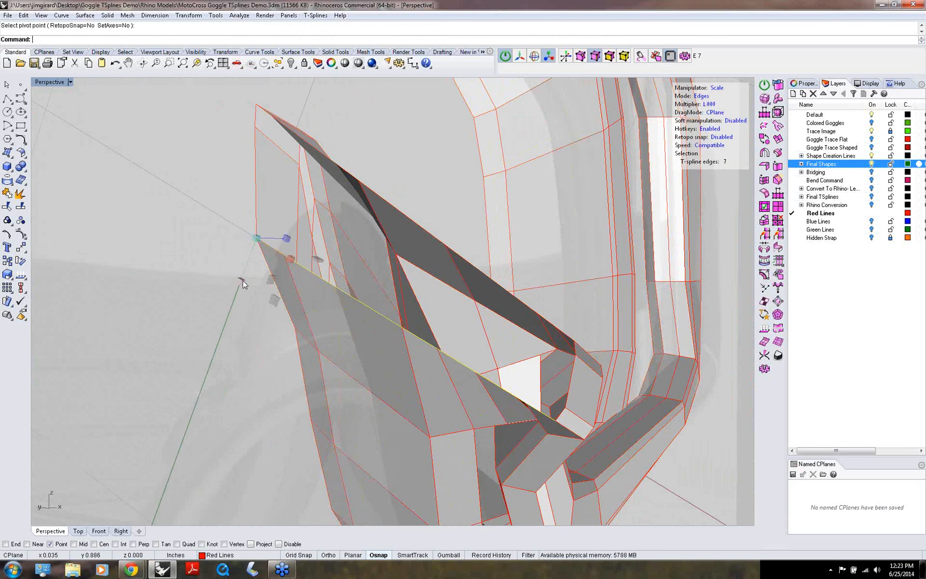
drag(242, 280, 257, 245)
key(Escape)
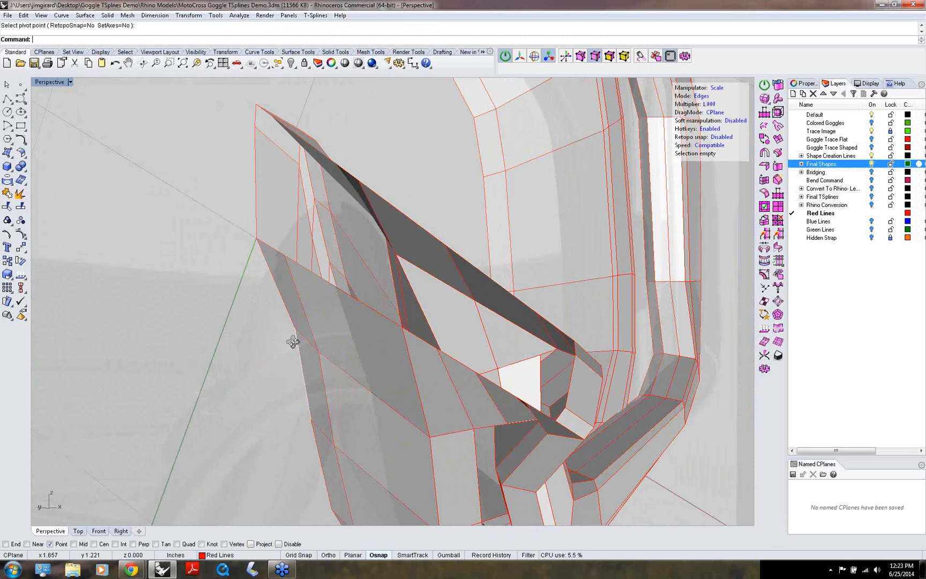
- Show the goggle in smooth display and make its T-spline surface uniform
right_drag(293, 342, 163, 357)
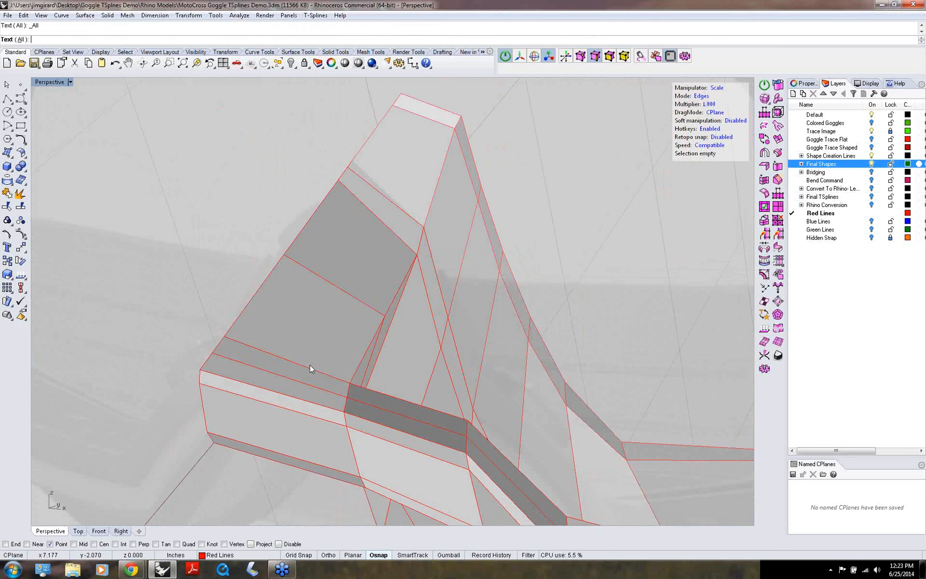
right_drag(323, 354, 285, 380)
middle_click(286, 381)
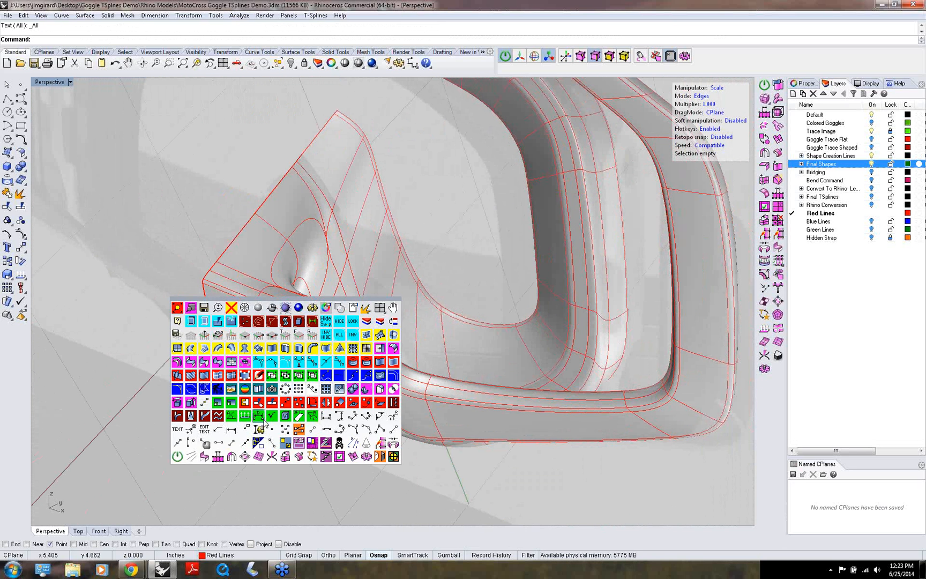
click(245, 457)
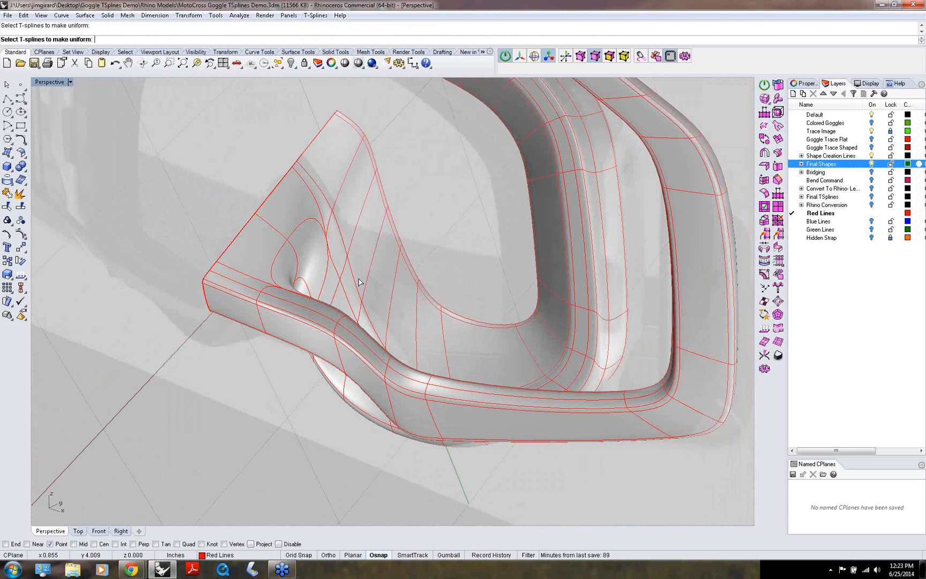
click(359, 282)
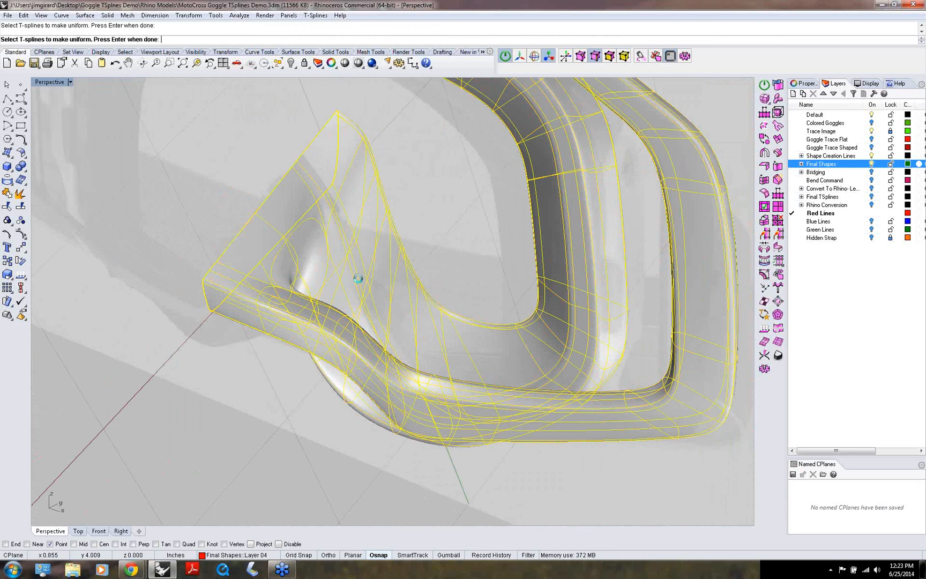
key(Return)
- Hide the Trace Image layer
right_drag(335, 266, 352, 296)
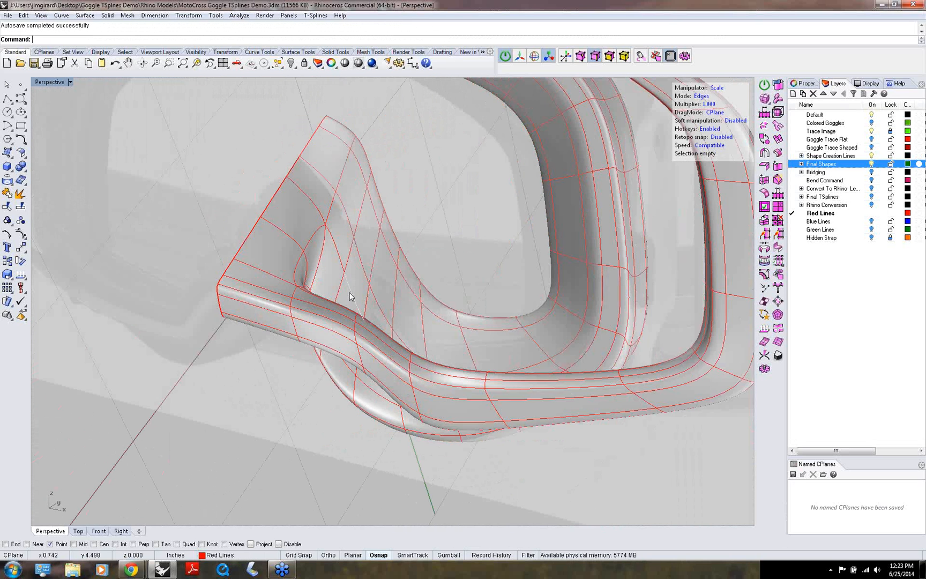
shift+right_drag(483, 240, 465, 269)
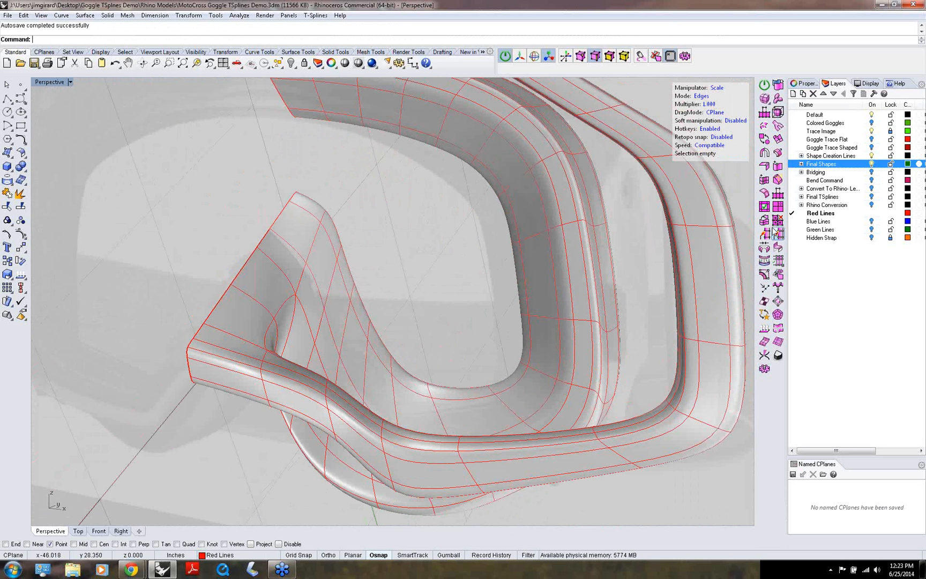
click(872, 132)
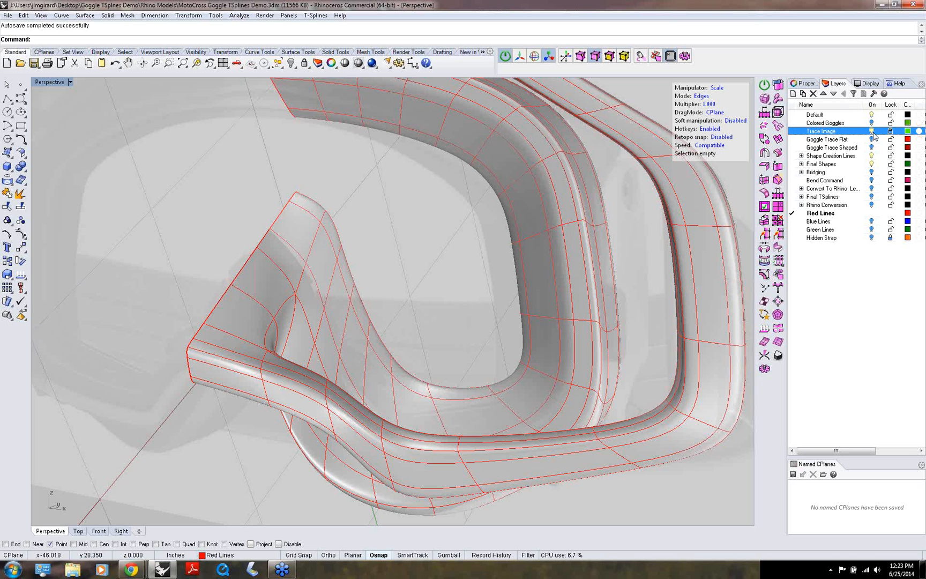
click(873, 133)
- Set the construction plane to the world Front plane
scroll(450, 273, down, 5)
right_drag(432, 271, 464, 276)
middle_click(465, 278)
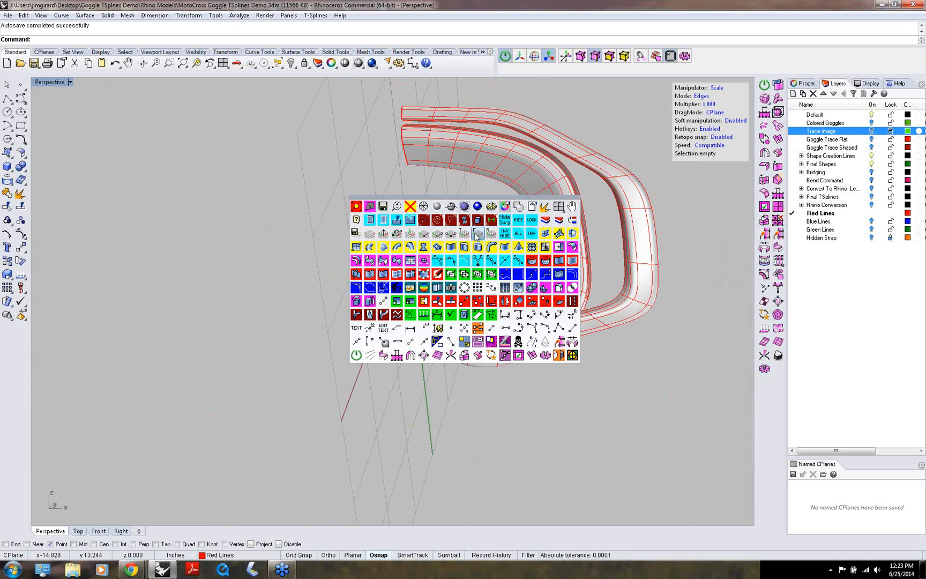
click(475, 234)
- Show the cut nose in box display and switch T-spline editing to face selection
right_drag(475, 241, 487, 326)
scroll(330, 316, up, 6)
scroll(486, 326, up, 8)
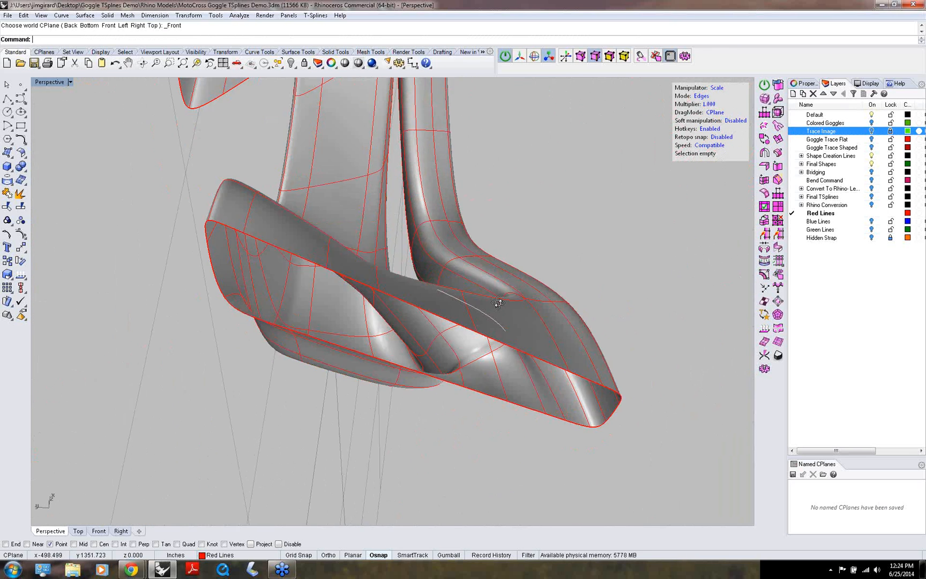
key(b)
right_drag(487, 315, 448, 301)
key(3)
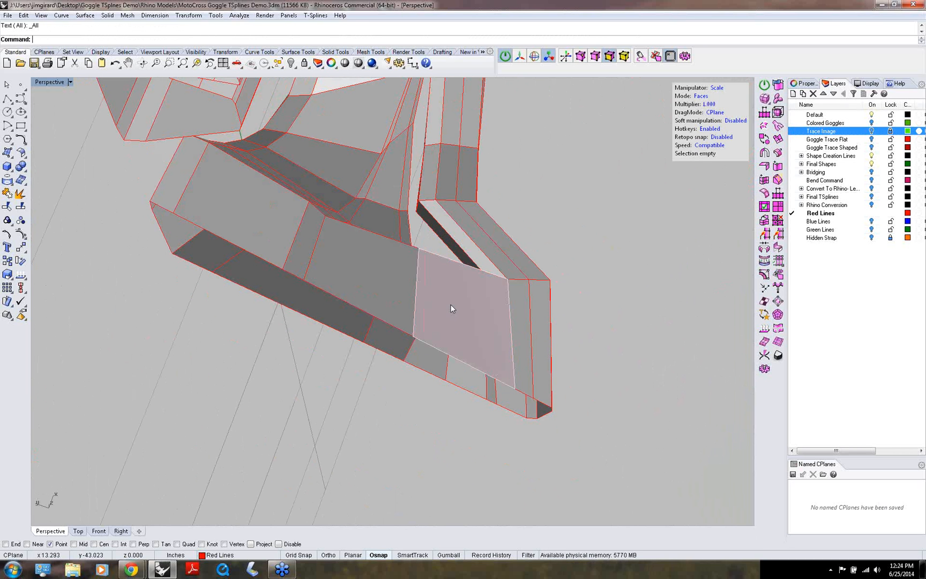
- Switch the goggle frame to smooth display and delete the edge loop around the narrow outer rail at its bend
mouse_move(451, 305)
right_down()
mouse_move(432, 268)
mouse_move(437, 261)
right_up()
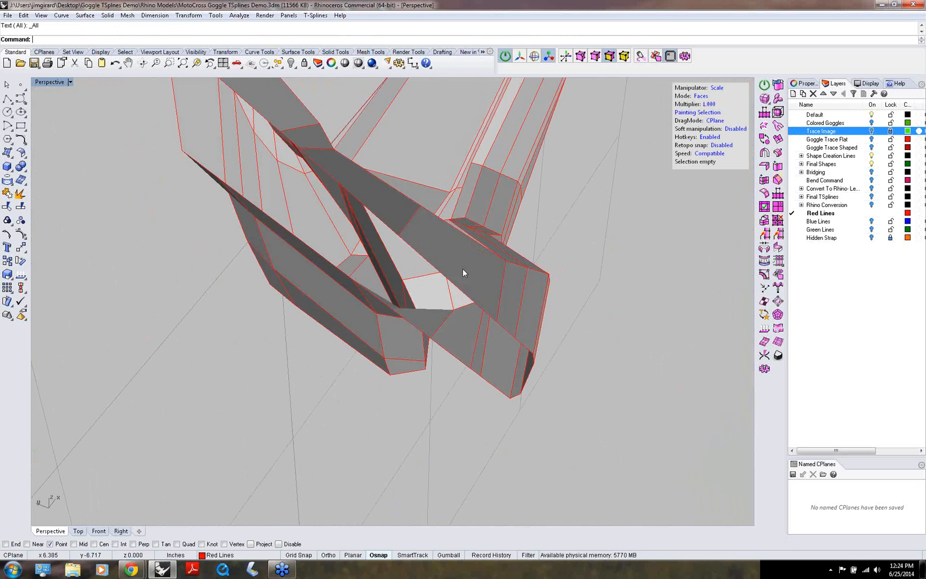
mouse_move(463, 269)
mouse_down()
mouse_move(541, 321)
mouse_move(522, 357)
mouse_move(428, 326)
mouse_up()
mouse_move(430, 328)
right_down()
mouse_move(466, 314)
mouse_move(483, 267)
mouse_move(256, 302)
mouse_move(498, 343)
mouse_move(483, 351)
mouse_move(432, 292)
mouse_move(482, 287)
right_up()
key(Insert)
click(433, 290)
drag(482, 287, 461, 289)
right_drag(485, 292, 488, 366)
key(b)
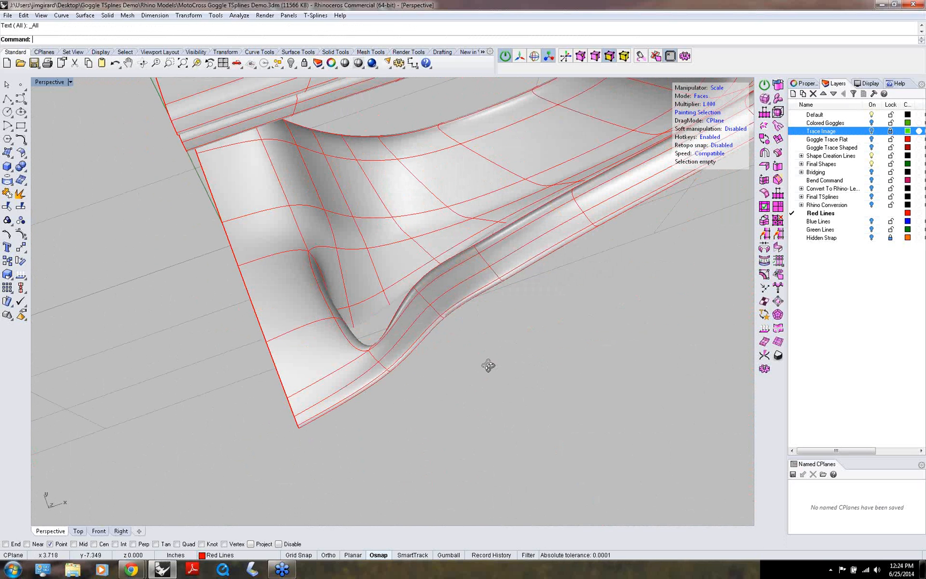
click(427, 298)
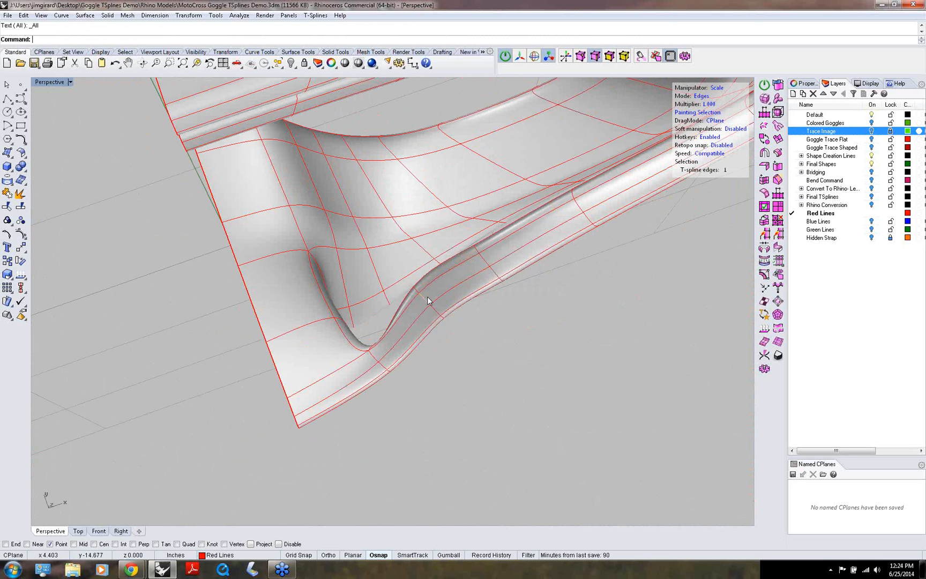
key(Delete)
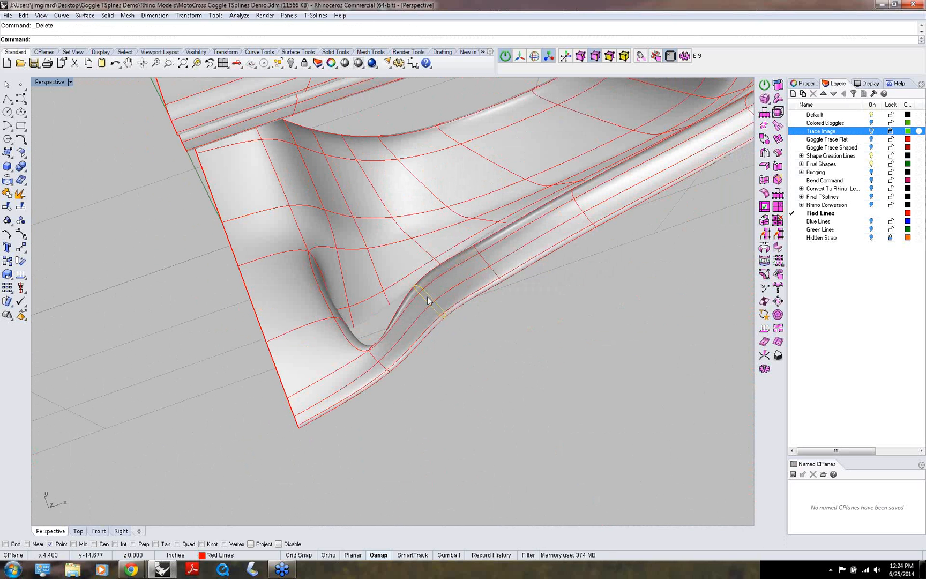
- Translate the full ring of faces on the narrow rail's straight side section slightly outward, away from the main frame
right_drag(426, 297, 467, 336)
scroll(458, 338, up, 5)
key(d)
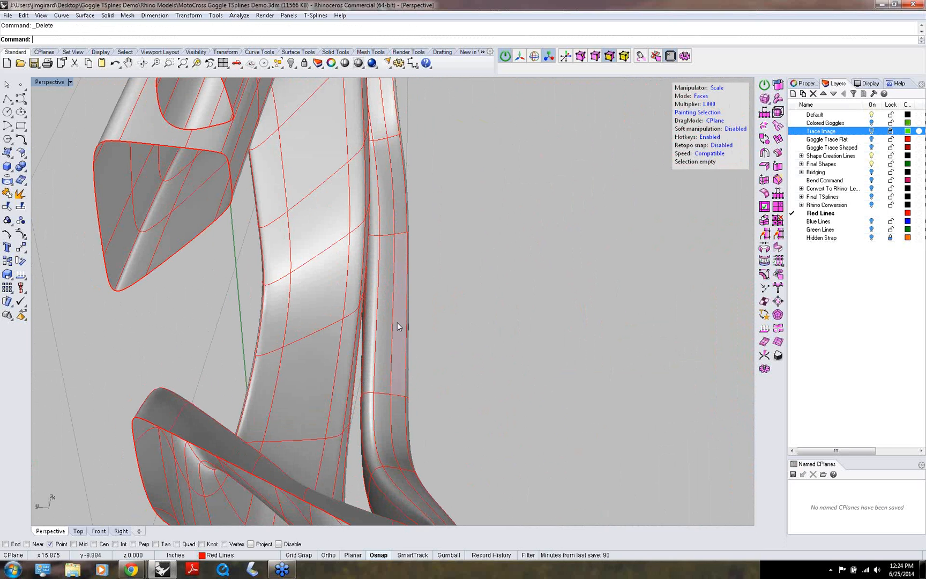
click(398, 323)
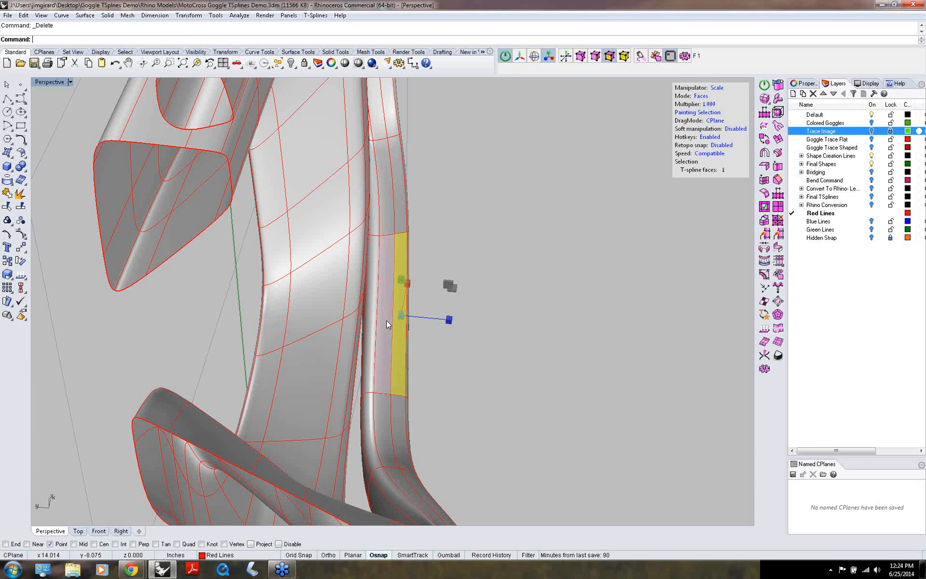
shift+click(387, 320)
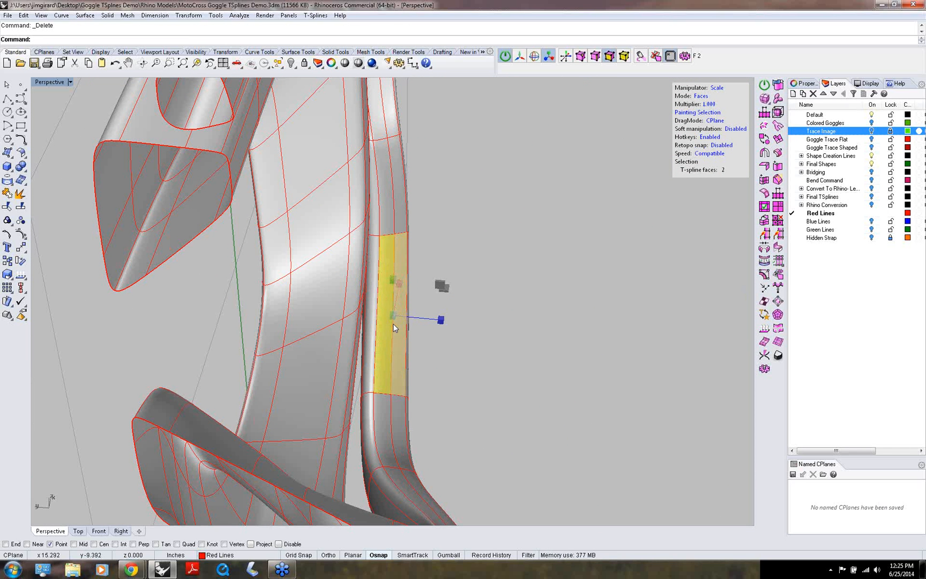
shift+double_click(395, 328)
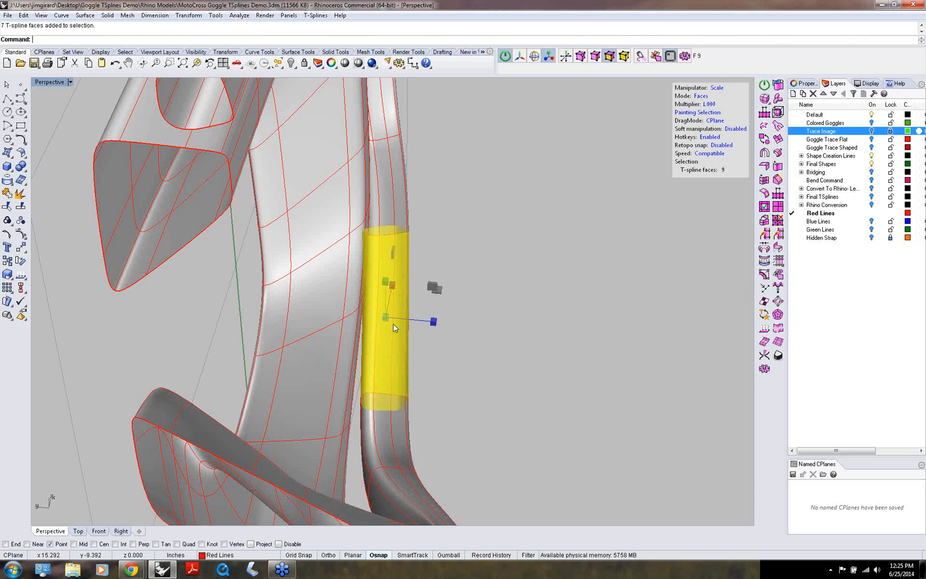
key(w)
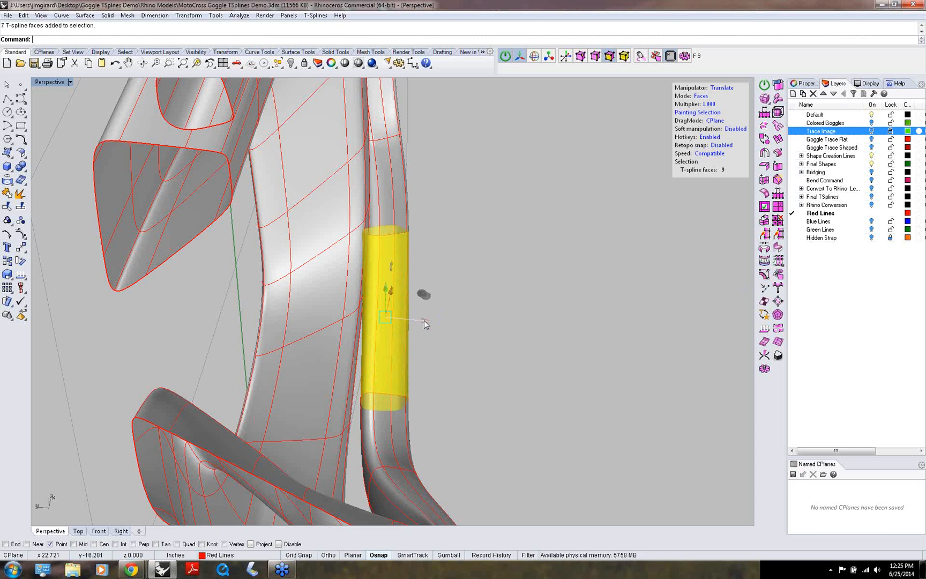
drag(427, 322, 446, 323)
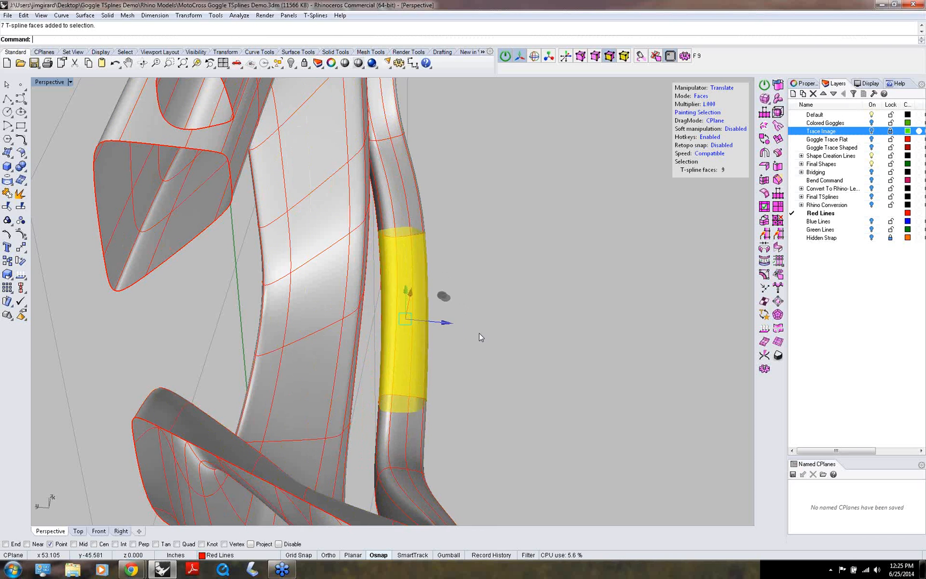
click(480, 333)
scroll(481, 336, down, 5)
right_drag(482, 335, 366, 248)
shift+right_drag(368, 329, 428, 506)
scroll(336, 303, up, 8)
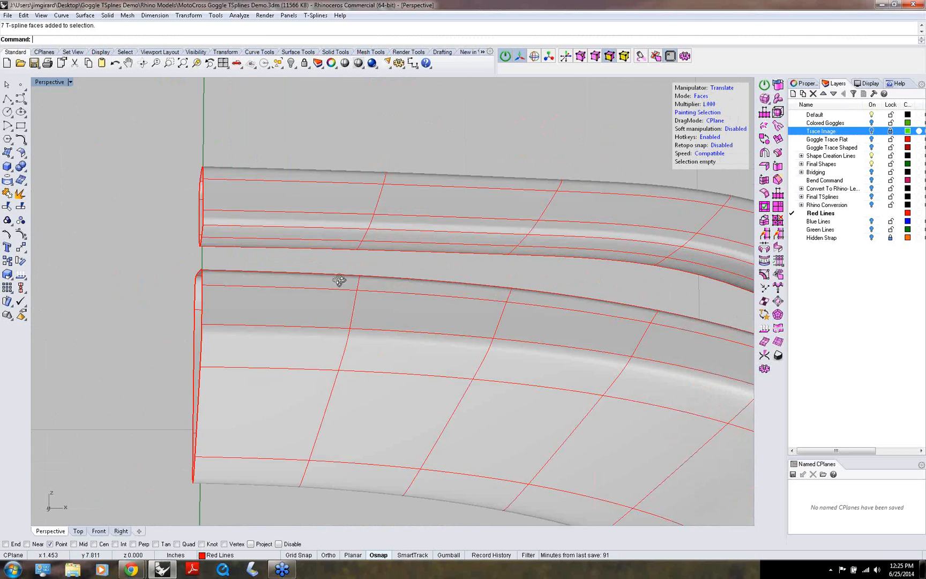
right_drag(340, 279, 278, 284)
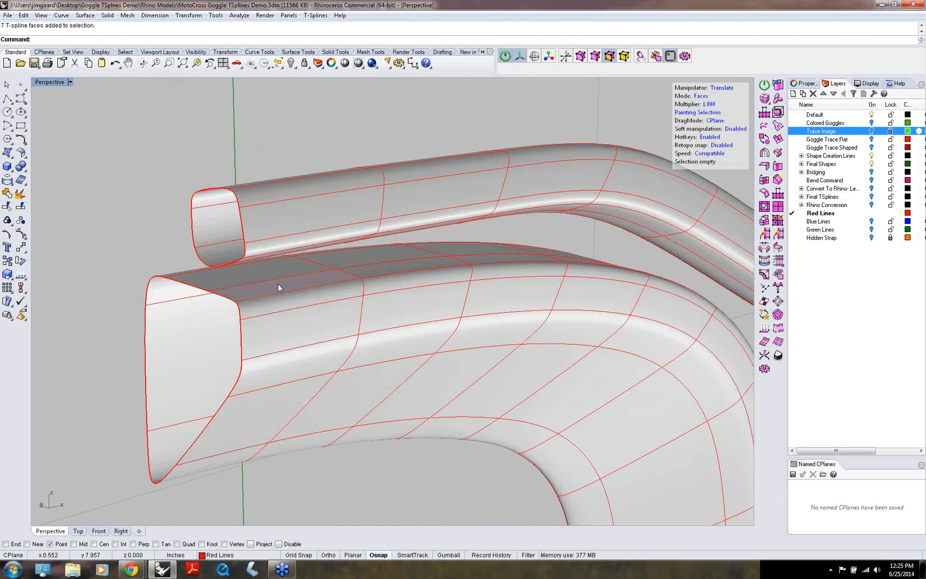
click(278, 283)
shift+click(253, 277)
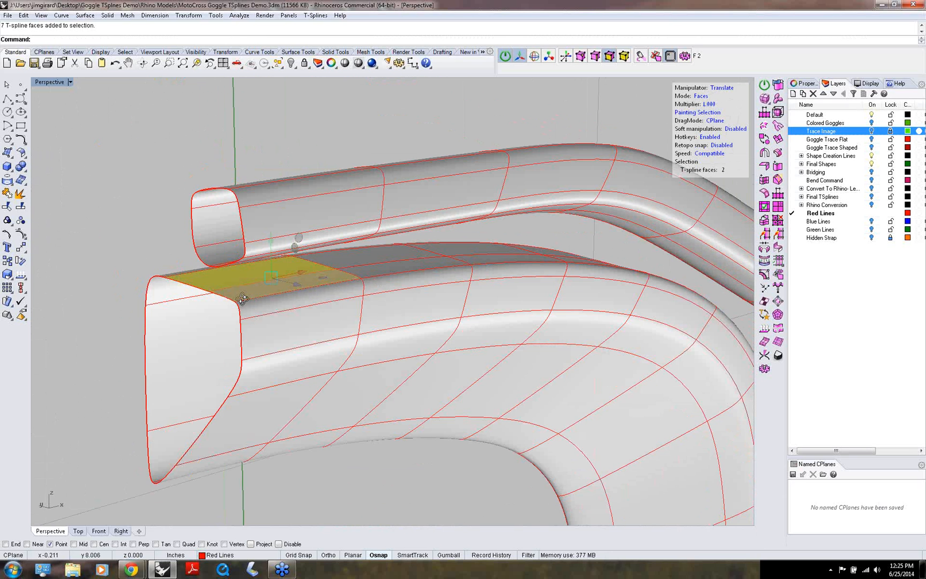
right_drag(242, 299, 183, 292)
shift+click(253, 310)
shift+click(365, 264)
shift+click(364, 260)
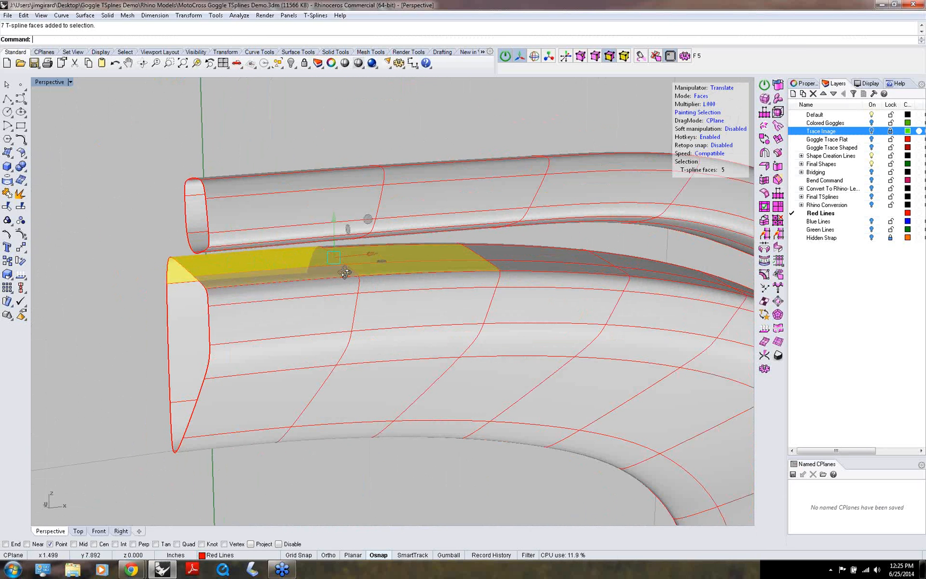
right_drag(345, 273, 230, 225)
key(Escape)
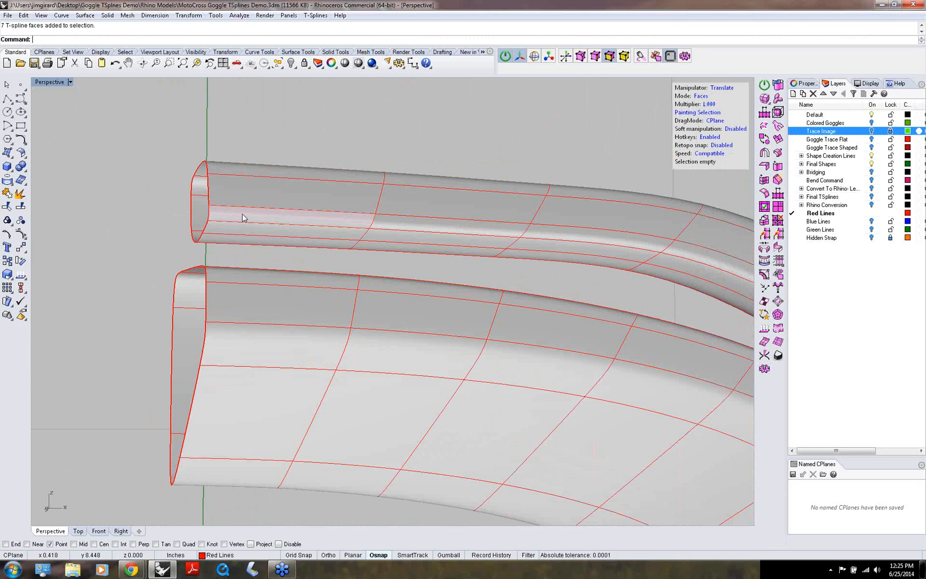
- Delete the facing strips of faces, three spans long, between the upper rail and the main frame beside the centre line
mouse_move(246, 227)
mouse_down()
mouse_move(538, 243)
mouse_move(525, 252)
mouse_up()
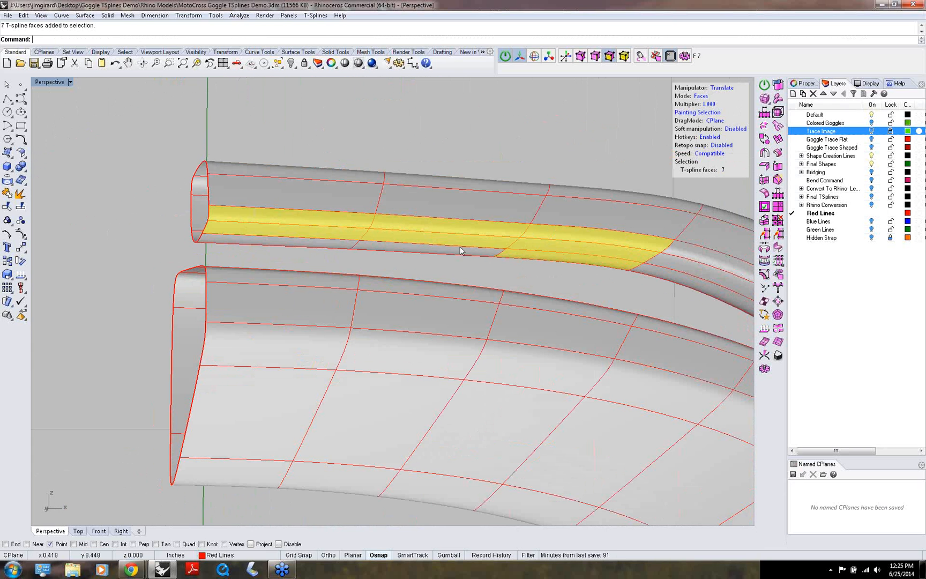
mouse_move(460, 249)
mouse_down()
mouse_move(406, 243)
mouse_move(339, 252)
mouse_up()
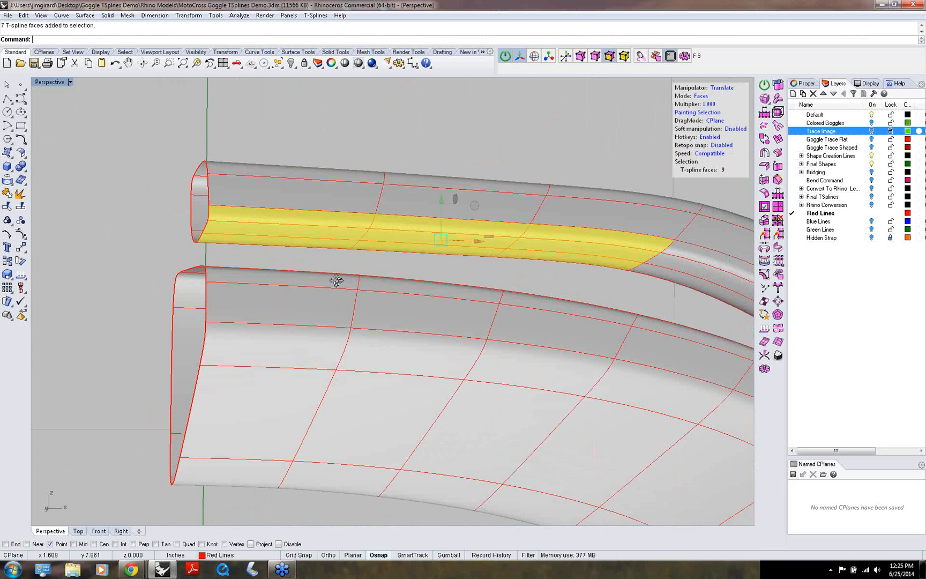
right_drag(337, 280, 308, 271)
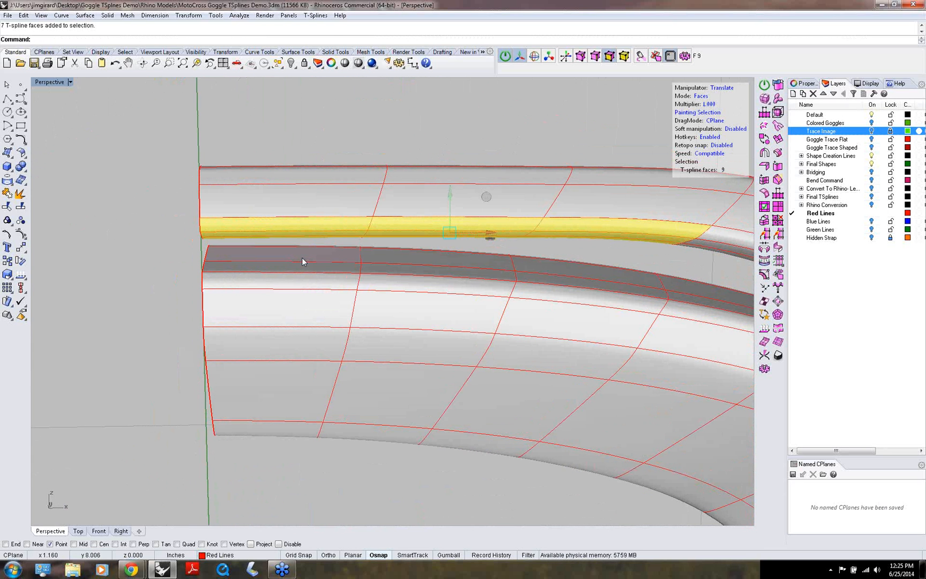
mouse_move(302, 258)
mouse_down()
mouse_move(344, 278)
mouse_move(387, 281)
mouse_move(385, 264)
mouse_move(529, 268)
mouse_move(545, 292)
mouse_up()
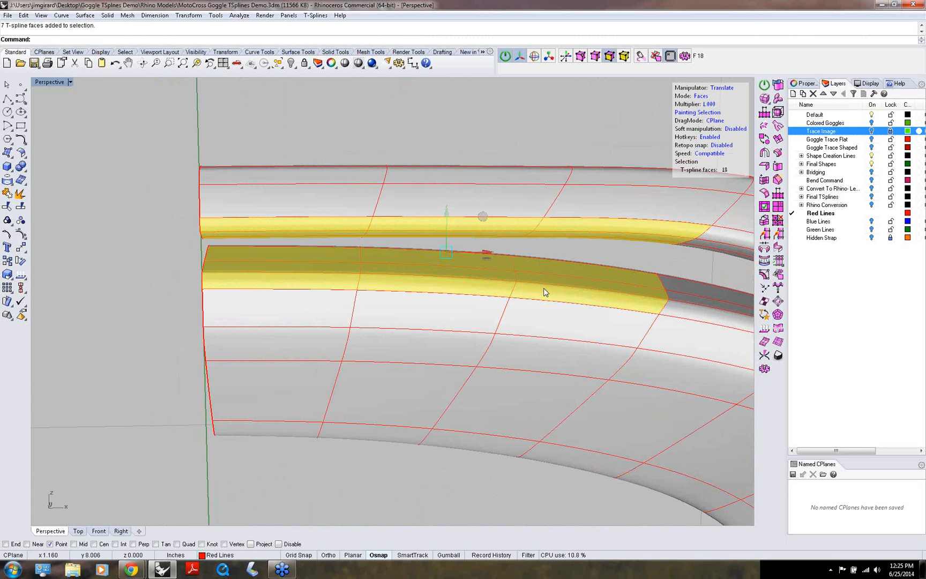
right_drag(542, 302, 403, 349)
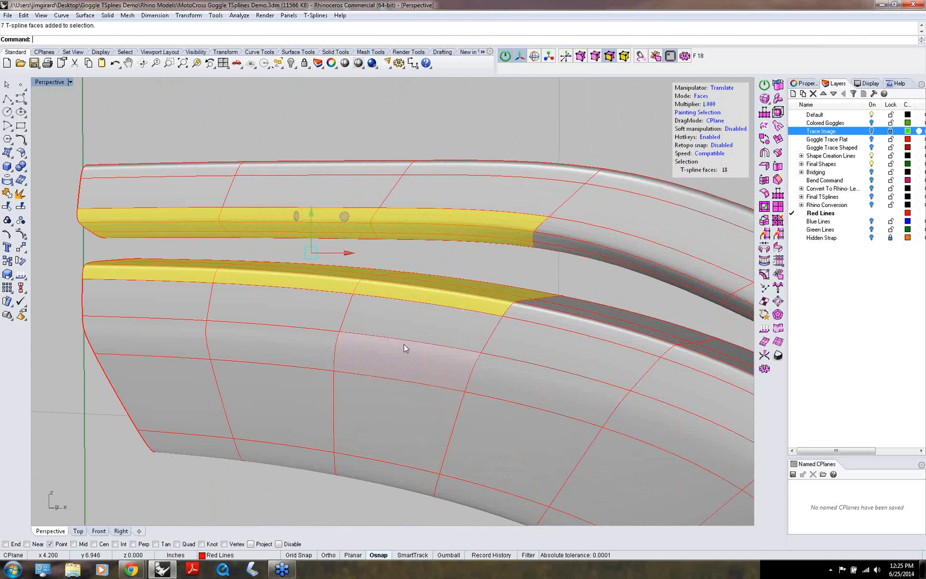
key(Delete)
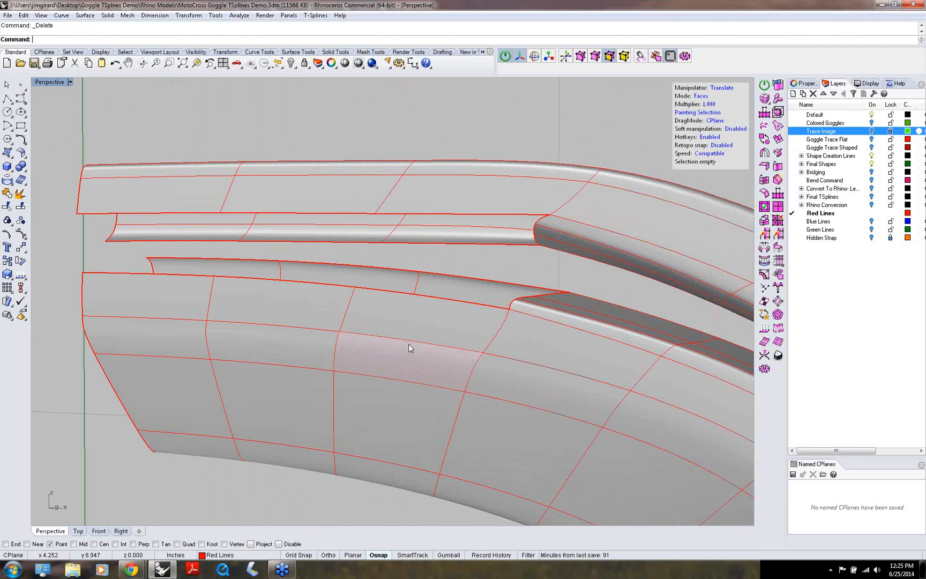
- Bridge the open edge chains around the upper rail and main frame gaps with four segments and zero twist
right_drag(364, 333, 399, 373)
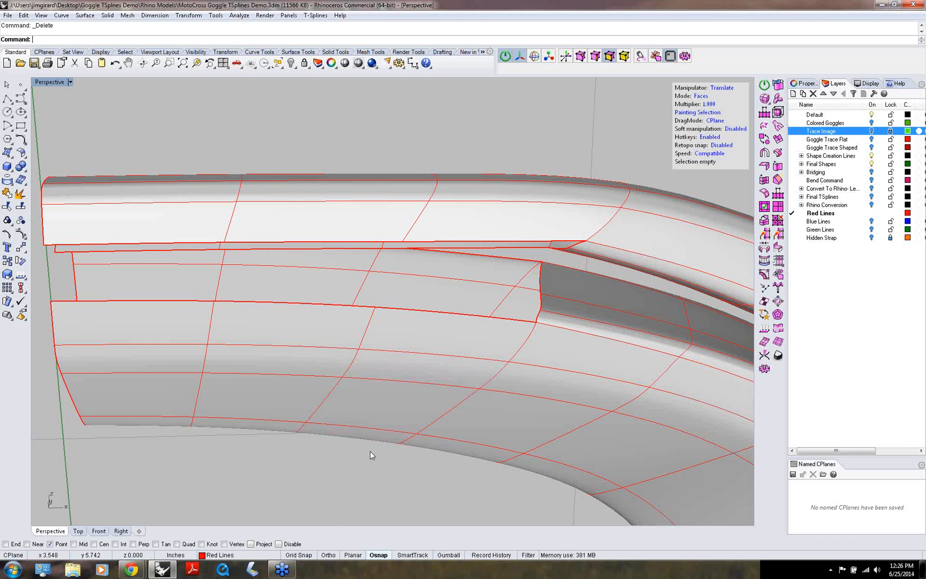
right_drag(374, 389, 193, 435)
key(s)
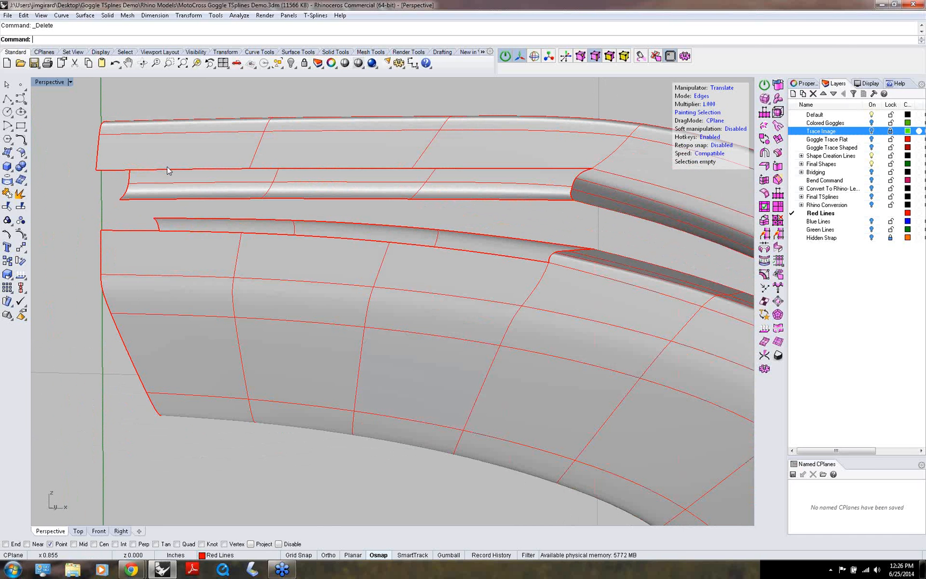
click(168, 170)
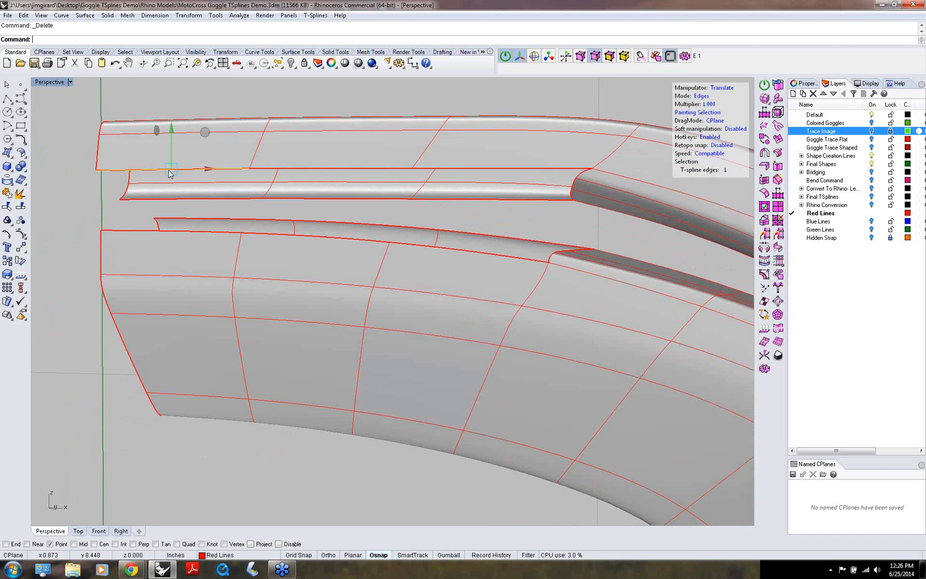
shift+click(152, 205)
right_drag(235, 212, 285, 209)
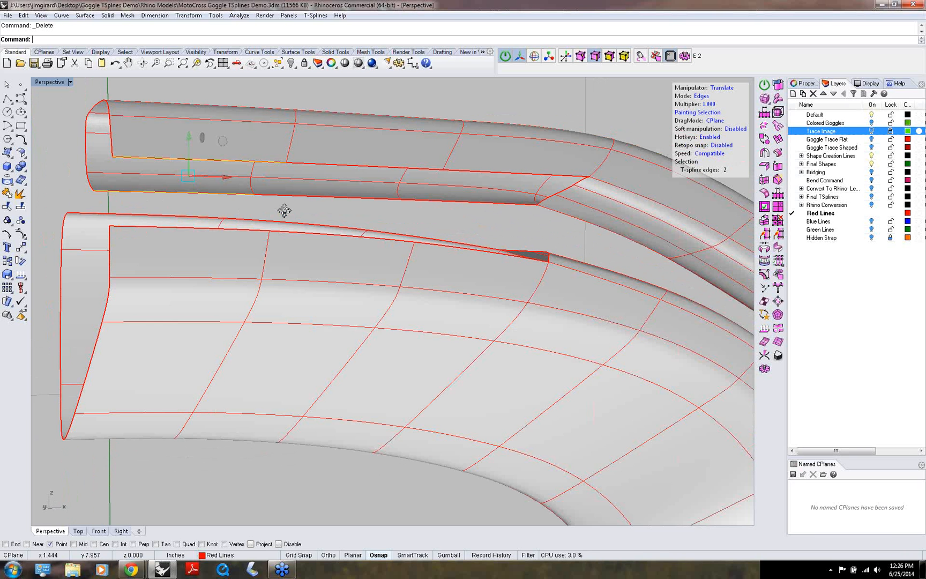
shift+click(566, 191)
right_drag(397, 276, 374, 295)
shift+click(403, 269)
shift+click(447, 278)
shift+click(367, 281)
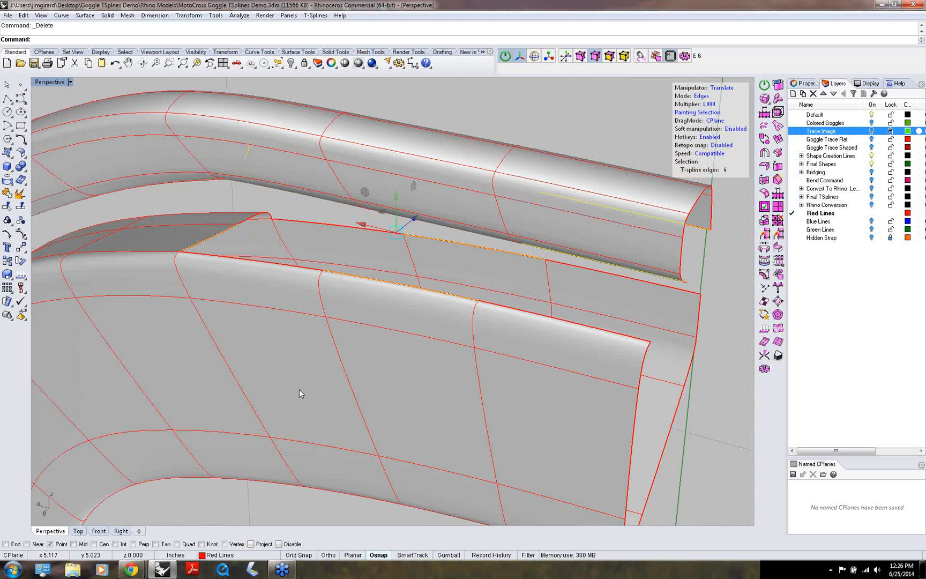
key(l)
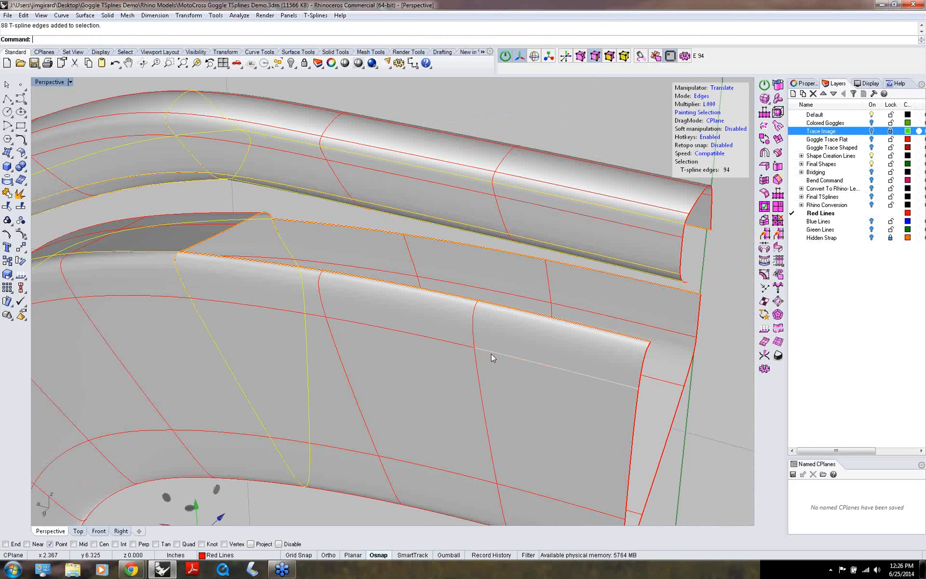
right_drag(491, 354, 294, 354)
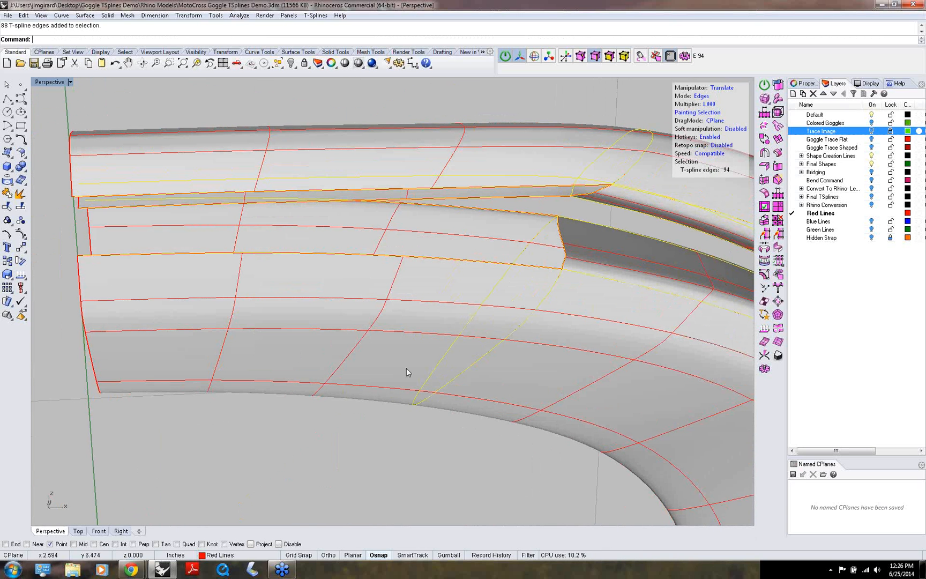
middle_click(523, 394)
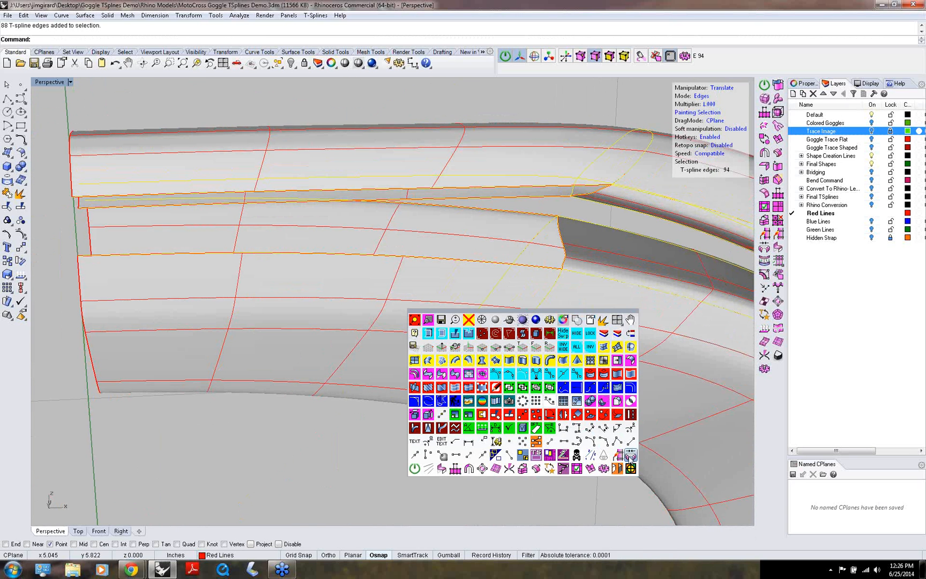
click(631, 456)
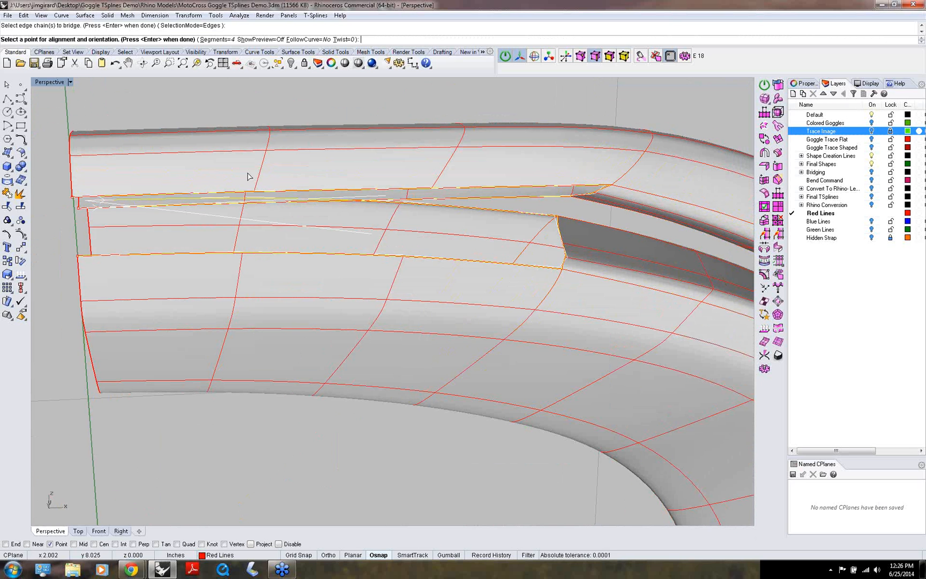
key(Return)
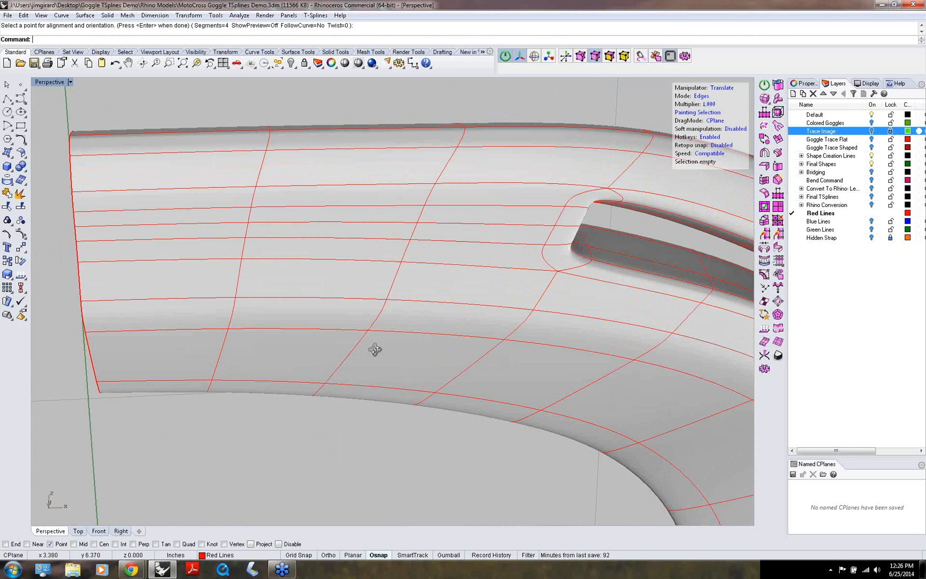
- Delete the middle lengthwise edge loop of the bridged section beside the slot opening
right_drag(375, 349, 346, 332)
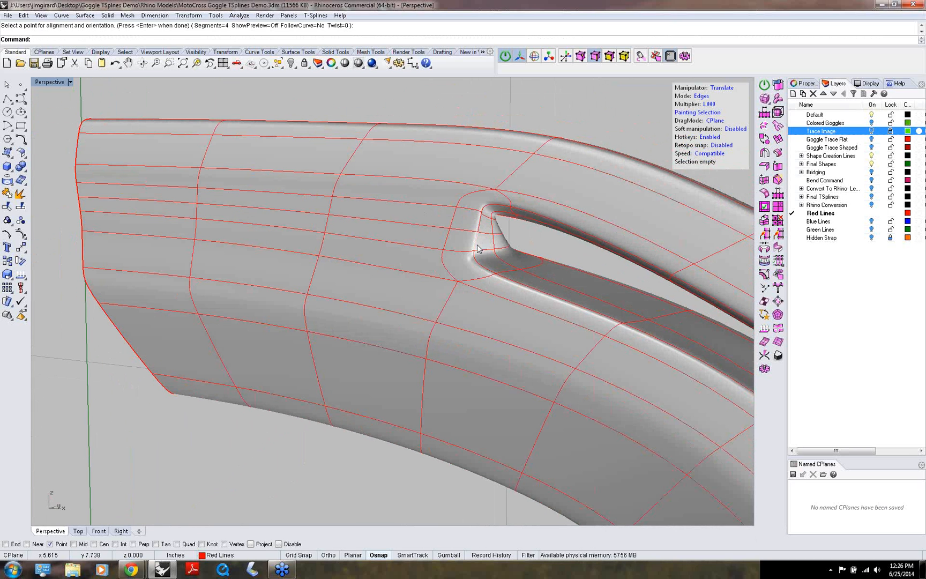
double_click(422, 225)
key(Delete)
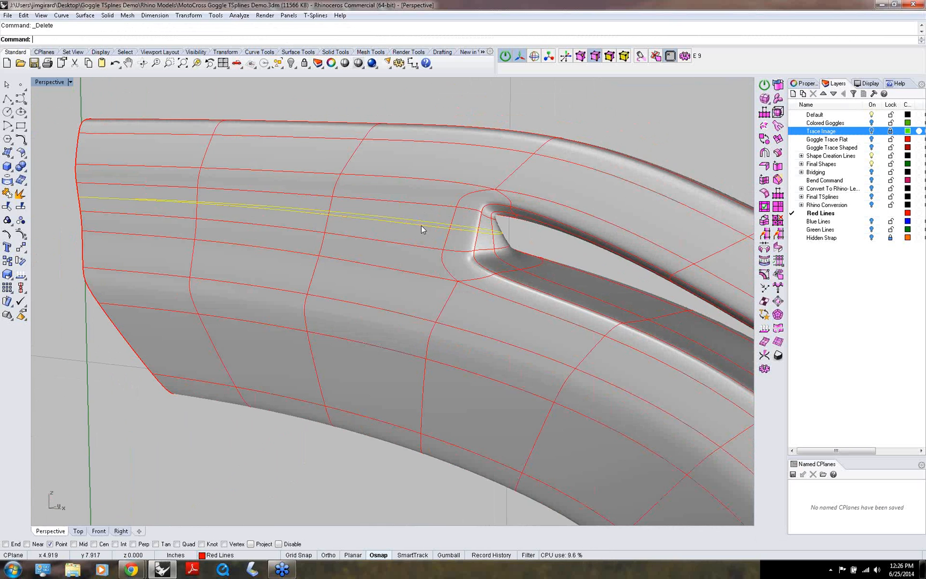
- Flatten the block of 15 faces between the centre line and the slot opening by scaling it along the depth axis
right_drag(423, 226, 294, 135)
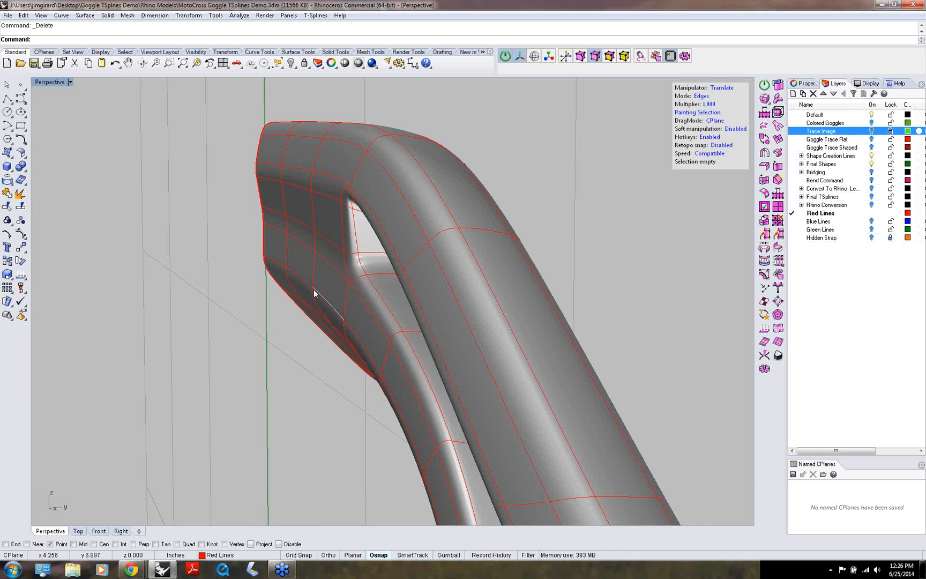
right_drag(318, 287, 163, 281)
key(3)
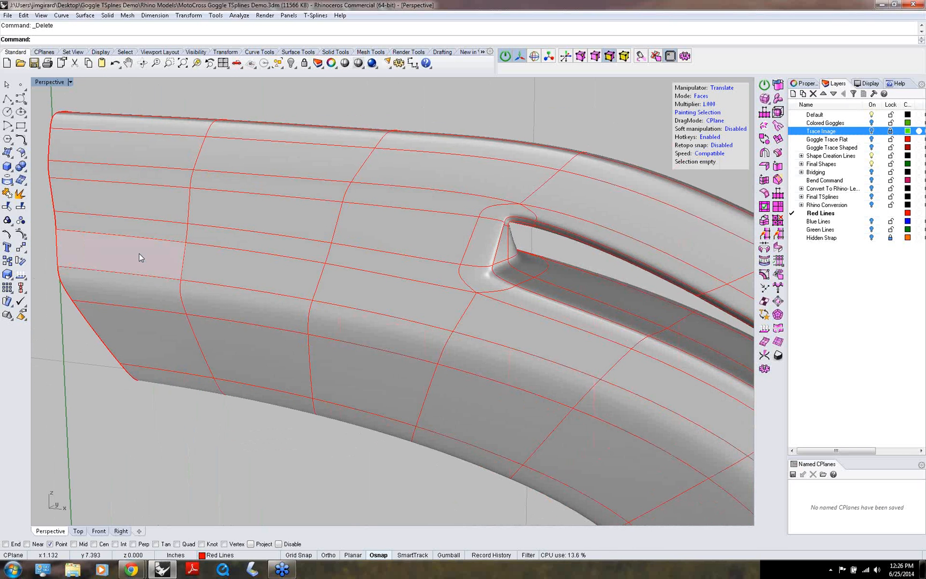
drag(139, 253, 135, 149)
mouse_move(275, 162)
mouse_down()
mouse_move(424, 232)
mouse_move(429, 310)
mouse_move(275, 260)
mouse_move(351, 230)
mouse_up()
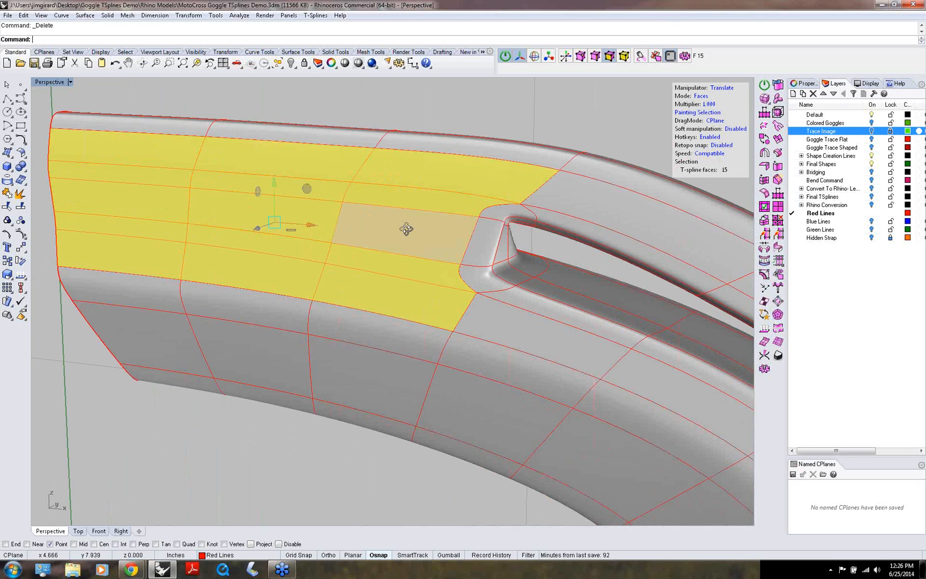
right_drag(407, 175, 322, 221)
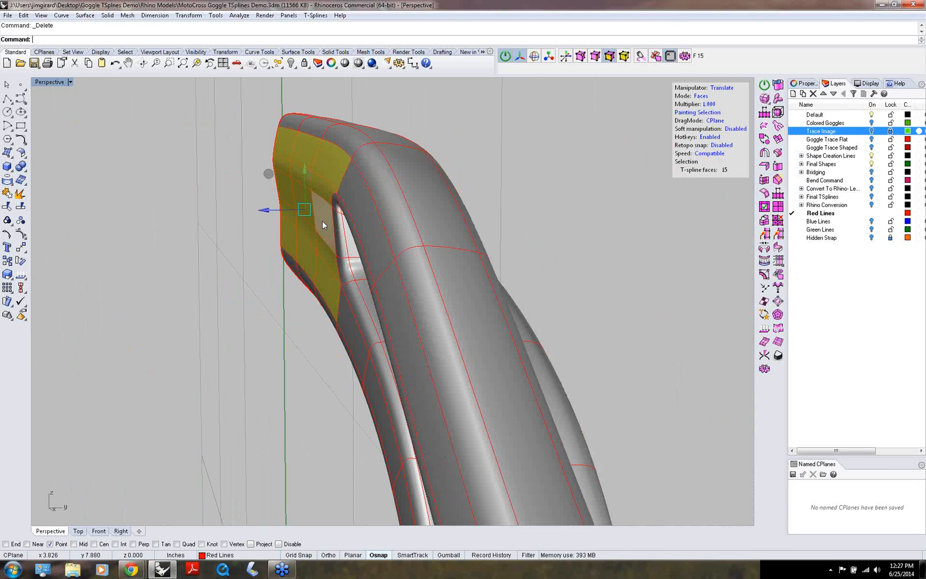
key(r)
mouse_move(264, 211)
mouse_down()
mouse_move(295, 207)
mouse_move(280, 233)
mouse_move(267, 214)
mouse_move(297, 210)
mouse_move(261, 211)
mouse_up()
key(w)
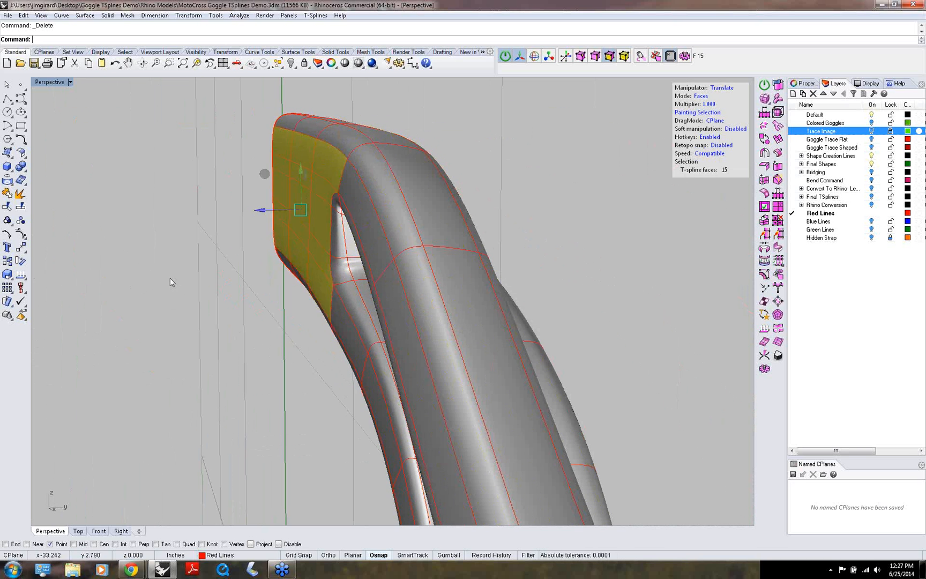
- Make the goggle frame T-spline uniform
click(170, 278)
right_drag(172, 279, 254, 283)
scroll(255, 283, down, 3)
middle_click(254, 281)
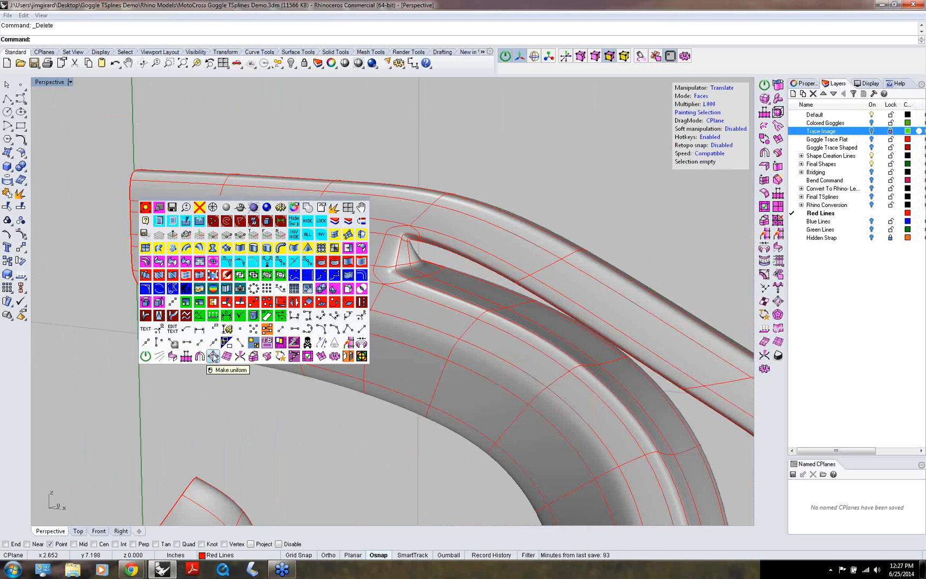
click(213, 357)
click(295, 304)
key(Return)
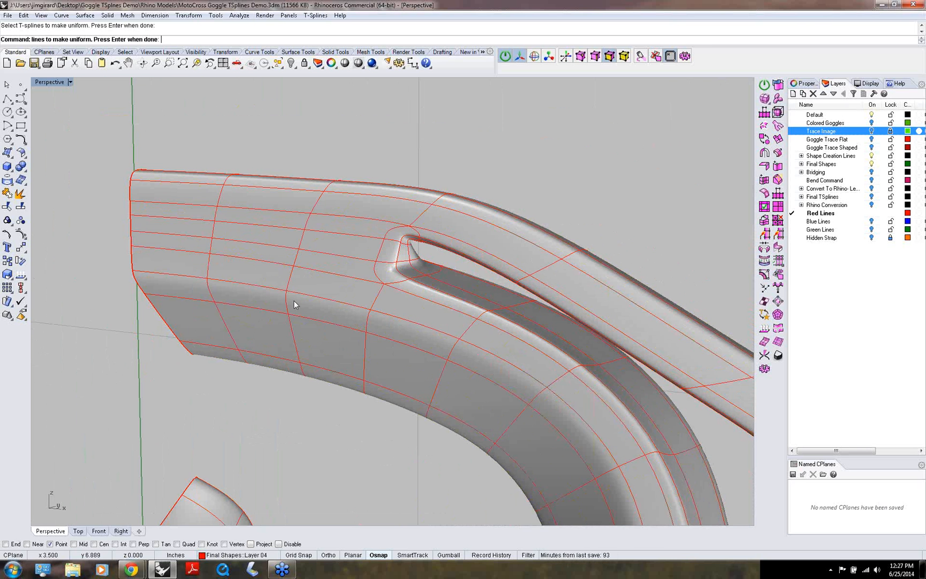
right_drag(296, 304, 320, 311)
scroll(326, 294, down, 5)
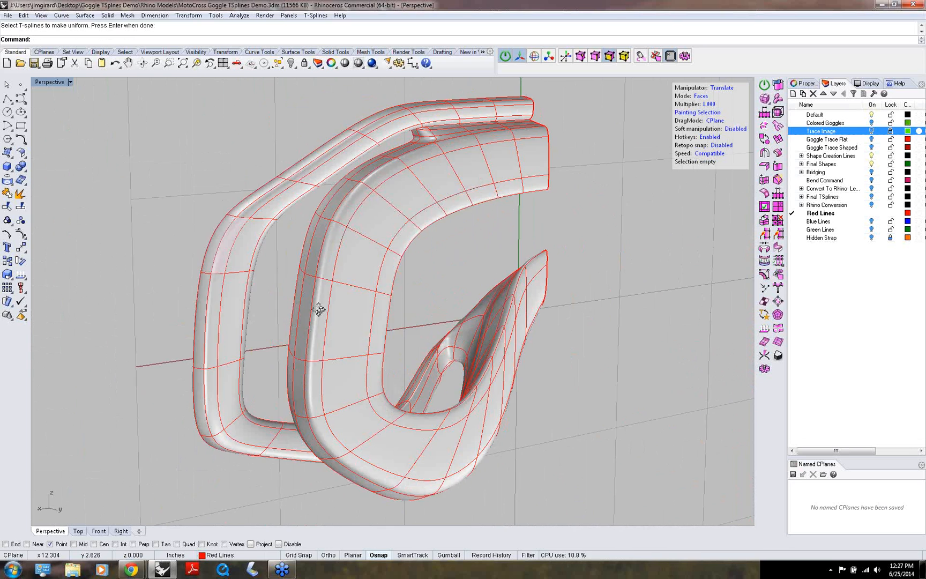
- In box mode, translate the six lengthwise edges on the back of the bridged section beside the upper rail slightly toward the main frame
scroll(503, 186, up, 5)
right_drag(503, 185, 480, 237)
key(b)
scroll(411, 229, up, 5)
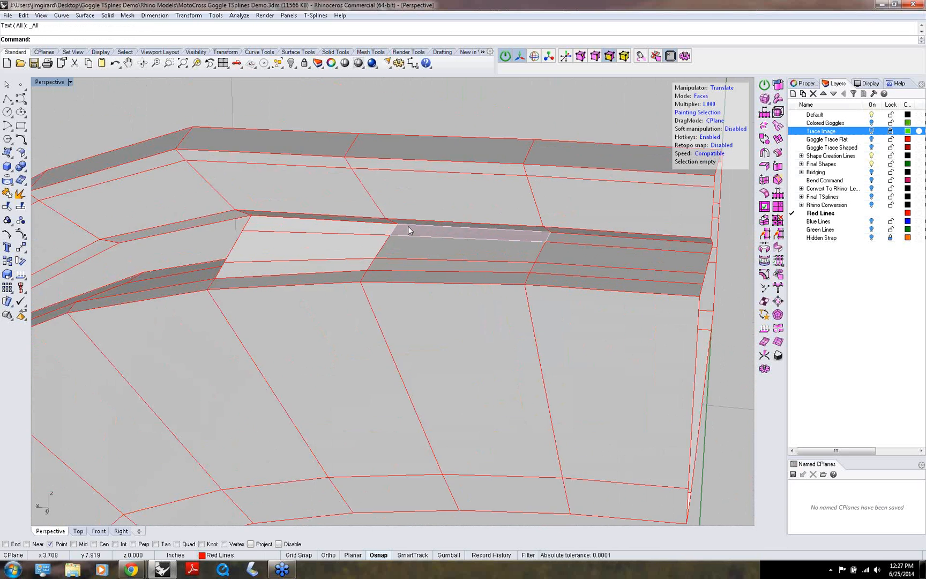
right_drag(410, 229, 357, 210)
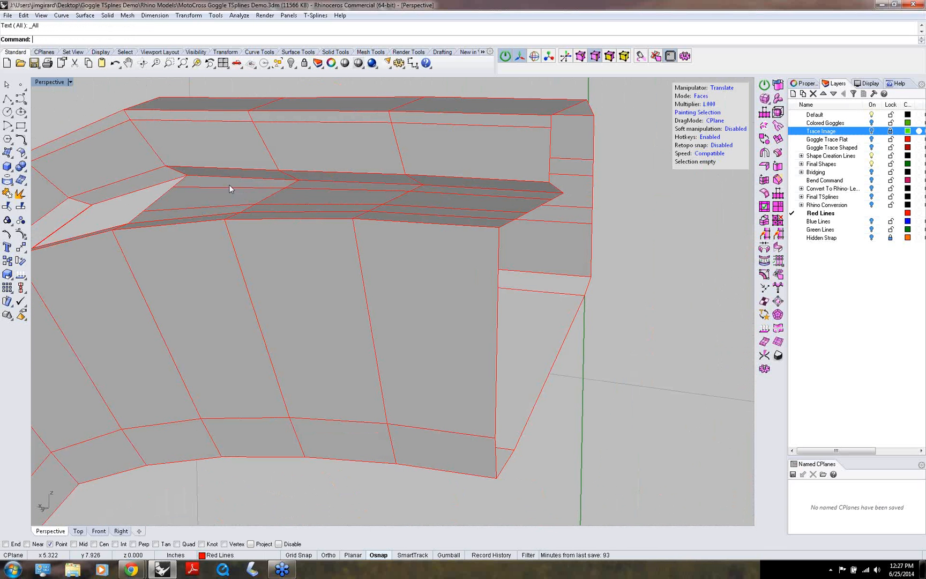
key(2)
click(229, 177)
shift+click(316, 183)
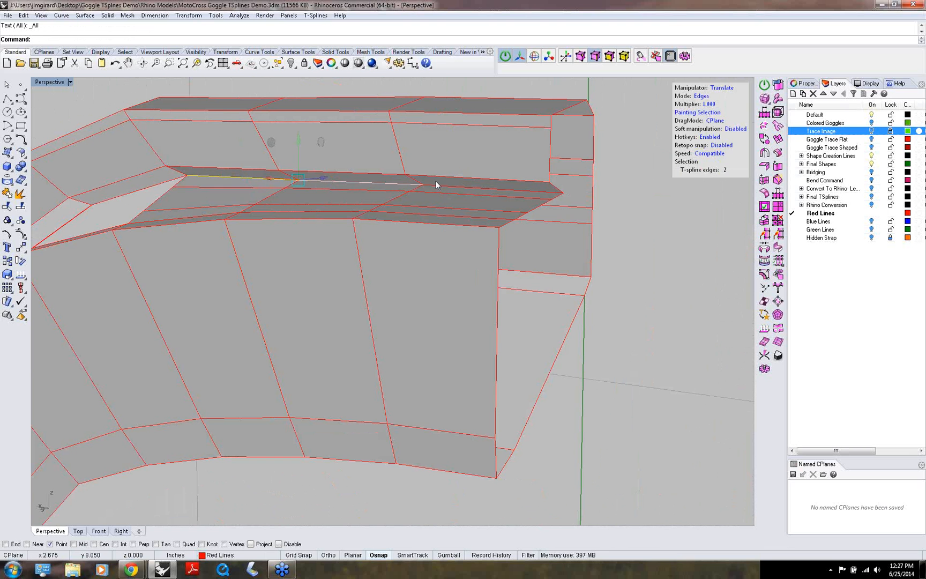
shift+click(436, 183)
shift+click(441, 190)
shift+click(308, 188)
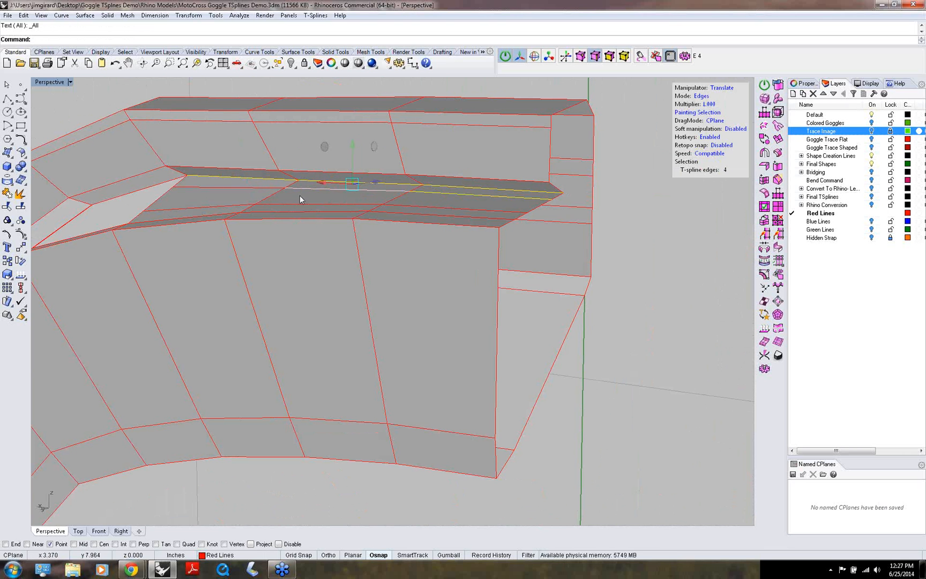
shift+click(253, 187)
right_drag(384, 198, 368, 214)
drag(309, 213, 291, 215)
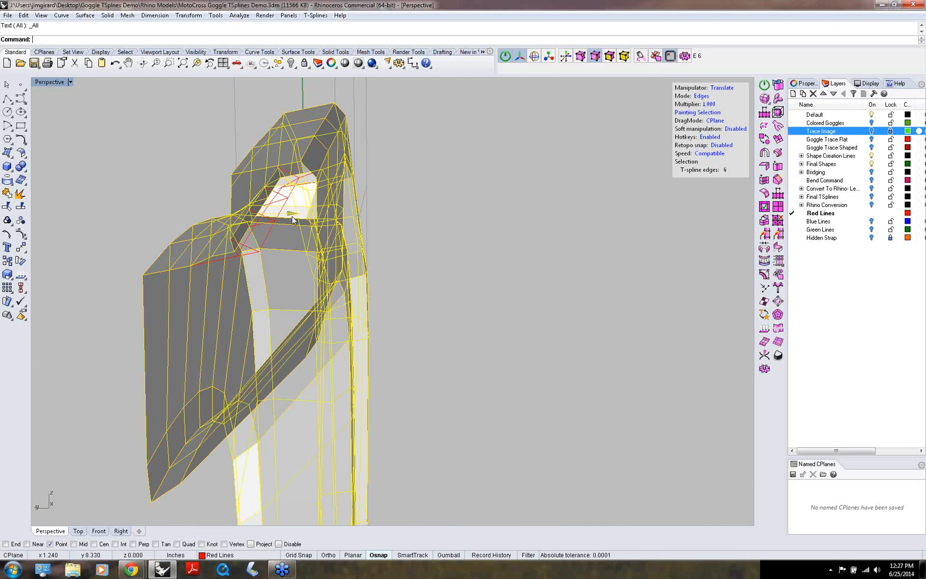
right_drag(236, 244, 274, 253)
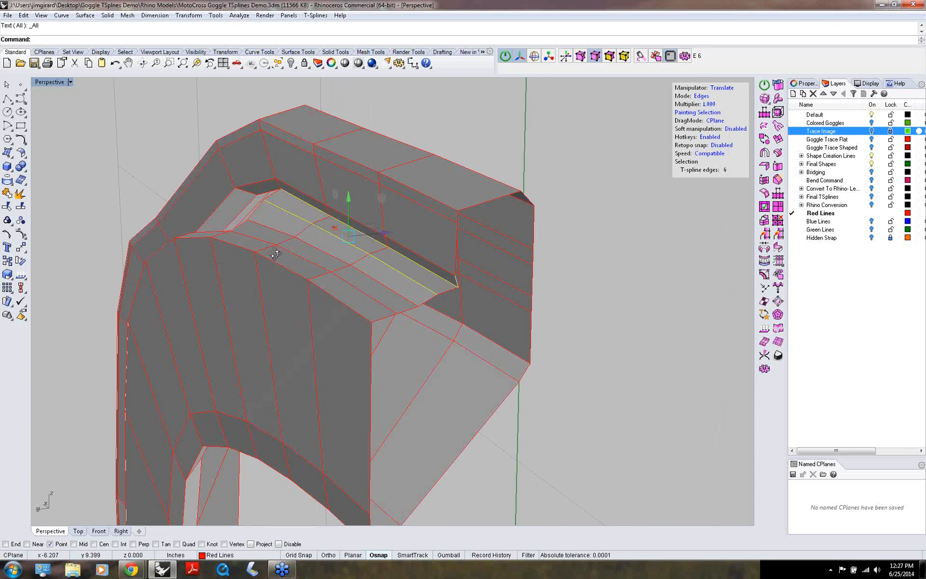
click(122, 167)
- Align the construction plane with the upper rail's corner at the centre line as origin and the main frame's facing corner as X direction
scroll(176, 171, up, 6)
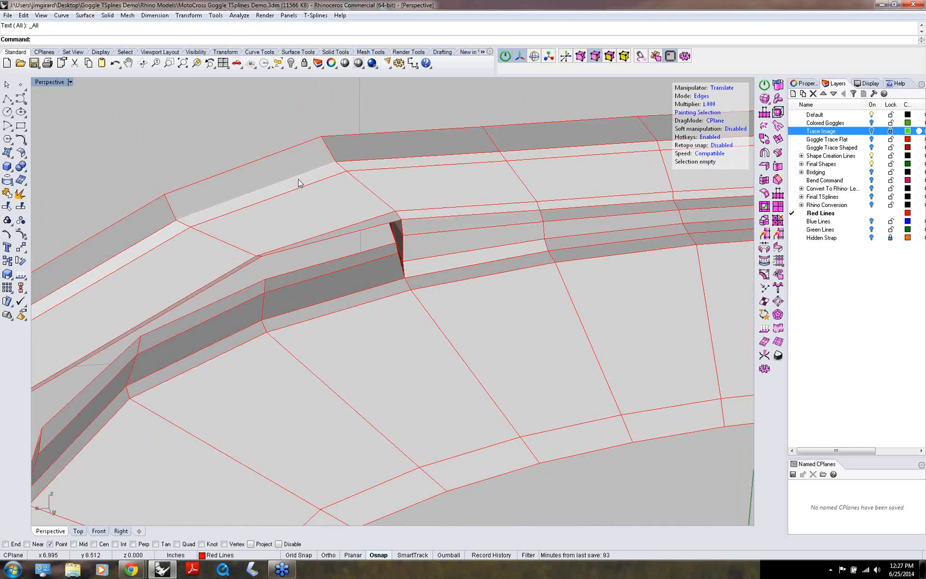
mouse_move(298, 180)
right_down()
mouse_move(267, 207)
mouse_move(294, 200)
right_up()
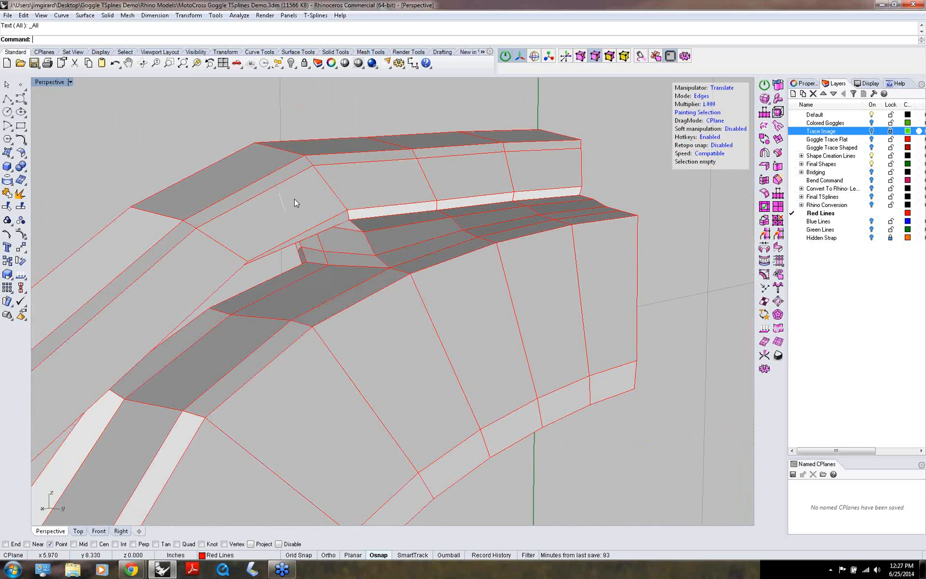
middle_click(410, 205)
click(427, 157)
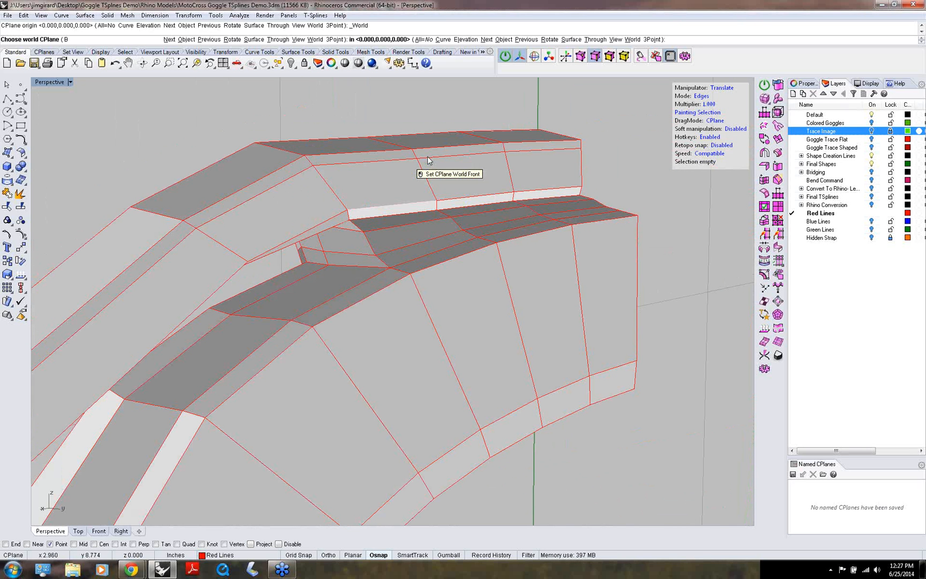
middle_click(484, 169)
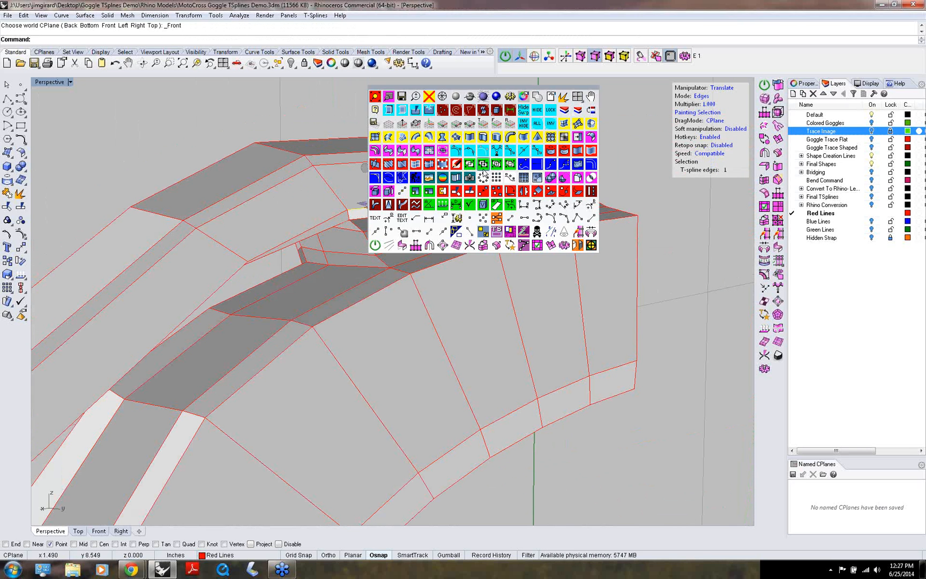
click(456, 124)
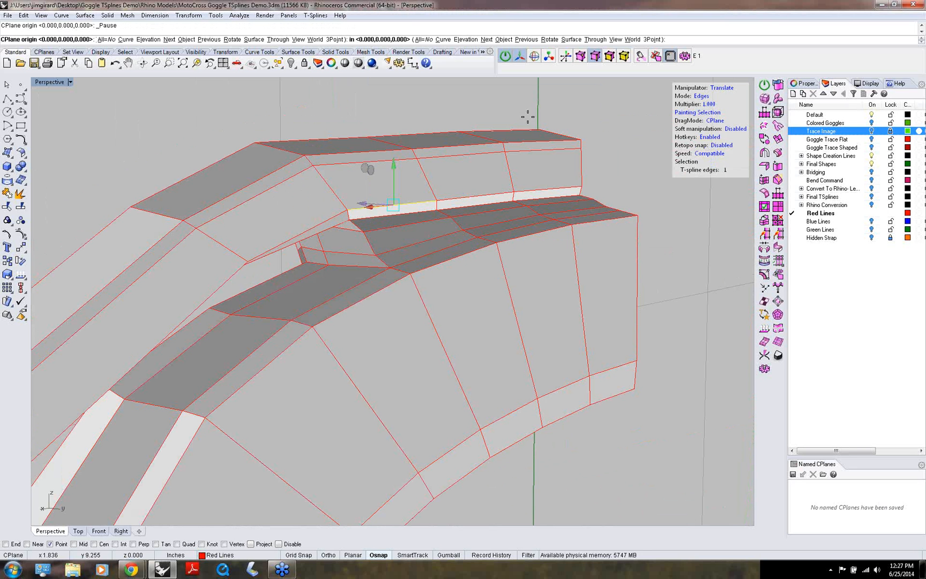
click(582, 140)
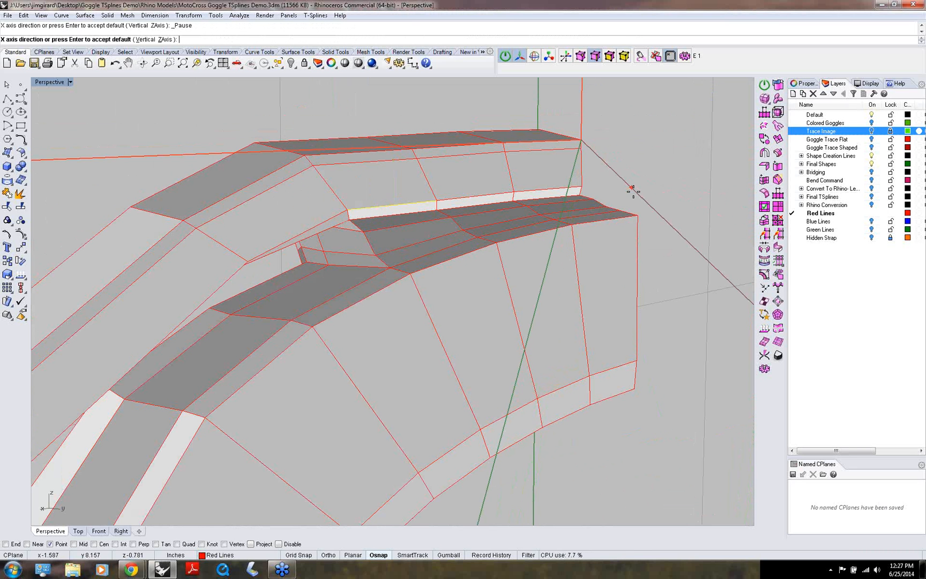
click(638, 215)
right_drag(610, 228, 599, 232)
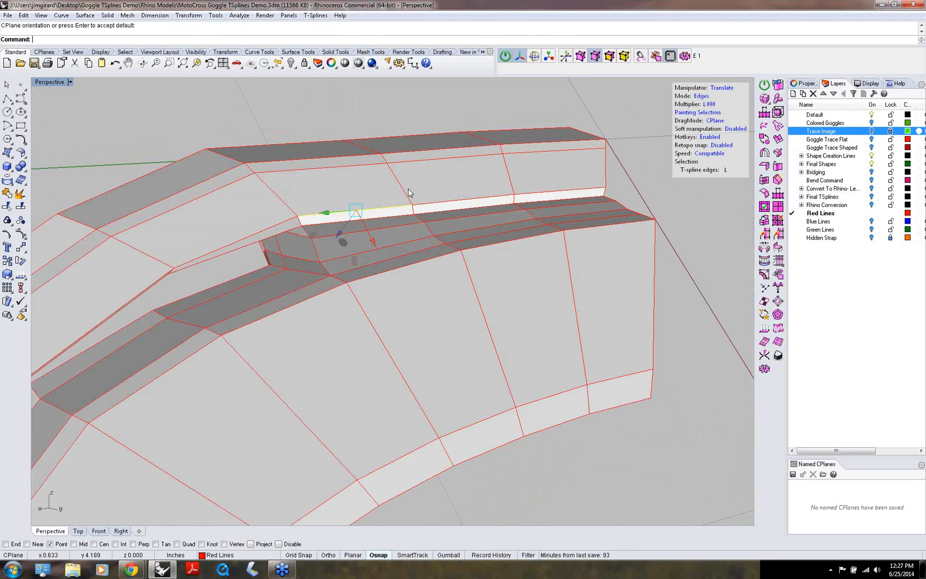
- Project the 21 faces on the back of the bridged section onto the construction plane, deleting the input objects, and restore the smooth display
right_drag(409, 195, 415, 204)
key(d)
mouse_move(334, 193)
mouse_down()
mouse_move(396, 290)
mouse_move(455, 257)
mouse_move(467, 238)
mouse_move(480, 257)
mouse_move(441, 215)
mouse_move(428, 173)
mouse_move(516, 160)
mouse_move(574, 229)
mouse_up()
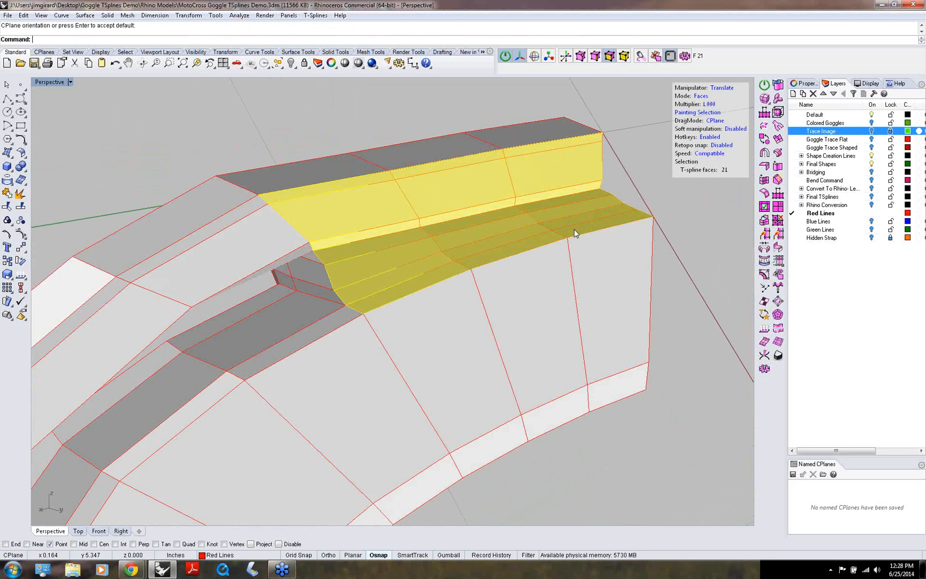
right_drag(354, 249, 466, 234)
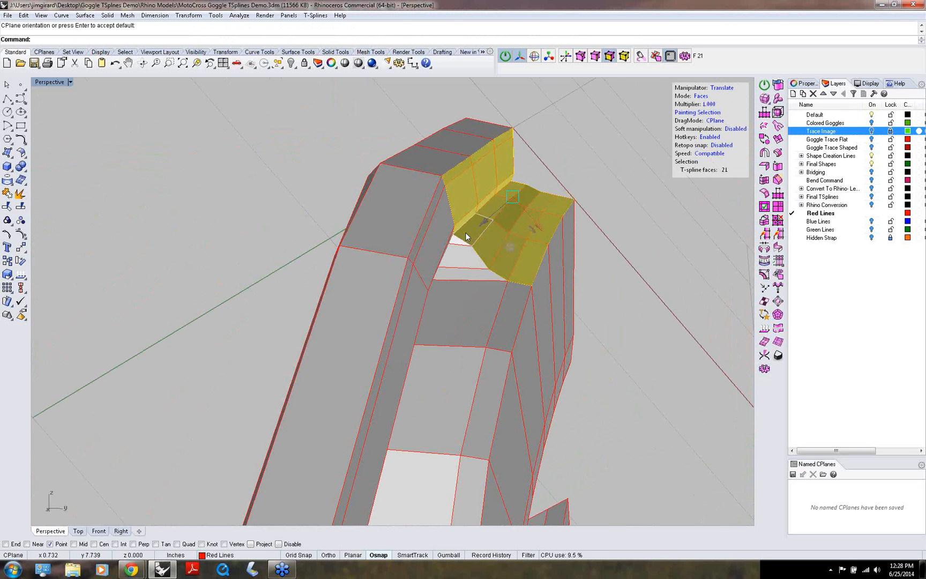
middle_click(466, 234)
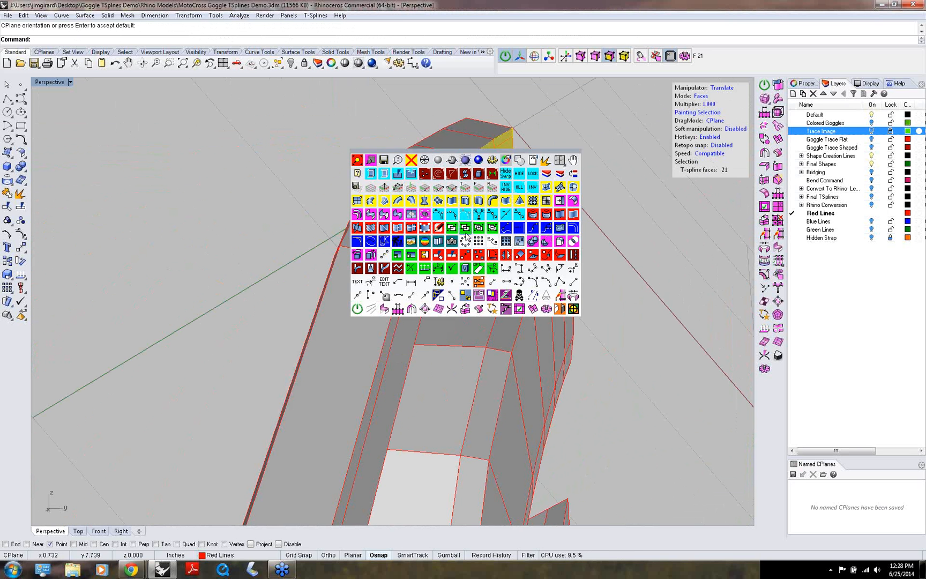
click(506, 296)
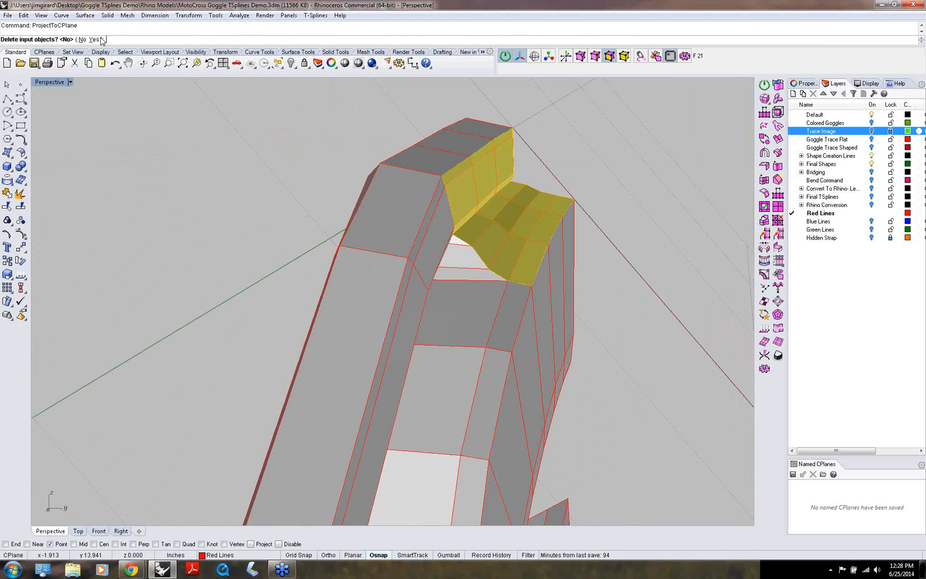
click(94, 40)
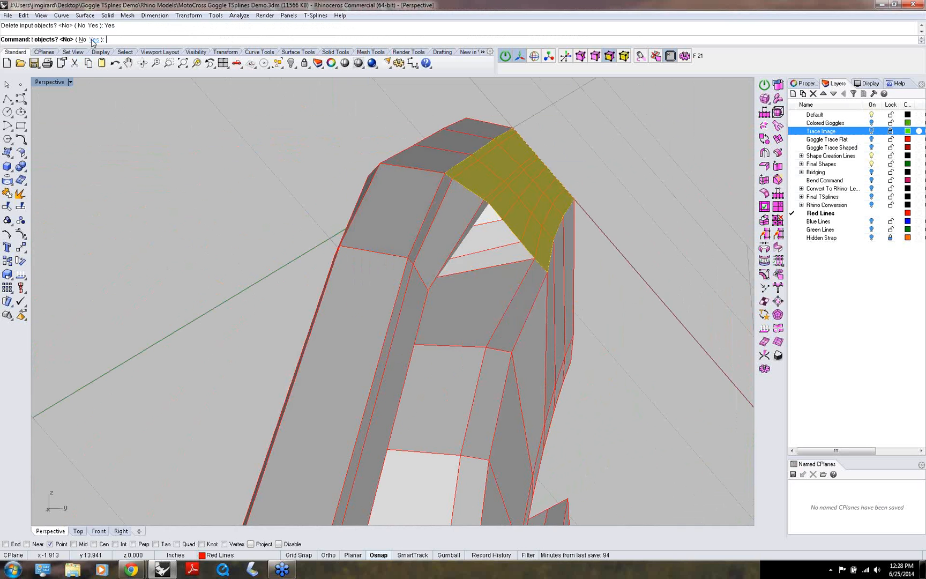
click(248, 177)
right_drag(368, 191, 364, 250)
key(d)
- Reset the construction plane to World Front
middle_click(365, 252)
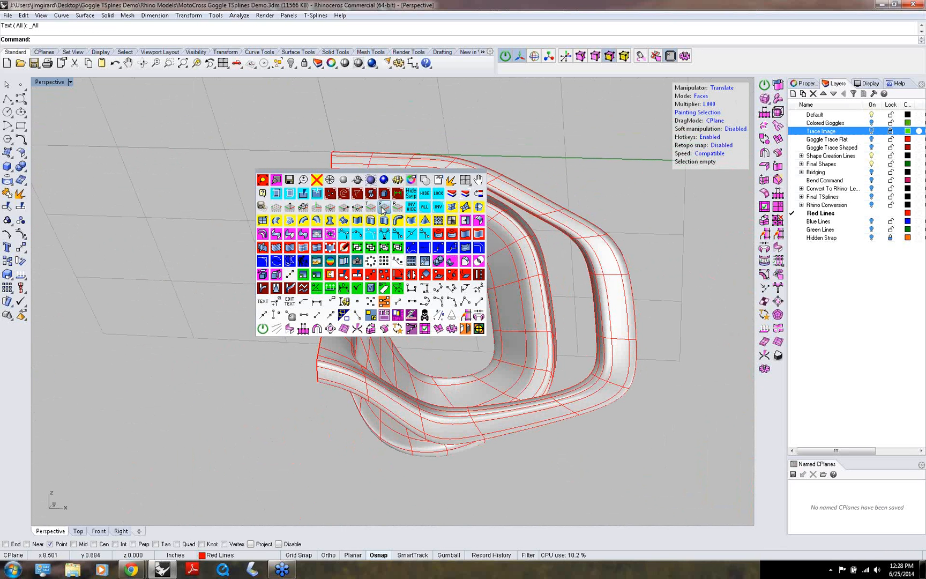
key(Escape)
right_drag(426, 303, 389, 295)
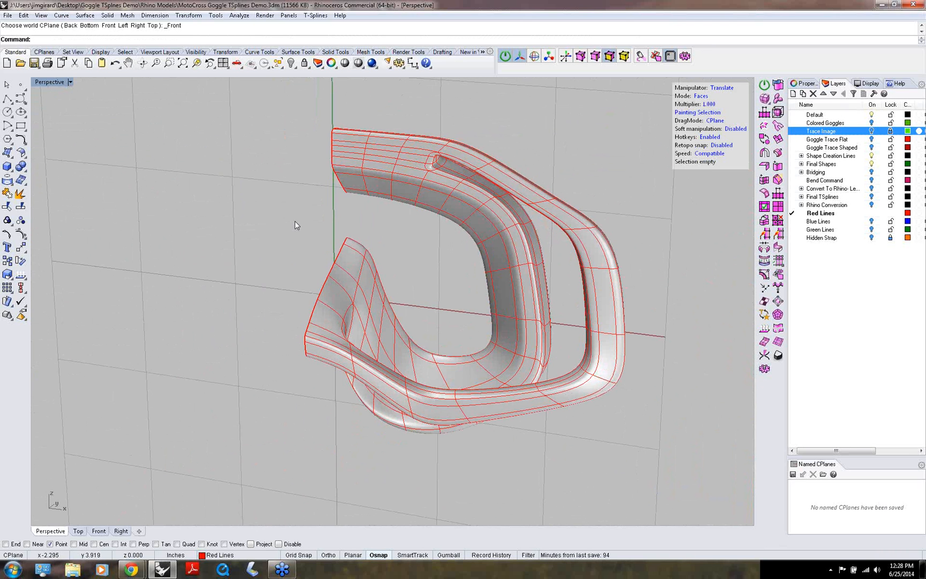
right_drag(289, 239, 308, 244)
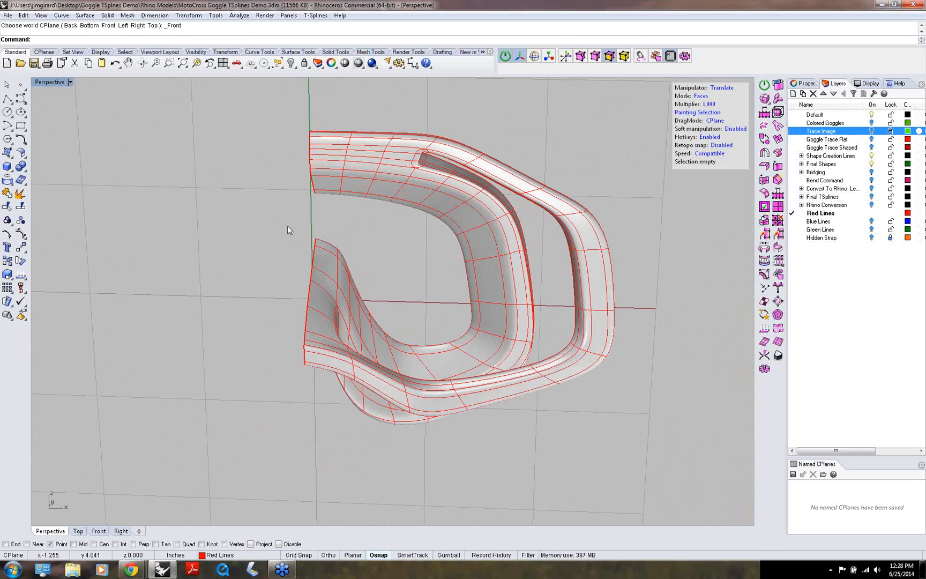
- Project the upper and lower open edge loops at the centre line onto the World Right construction plane, deleting the input objects
key(2)
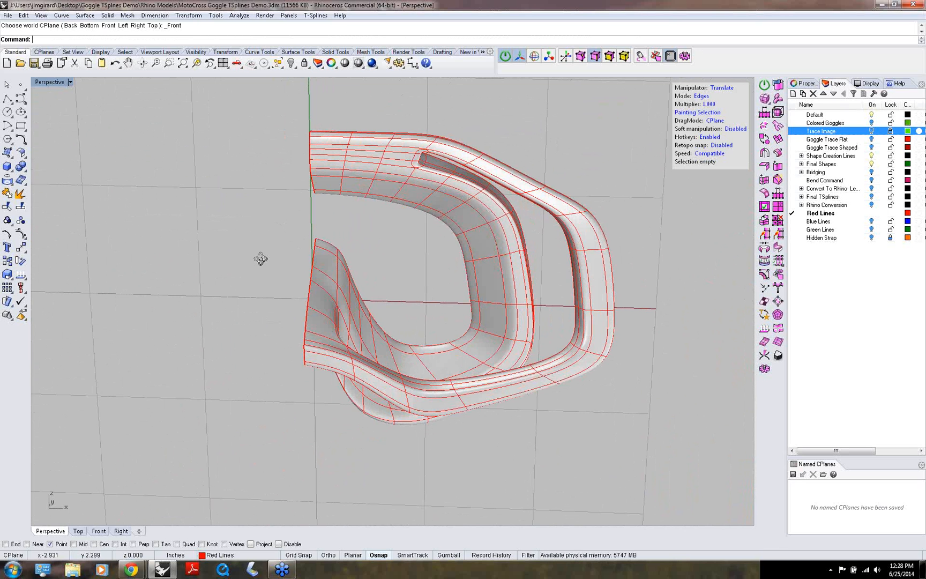
right_drag(261, 257, 269, 225)
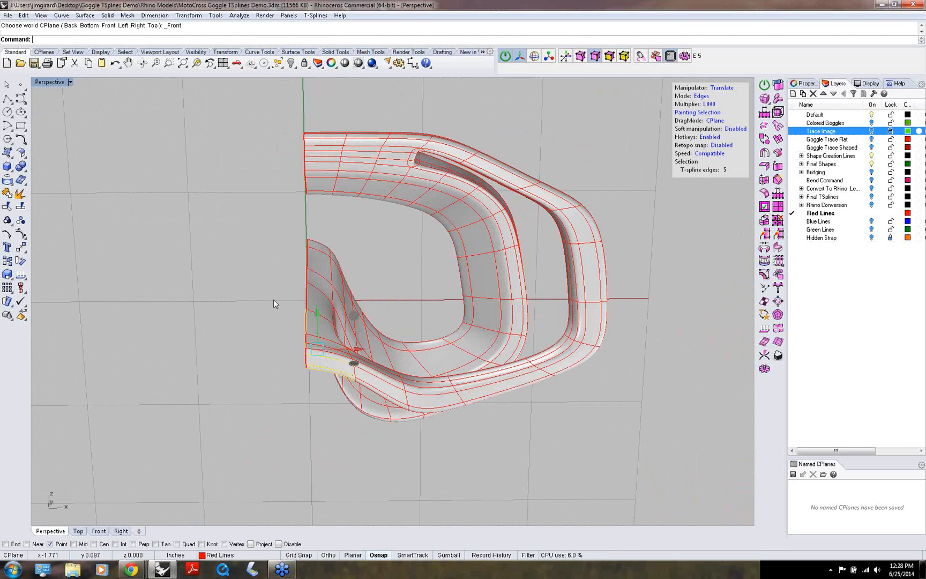
click(305, 262)
double_click(306, 265)
right_drag(296, 263, 314, 160)
shift+double_click(320, 164)
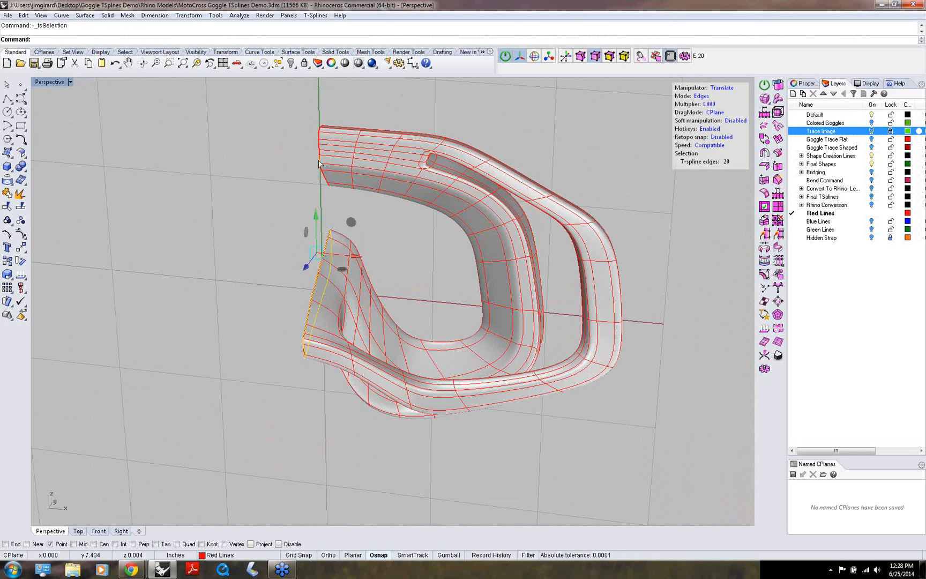
middle_click(305, 221)
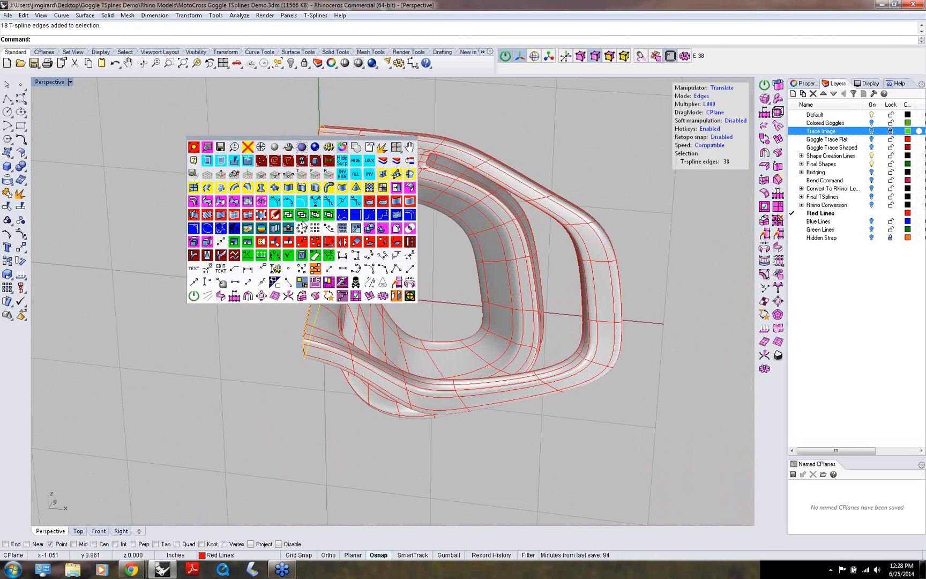
click(327, 179)
right_drag(343, 241, 325, 205)
middle_click(324, 205)
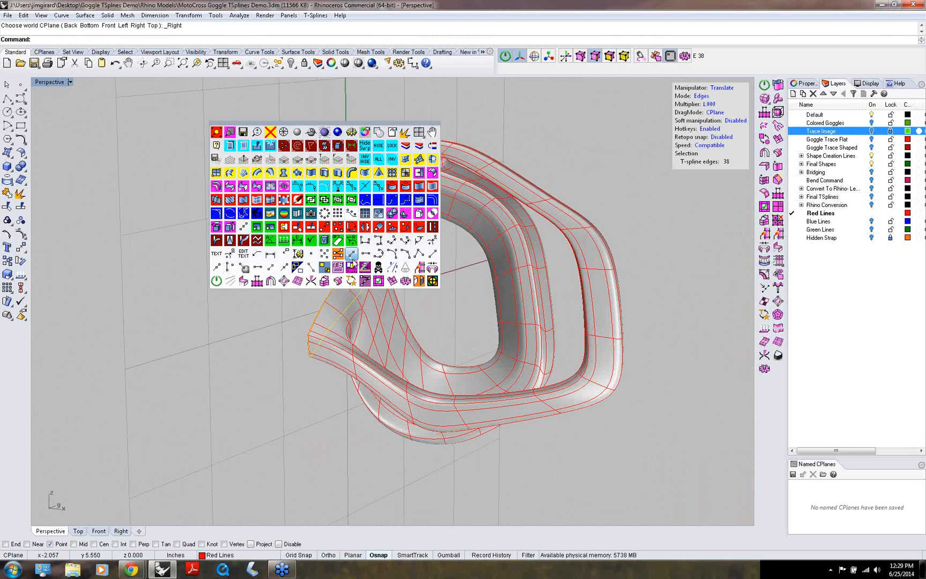
click(364, 266)
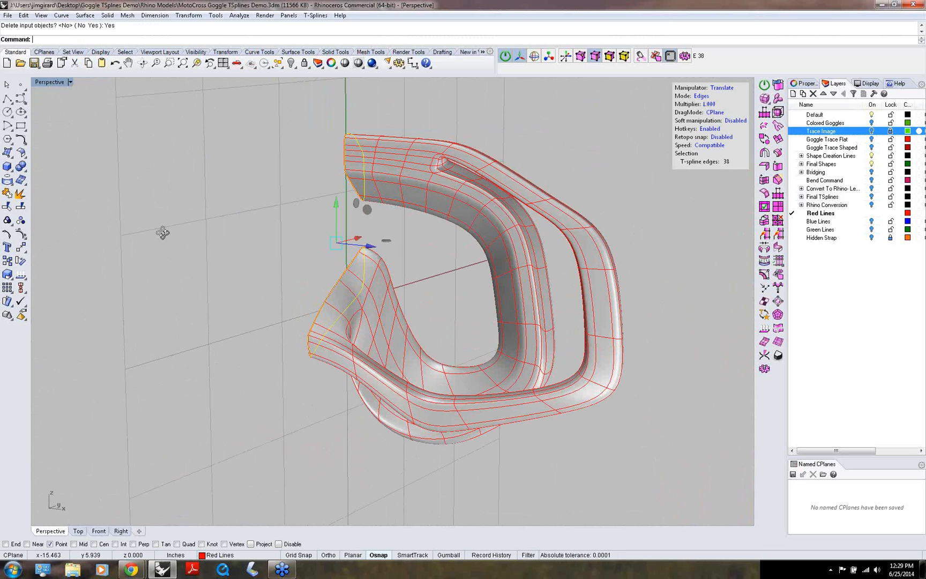
- Select all vertices of the half frame, weld them and remove the creases
right_drag(162, 233, 192, 244)
right_drag(199, 246, 204, 251)
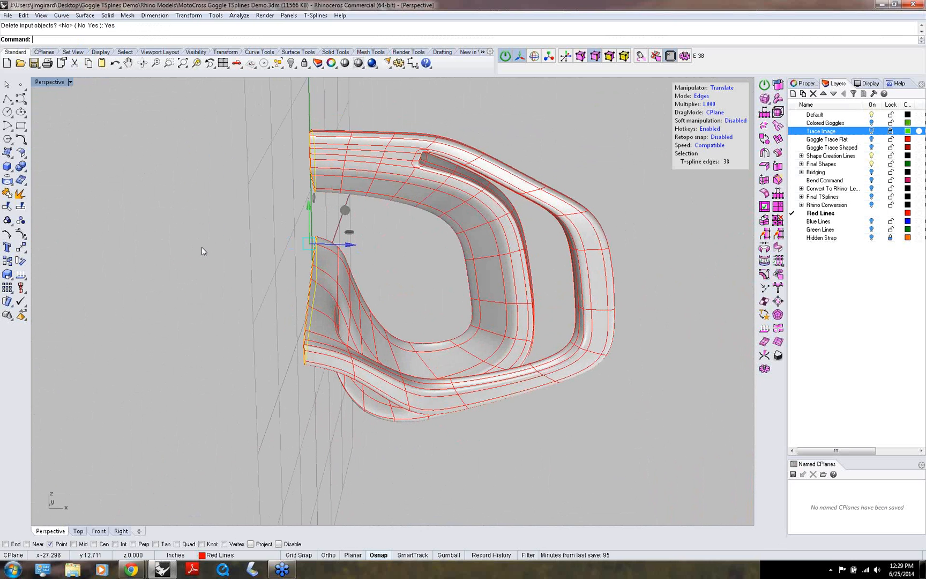
key(a)
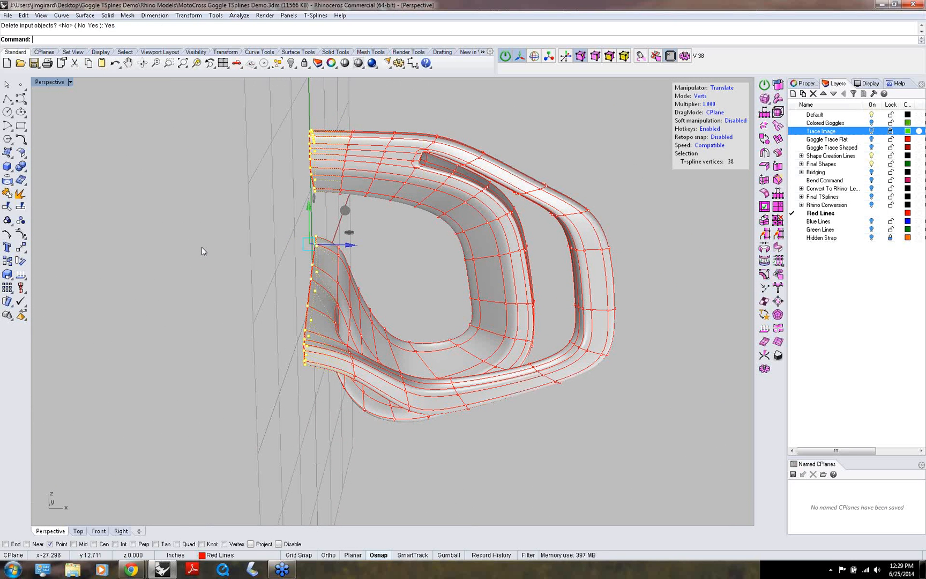
key(ctrl+a)
right_click(202, 247)
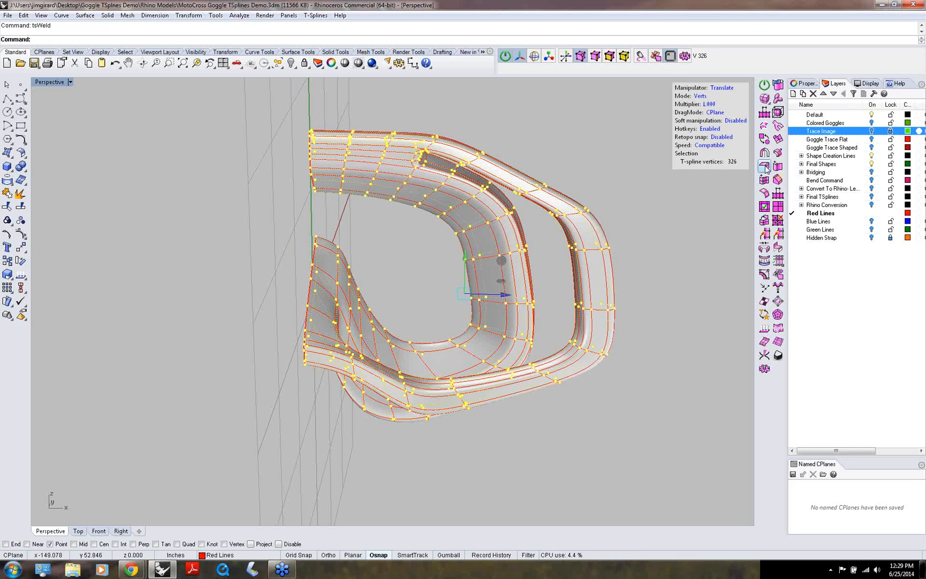
right_click(767, 168)
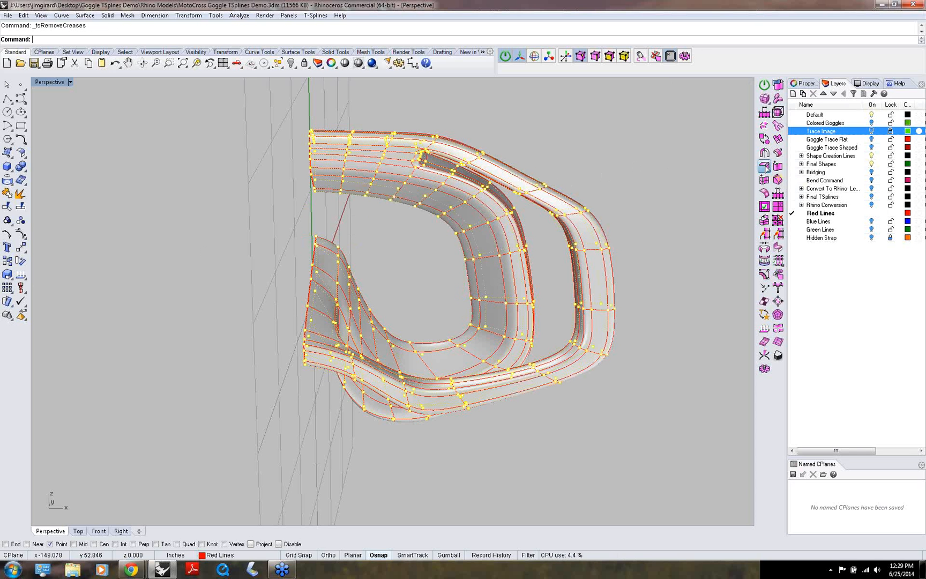
- Set the construction plane to World Front
right_drag(544, 149, 513, 159)
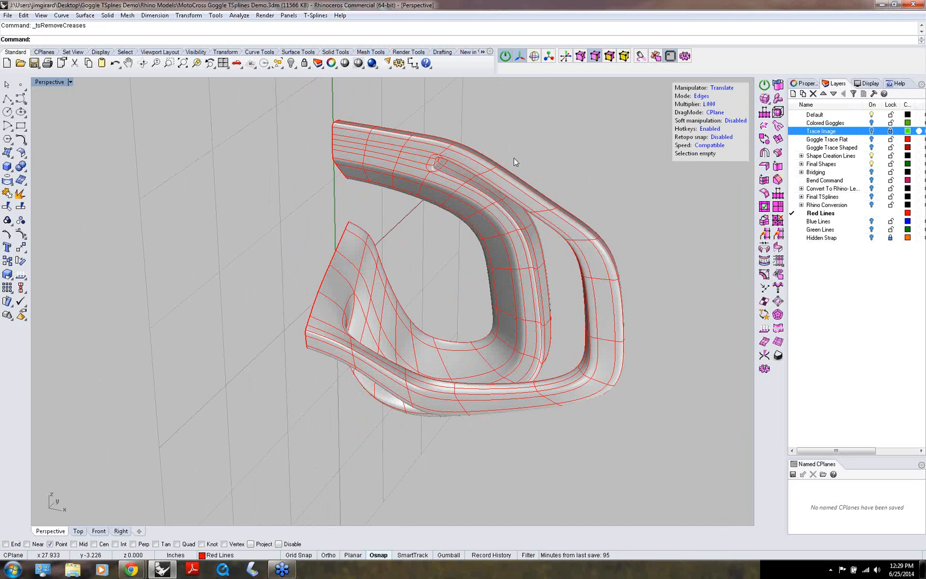
middle_click(421, 265)
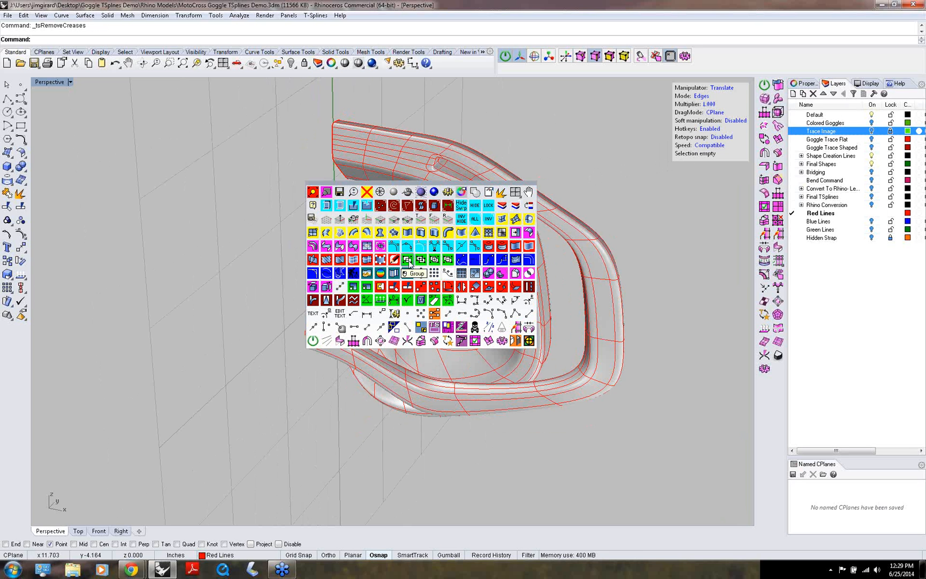
click(434, 219)
- Add axial symmetry to the half frame, with weld on and the symmetry plane running vertically along the centre line
right_drag(309, 292, 358, 305)
middle_click(358, 306)
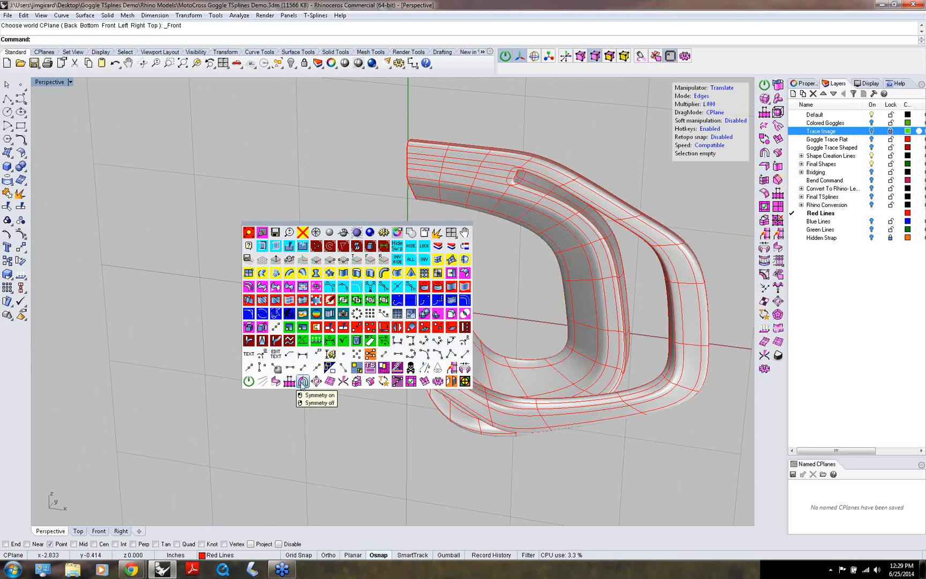
click(303, 381)
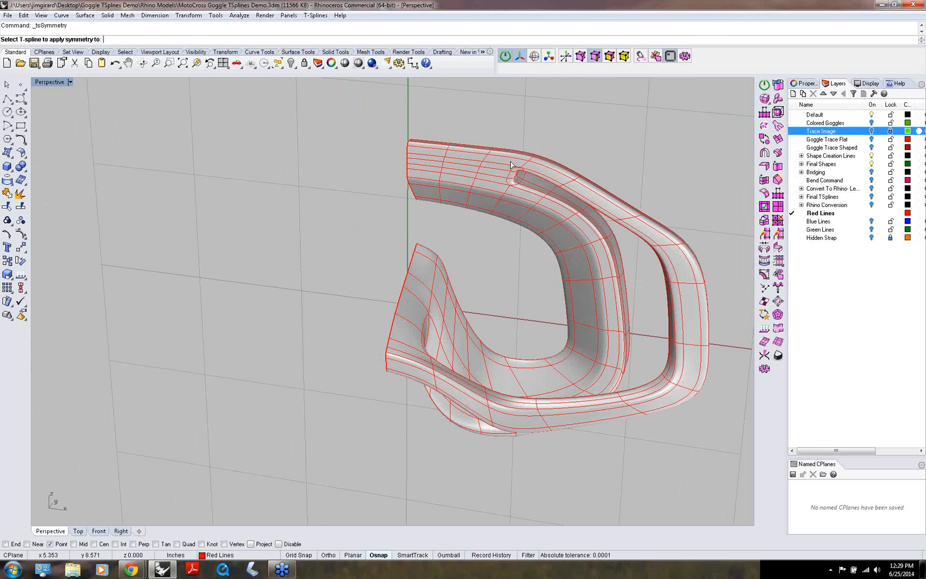
click(481, 181)
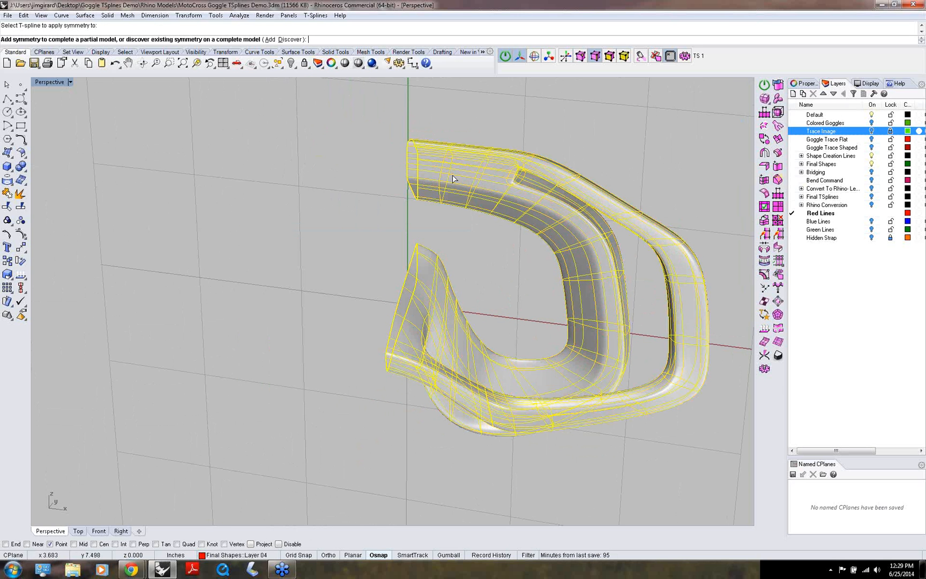
click(271, 40)
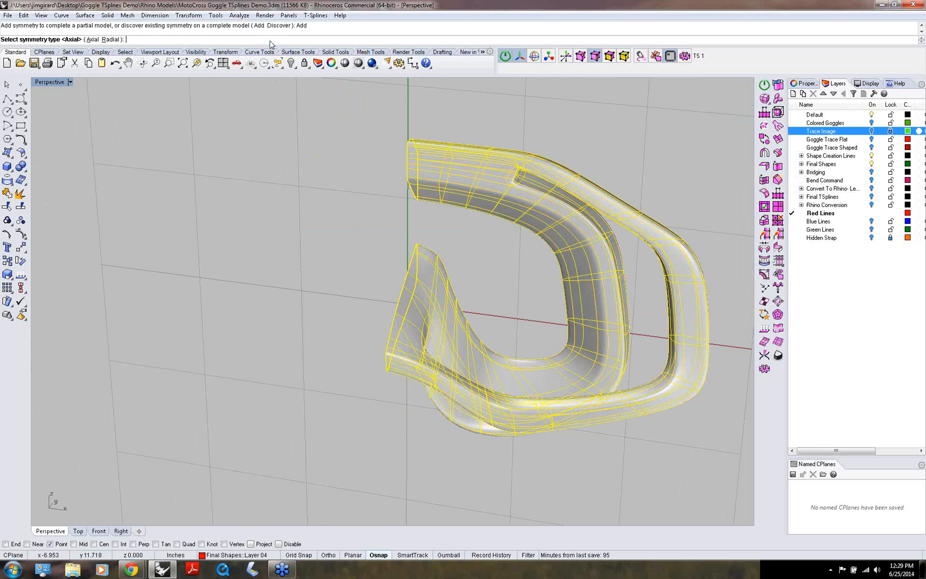
click(91, 39)
click(401, 170)
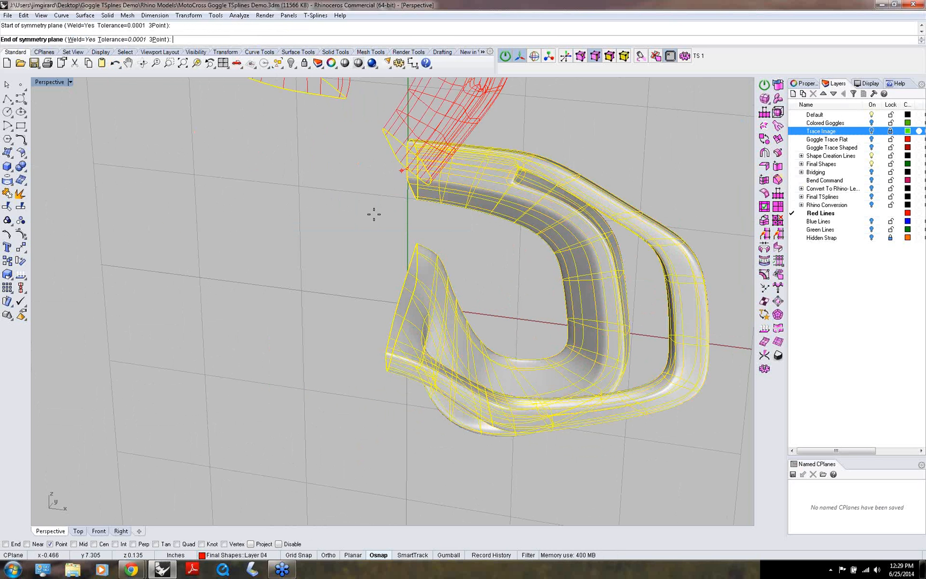
click(402, 296)
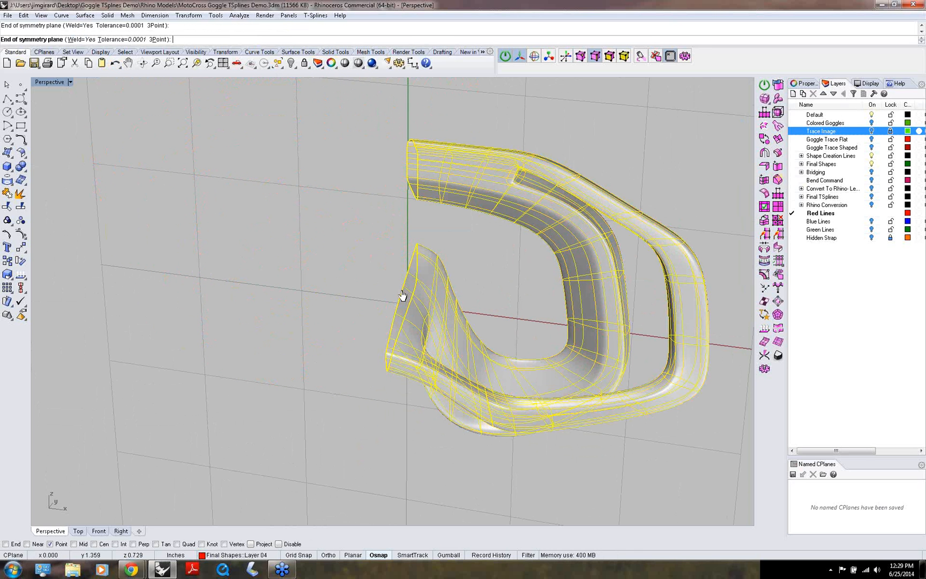
- From a view straight onto the frame's upper edge, select the 309 faces of the original half as far as the centre line
right_drag(364, 276, 403, 344)
shift+right_drag(401, 295, 409, 316)
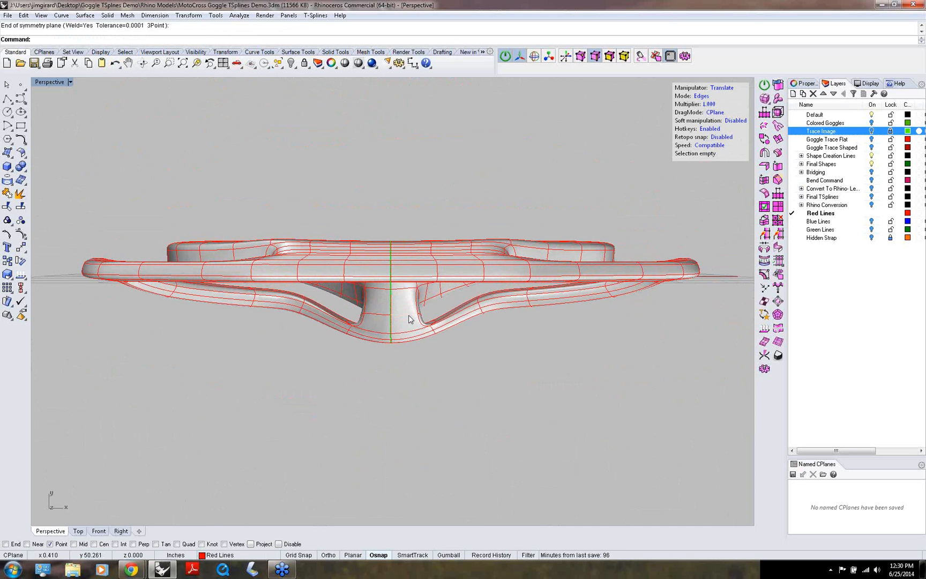
key(3)
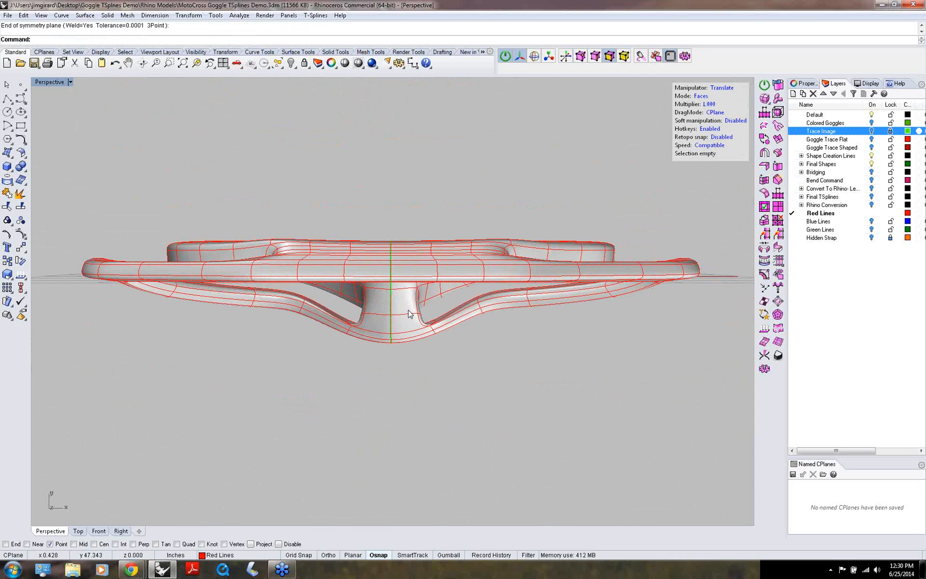
drag(725, 193, 665, 268)
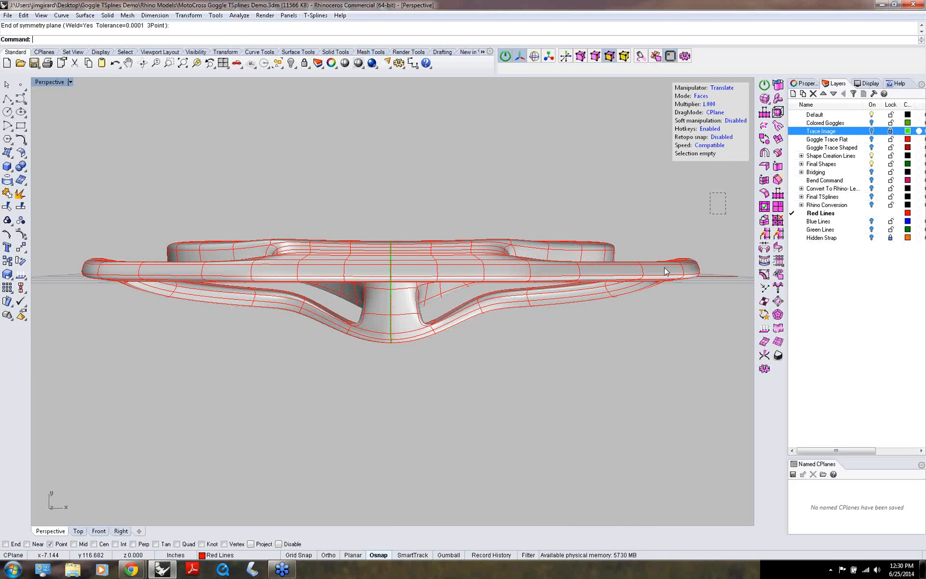
drag(402, 390, 401, 387)
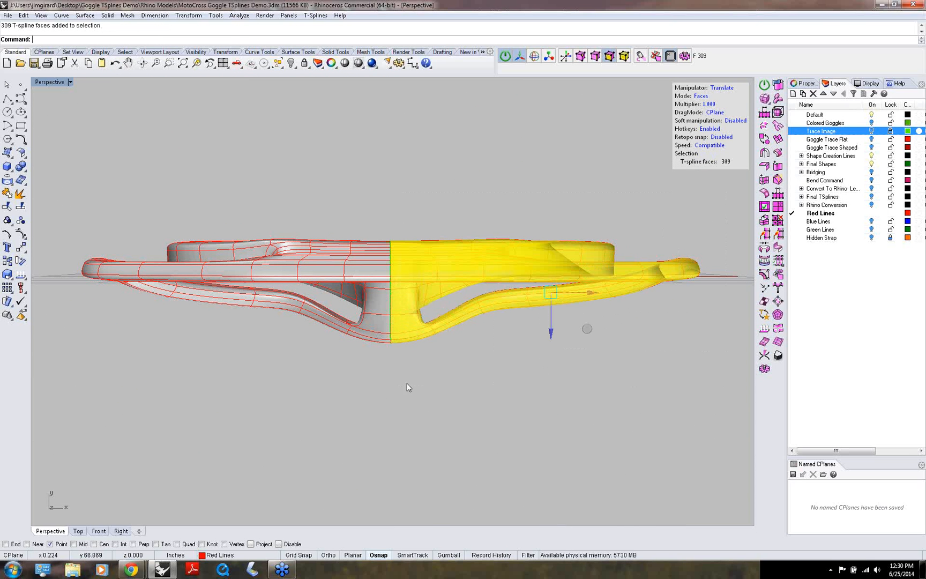
shift+right_drag(417, 374, 412, 391)
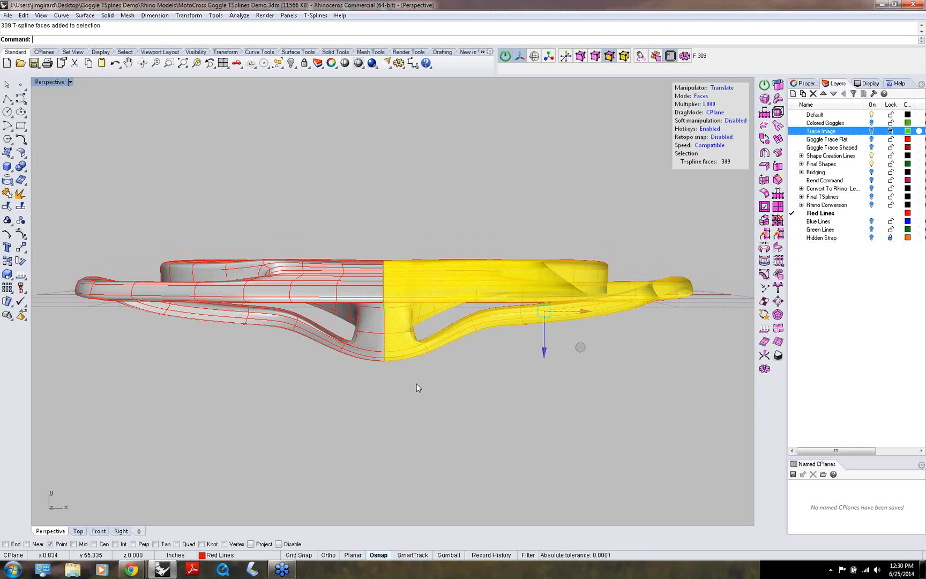
- Bend the selected half on the World Top plane, with a spine from the centre line to the outer end, through about x 10.6, y 5.5
key(Escape)
text(bend)
key(Return)
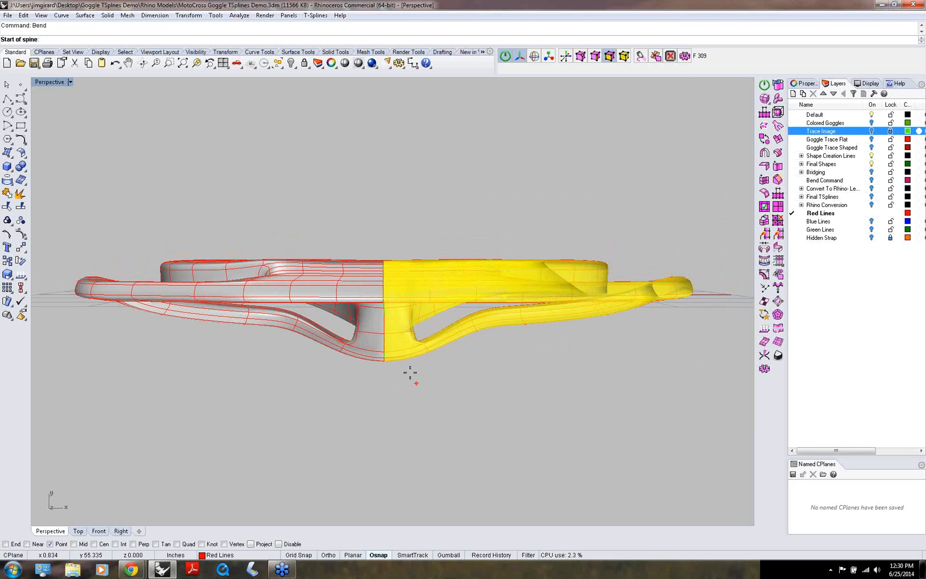
middle_click(382, 249)
click(381, 202)
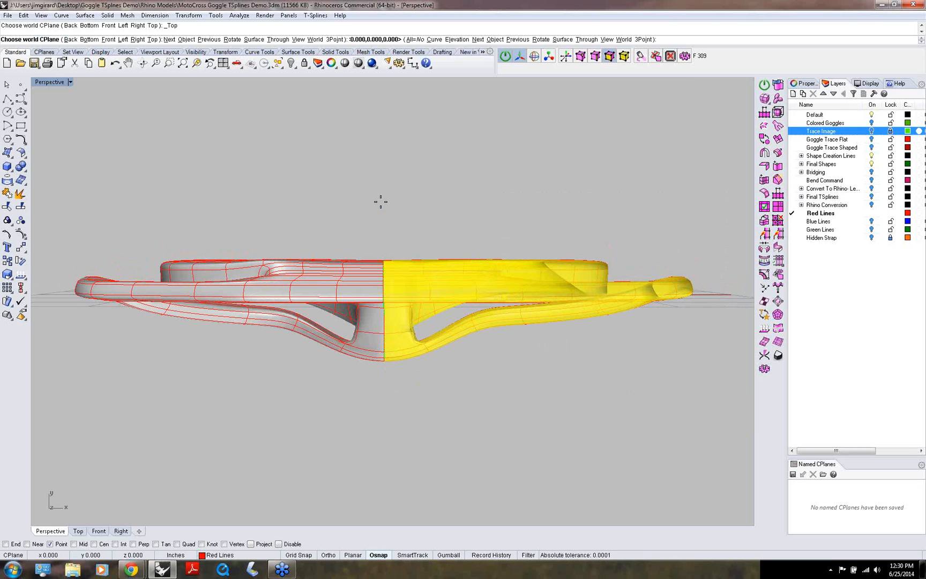
click(385, 250)
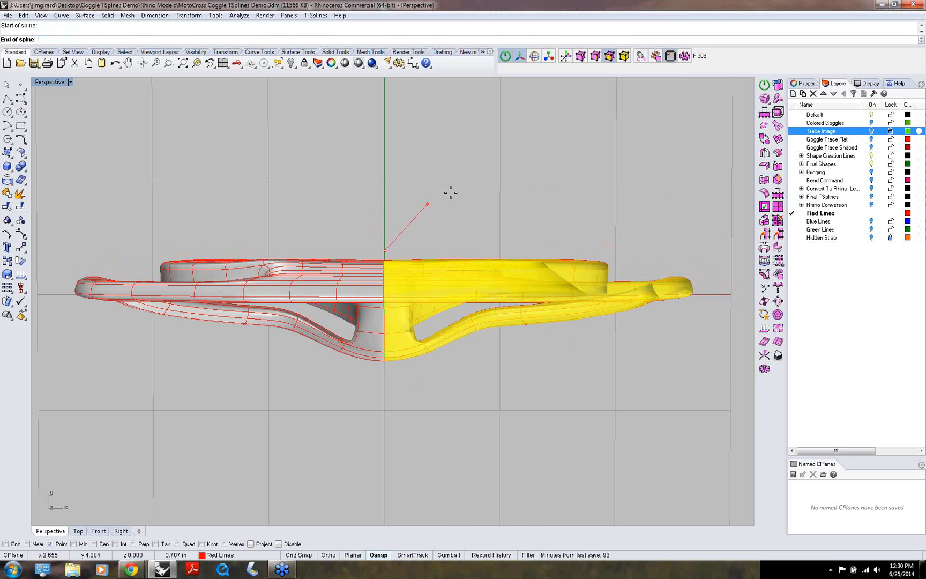
click(676, 254)
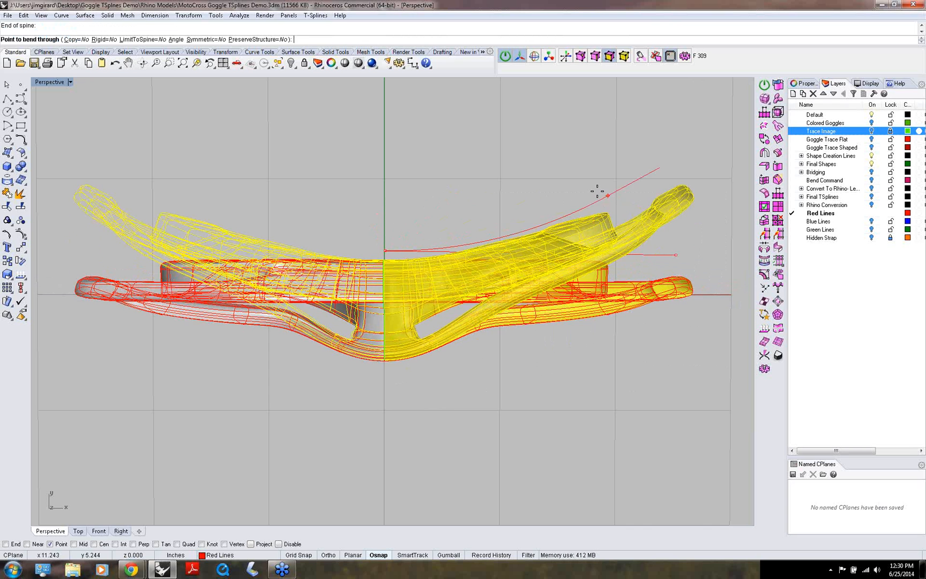
click(590, 189)
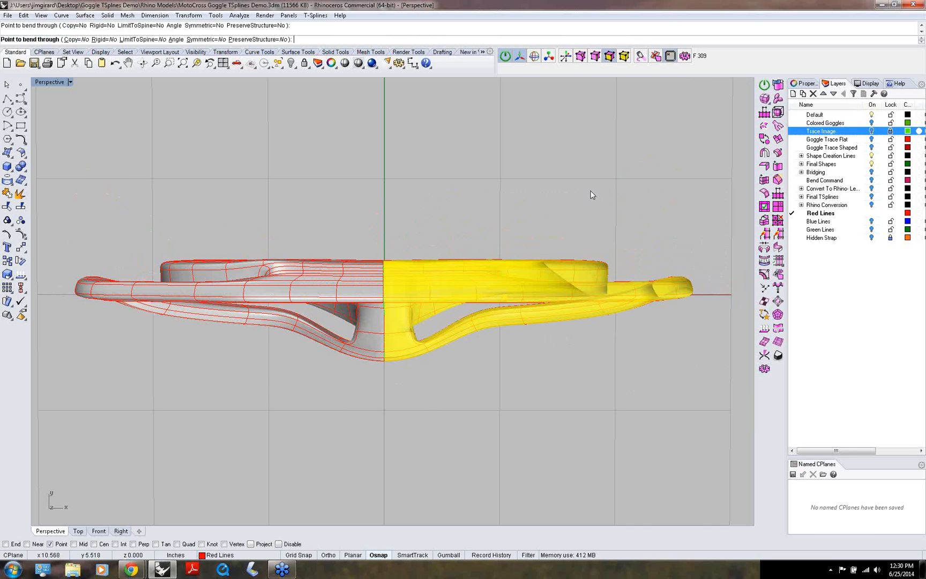
click(412, 227)
- Make the complete goggle frame T-spline uniform
right_drag(416, 242, 481, 161)
shift+right_drag(331, 329, 273, 300)
middle_click(265, 317)
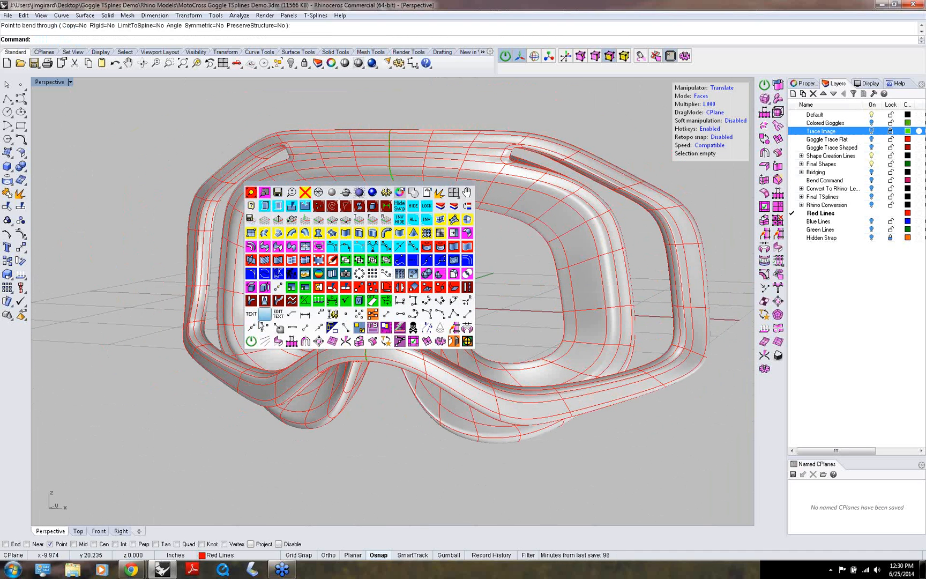
click(318, 342)
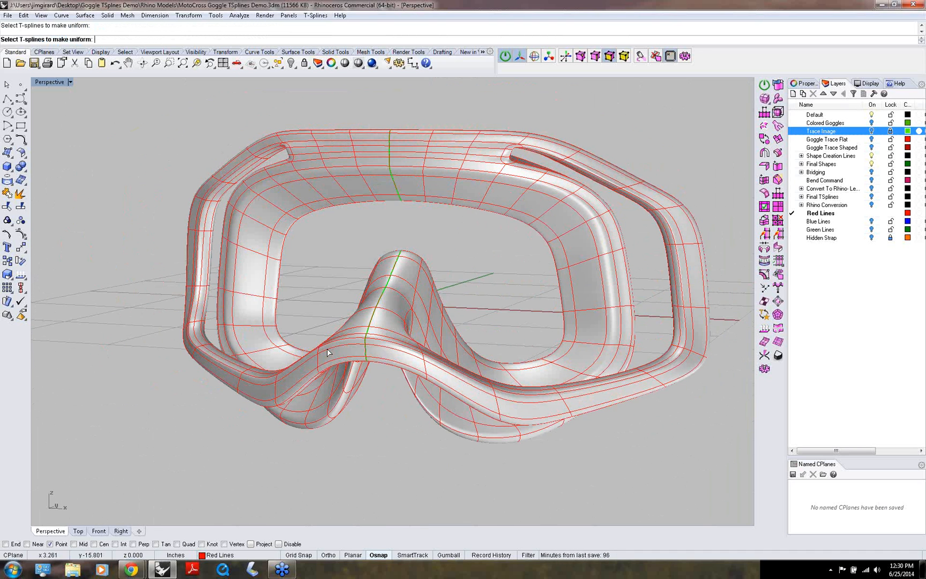
click(329, 352)
key(Return)
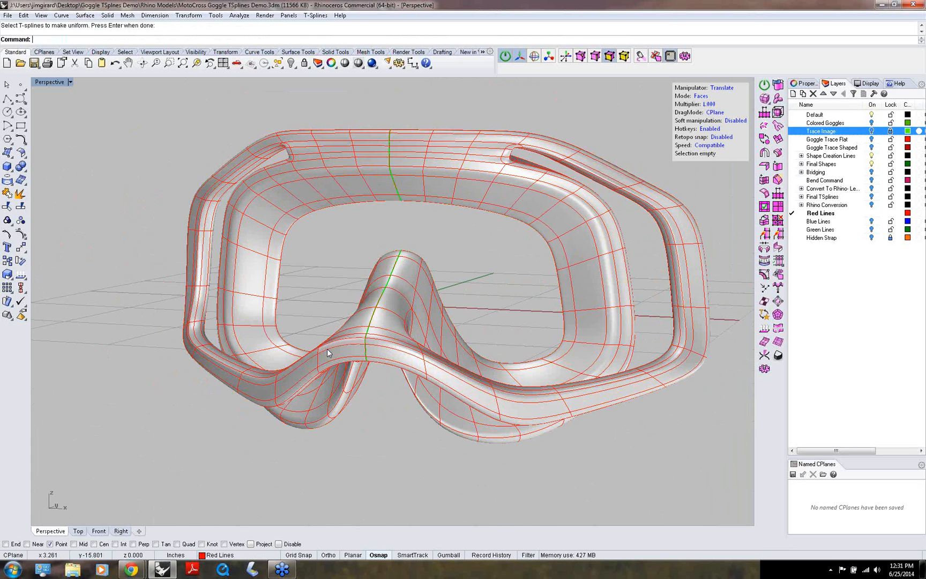
- Insert a chain of points from the centre line along the eye opening's upper inner rim, one per cross edge, down to its outer corner
right_drag(354, 275, 452, 304)
middle_click(403, 352)
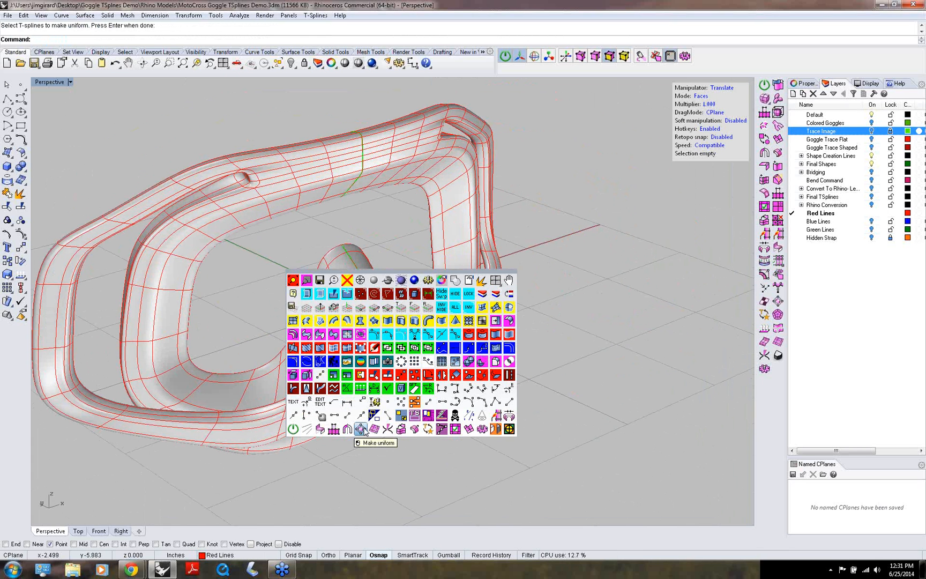
right_drag(395, 264, 445, 278)
scroll(435, 209, up, 7)
right_drag(434, 201, 377, 265)
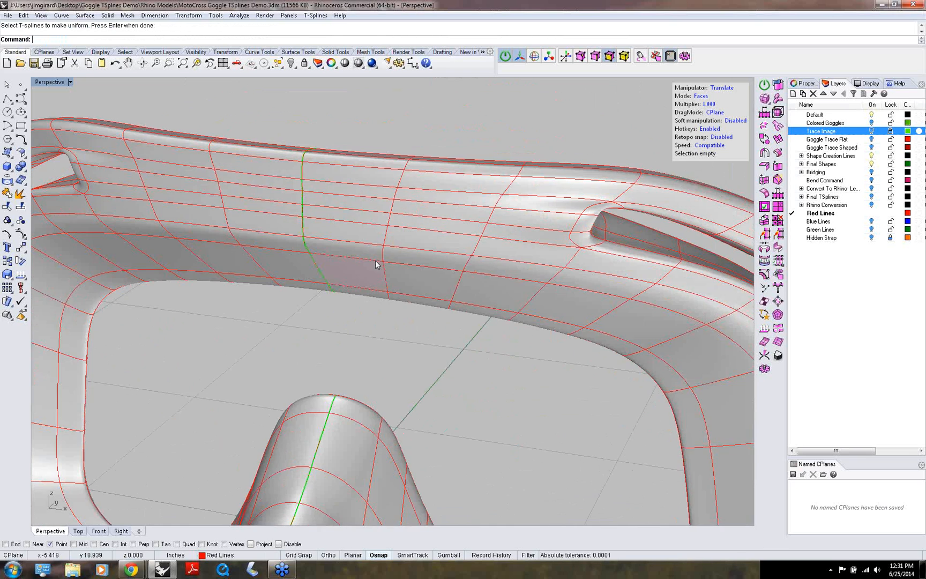
right_drag(467, 263, 343, 194)
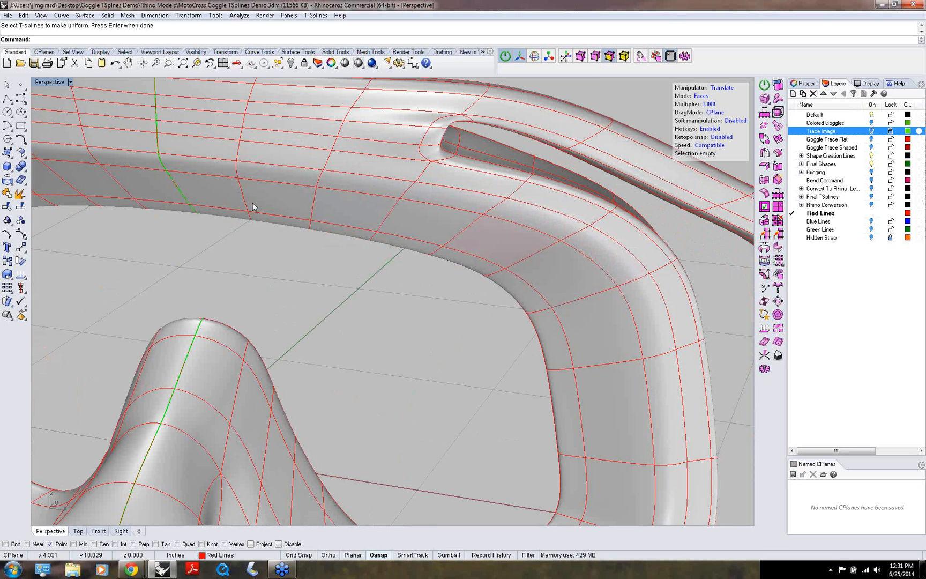
shift+right_drag(546, 272, 410, 362)
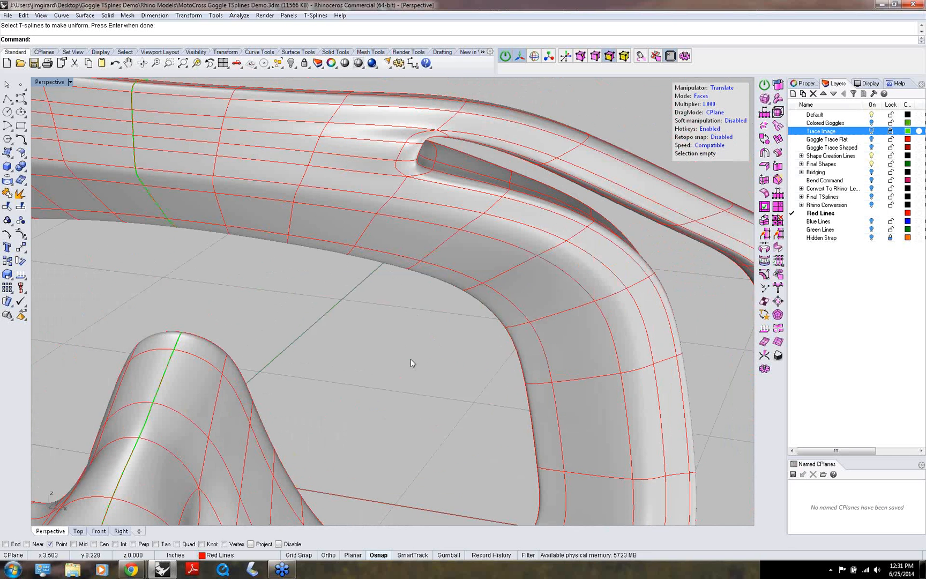
middle_click(410, 359)
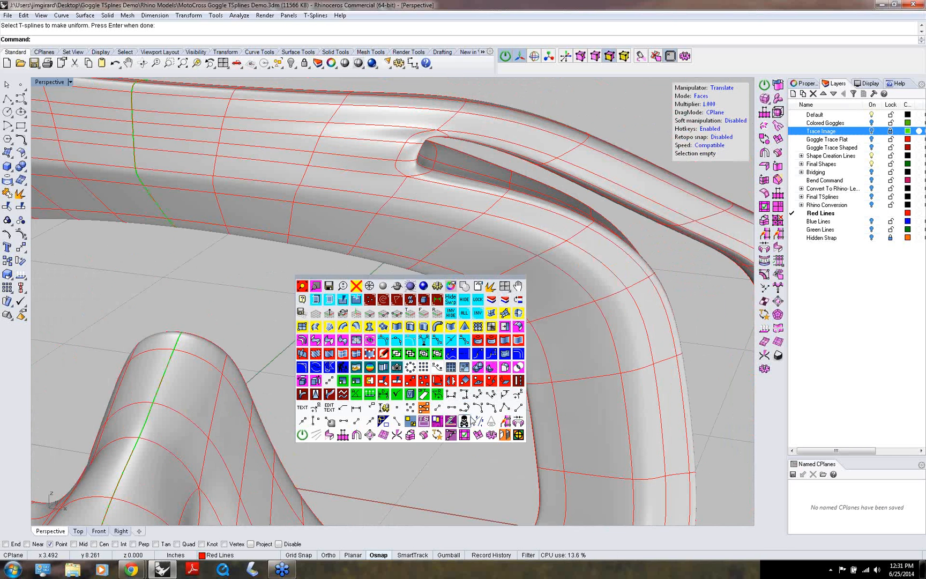
click(450, 435)
click(138, 175)
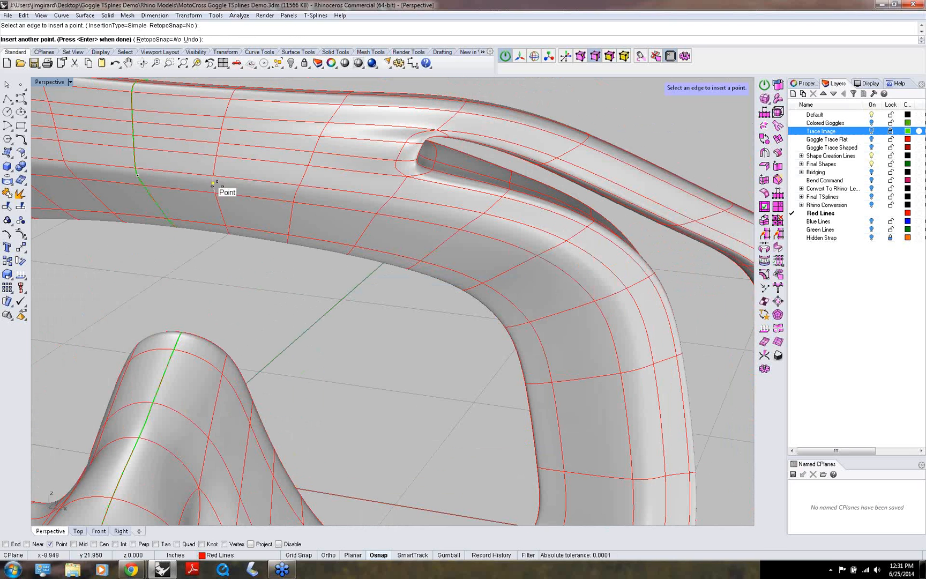
click(214, 183)
click(297, 192)
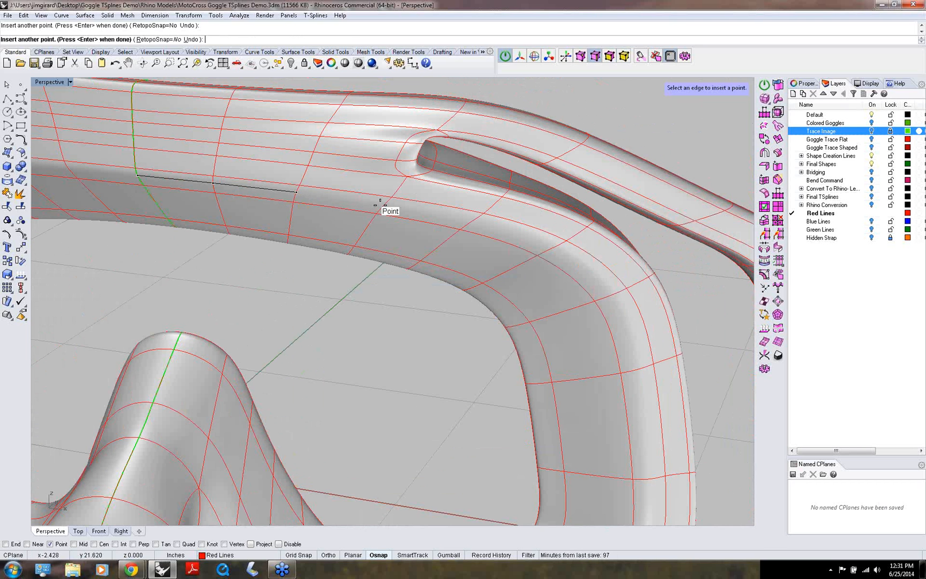
click(385, 204)
click(471, 221)
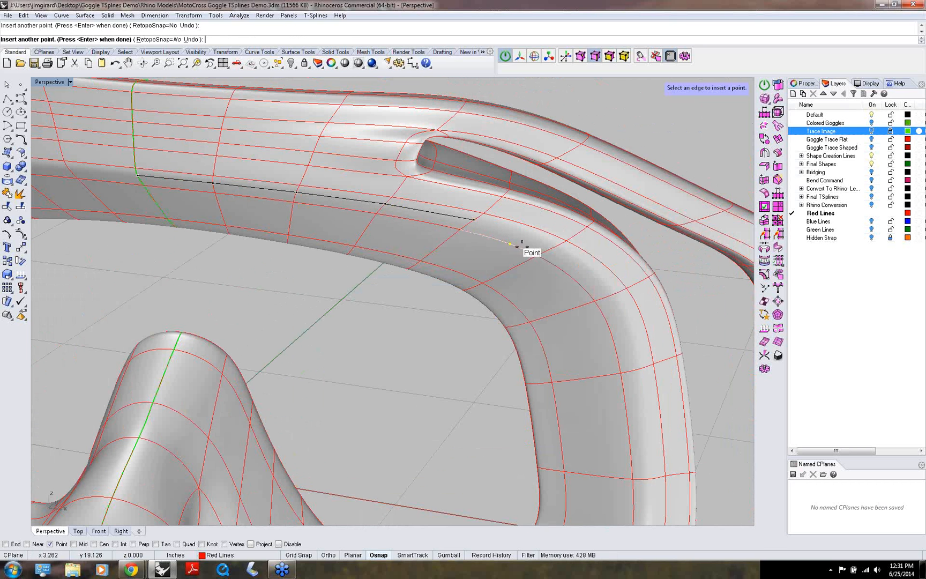
click(555, 247)
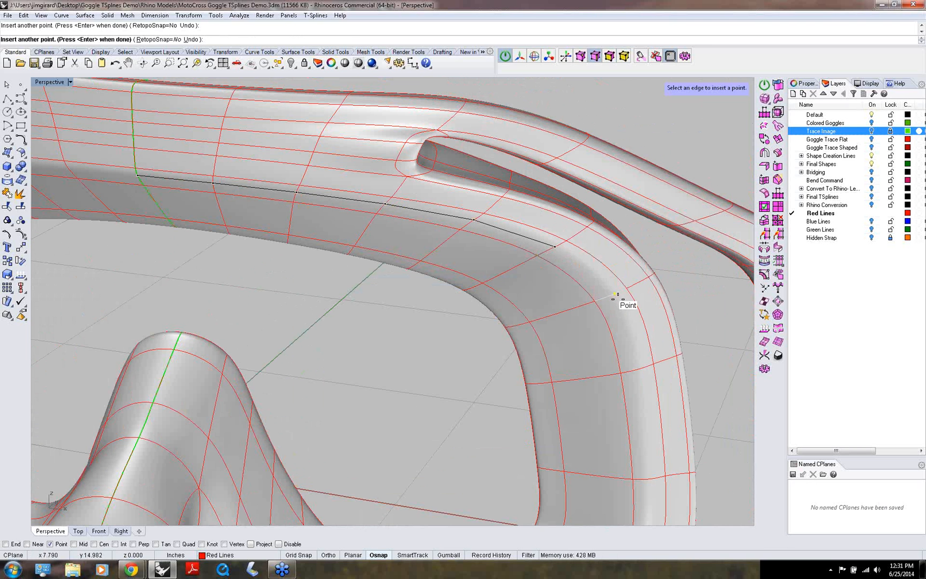
click(616, 295)
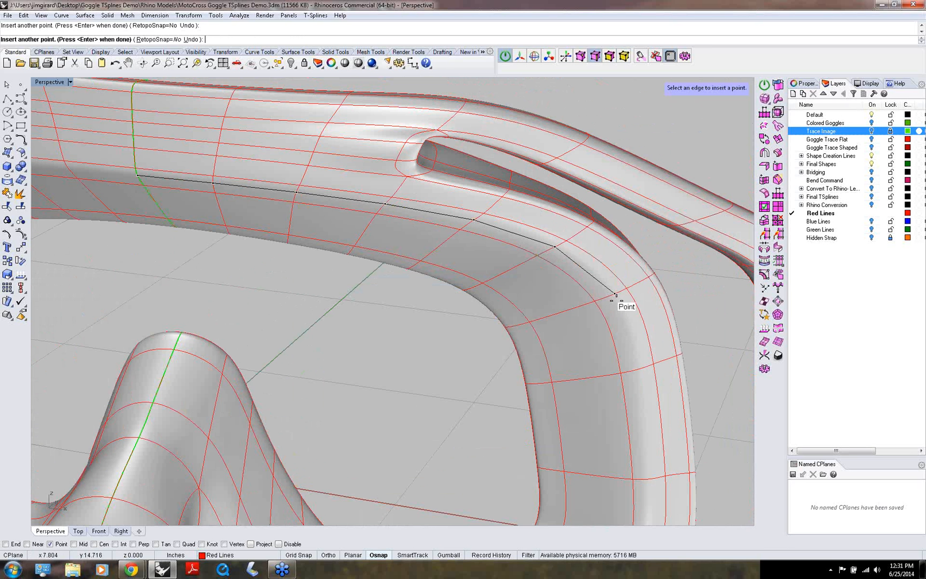
key(Return)
- Select three of the inserted edges along the outer corner of the eye opening's upper rim and delete them
right_drag(385, 328, 484, 223)
key(s)
click(484, 224)
shift+click(416, 181)
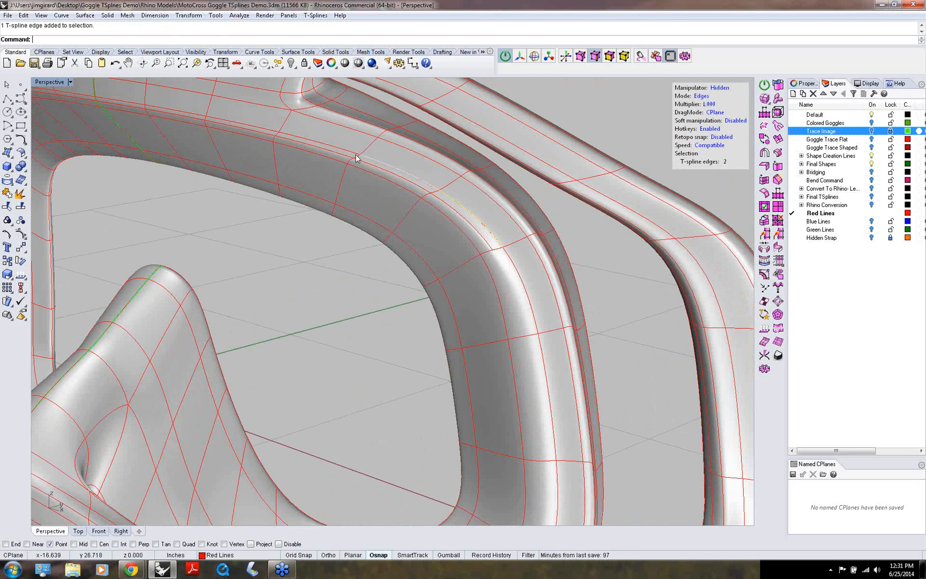
key(Delete)
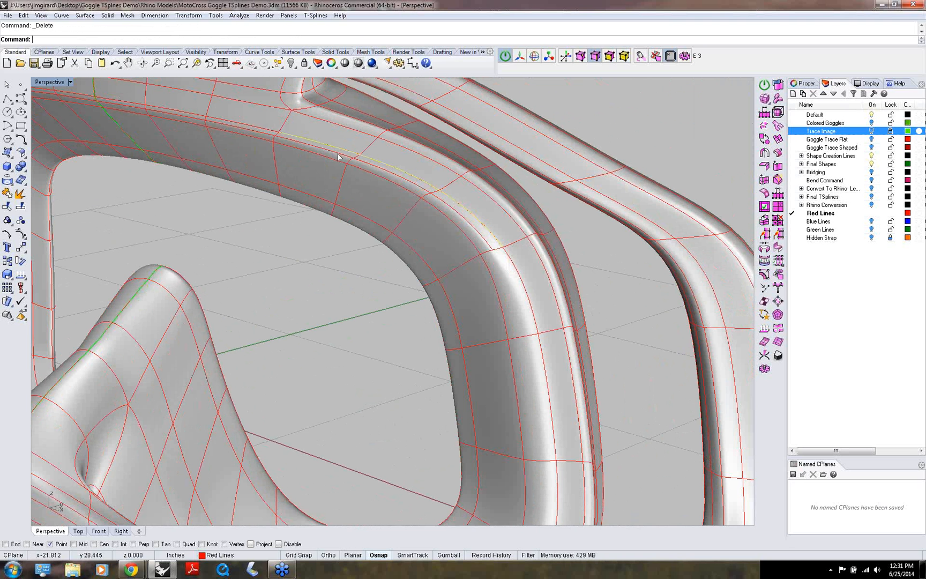
- Inspect the inner rim's surface smoothness in the rendered display without the T-spline edges, and return to the shaded display
right_drag(372, 248, 340, 161)
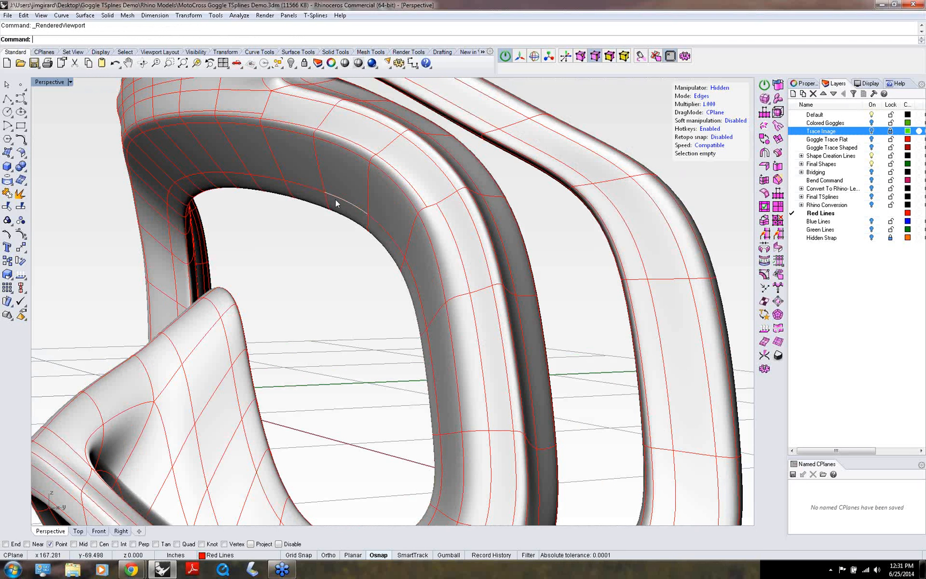
scroll(336, 203, up, 5)
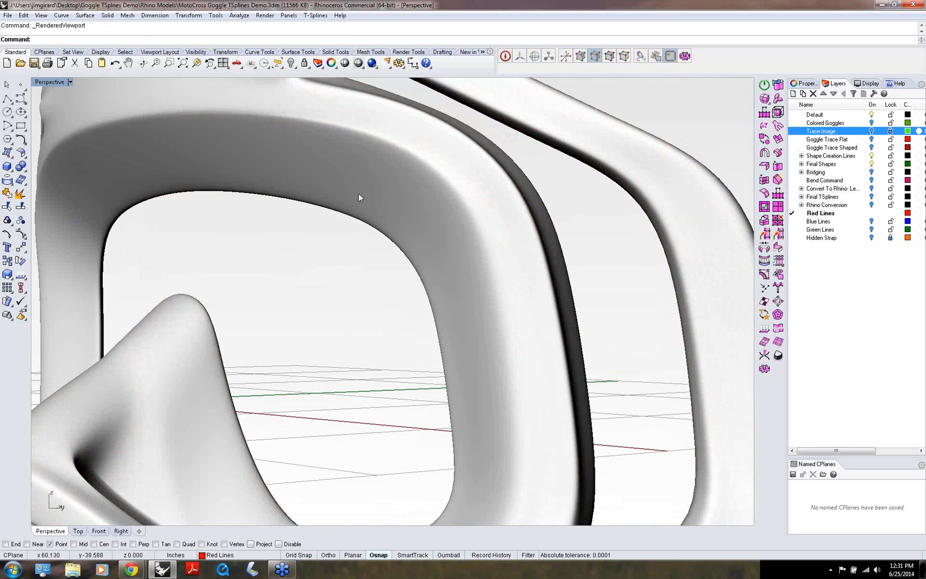
right_drag(359, 196, 392, 313)
scroll(510, 249, down, 5)
scroll(371, 298, up, 10)
scroll(372, 297, down, 6)
middle_click(392, 313)
click(368, 242)
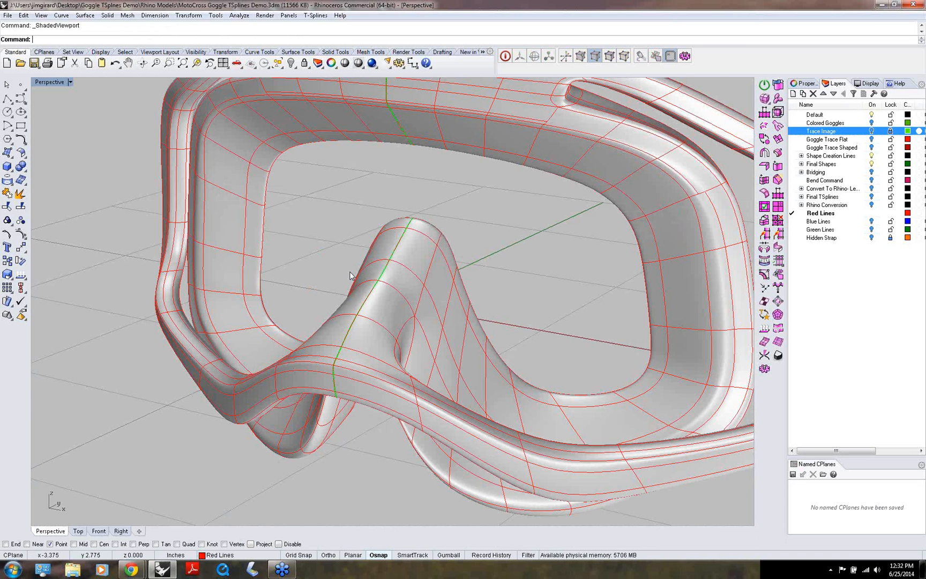
- Turn T-Splines edit mode on, switch the frame to box display and select a single vertex on the side of the nose bridge
right_drag(351, 277, 383, 284)
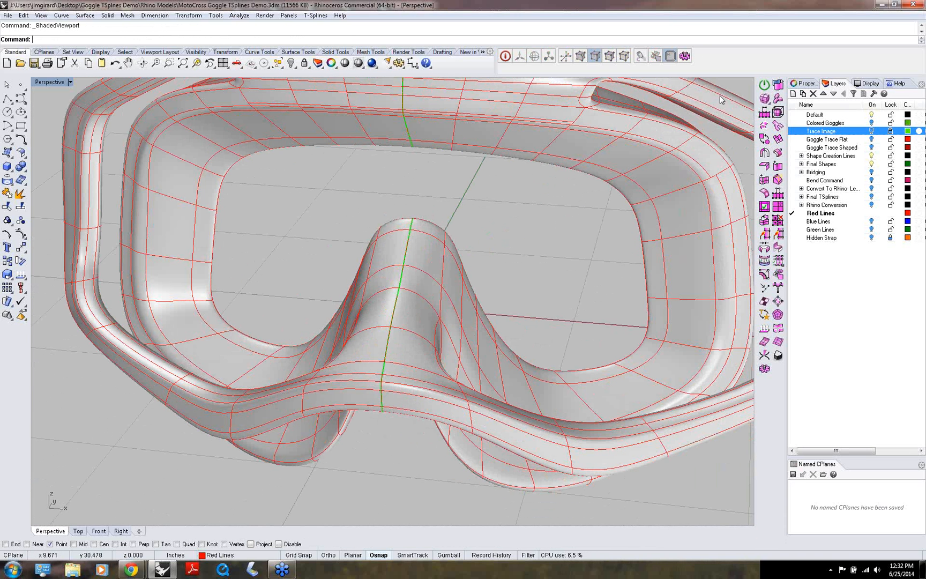
click(765, 84)
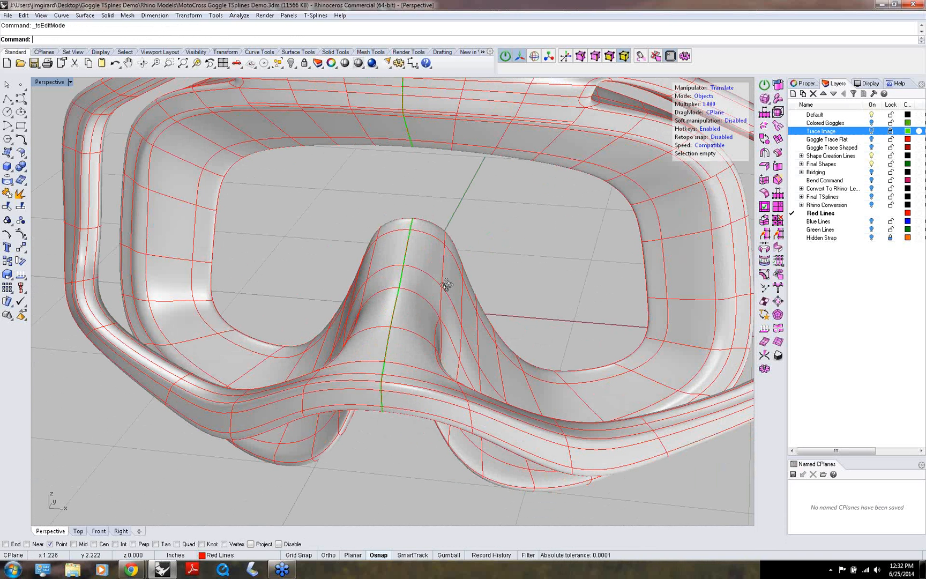
right_drag(447, 285, 343, 253)
key(Tab)
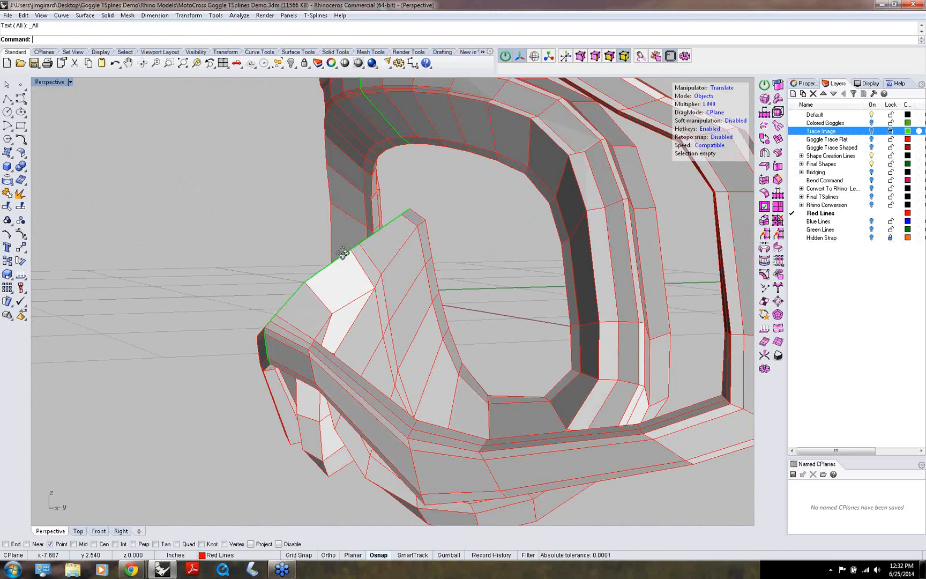
scroll(343, 253, up, 5)
key(1)
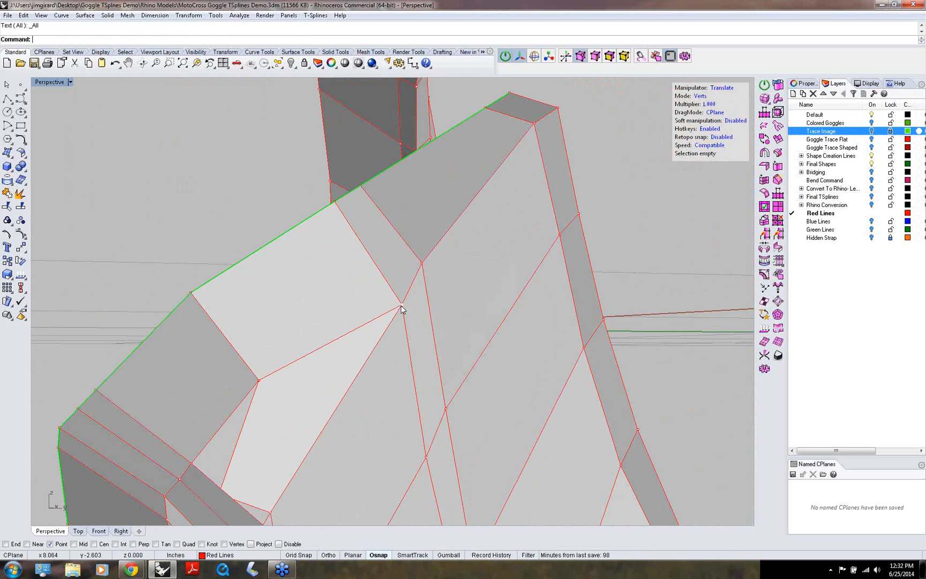
click(401, 257)
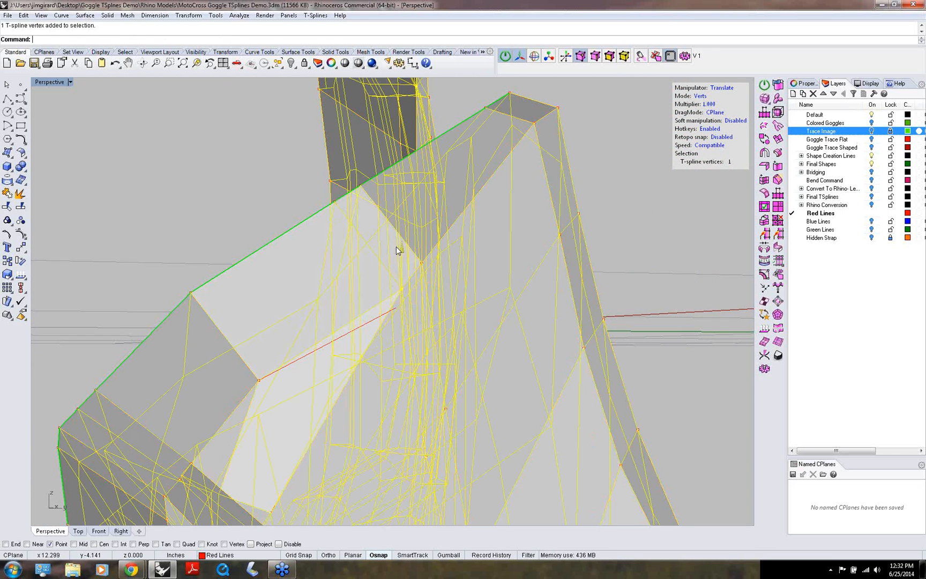
- Set the construction plane to World Right, and realign its X axis from the frame's front ridge to the nose bridge's top corner, oriented by the selected vertex
right_drag(336, 303, 202, 428)
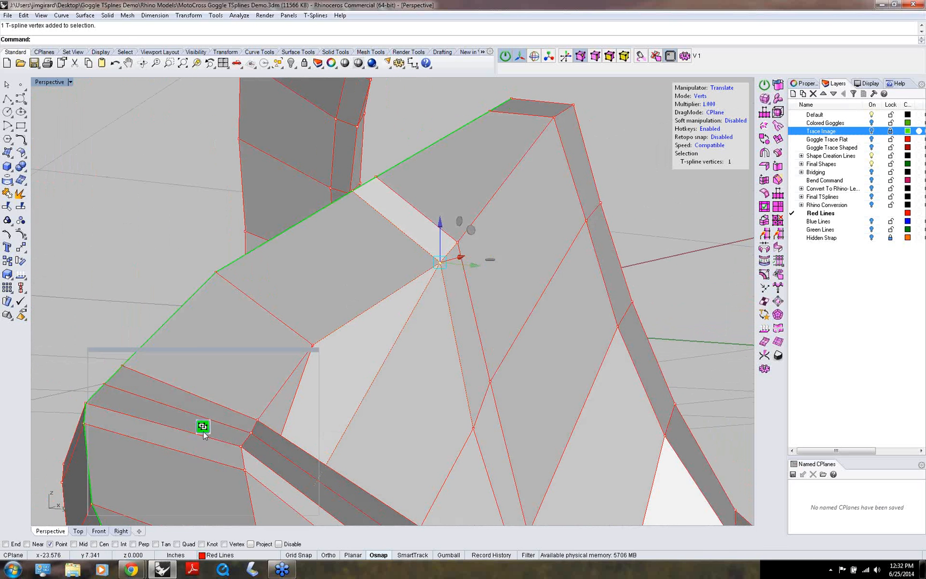
middle_click(203, 428)
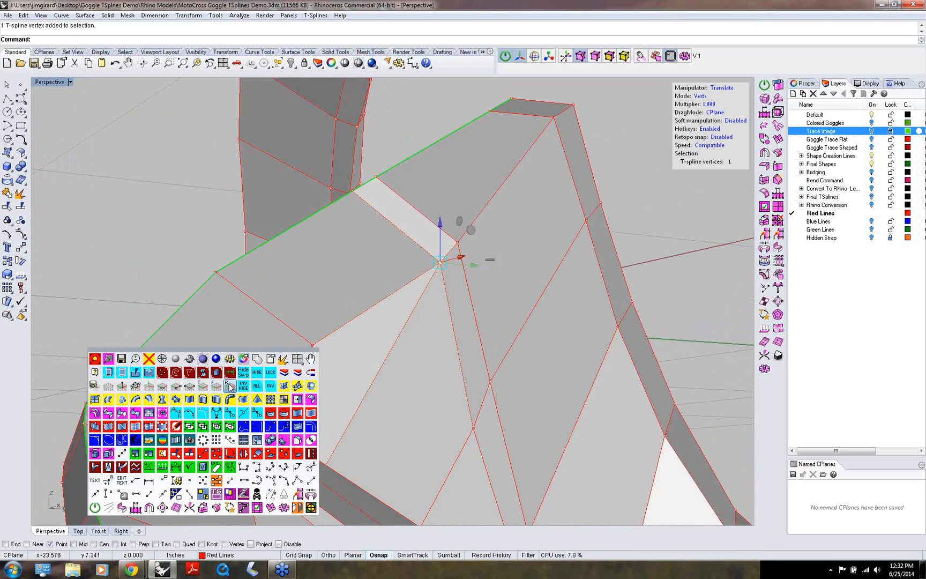
click(230, 386)
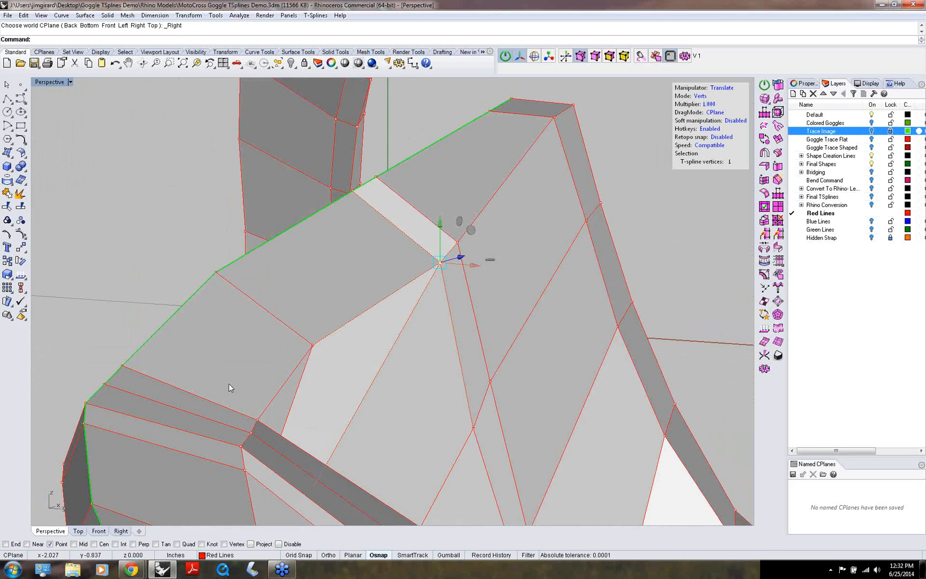
middle_click(229, 386)
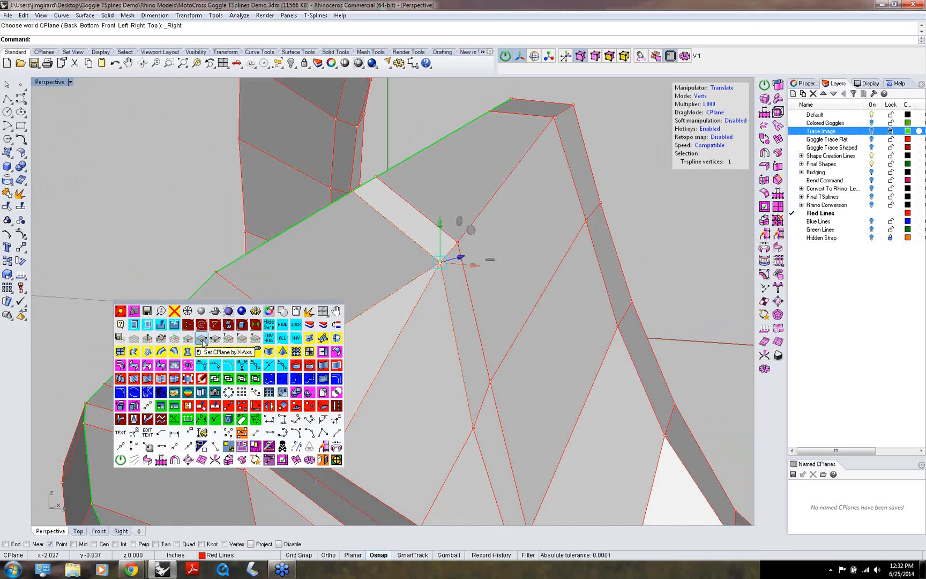
click(202, 339)
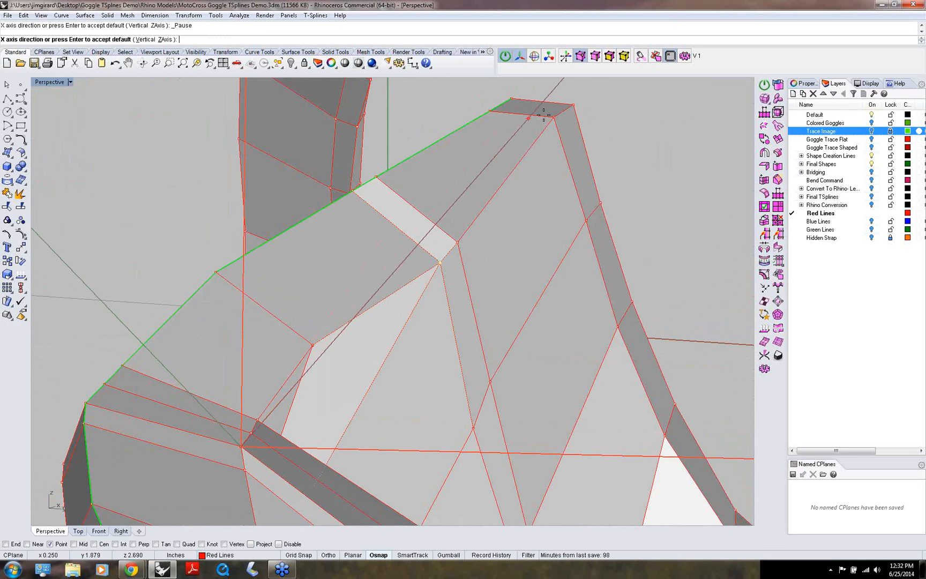
click(574, 105)
click(440, 263)
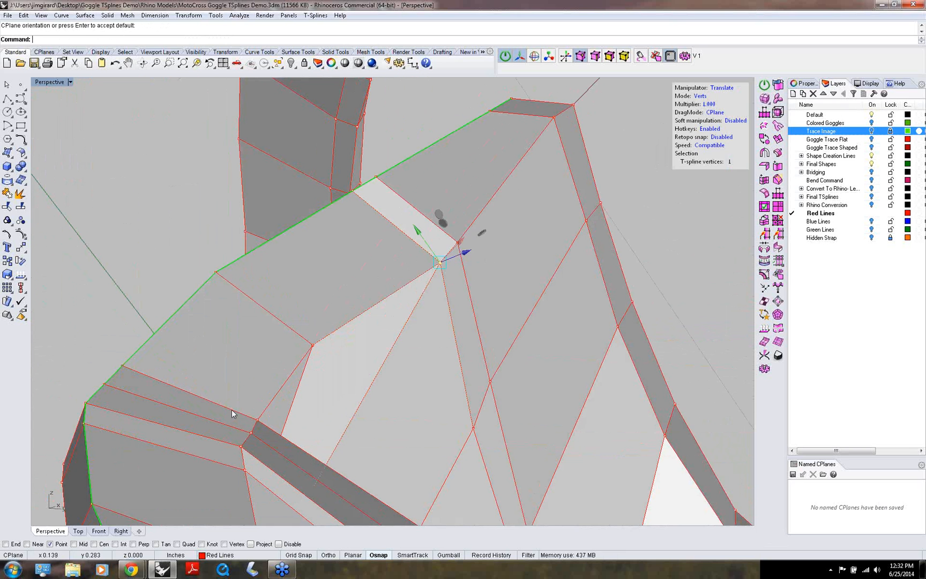
drag(234, 402, 265, 452)
right_drag(286, 433, 310, 427)
click(347, 257)
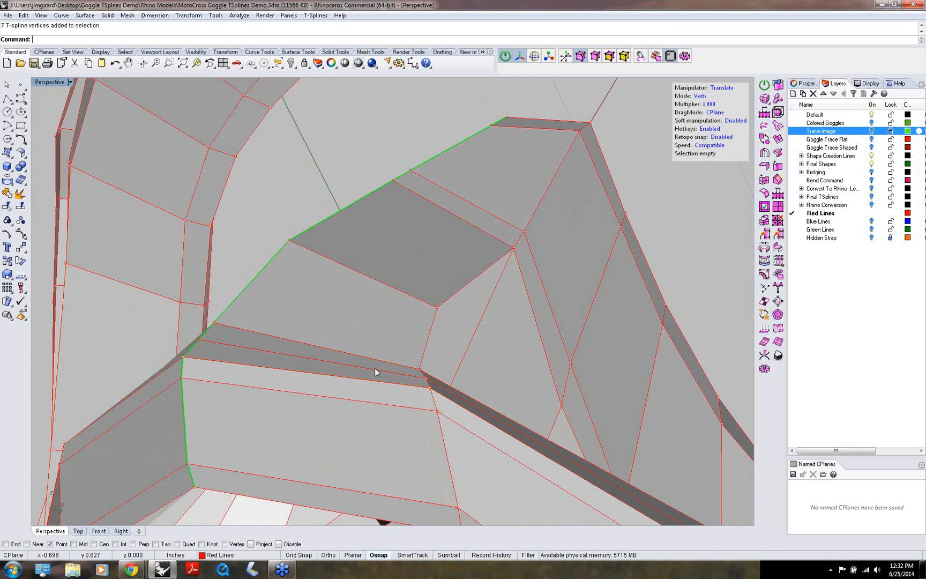
- Select the row of eight vertices beside the nose bridge's centre line, from the frame's front ridge up to the bridge's top corner
click(428, 387)
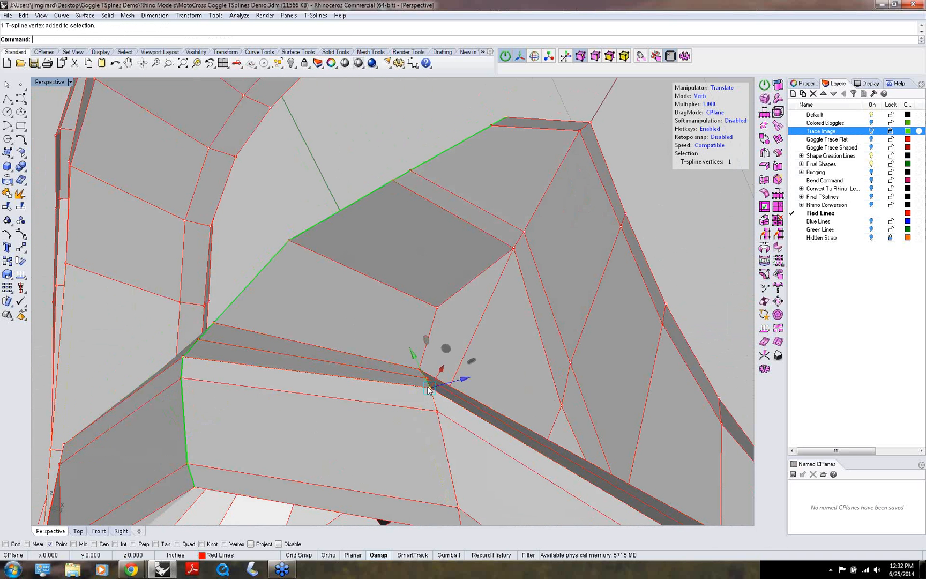
right_drag(413, 385, 396, 385)
scroll(293, 402, up, 3)
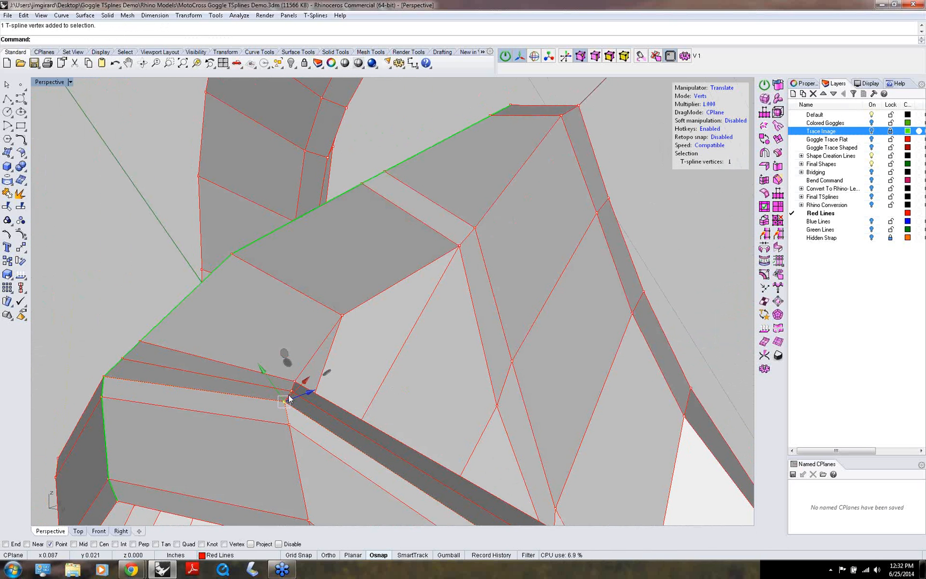
shift+click(295, 380)
shift+click(358, 292)
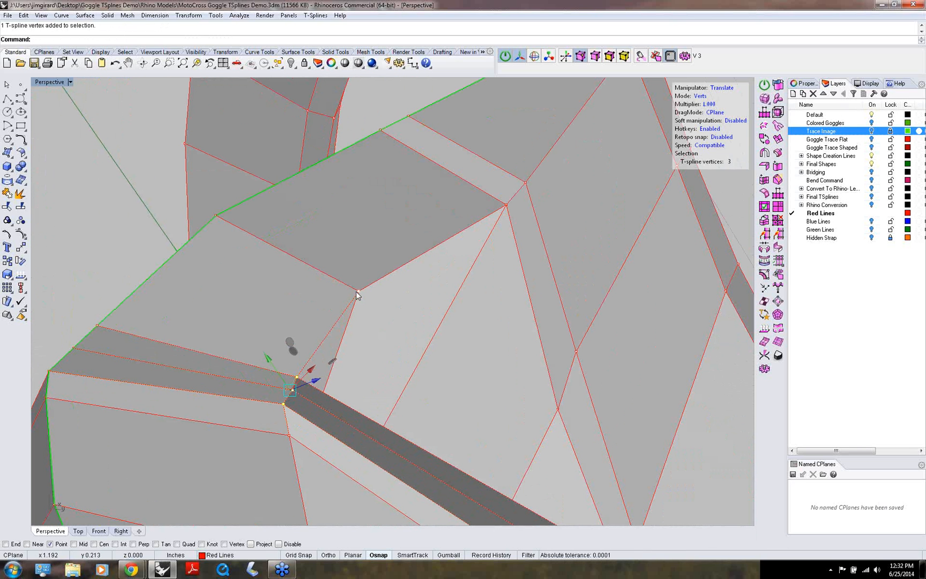
shift+click(505, 207)
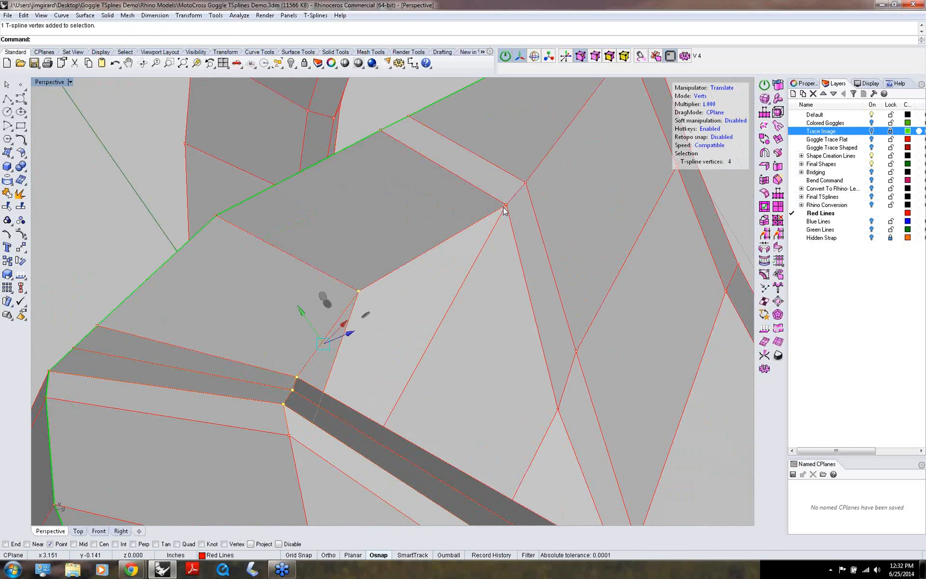
shift+click(505, 207)
shift+click(524, 185)
scroll(508, 191, down, 9)
right_drag(509, 190, 525, 166)
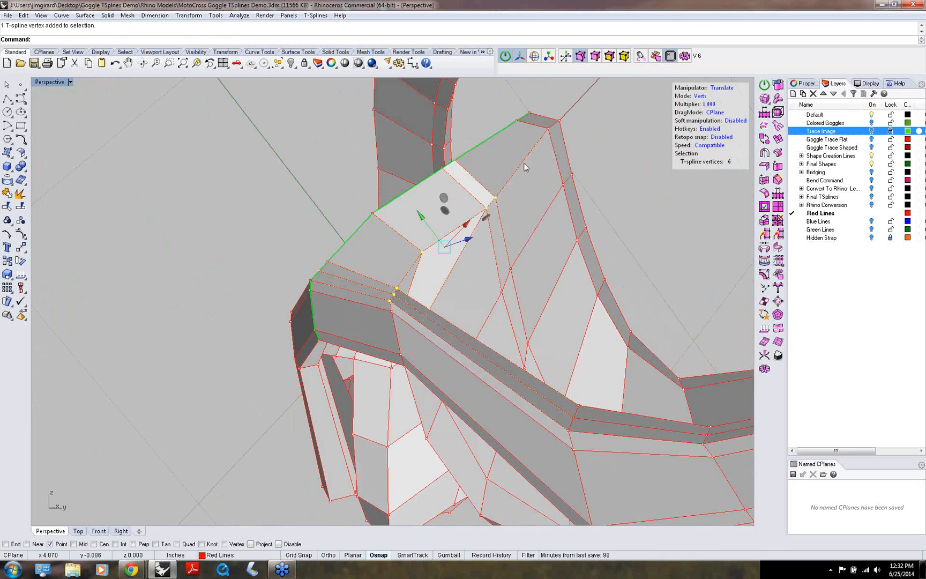
scroll(525, 166, up, 5)
shift+click(554, 122)
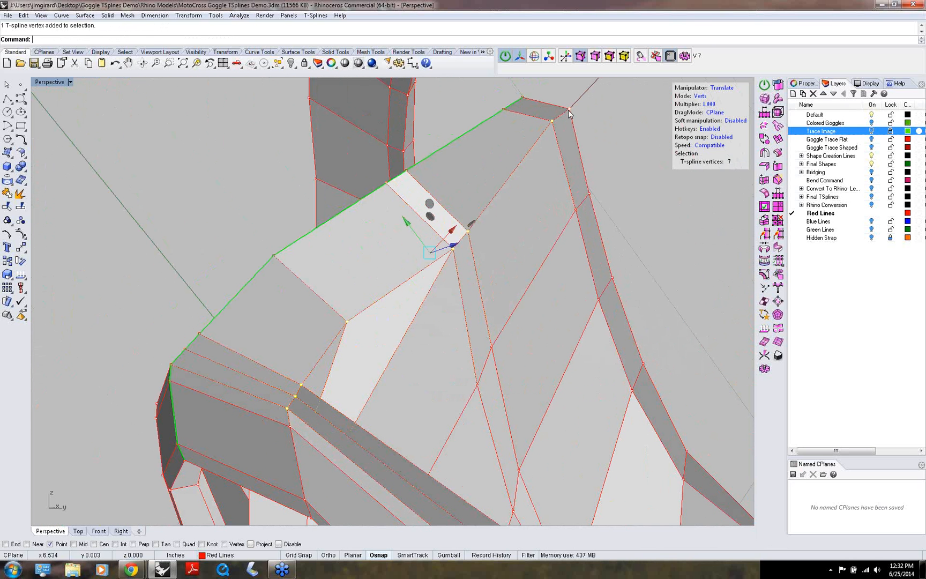
shift+click(570, 111)
- Place the manipulator's pivot on the nose bridge's top corner vertex
right_drag(536, 150, 534, 292)
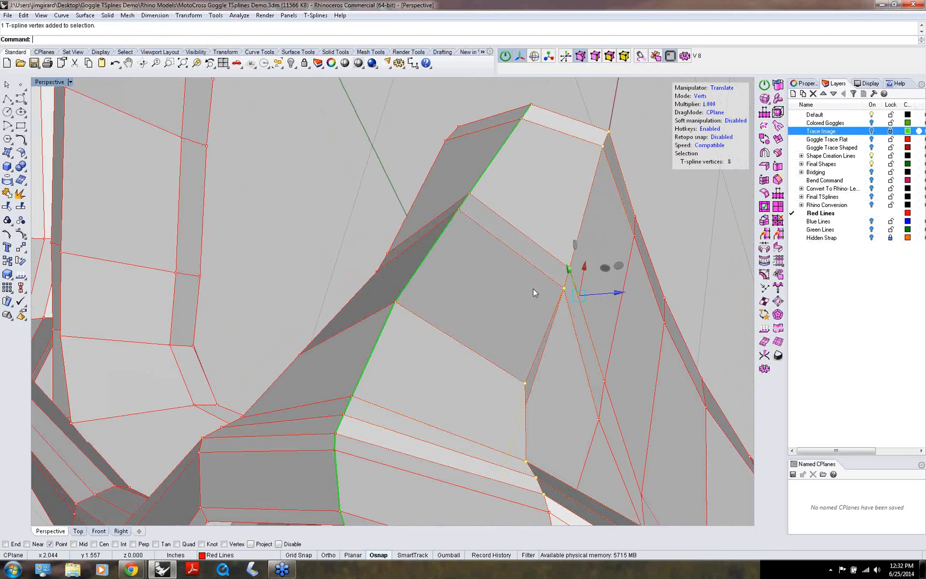
key(p)
click(610, 132)
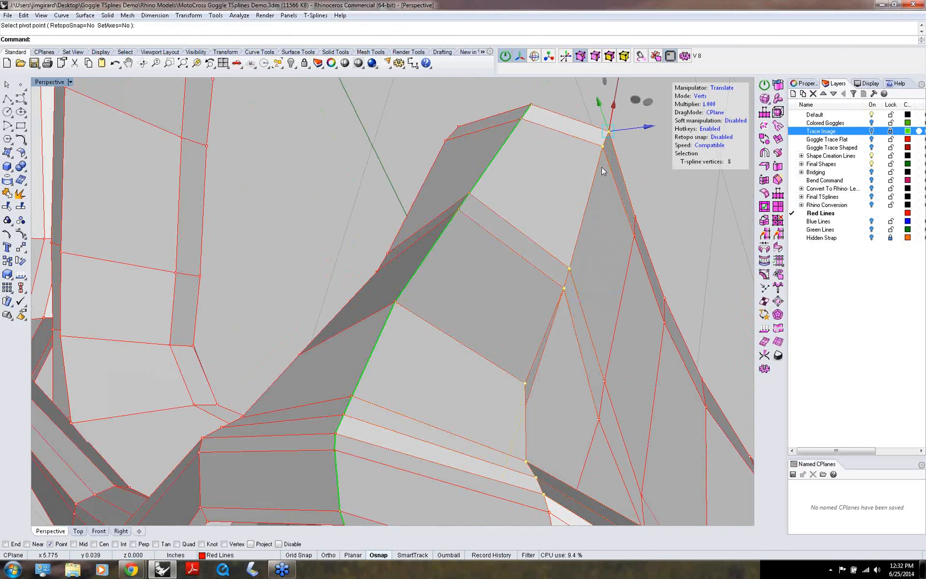
- Scale the row of eight vertices beside the nose bridge's centre line toward the top corner pivot to straighten it
key(r)
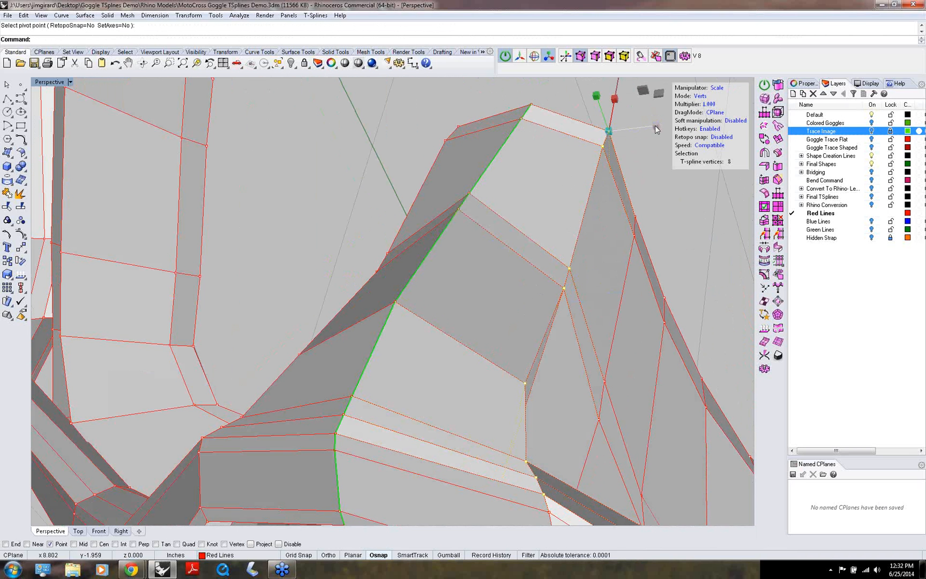
drag(652, 128, 616, 137)
right_drag(633, 296, 475, 191)
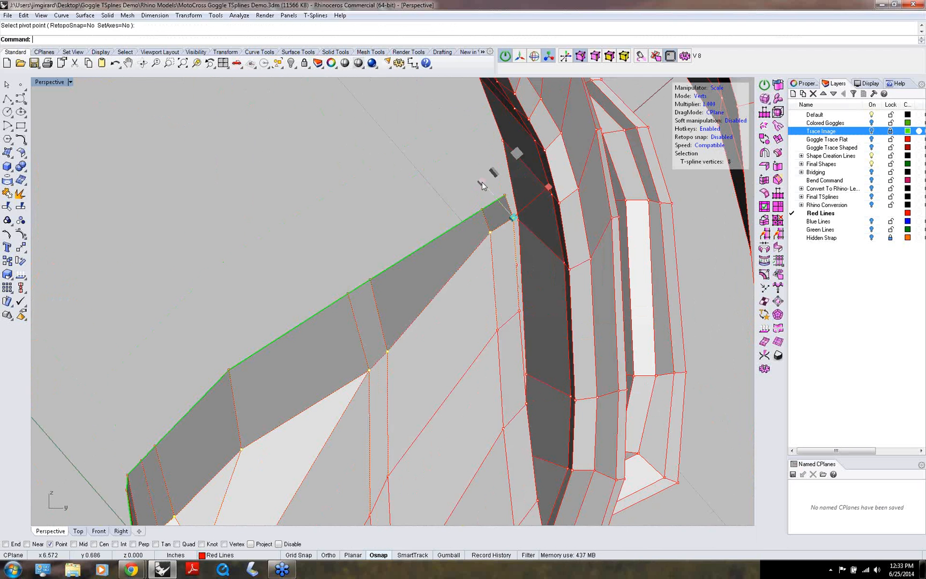
drag(482, 185, 456, 221)
click(307, 239)
- Leave T-Splines edit mode and reset the construction plane to World Top
right_drag(307, 239, 438, 299)
scroll(380, 256, down, 8)
scroll(429, 298, down, 4)
key(Escape)
middle_click(438, 298)
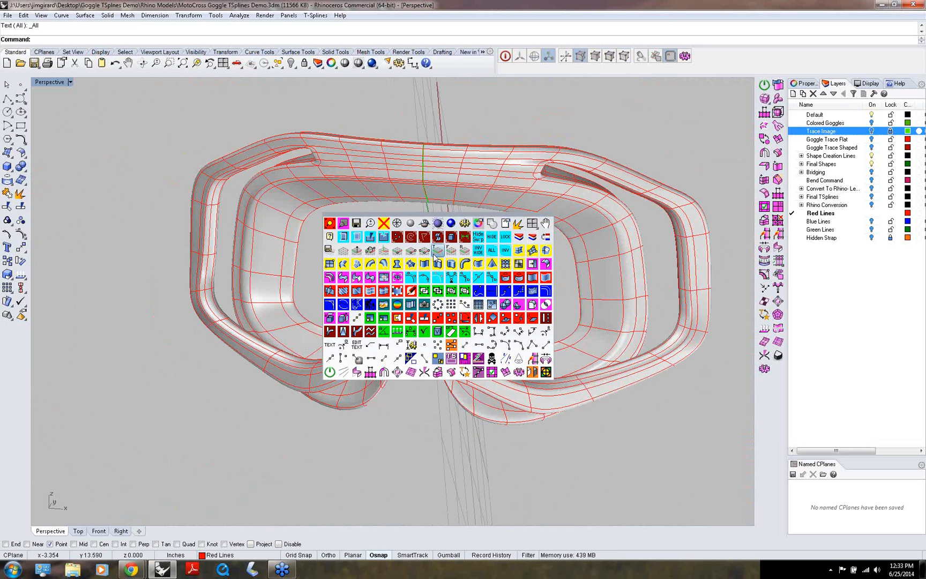
click(434, 257)
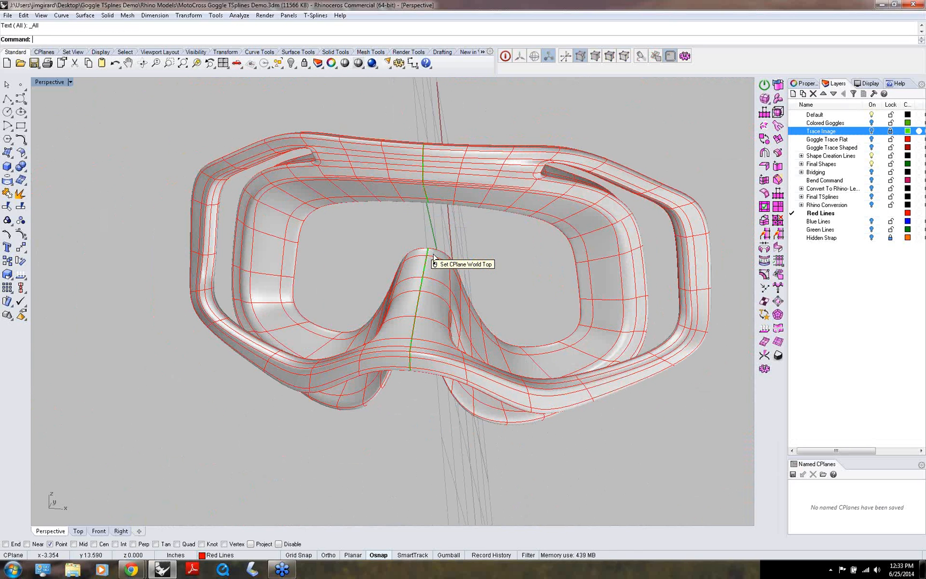
right_drag(434, 257, 419, 297)
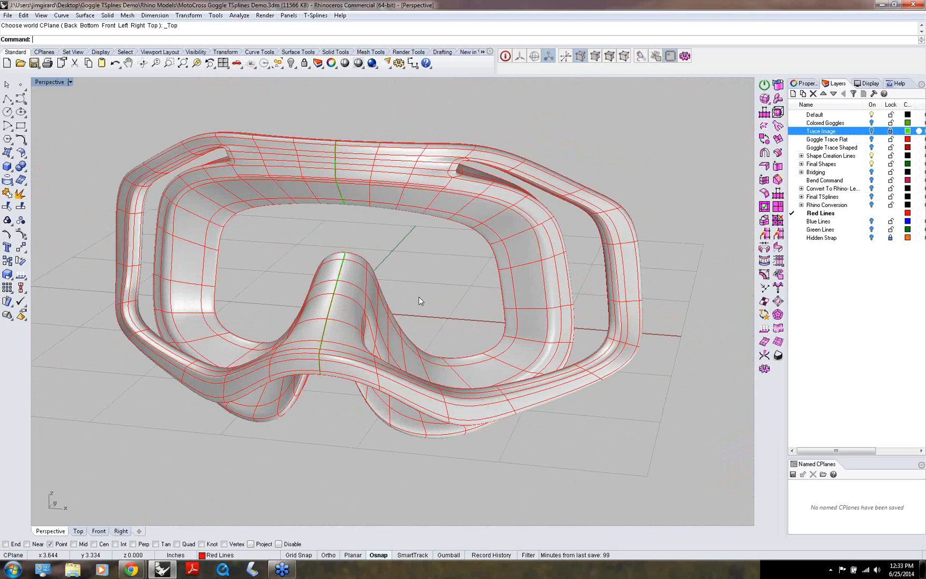
- Turn T-Splines edit mode on and select the front and outer faces of the frame's vertical side strap bar
mouse_move(419, 297)
right_down()
mouse_move(448, 300)
mouse_move(419, 304)
right_up()
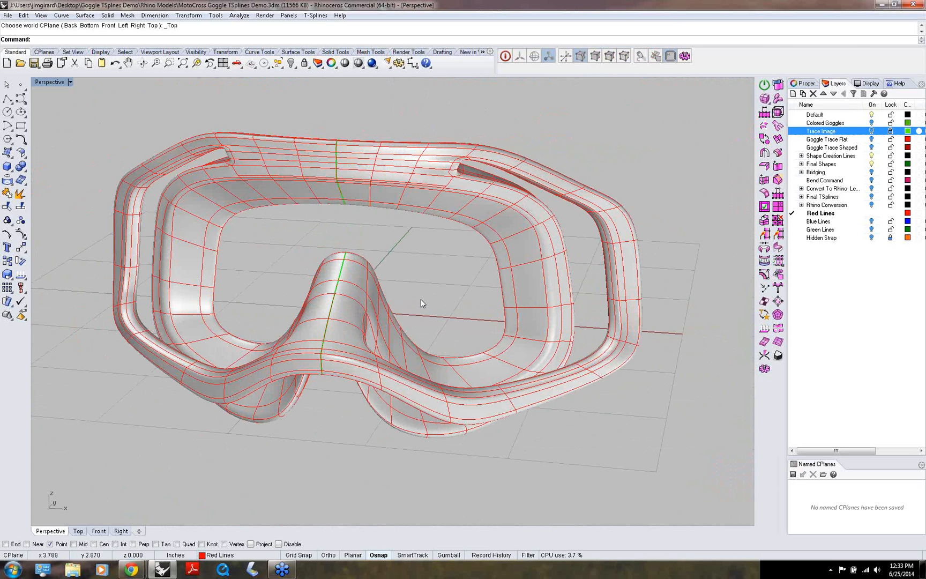
right_drag(491, 302, 519, 271)
scroll(519, 271, up, 4)
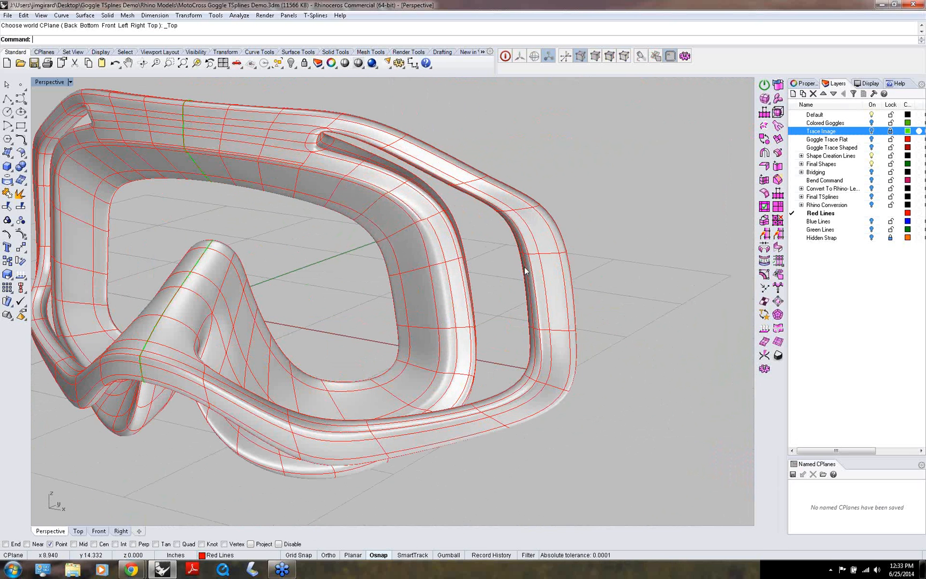
middle_click(611, 207)
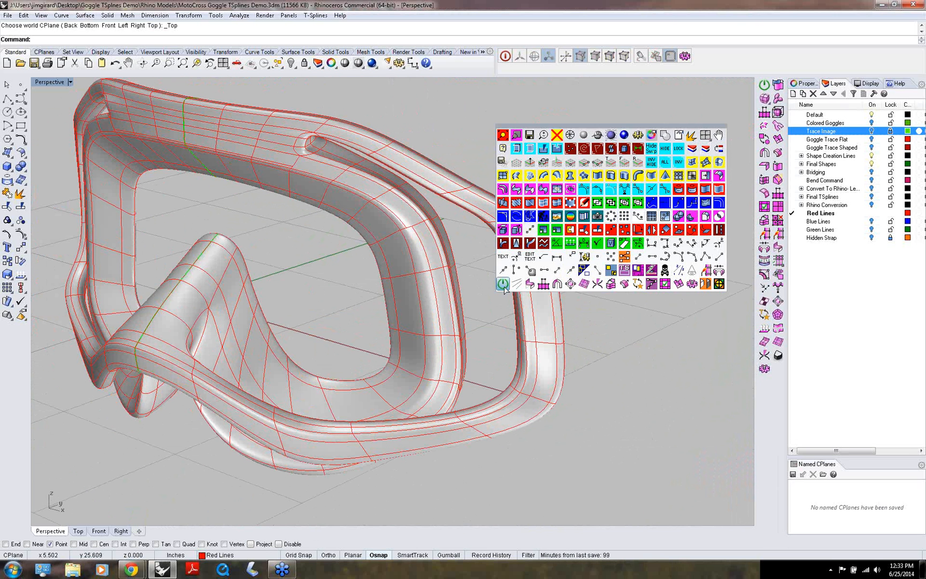
click(503, 284)
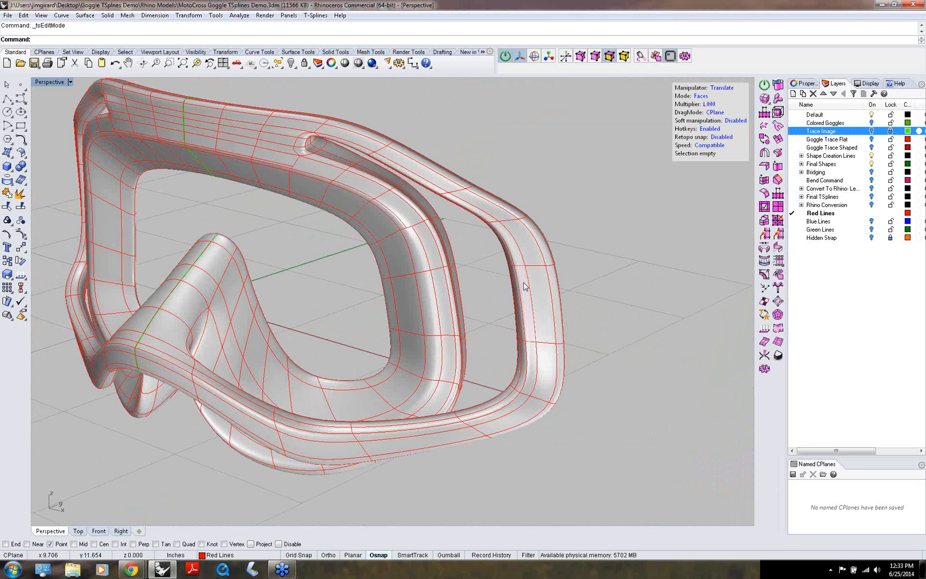
drag(525, 287, 558, 290)
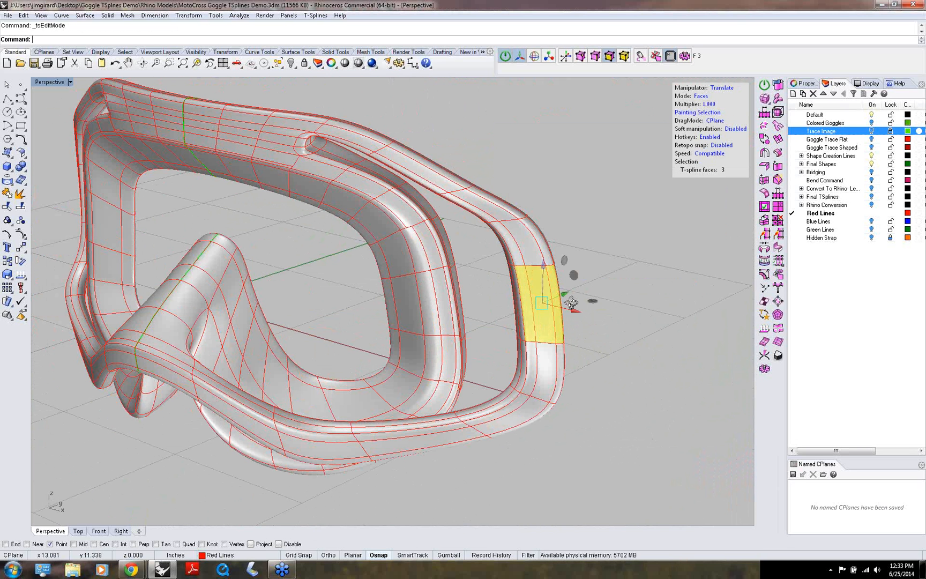
right_drag(571, 303, 530, 368)
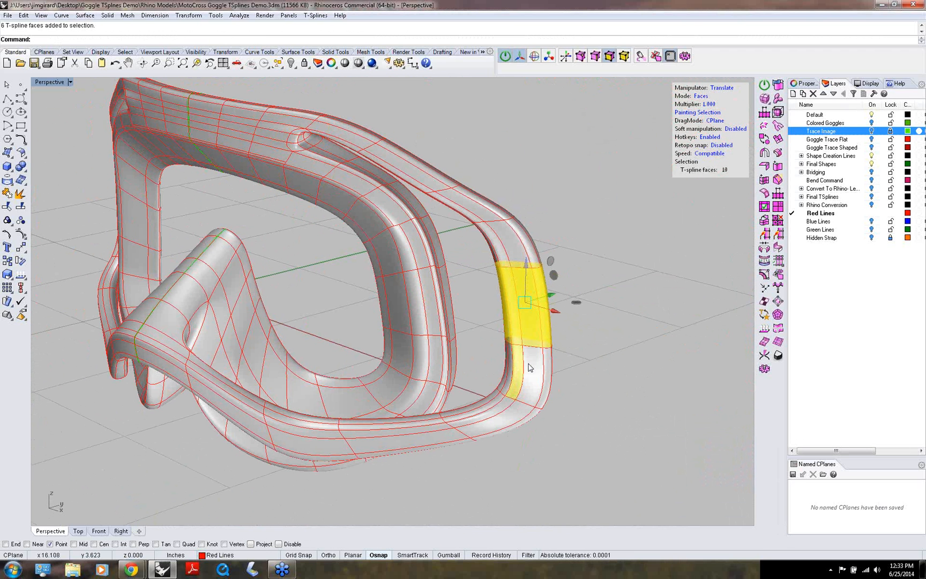
click(529, 367)
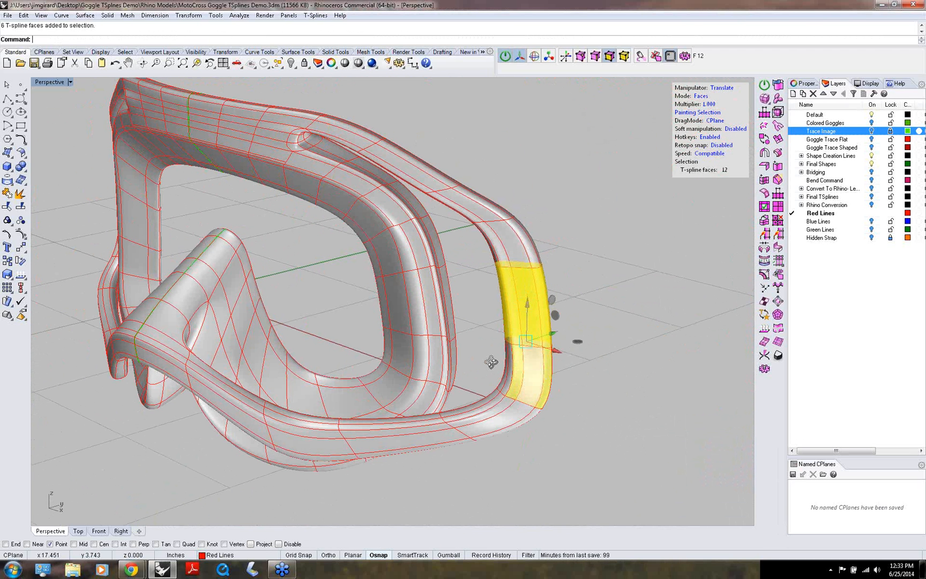
- Add the strap bar's remaining back and inner faces to the selection, covering the same stretch all round
mouse_move(492, 362)
right_down()
mouse_move(248, 362)
mouse_move(300, 292)
right_up()
scroll(301, 289, up, 5)
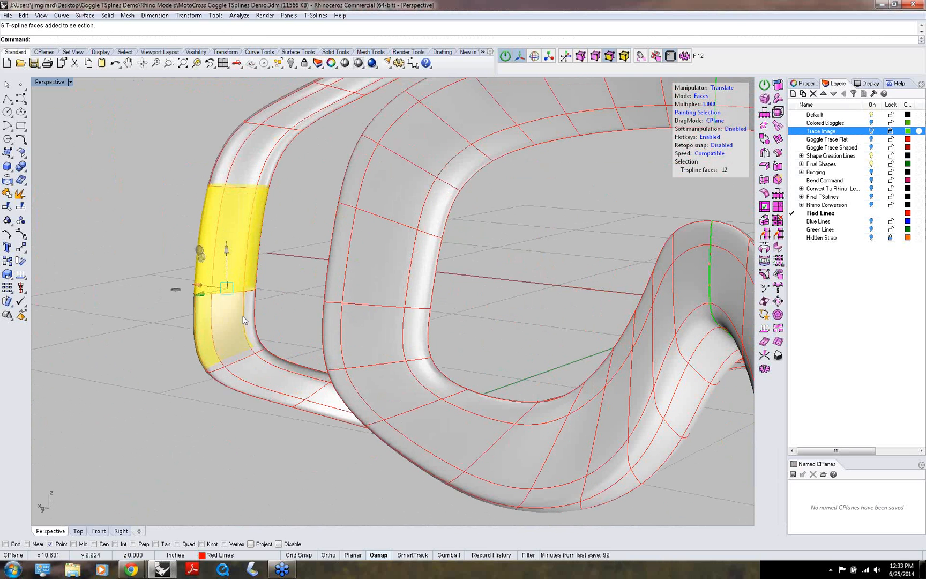
drag(244, 321, 183, 327)
mouse_move(139, 323)
right_down()
mouse_move(387, 304)
mouse_move(475, 316)
right_up()
click(595, 347)
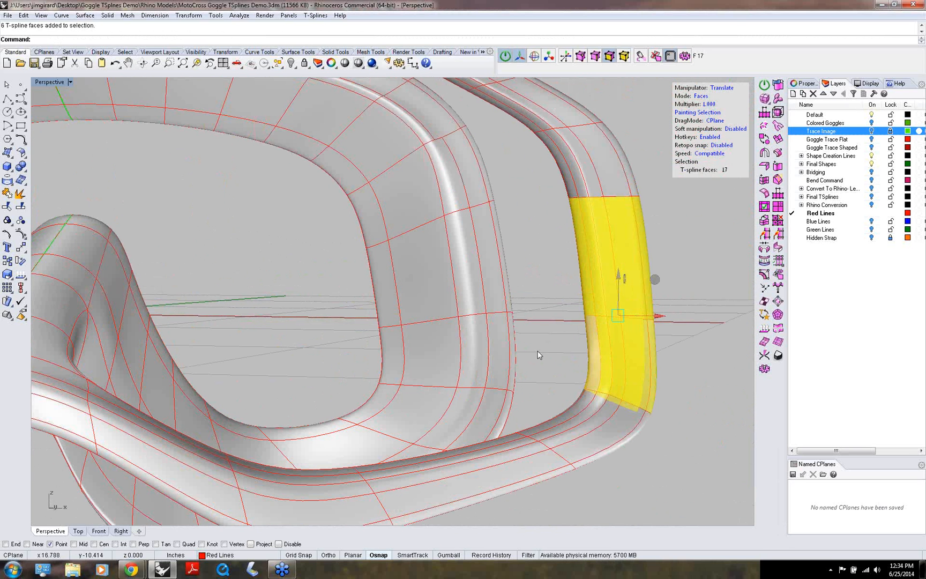
- Duplicate the selected strap bar faces as a separate T-spline surface and clear the selection
mouse_move(550, 329)
right_down()
mouse_move(540, 274)
mouse_move(467, 298)
mouse_move(375, 278)
right_up()
click(315, 15)
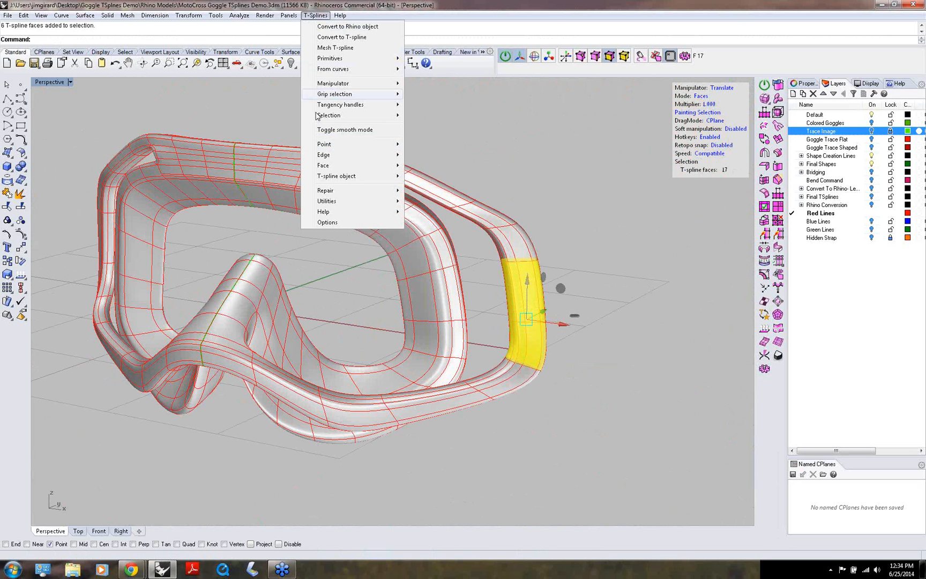
mouse_move(319, 170)
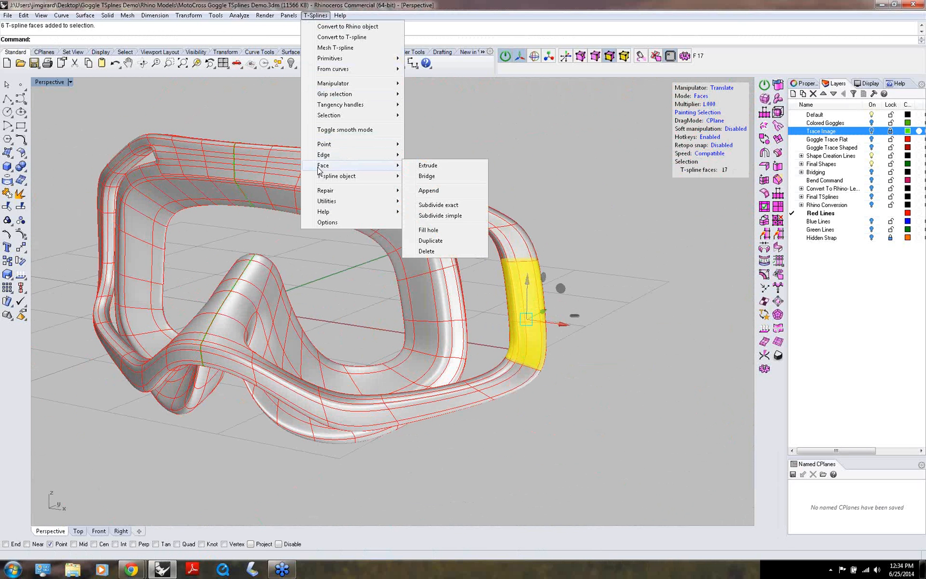
click(431, 241)
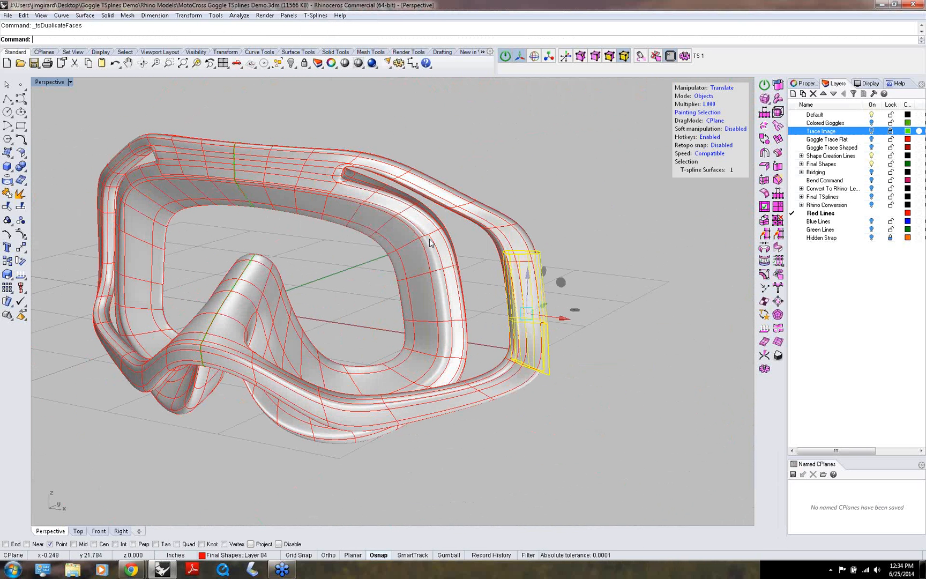
click(511, 169)
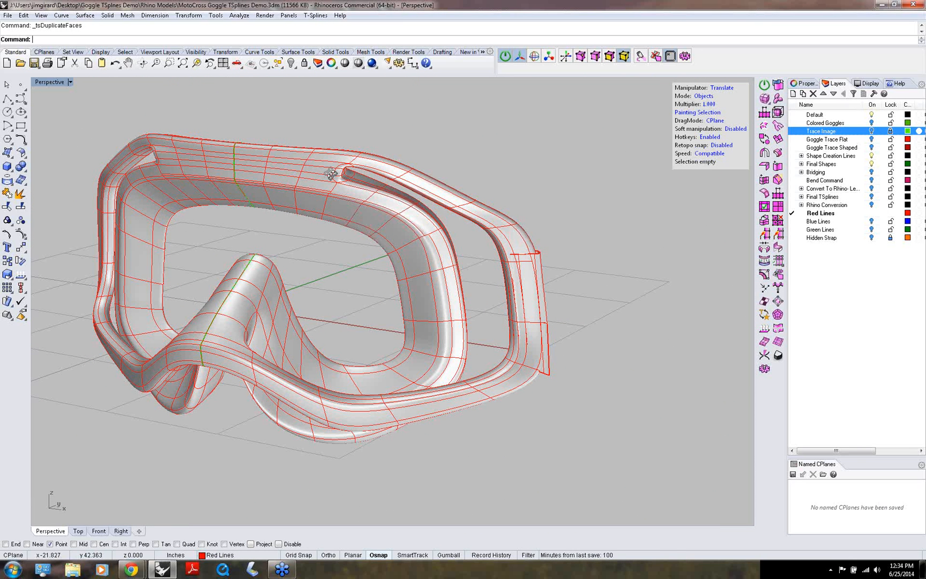
- Leave T-Splines edit mode and hide the goggle frame, keeping only the duplicated strap bar sleeve shown
right_drag(331, 174, 341, 191)
key(Escape)
click(308, 202)
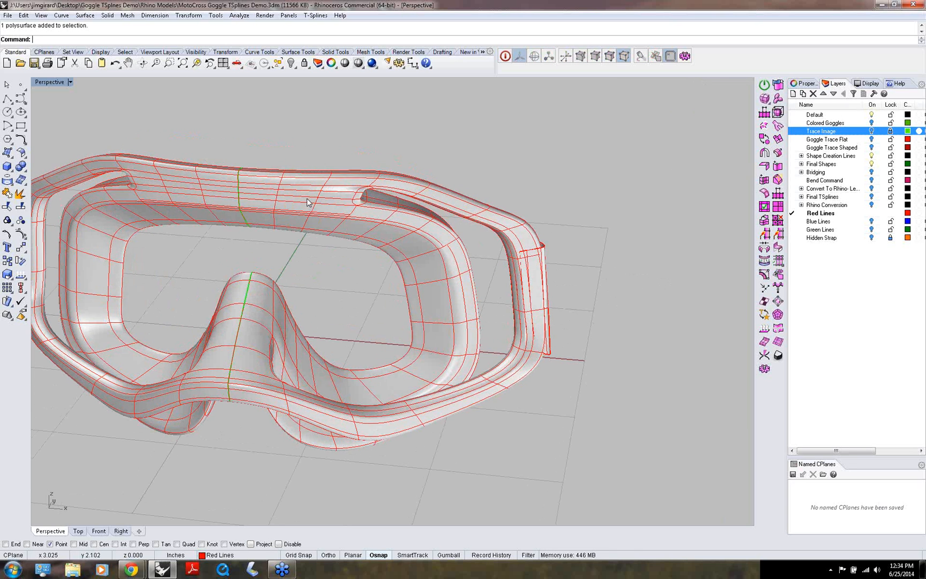
key(ctrl+h)
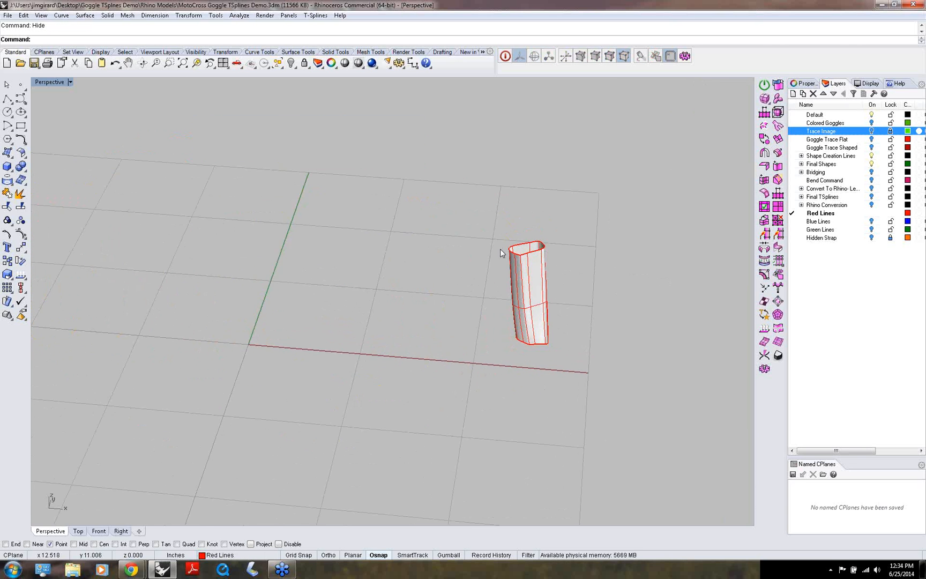
- Append a four-corner face in Simple mode to close the gap in the lower part of the duplicated sleeve
scroll(500, 249, up, 3)
right_drag(577, 263, 374, 311)
middle_click(374, 311)
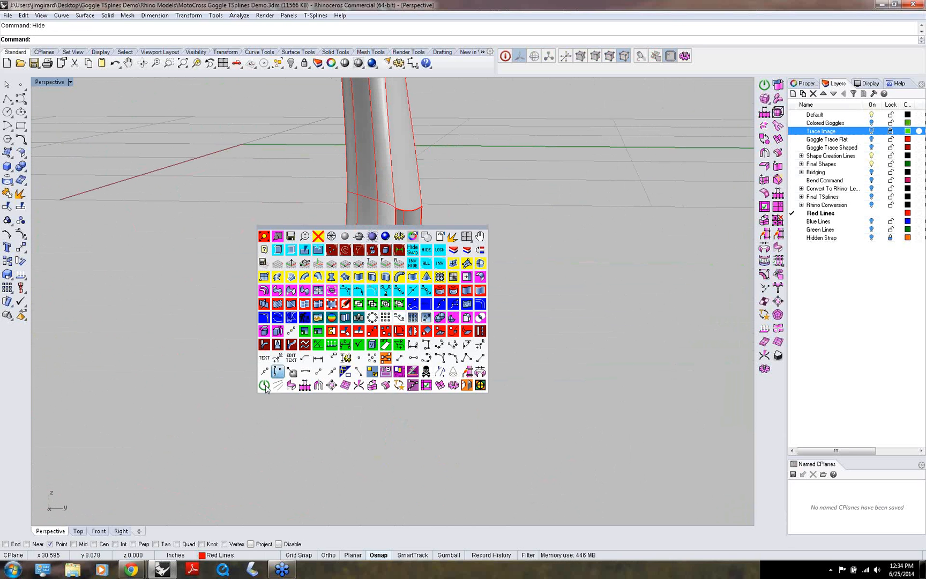
click(306, 387)
click(391, 336)
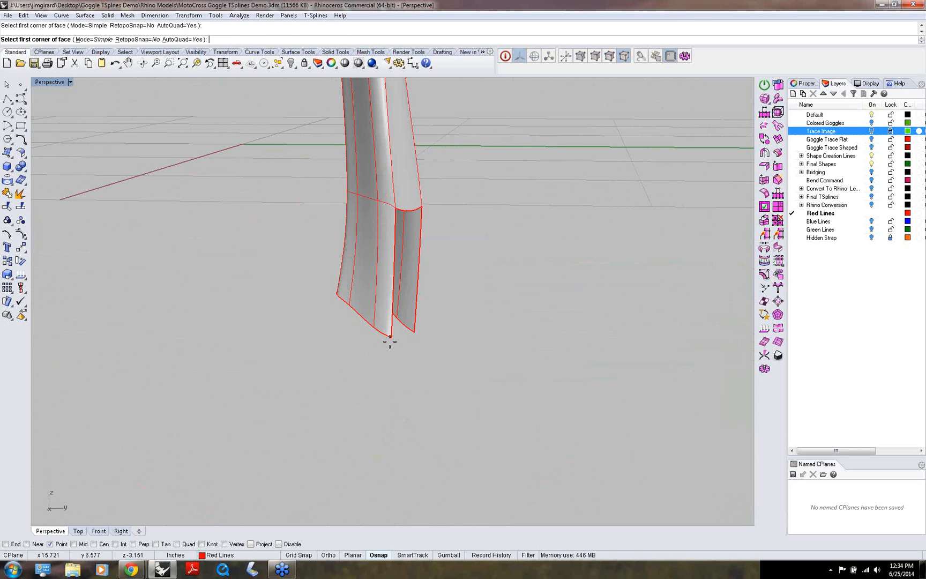
click(414, 333)
click(423, 206)
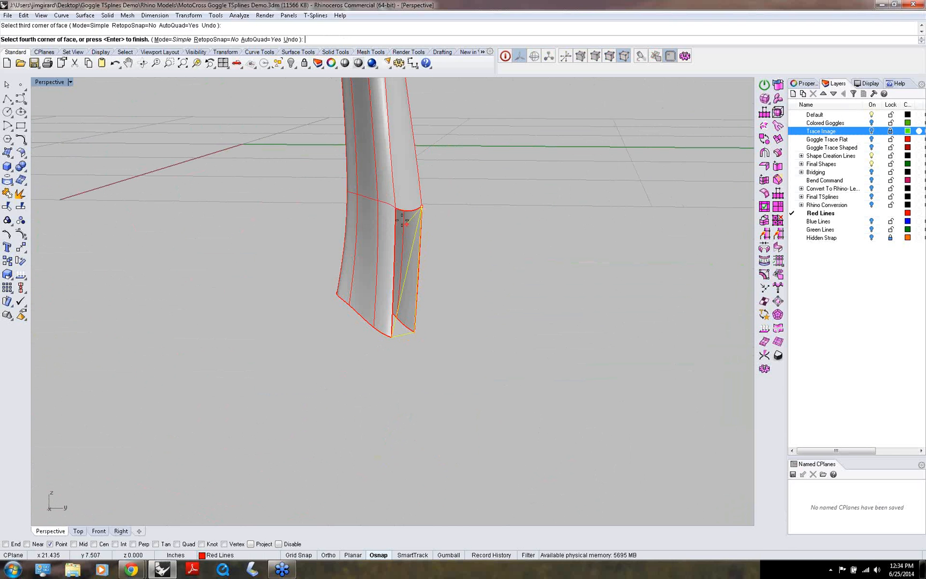
click(394, 207)
right_click(394, 210)
right_drag(341, 265, 413, 263)
key(Escape)
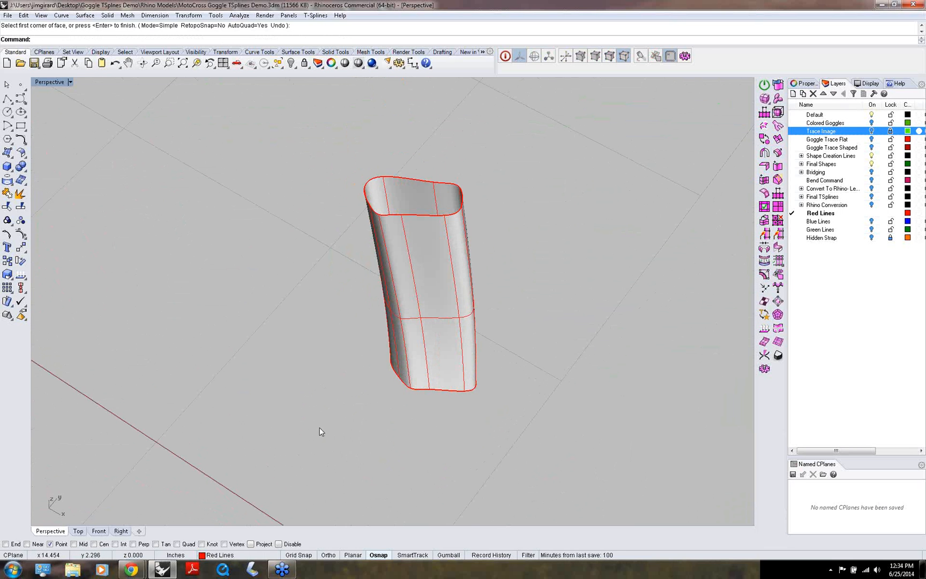
- Disable object snaps and thicken the sleeve outward with CreaseEdges set to Yes
click(279, 544)
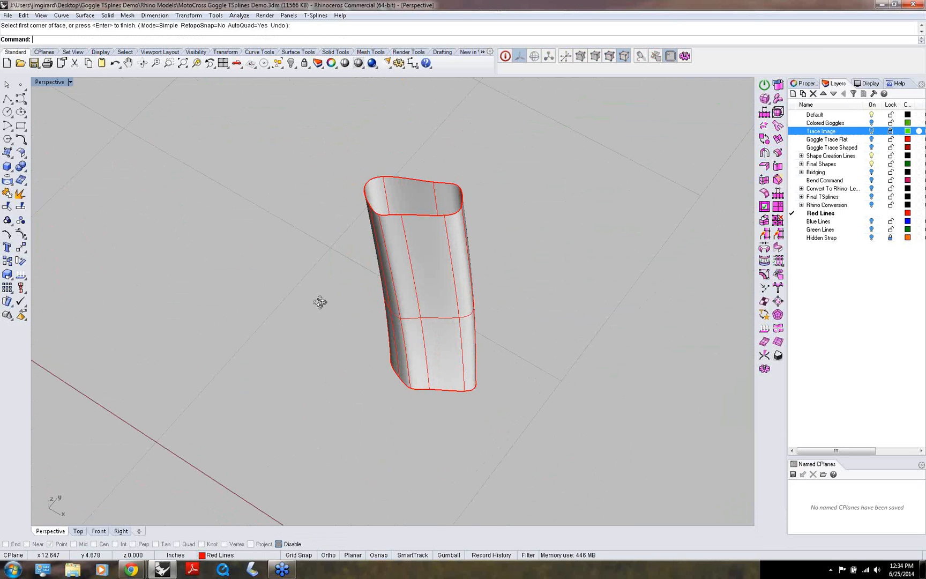
right_drag(320, 302, 343, 295)
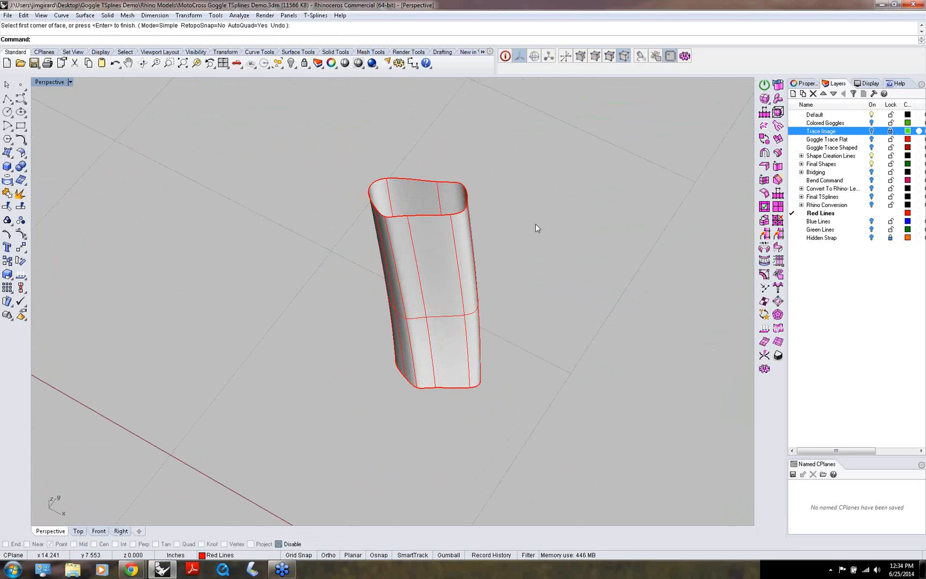
click(778, 153)
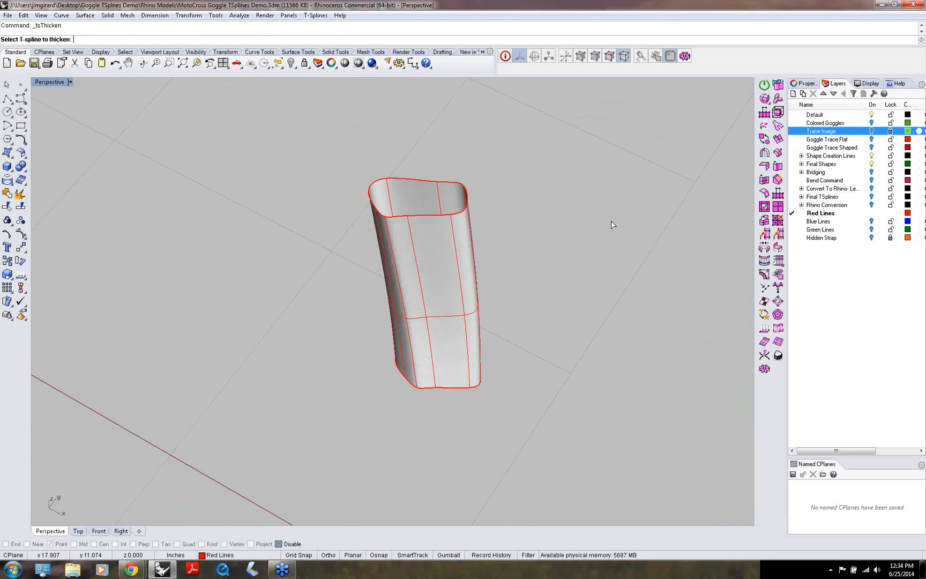
click(441, 255)
key(Return)
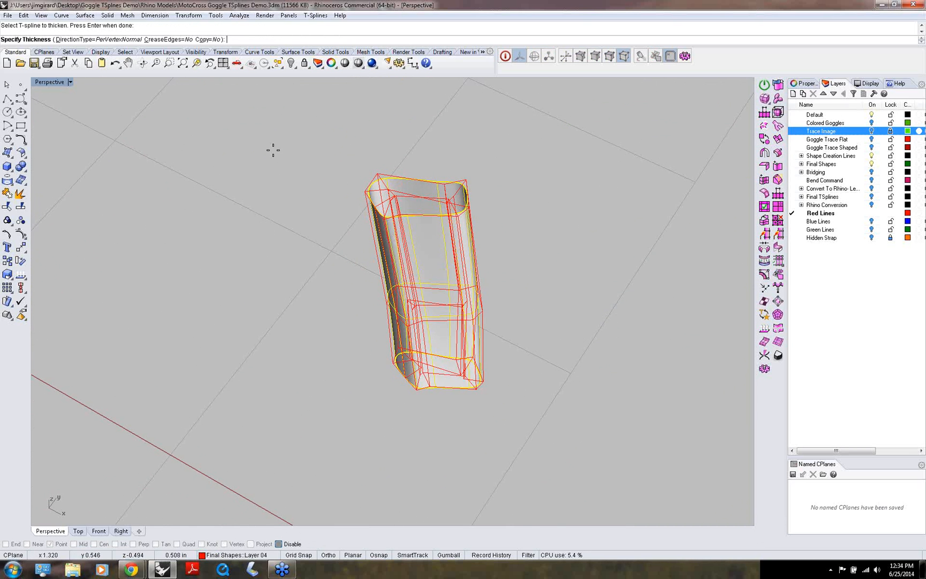
click(169, 39)
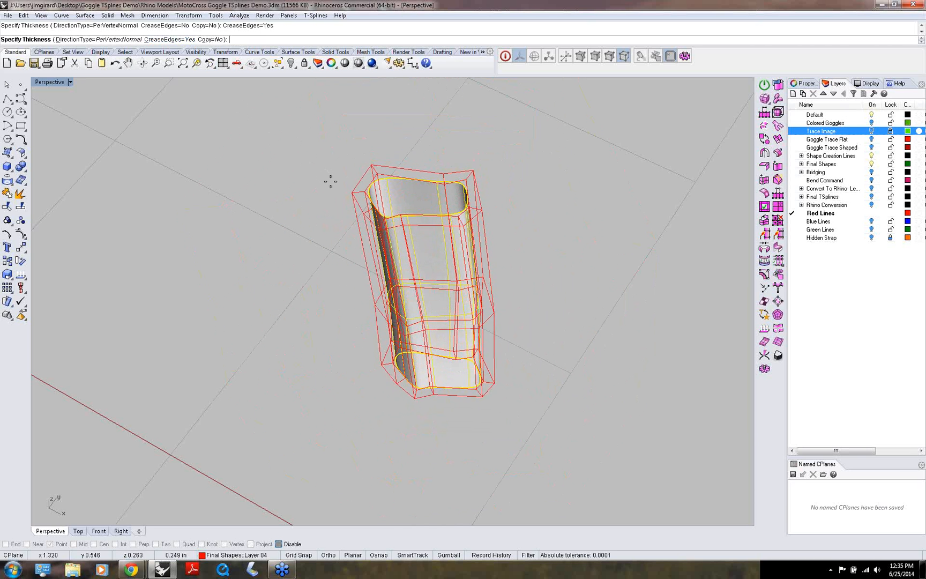
scroll(338, 185, up, 3)
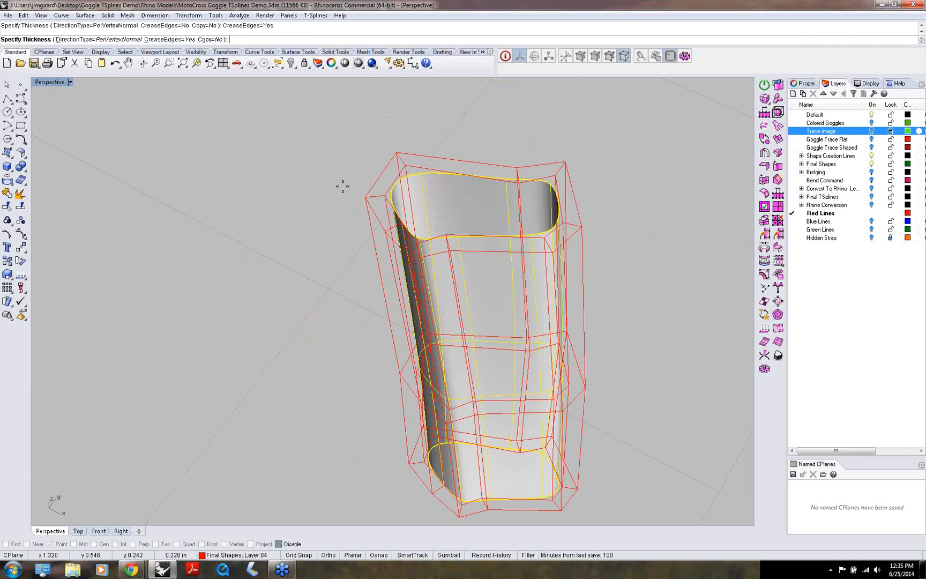
click(356, 198)
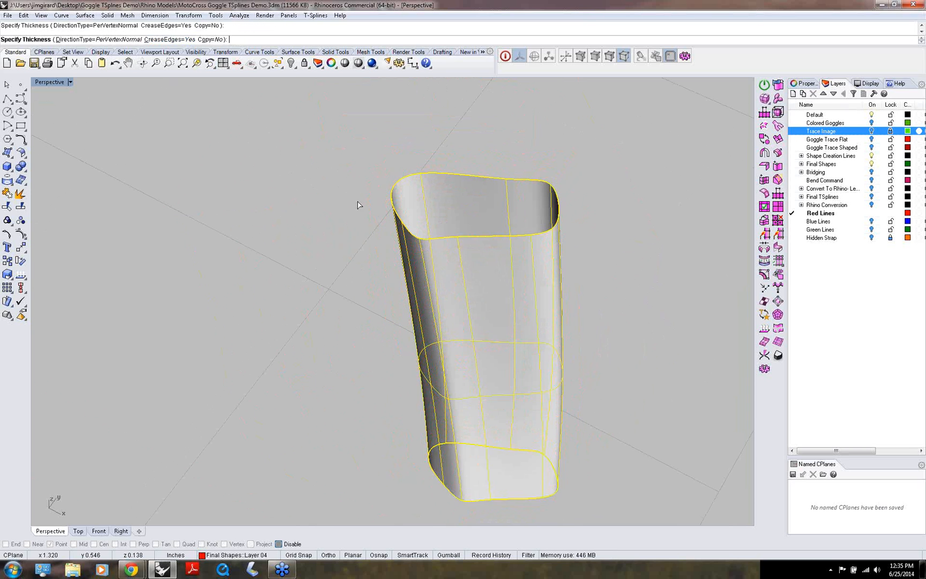
- Enter T-Splines edit mode, select the outer edge loops at both ends of the thickened sleeve, and unweld them
scroll(355, 207, up, 4)
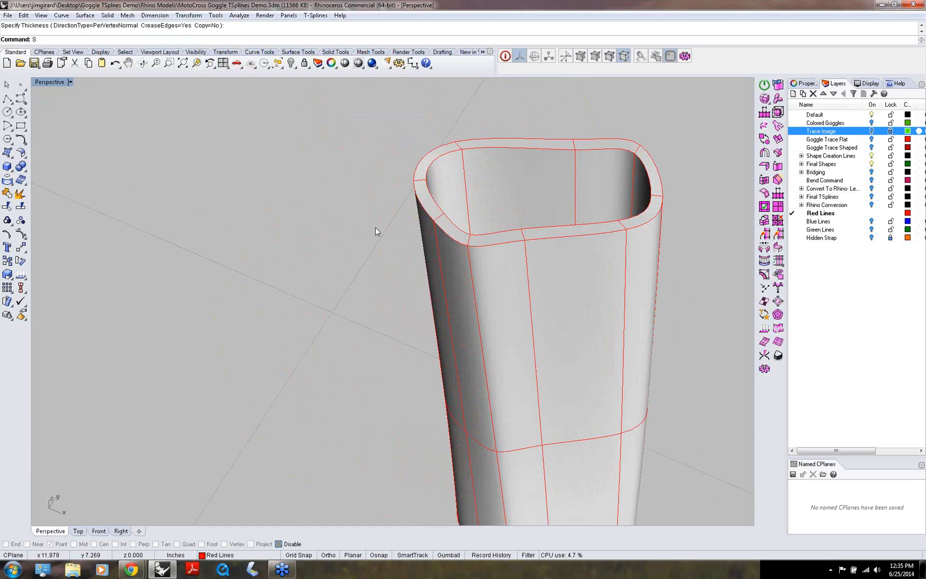
middle_click(376, 228)
click(267, 303)
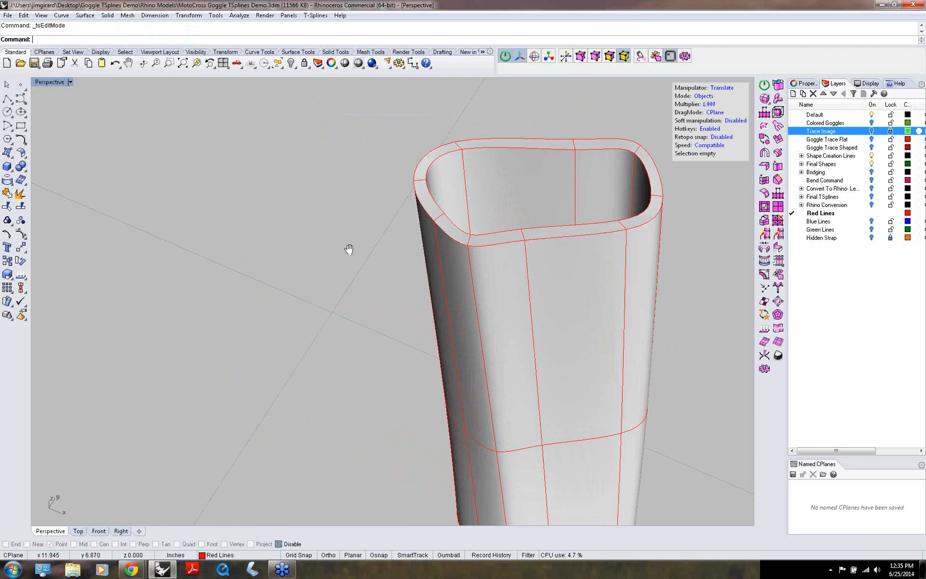
shift+right_drag(349, 249, 290, 236)
key(s)
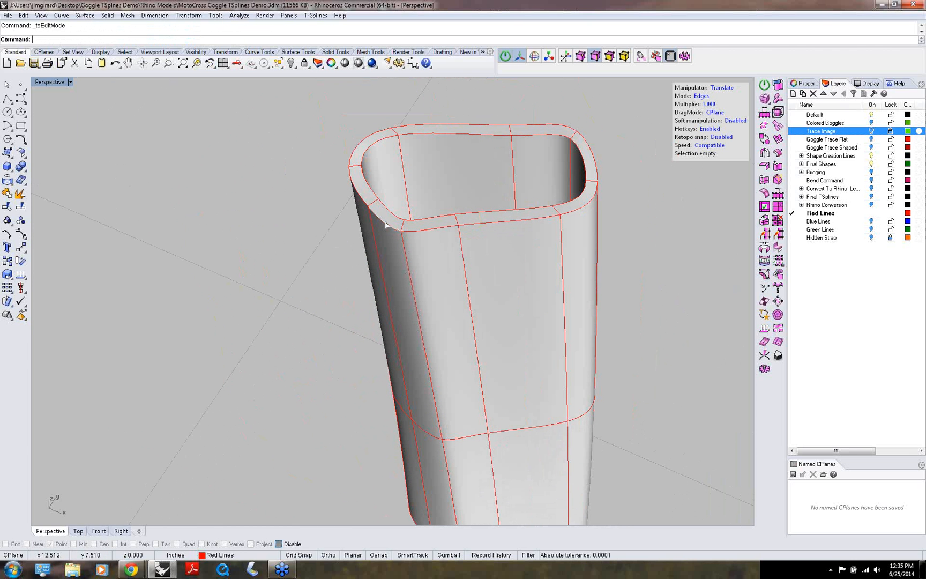
click(385, 225)
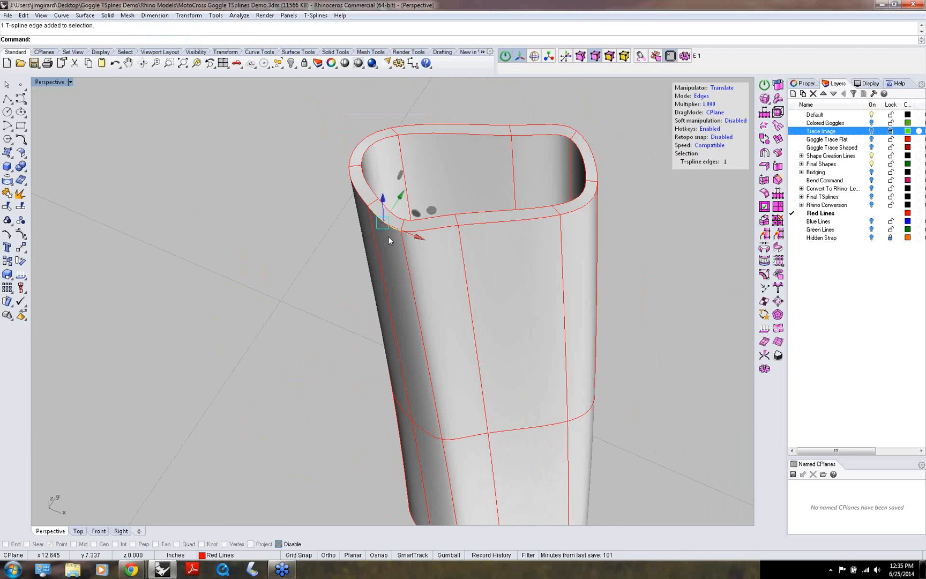
double_click(388, 236)
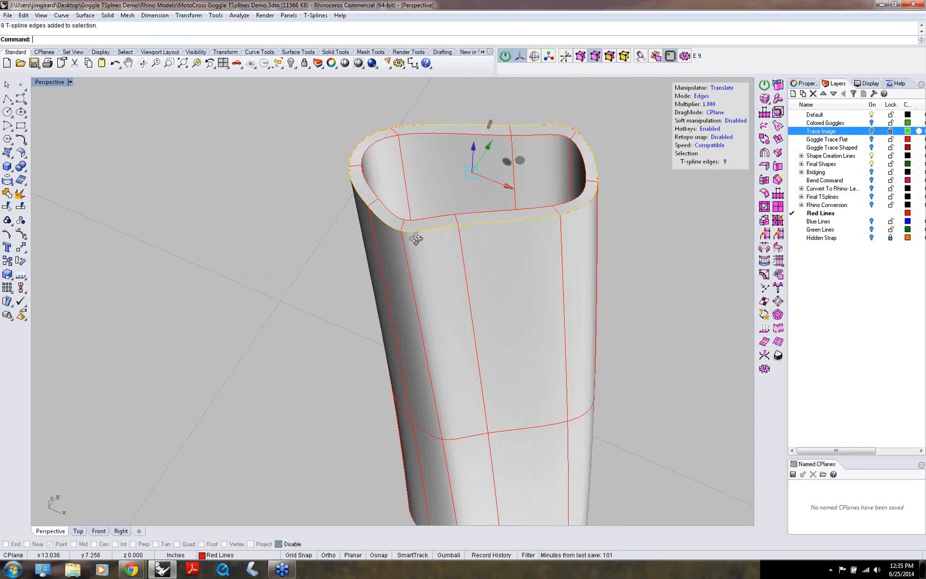
right_drag(413, 242, 398, 502)
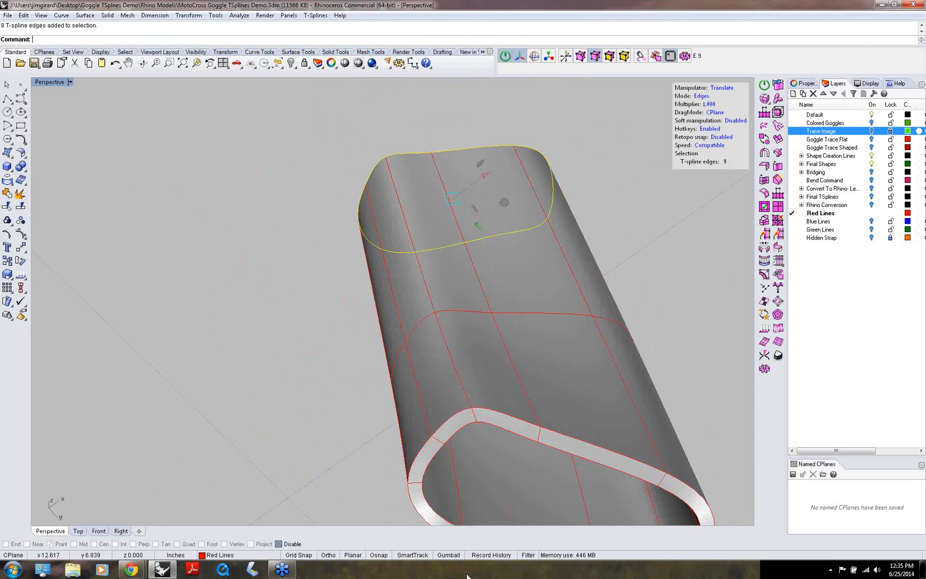
shift+click(503, 420)
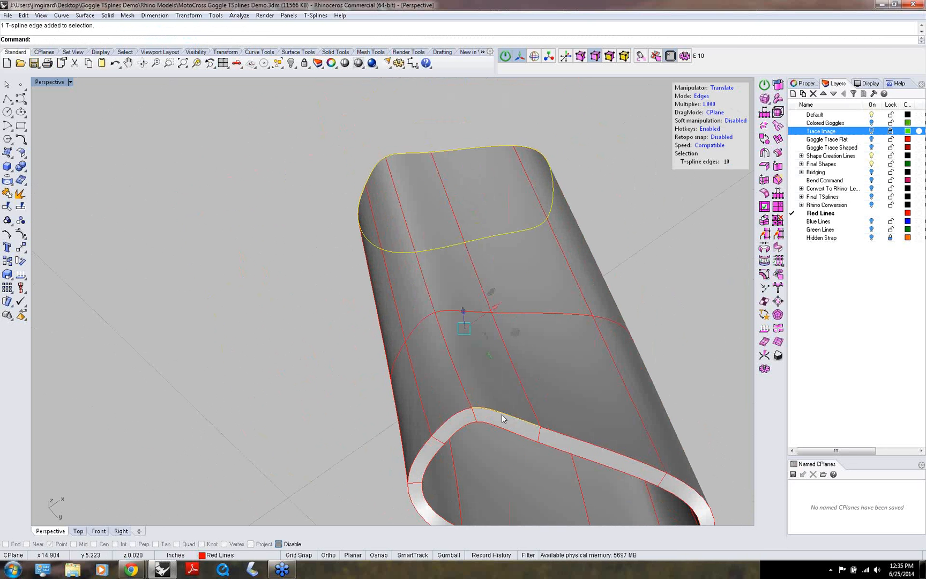
shift+double_click(503, 420)
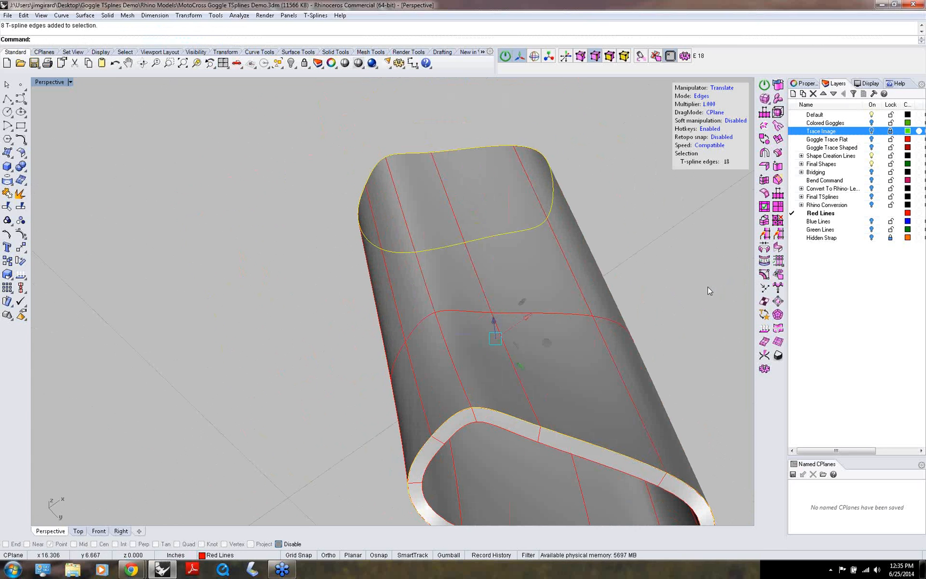
middle_click(708, 288)
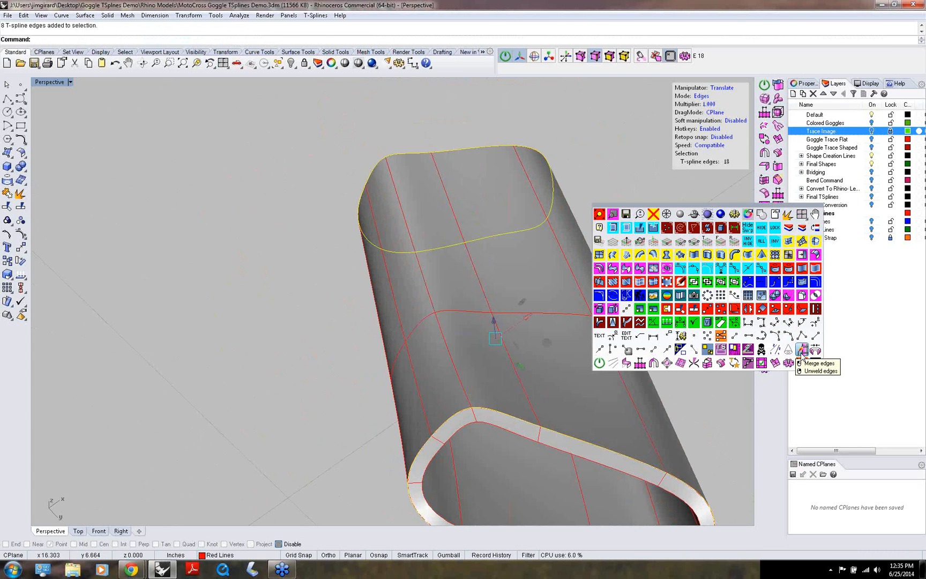
right_click(802, 351)
- Delete the separated inner T-spline surface of the sleeve, keeping only the outer shell
right_drag(336, 275, 370, 443)
key(4)
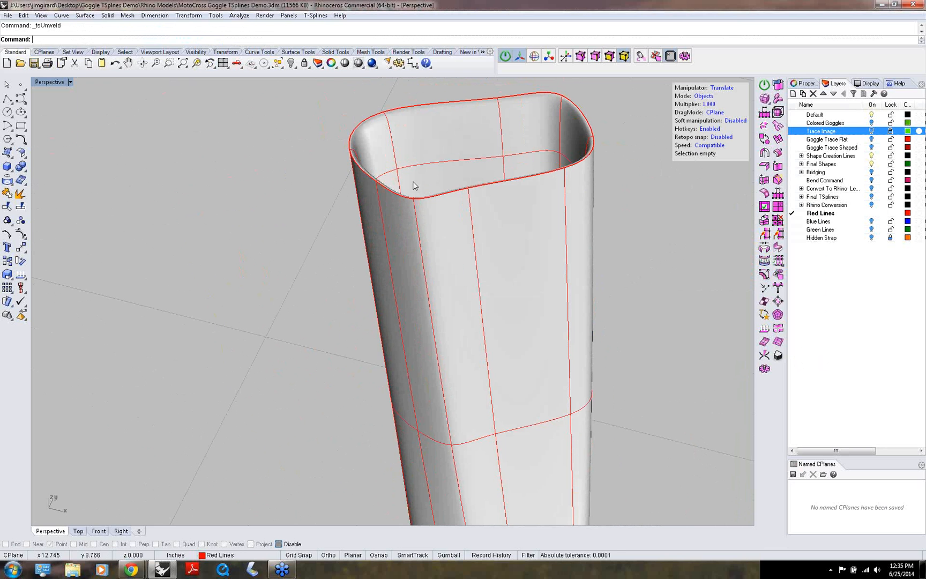
click(433, 147)
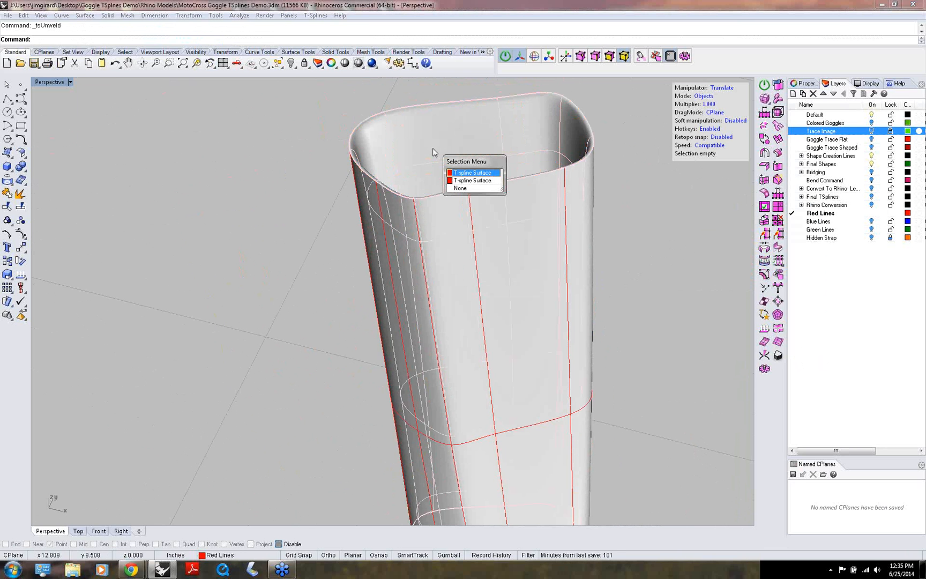
click(472, 180)
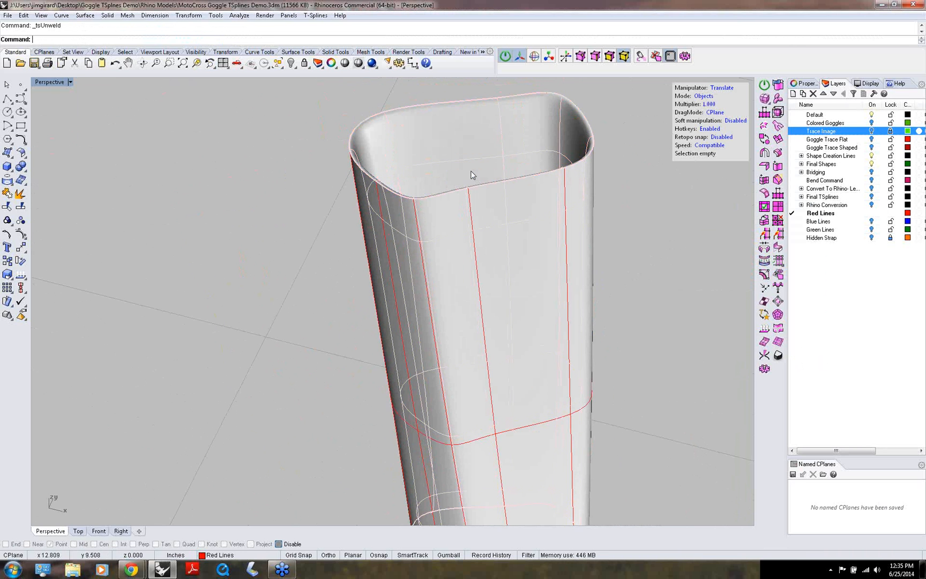
key(Delete)
- Thicken the remaining outer shell of the sleeve using per-vertex normals and creased edges
scroll(457, 191, down, 4)
right_drag(457, 192, 474, 217)
click(778, 152)
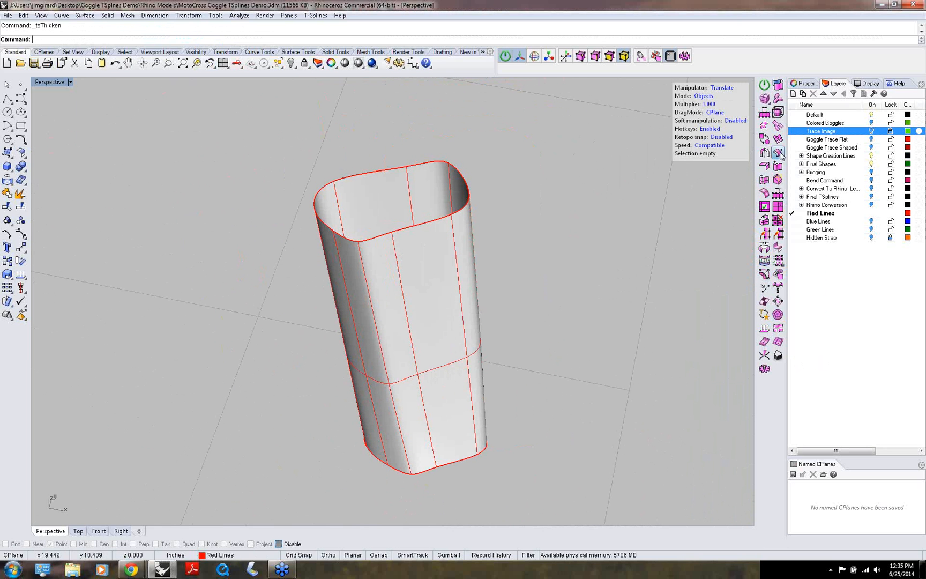
click(422, 320)
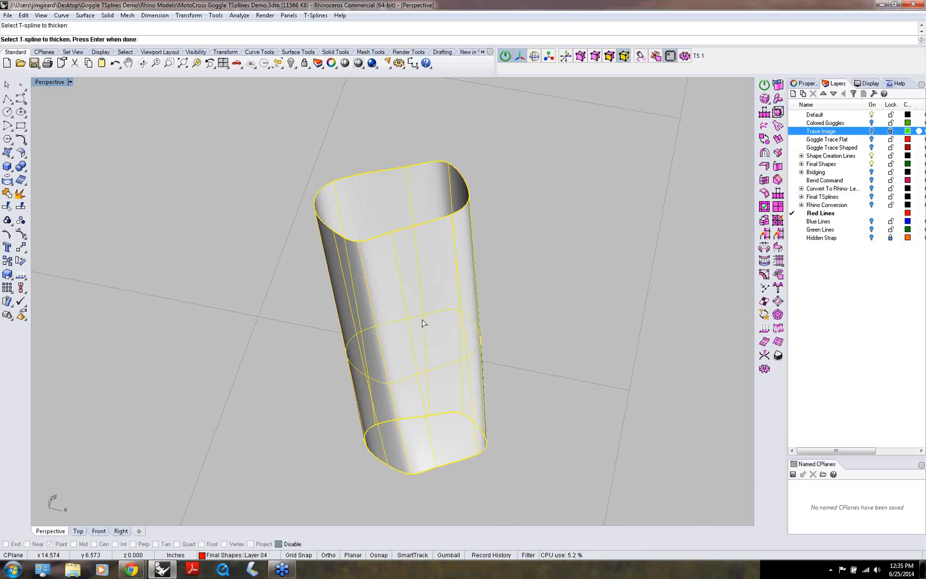
key(Return)
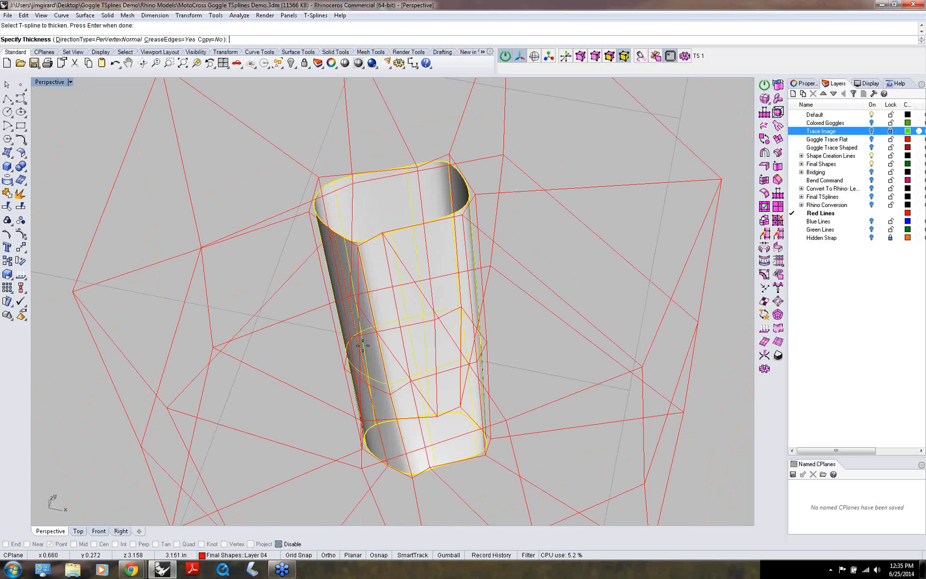
click(342, 416)
- Show all hidden goggle objects and delete the blue curves crossing the frame
right_drag(256, 349, 322, 282)
middle_click(329, 274)
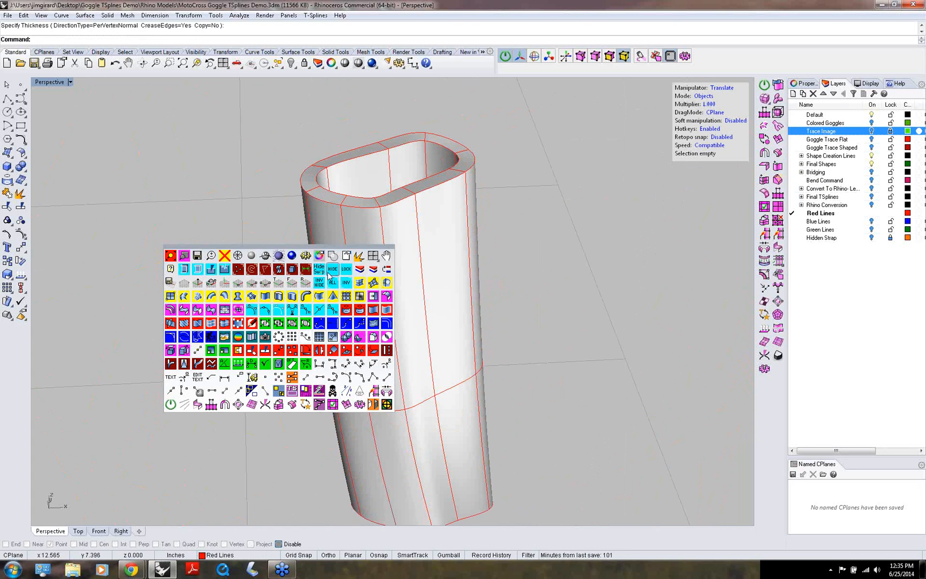
click(333, 271)
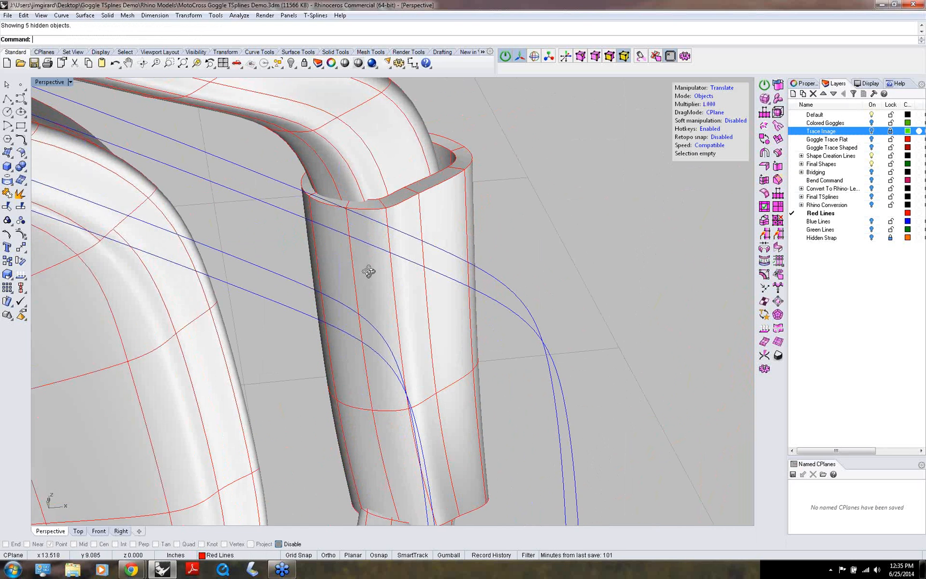
right_drag(381, 273, 238, 297)
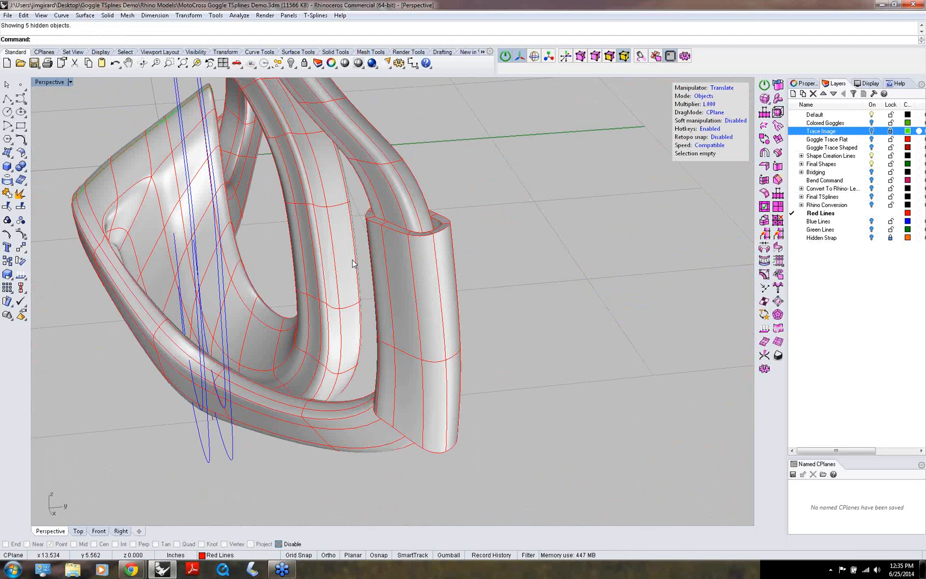
key(Delete)
- Delete the four outer wall faces on the side of the sleeve facing away from the goggle frame
right_drag(355, 207, 236, 255)
right_drag(350, 302, 308, 292)
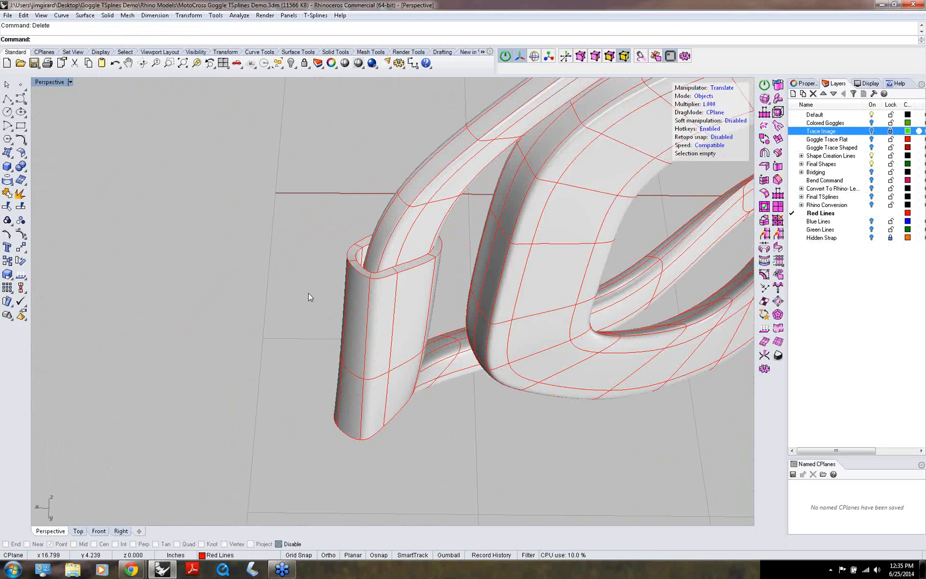
shift+right_drag(383, 313, 360, 256)
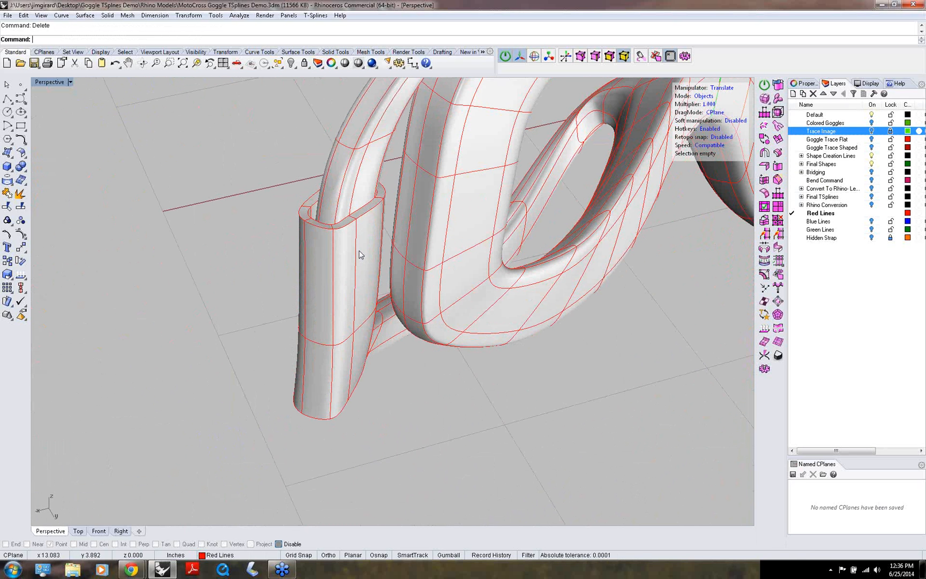
key(d)
mouse_move(327, 280)
mouse_down()
mouse_move(339, 362)
mouse_move(329, 373)
mouse_up()
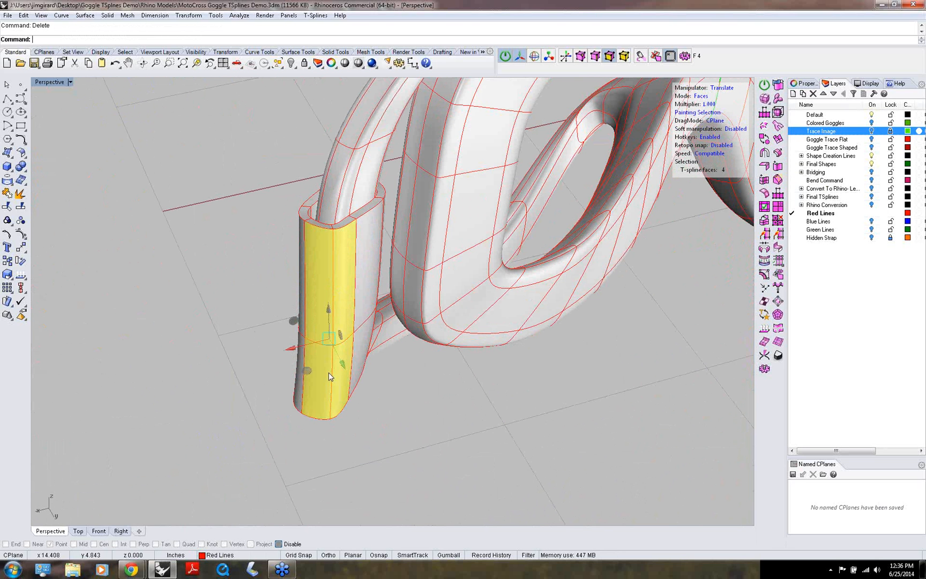
key(Delete)
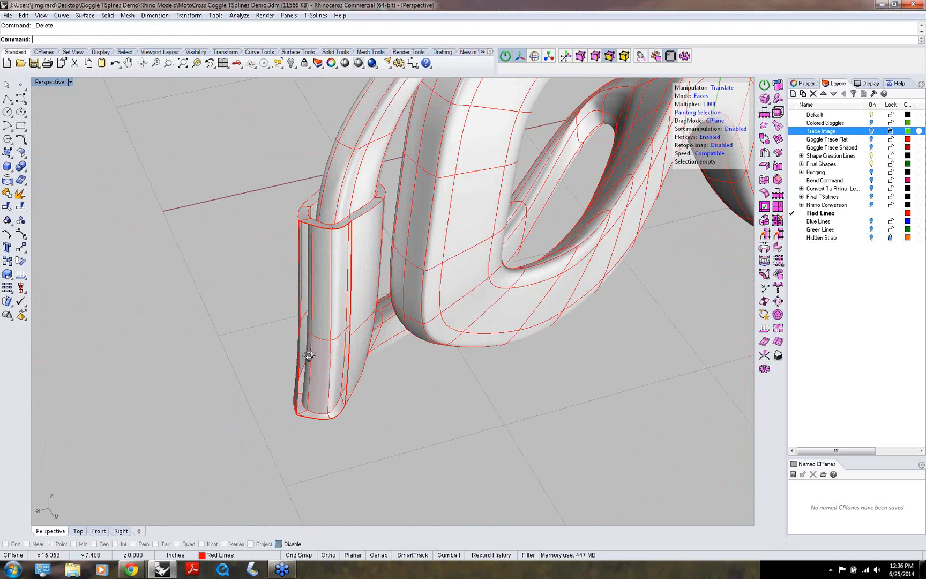
right_drag(309, 349, 302, 296)
scroll(263, 256, up, 5)
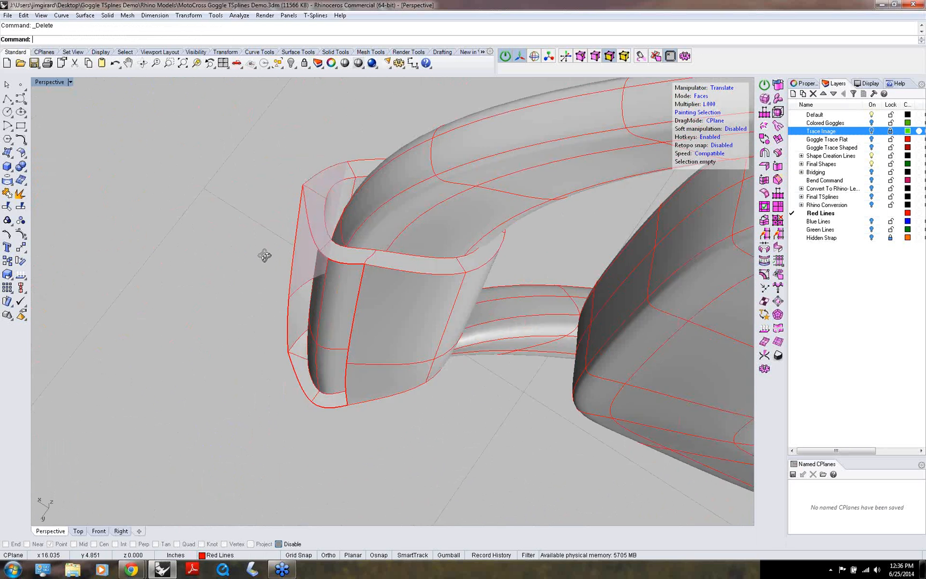
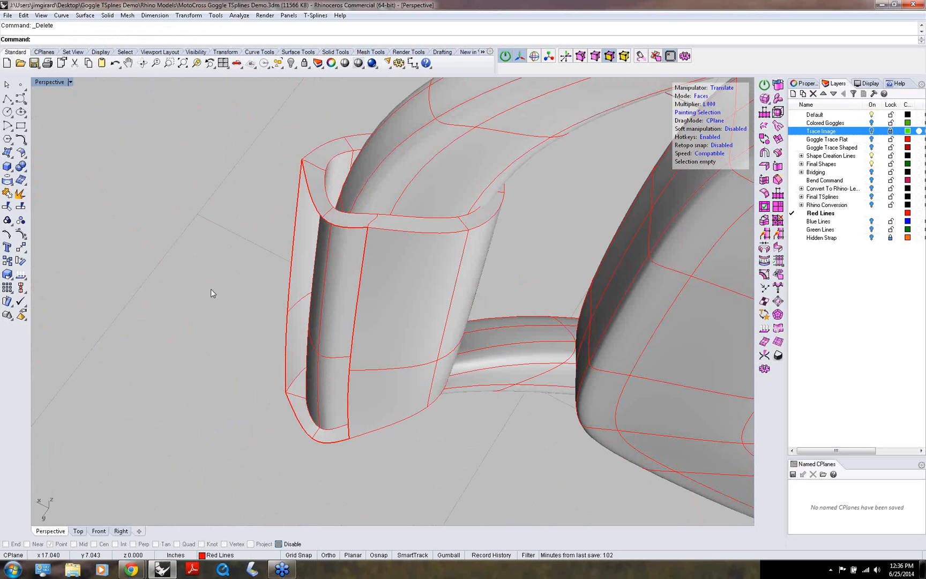
key(s)
click(294, 228)
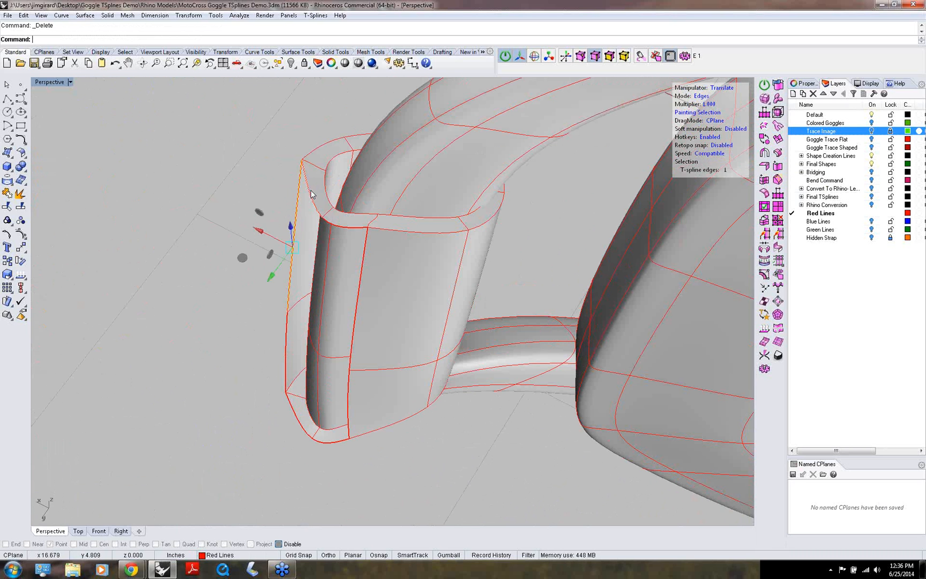
shift+click(312, 194)
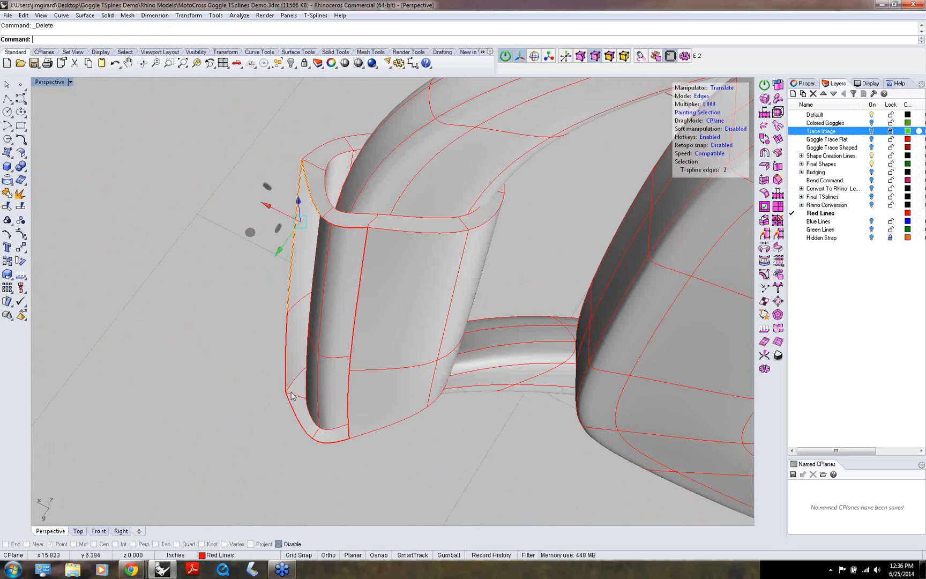
shift+click(296, 425)
shift+click(357, 322)
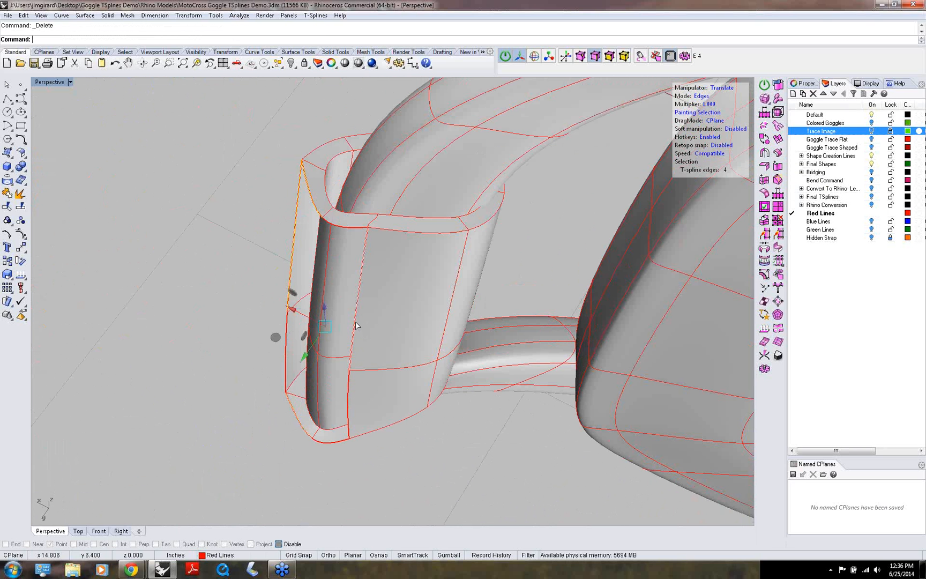
shift+double_click(355, 325)
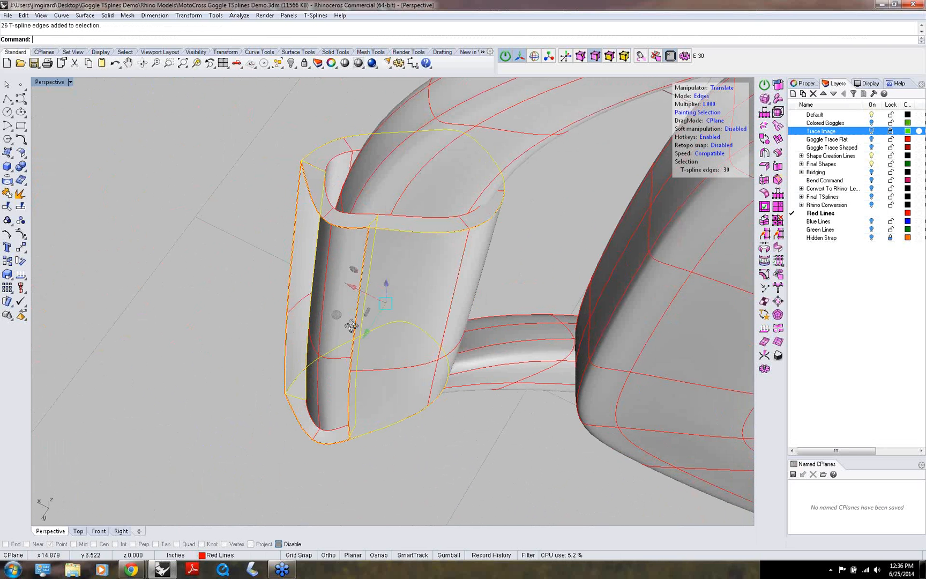
- Select the eight outer boundary edges around the sleeve's side opening and extrude them away from the goggle frame along the Y direction
click(308, 196)
shift+click(347, 230)
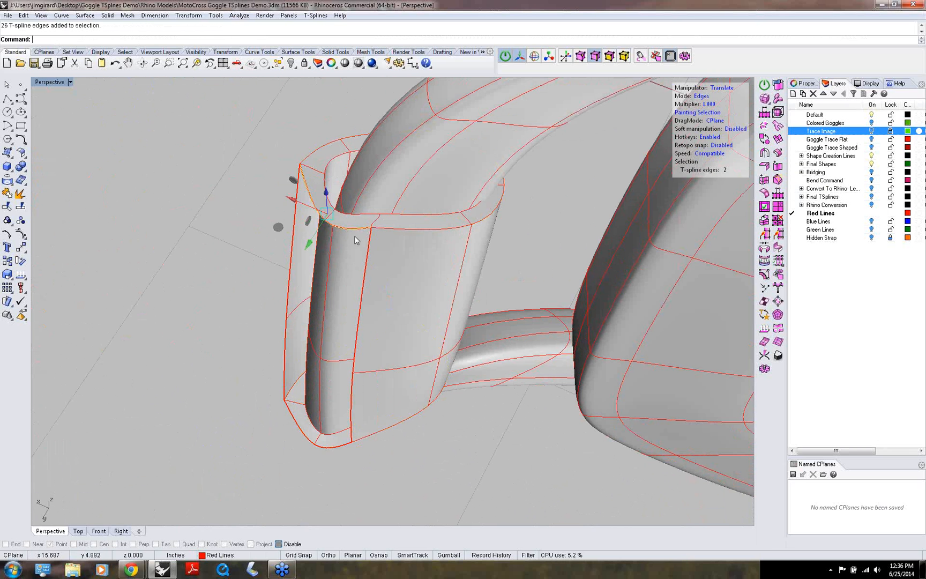
shift+click(367, 253)
shift+click(326, 447)
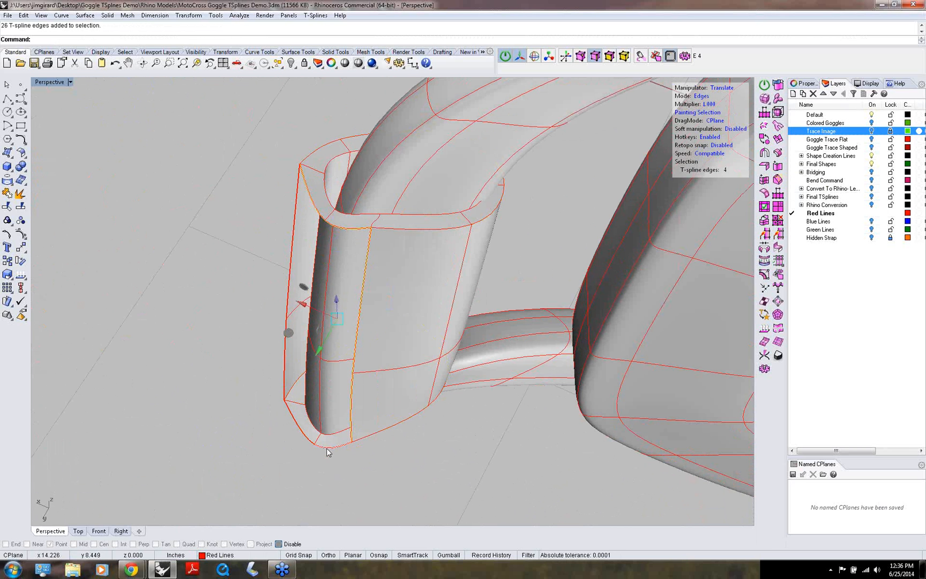
shift+click(306, 432)
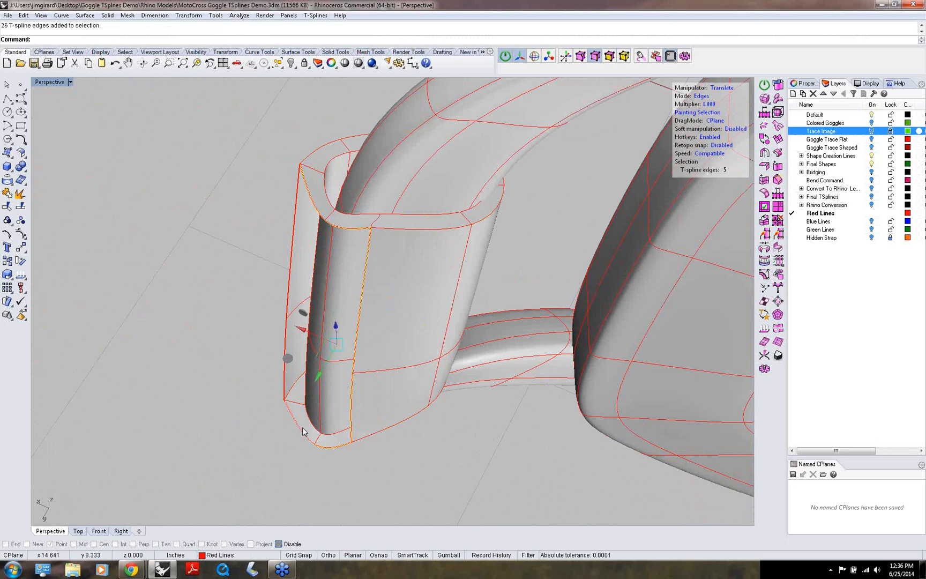
shift+click(297, 229)
right_drag(273, 268, 464, 255)
middle_click(465, 256)
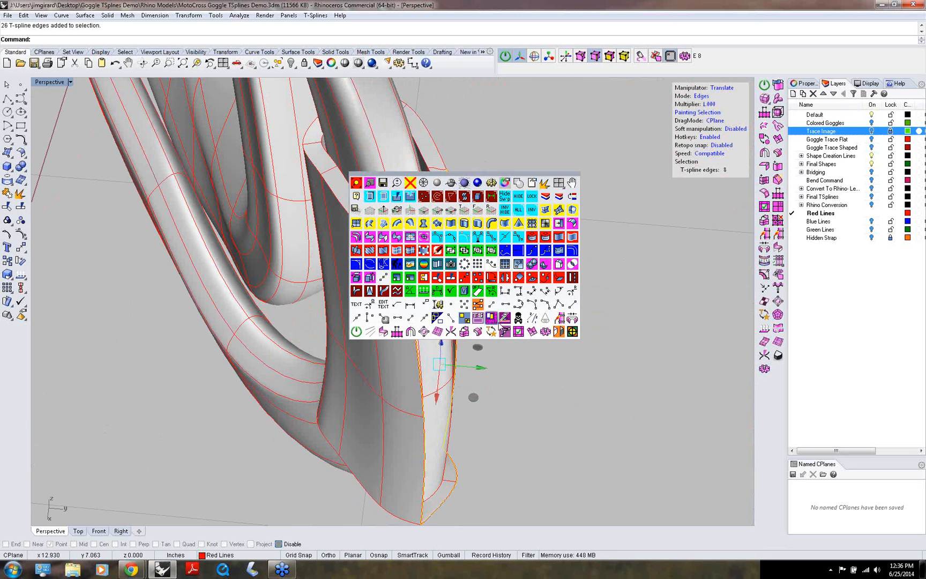
click(531, 332)
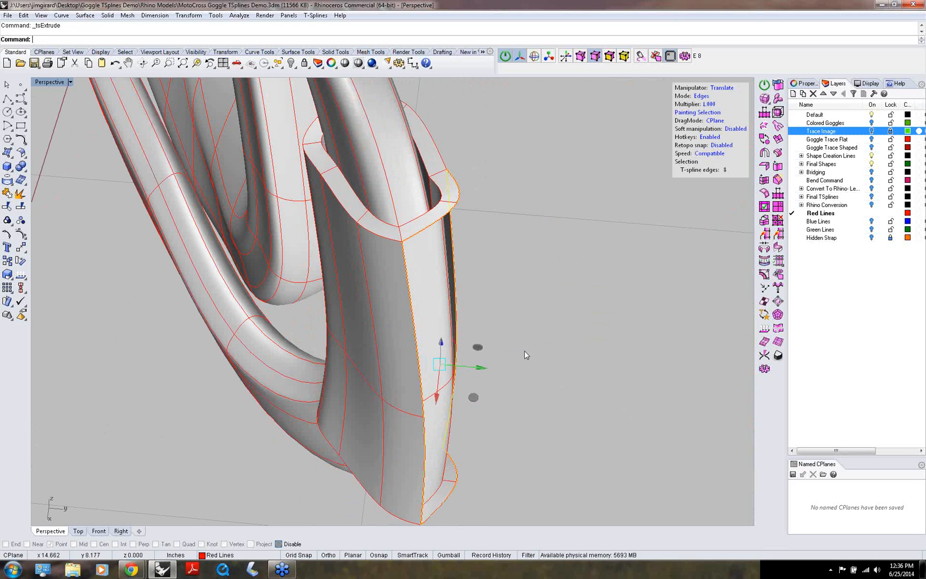
drag(500, 362, 719, 377)
- Scale the eight edges at the end of the side extrusion along the Y direction until they lie flat in one plane
scroll(453, 333, down, 5)
right_drag(452, 325, 513, 307)
click(587, 322)
right_drag(587, 323, 513, 227)
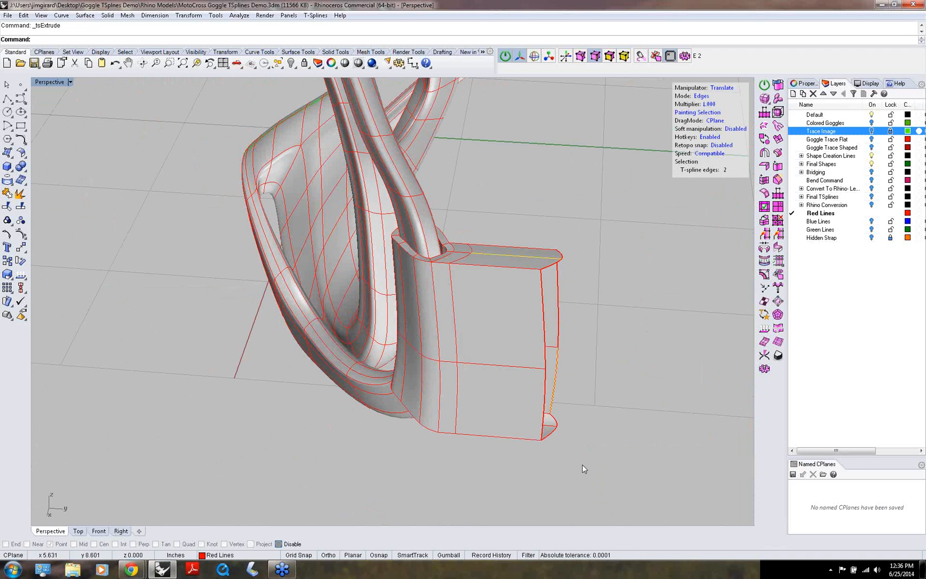
drag(515, 213, 592, 457)
key(r)
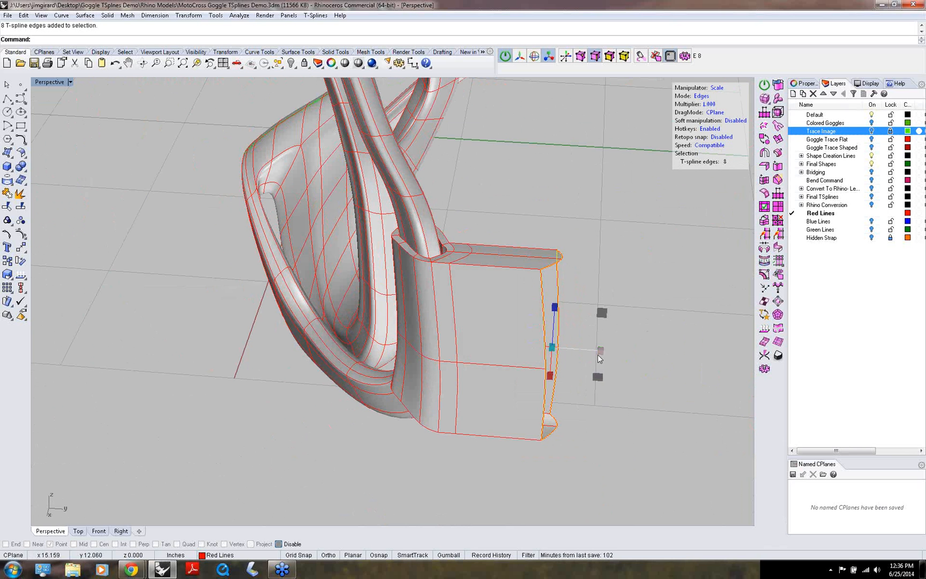
mouse_move(551, 347)
mouse_down()
mouse_move(599, 352)
mouse_move(558, 348)
mouse_up()
right_drag(558, 347, 556, 283)
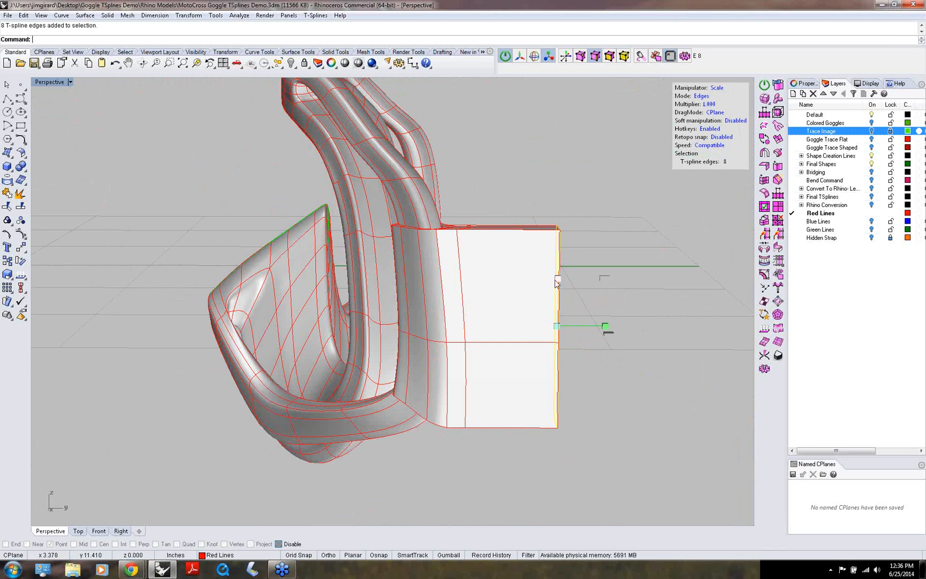
drag(557, 280, 556, 292)
right_drag(548, 338, 612, 285)
click(612, 285)
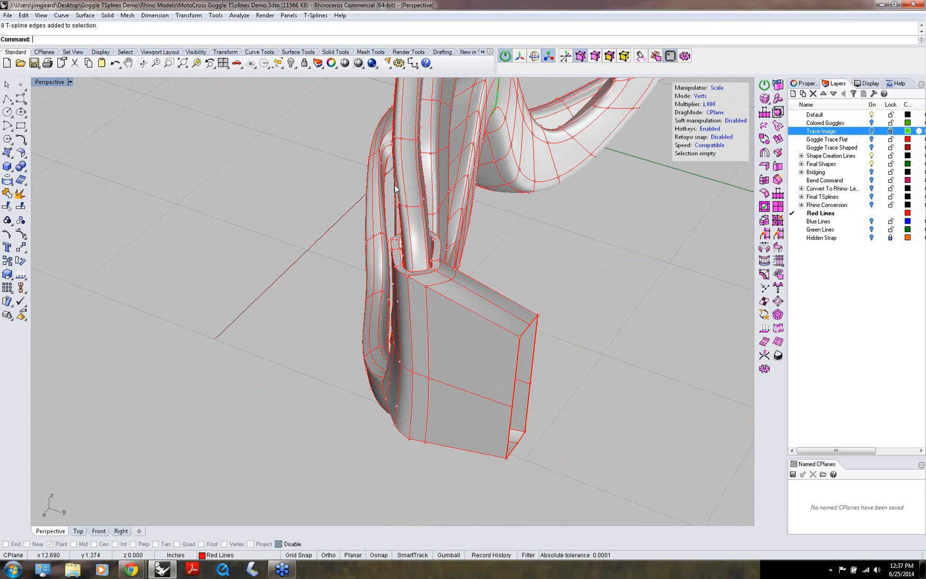
- Hide the goggle frame polysurface and fit the remaining strap sleeve in the perspective view
key(f)
click(407, 160)
middle_click(158, 279)
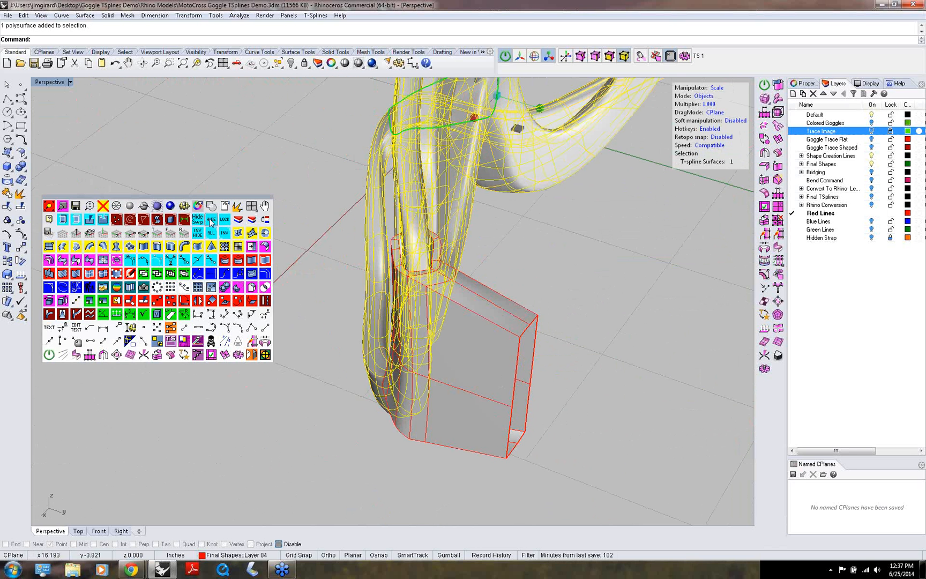
click(211, 221)
right_drag(209, 228, 288, 283)
middle_click(287, 283)
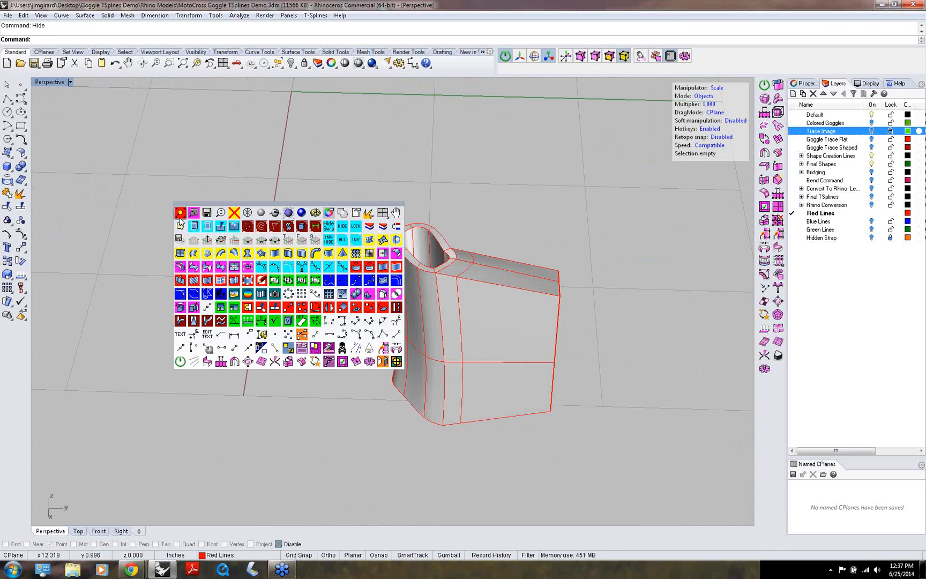
click(181, 222)
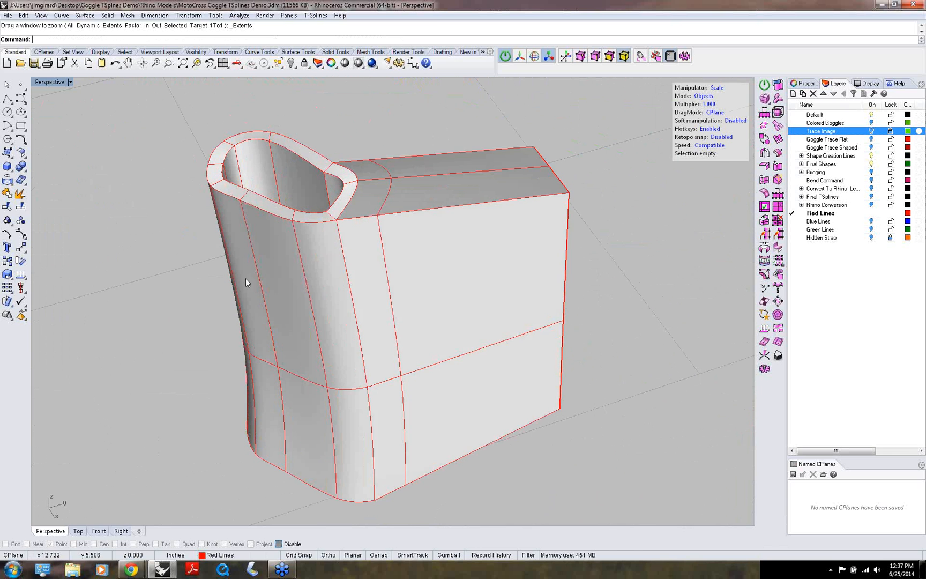
- Weld all of the sleeve's vertices and remove its creases to smooth it, and show the hidden goggle frame
key(a)
right_drag(275, 289, 278, 204)
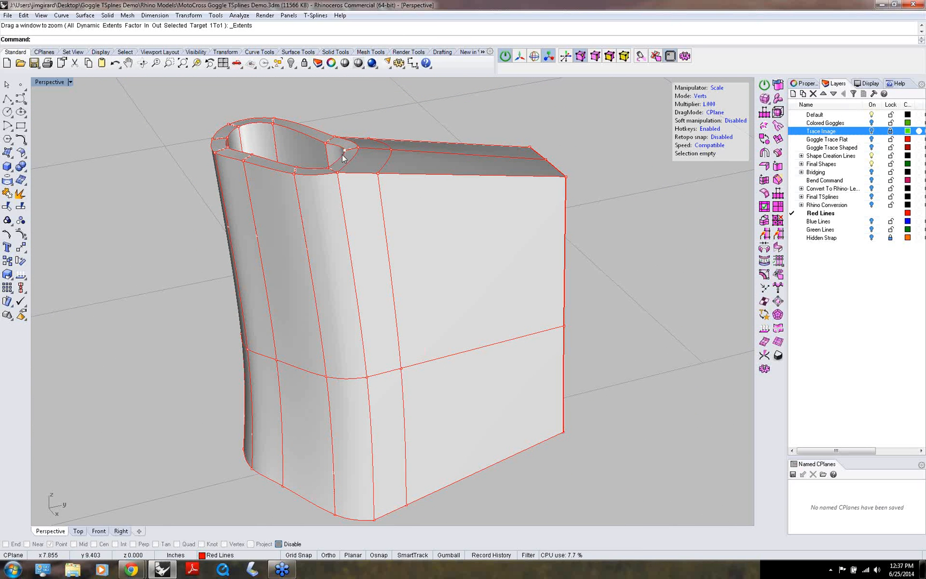
key(ctrl+a)
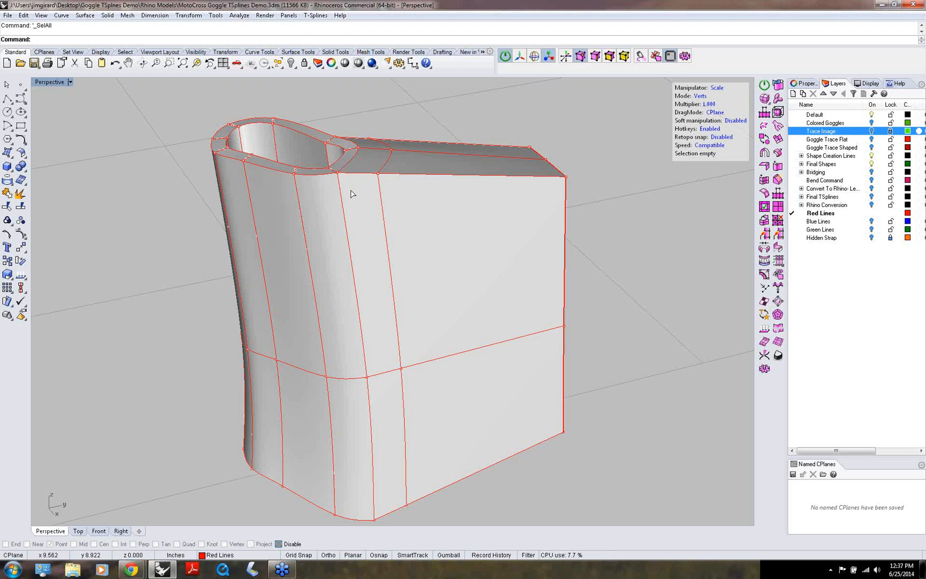
key(w)
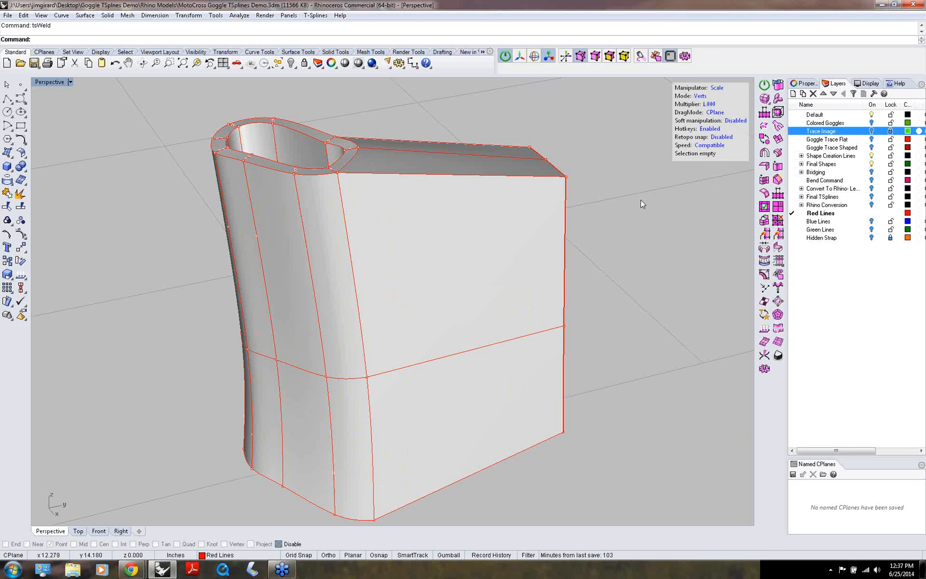
key(ctrl+a)
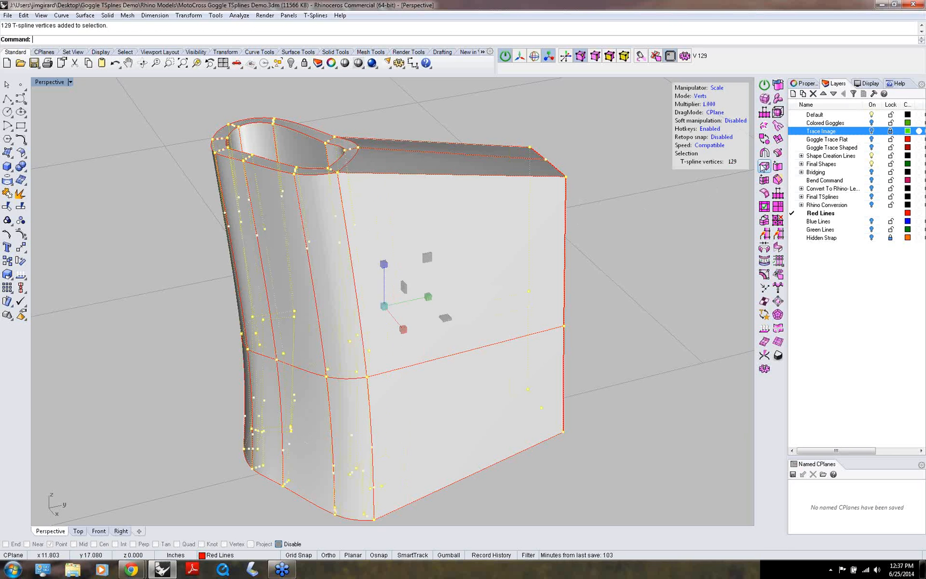
click(764, 166)
mouse_move(626, 232)
right_down()
mouse_move(620, 274)
mouse_move(643, 285)
mouse_move(656, 247)
mouse_move(633, 235)
mouse_move(640, 221)
right_up()
middle_click(640, 220)
click(680, 177)
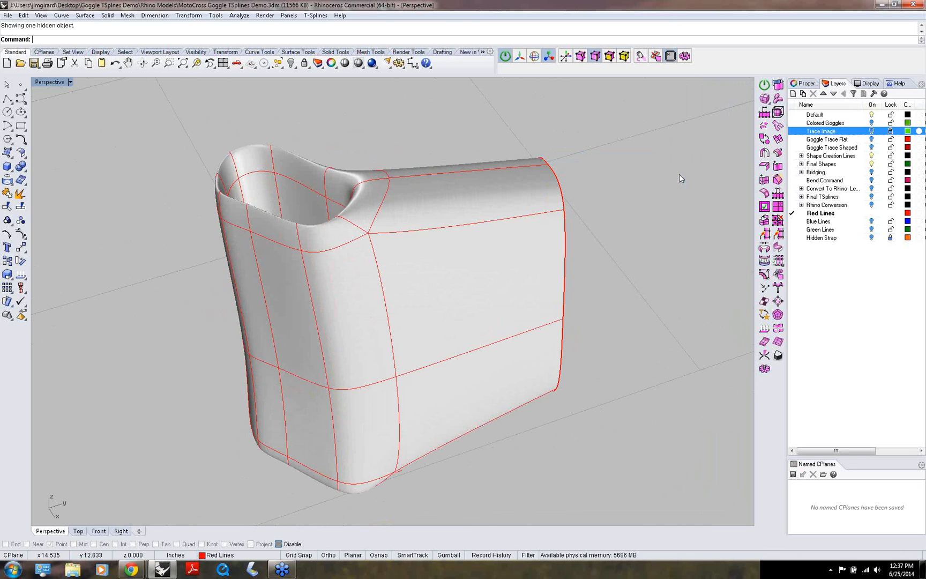
- Select the eight open end edges of the connector in box mode and scale them narrower along X
right_drag(680, 174, 507, 196)
key(Tab)
drag(506, 196, 568, 370)
right_drag(568, 370, 441, 191)
scroll(462, 255, up, 2)
drag(566, 238, 545, 239)
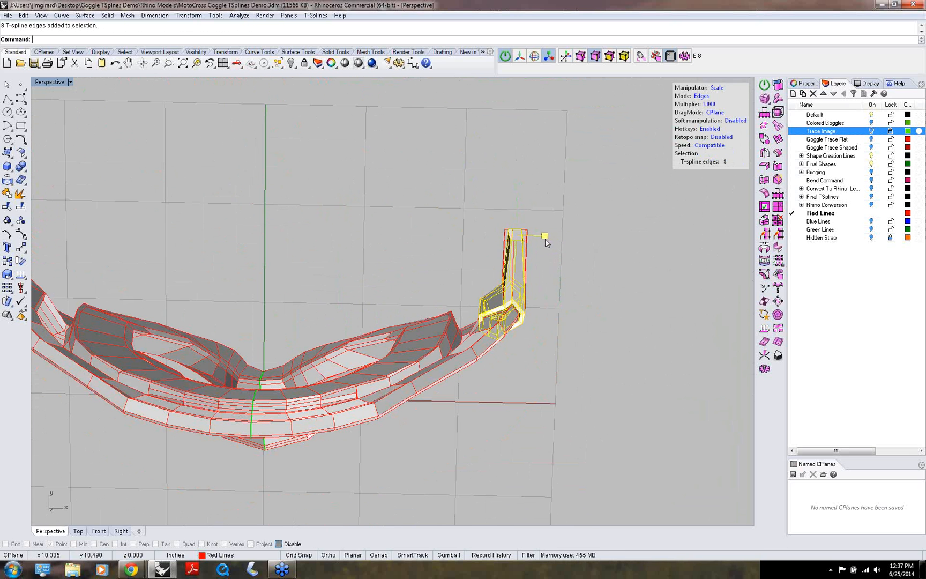
right_drag(425, 230, 379, 244)
- Extrude the connector's end edges straight back along Y and shift them slightly outward to form the first strap segment
key(w)
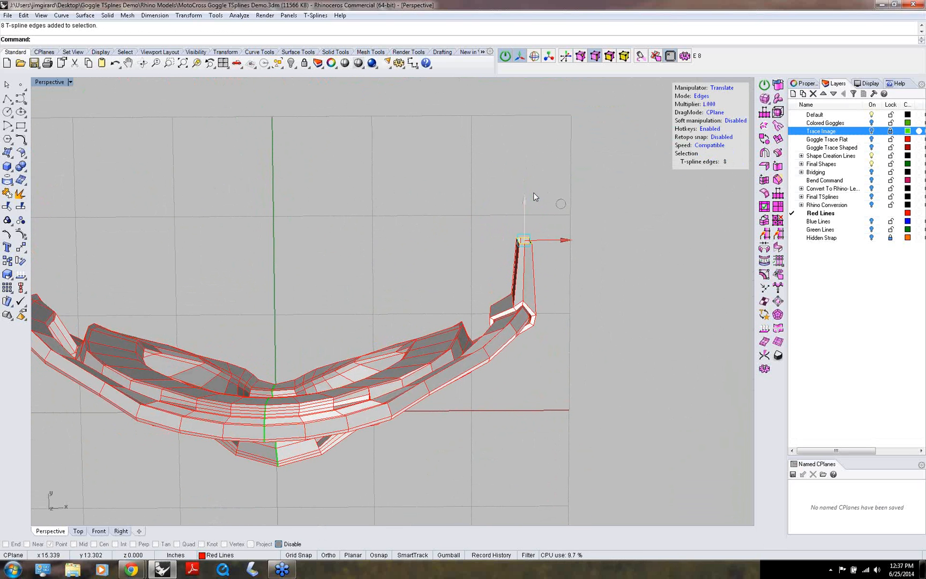
drag(558, 204, 558, 97)
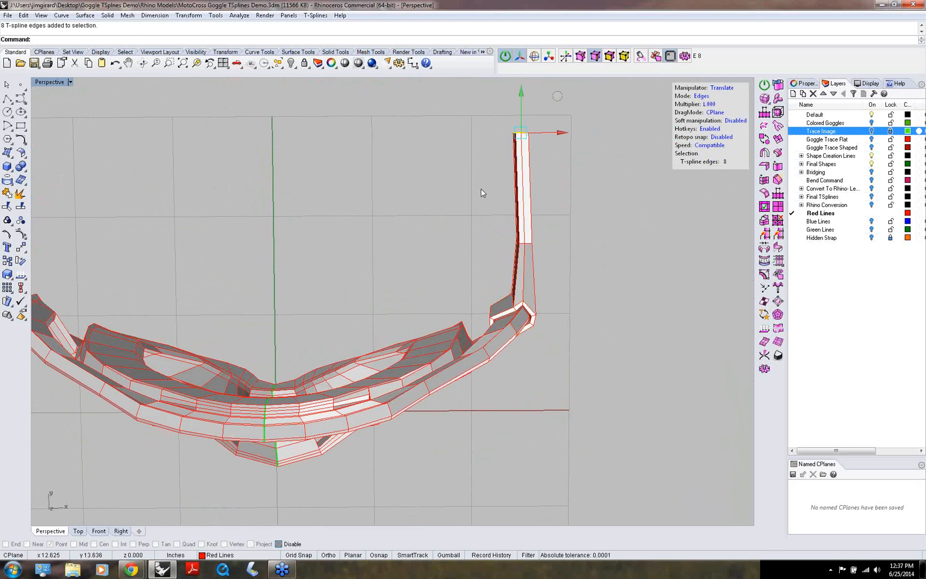
scroll(478, 190, down, 3)
shift+right_drag(476, 193, 464, 305)
drag(504, 233, 506, 202)
drag(540, 241, 555, 240)
- Extrude the strap end diagonally back and inward, rotate its end edges, and extrude another segment along X toward the center plane
drag(556, 204, 486, 107)
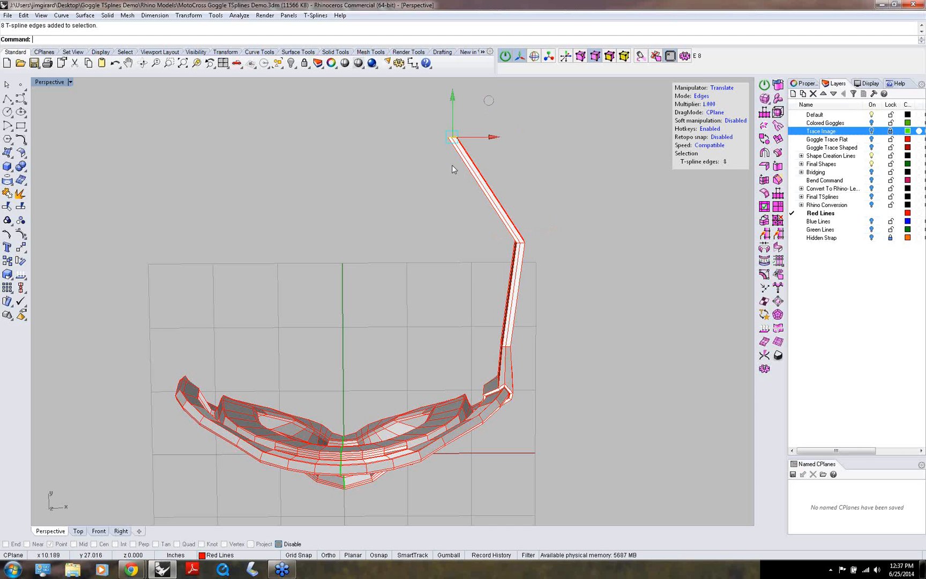
key(e)
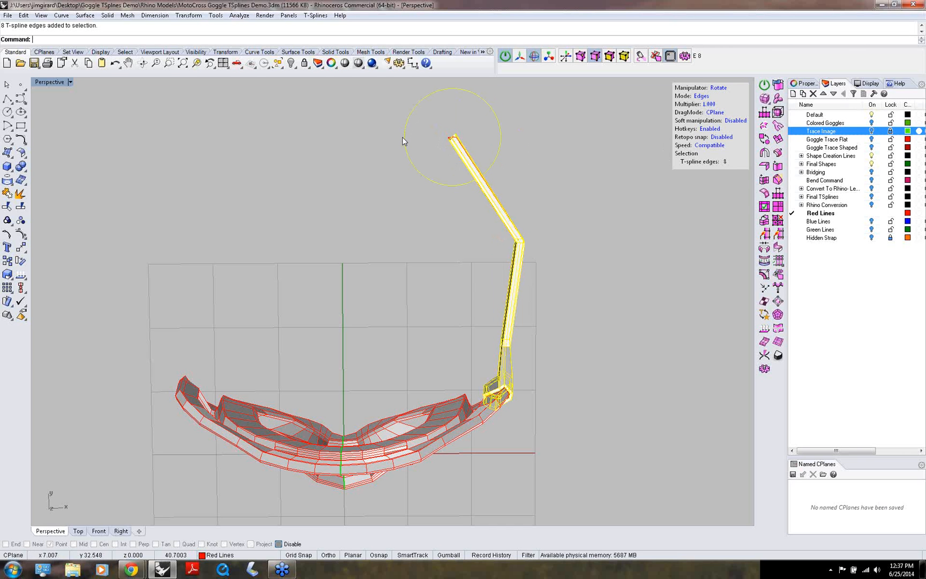
key(w)
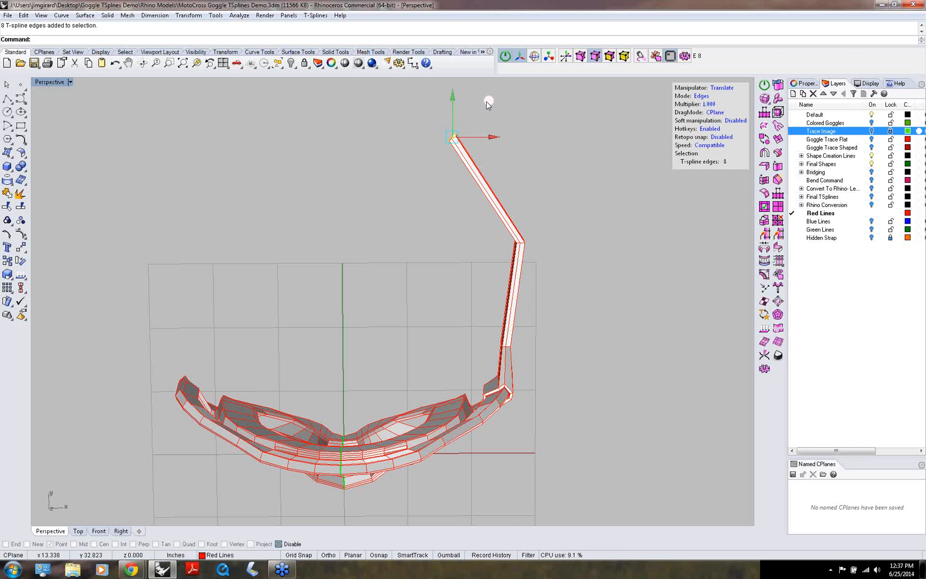
alt+drag(486, 104, 401, 103)
click(380, 270)
right_drag(381, 270, 390, 242)
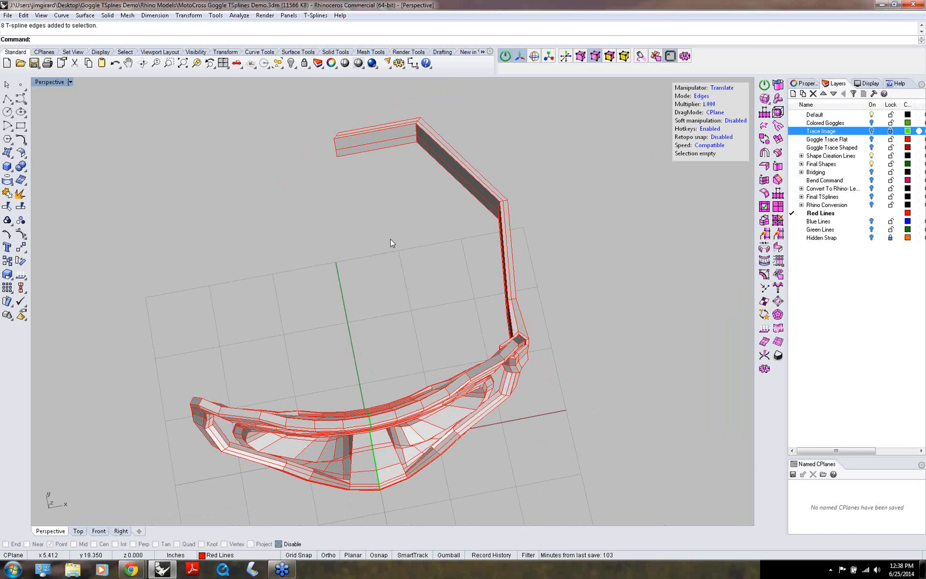
middle_click(391, 240)
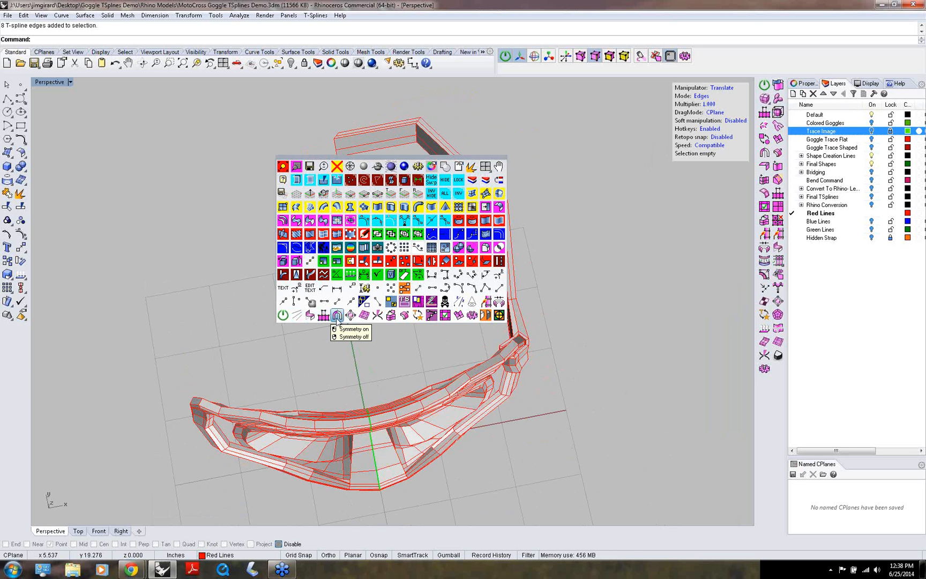
click(338, 316)
click(484, 196)
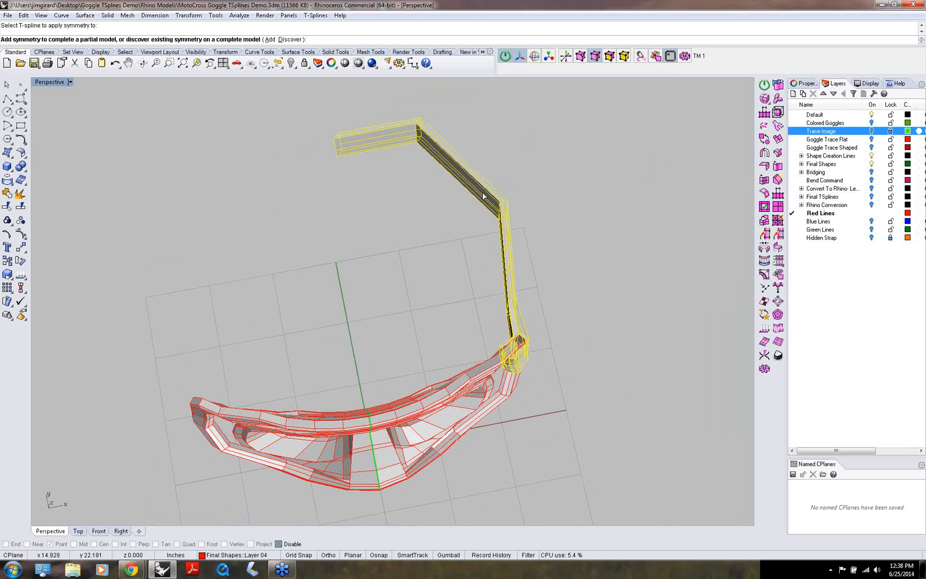
key(Return)
- Place a point object at the origin by entering 0
middle_click(372, 308)
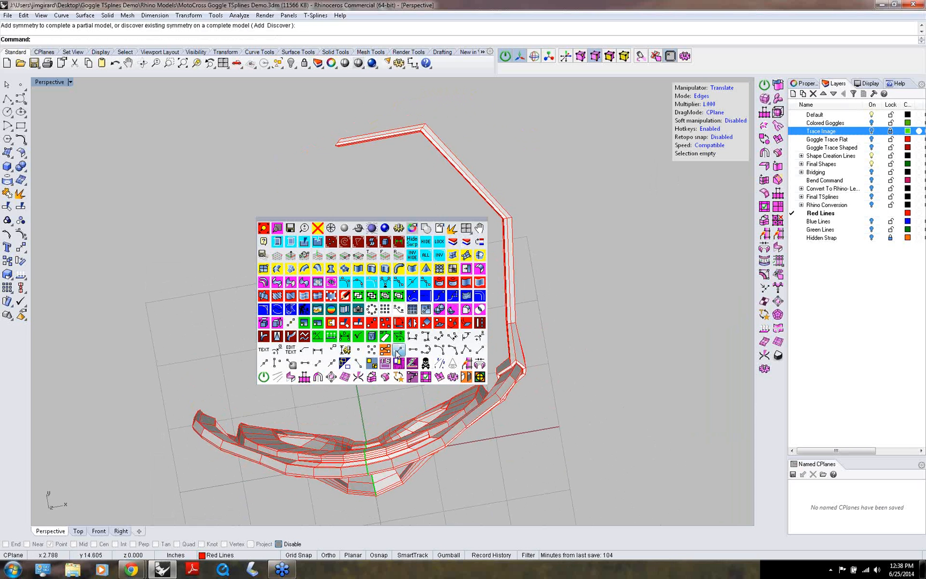
click(358, 349)
text(0)
key(Return)
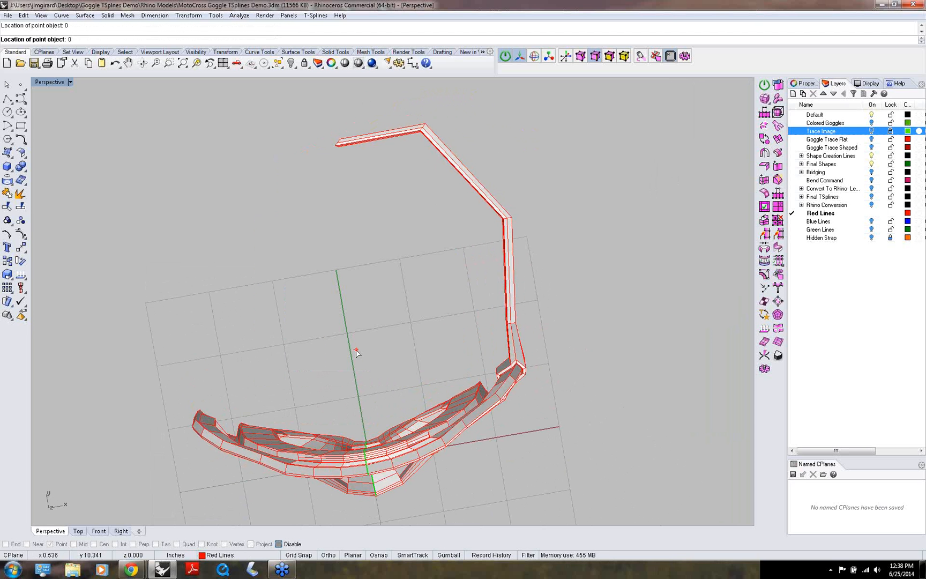
- Examine the point at the origin up close in wireframe display, and return the viewport to shaded display
right_drag(355, 338, 271, 422)
middle_click(271, 422)
click(233, 349)
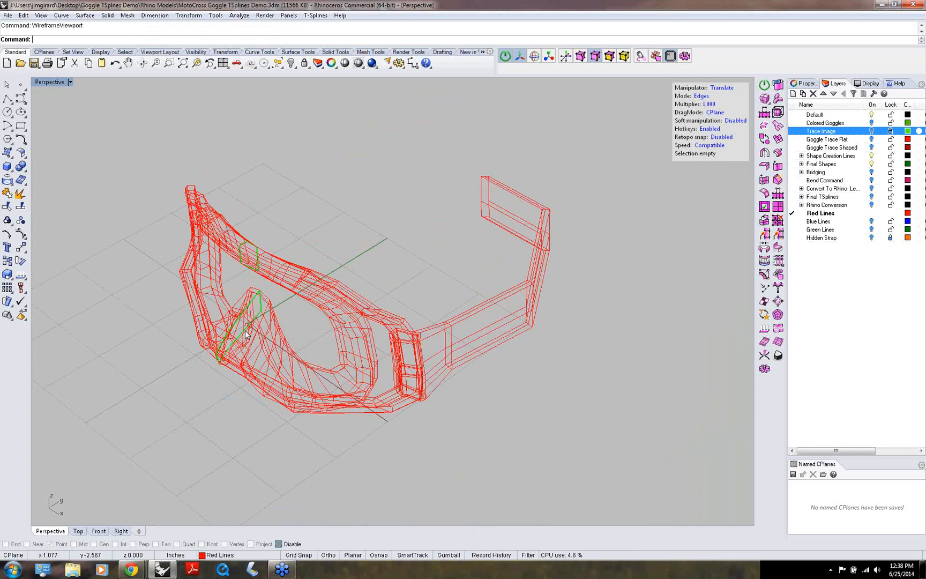
scroll(247, 351, up, 8)
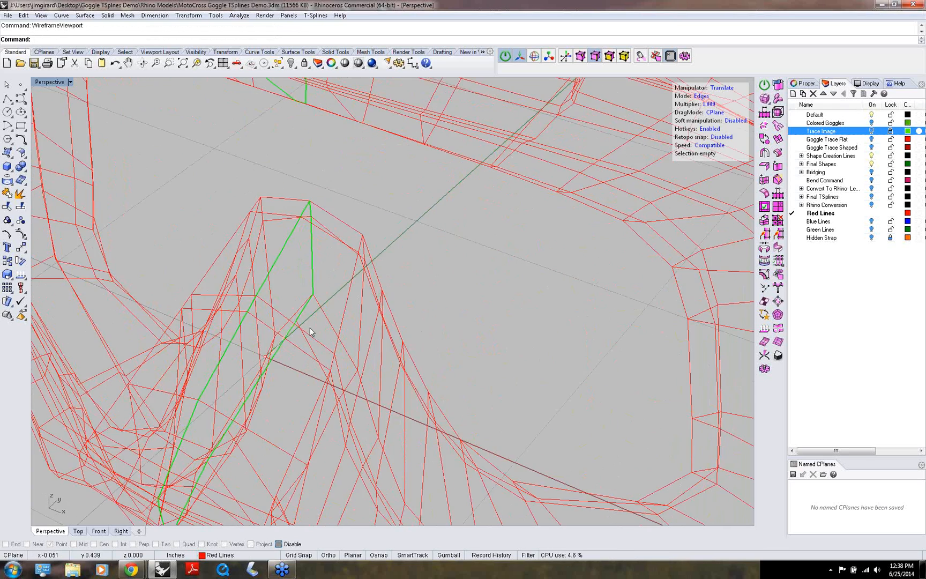
scroll(355, 316, down, 8)
middle_click(378, 358)
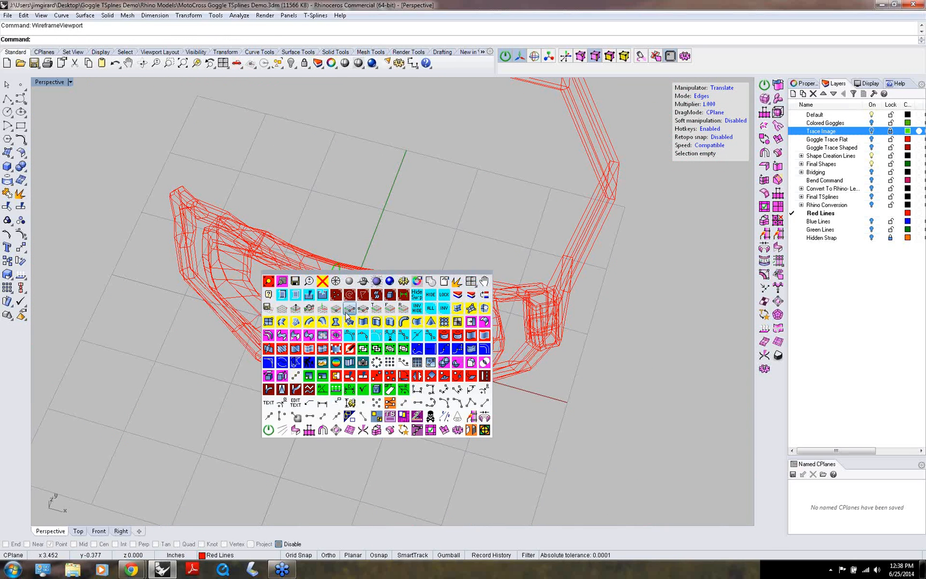
click(347, 284)
right_drag(343, 300, 355, 304)
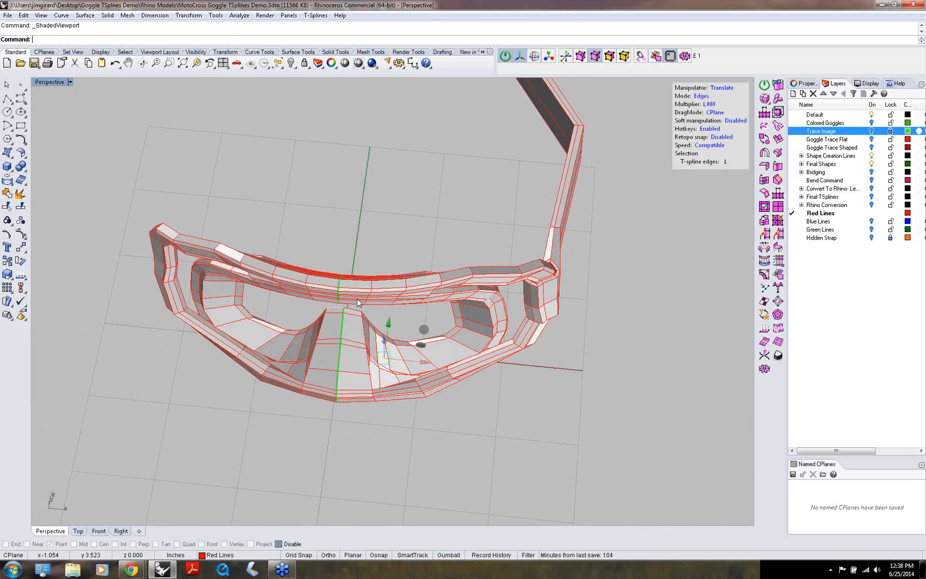
- Add axial symmetry to the strap with Weld=Yes, snapping the symmetry plane's start to the origin point and ending it along the Y axis
mouse_move(394, 270)
shift+right_down()
mouse_move(428, 343)
mouse_move(447, 300)
shift+right_up()
middle_click(450, 303)
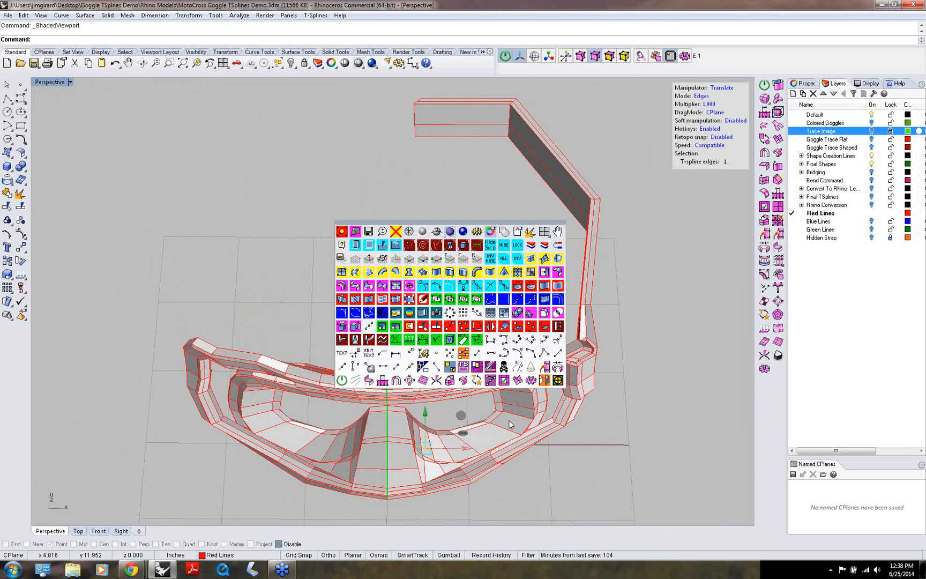
click(397, 385)
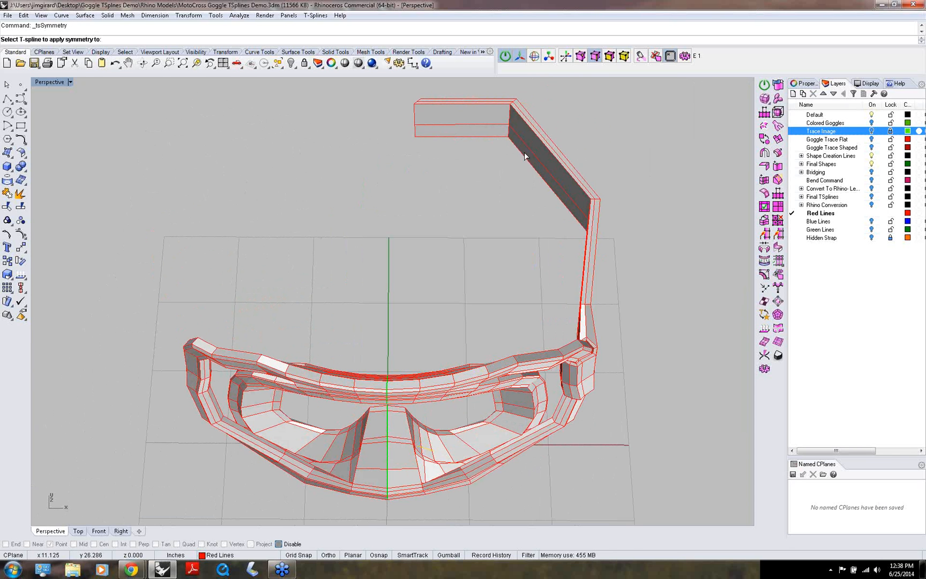
click(525, 156)
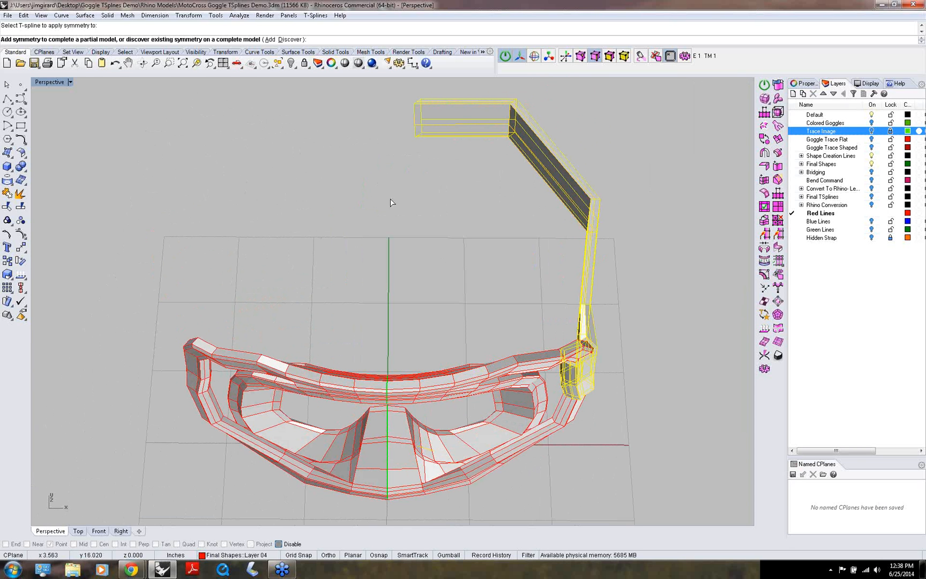
click(269, 40)
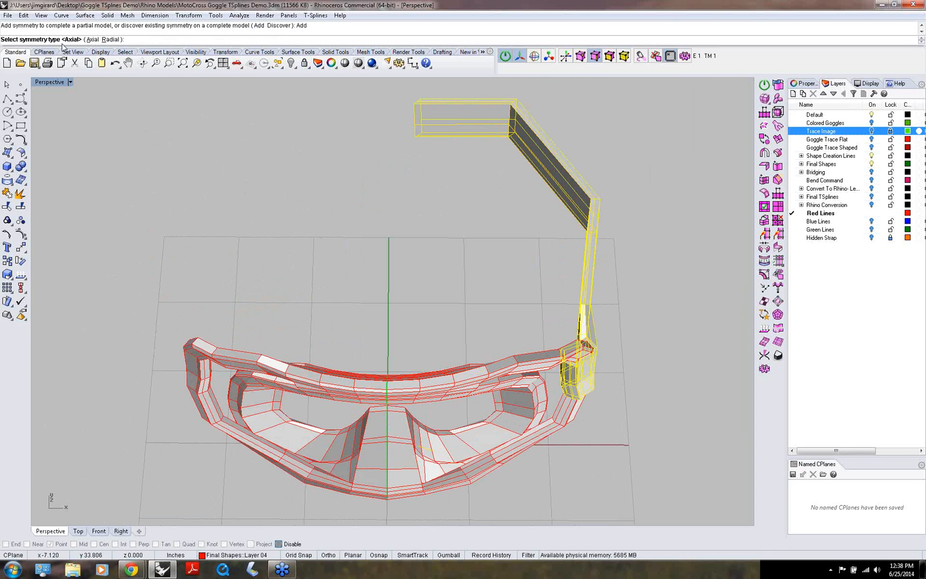
click(92, 39)
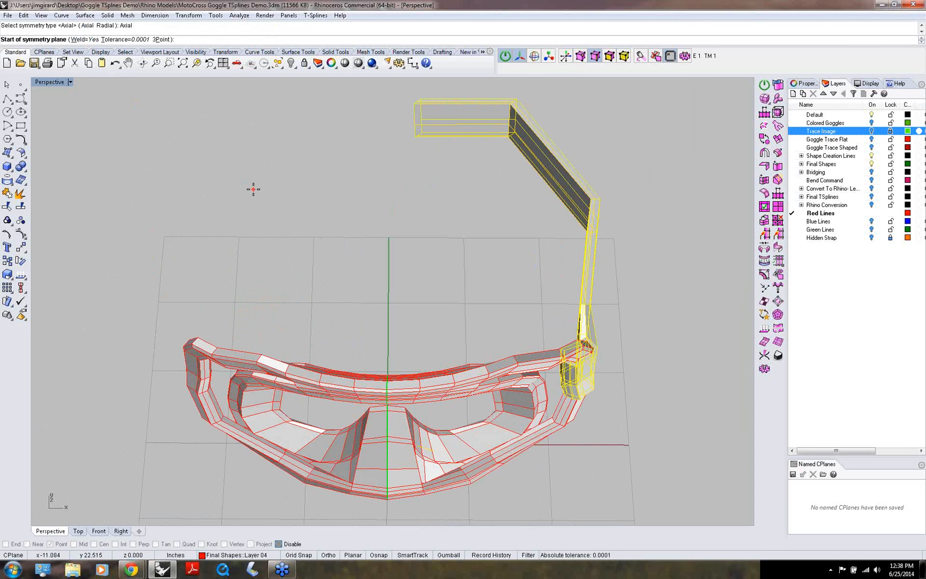
click(280, 544)
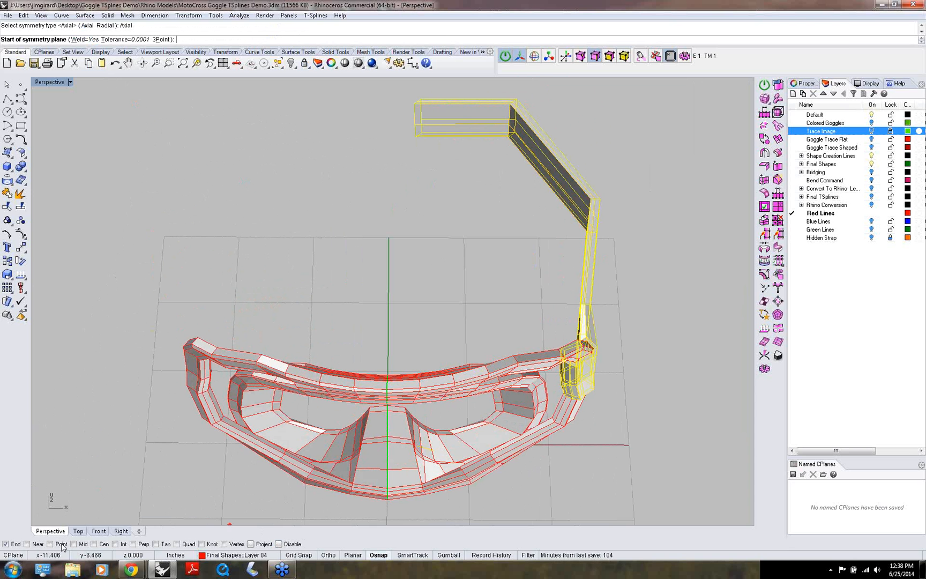
click(386, 431)
click(385, 212)
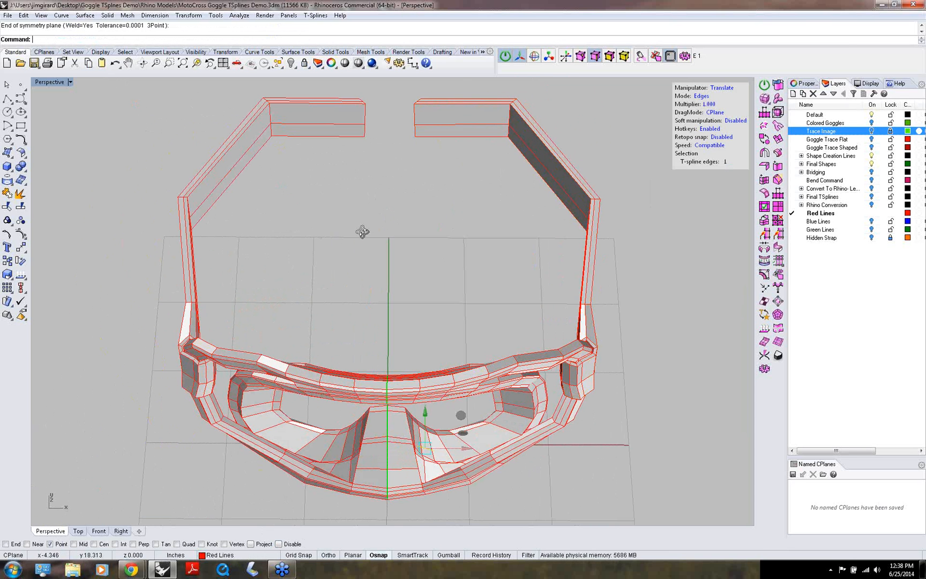
right_drag(363, 231, 283, 361)
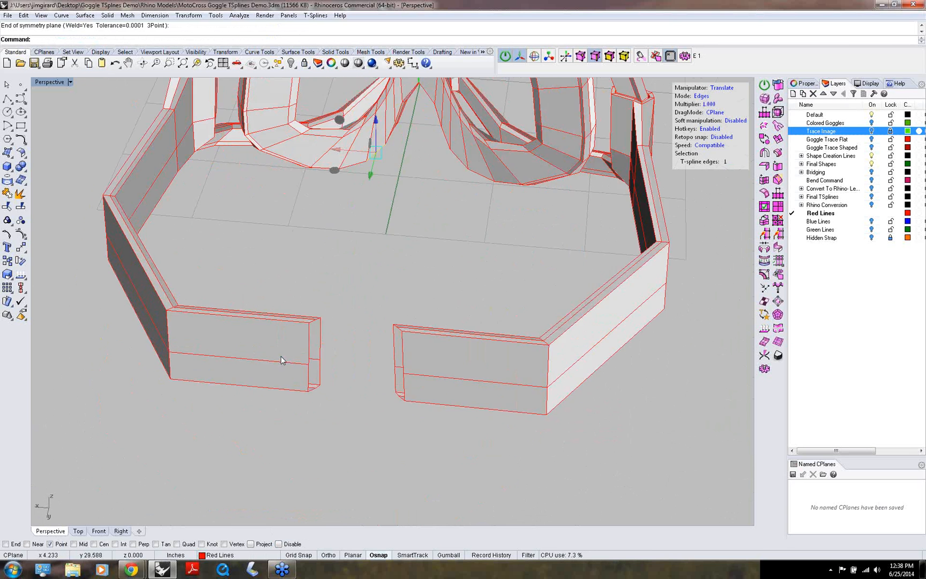
- Merge the open edge loops at the two strap ends to close the strap at the back center
scroll(283, 361, up, 5)
double_click(327, 343)
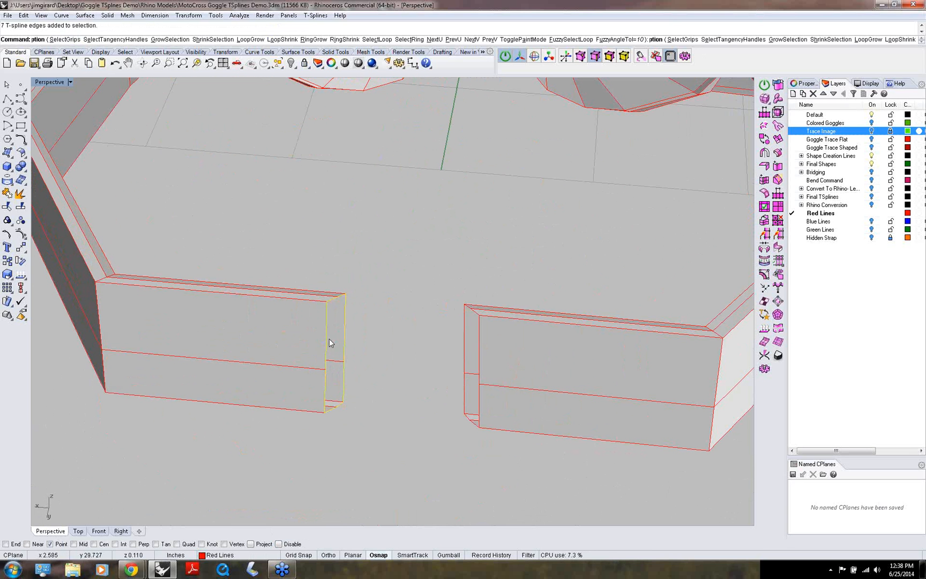
double_click(465, 354)
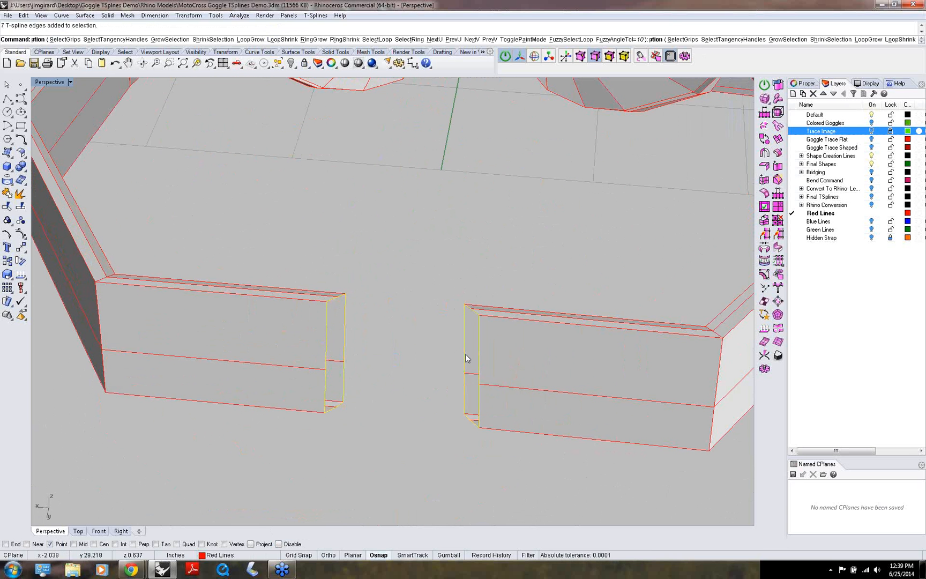
middle_click(465, 354)
click(520, 405)
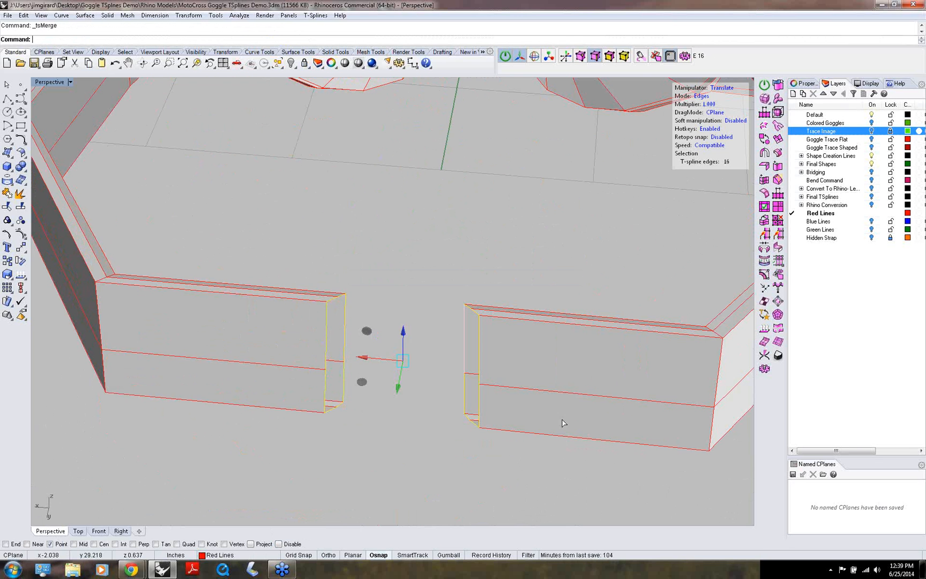
scroll(428, 343, down, 7)
right_drag(426, 343, 444, 399)
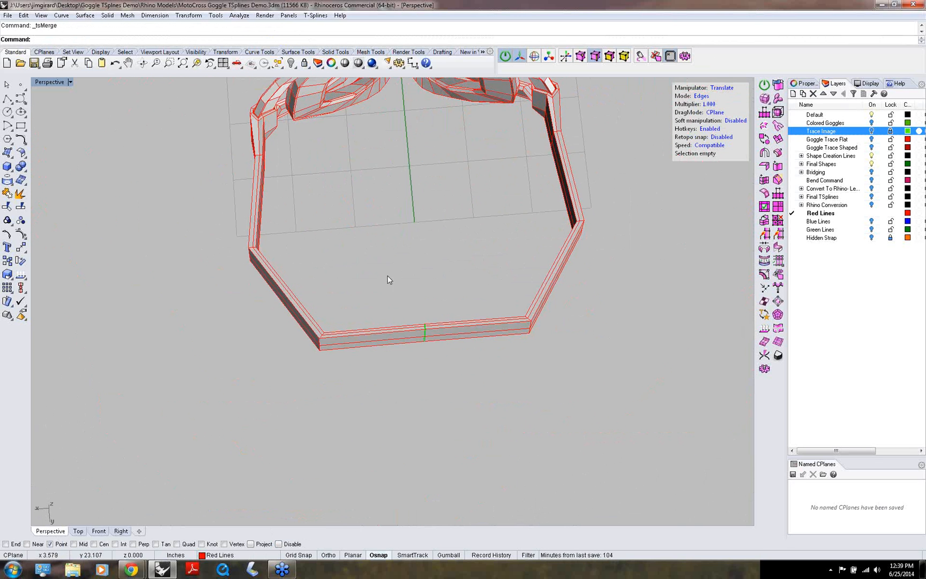
- Move the strap's center seam edges backward along the Y axis to round out the back
drag(387, 276, 457, 382)
right_drag(456, 382, 439, 401)
drag(427, 372, 427, 394)
- Switch both the strap and the goggle frame from boxy to smooth T-spline display, and clear the selection
key(d)
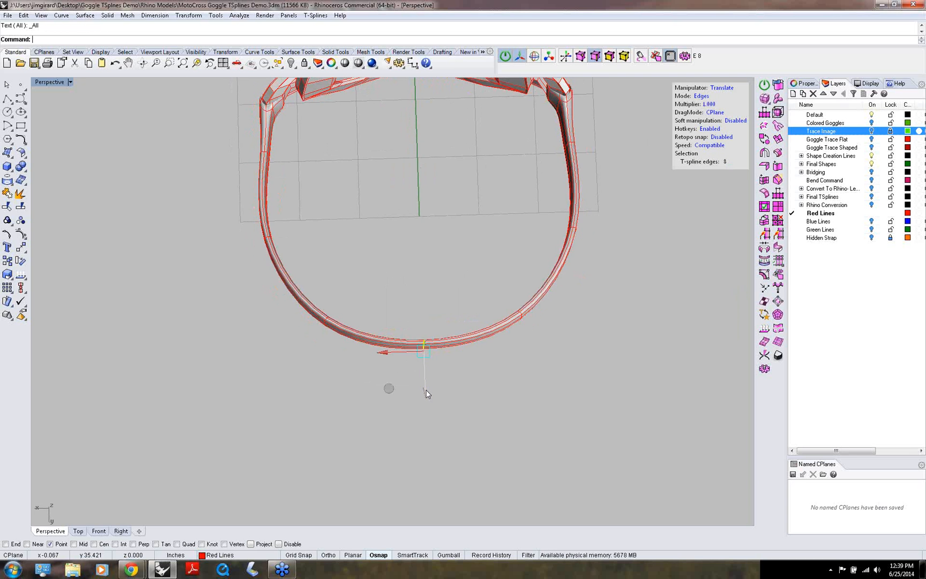
right_drag(427, 393, 180, 315)
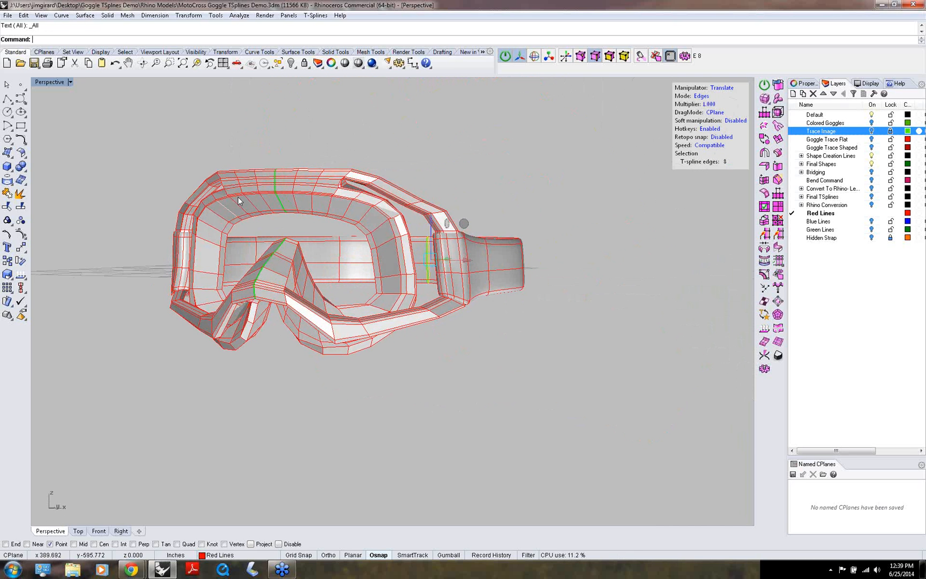
key(f)
click(259, 209)
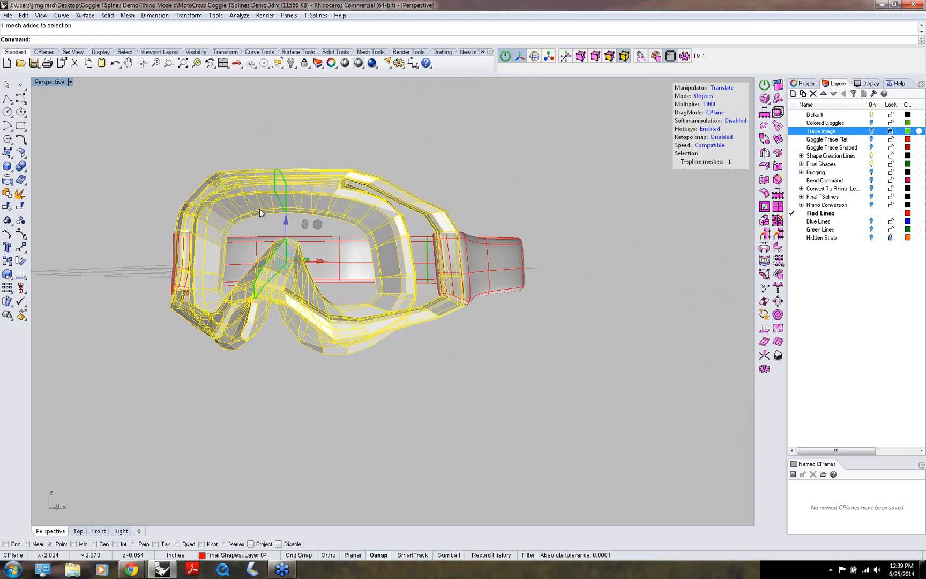
key(b)
click(474, 157)
- Examine the smoothed goggle and closed strap from several front angles
right_drag(473, 157, 527, 211)
scroll(459, 278, up, 4)
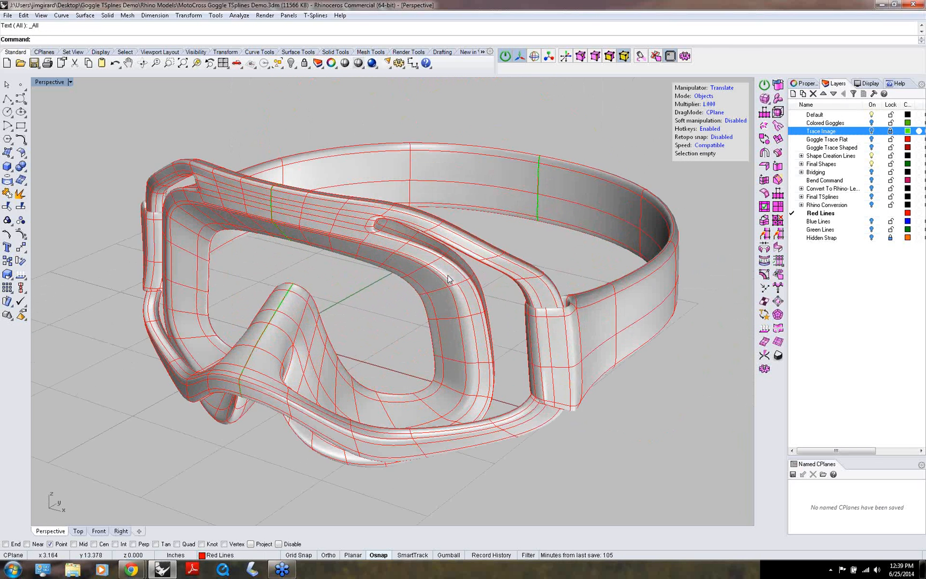
right_drag(451, 276, 467, 247)
scroll(334, 232, down, 4)
right_drag(301, 244, 347, 249)
scroll(333, 232, up, 6)
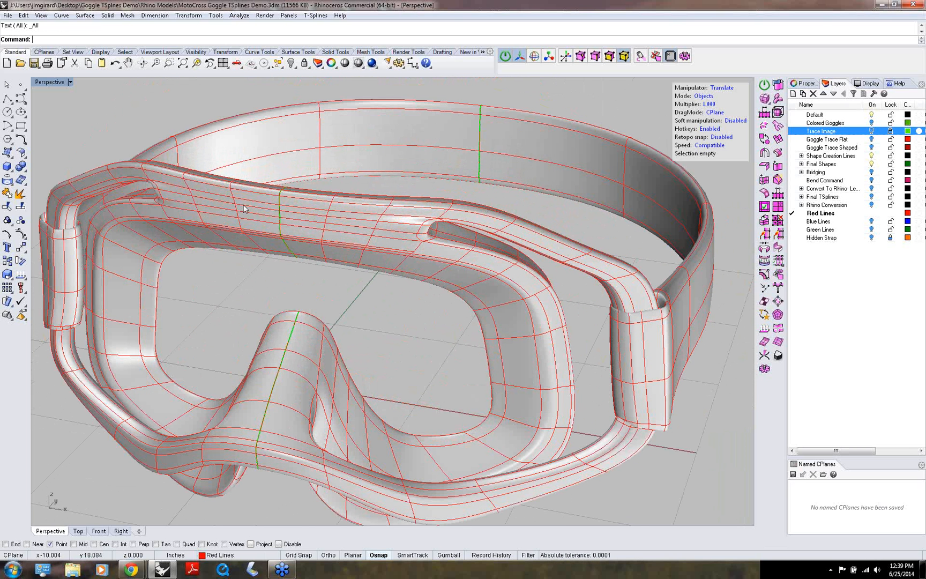
right_drag(292, 213, 313, 217)
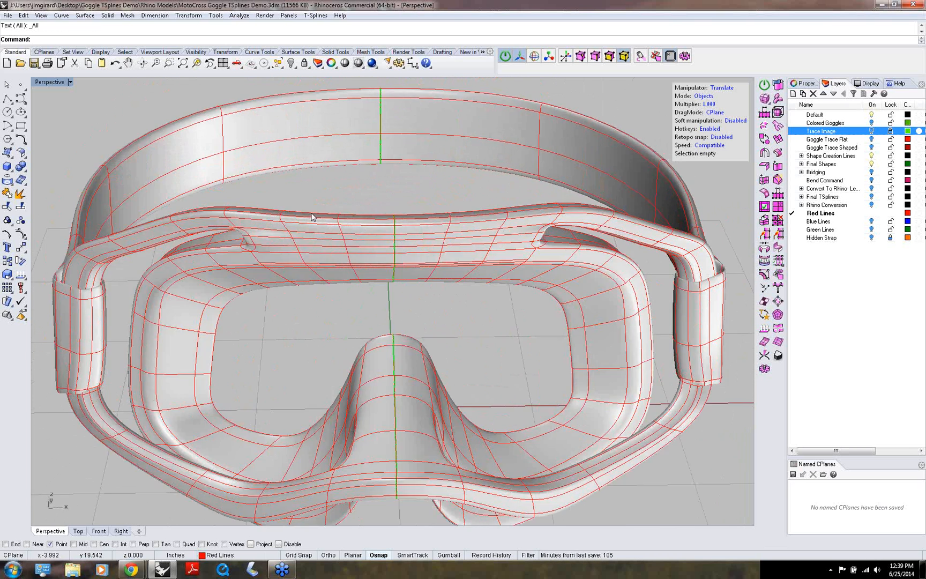
- Delete the extra horizontal edge loops across the goggle's upper brow between the two side slots
key(s)
click(303, 233)
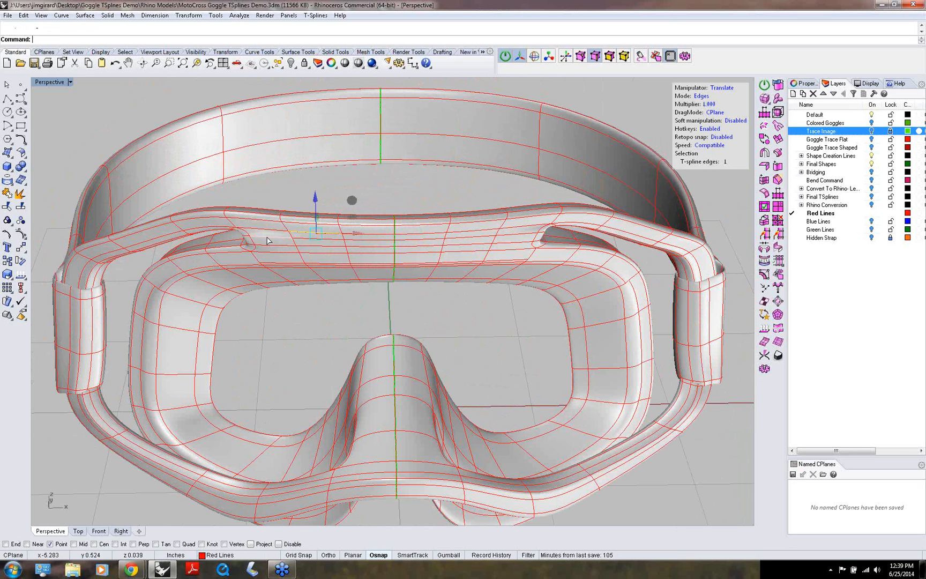
click(269, 241)
shift+click(281, 246)
key(l)
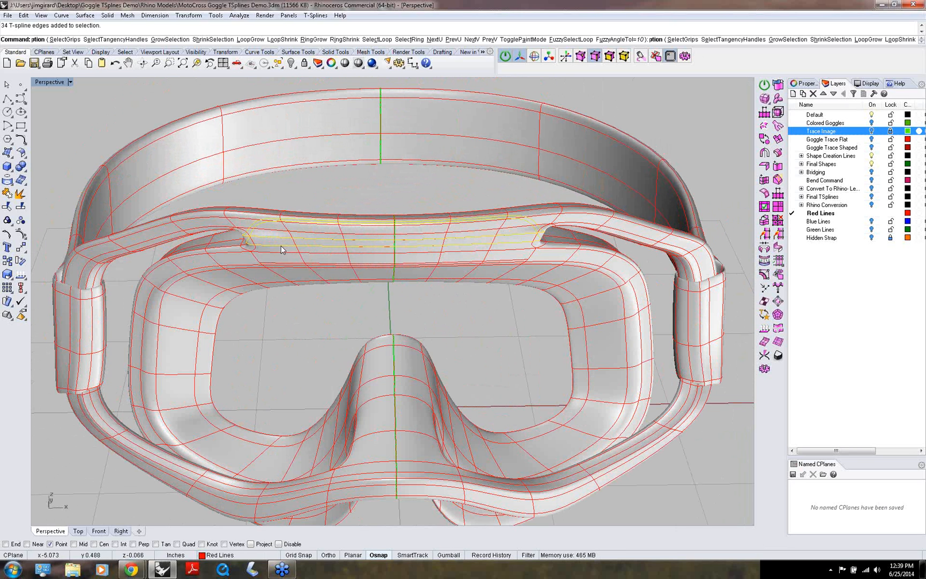
key(Delete)
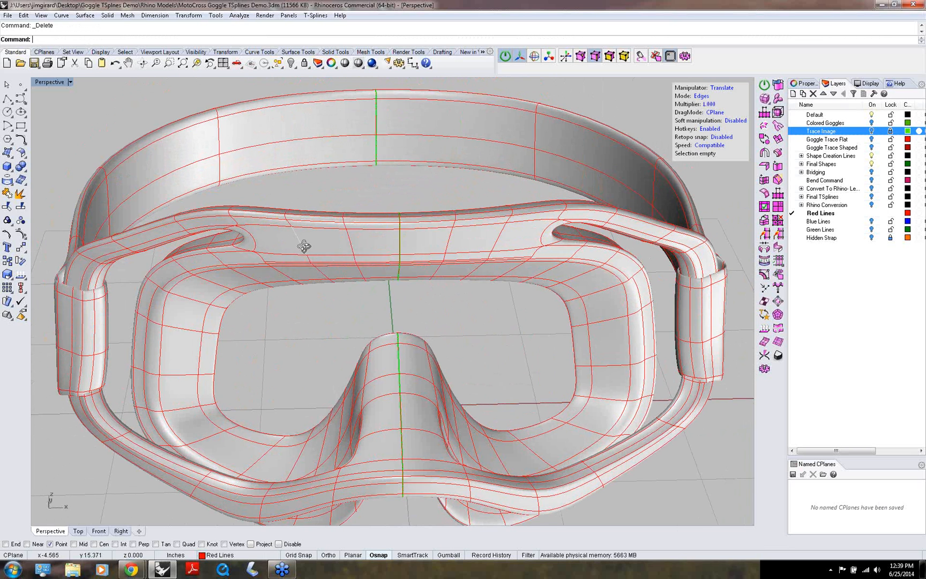
- Try pulling three lower brow faces beside the center line forward and down into a visor shape, and inspect it from the side
right_drag(304, 246, 342, 246)
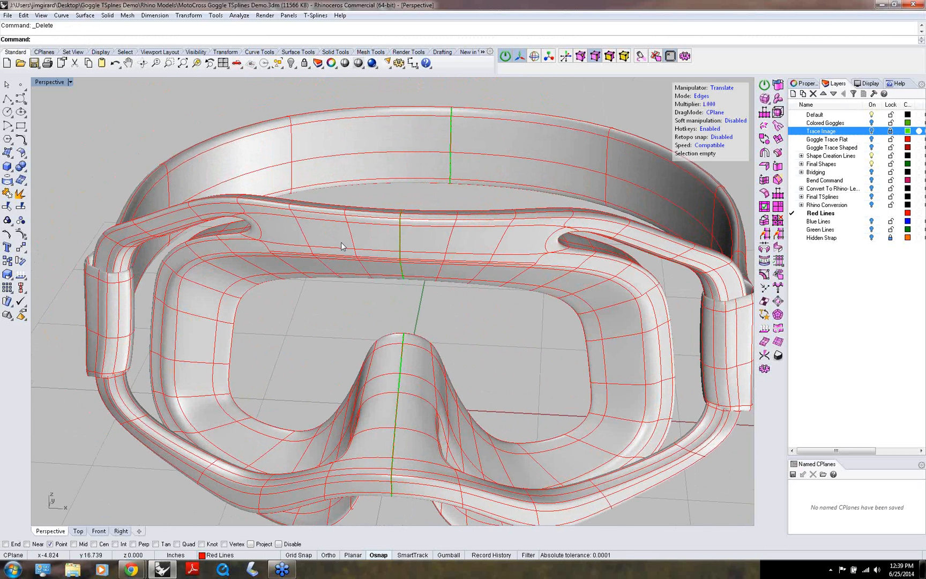
key(F1)
click(379, 254)
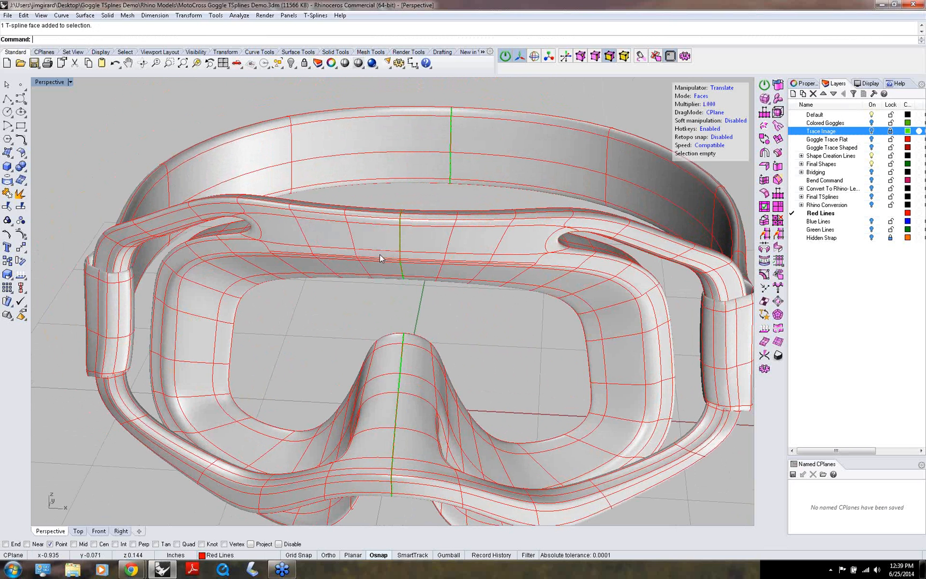
shift+click(334, 252)
shift+click(286, 252)
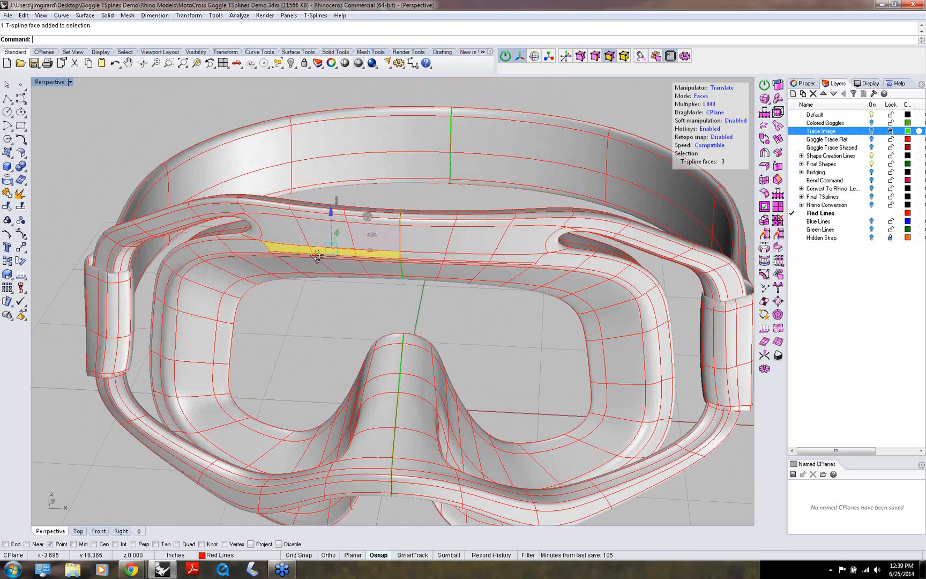
right_drag(318, 257, 214, 257)
key(F3)
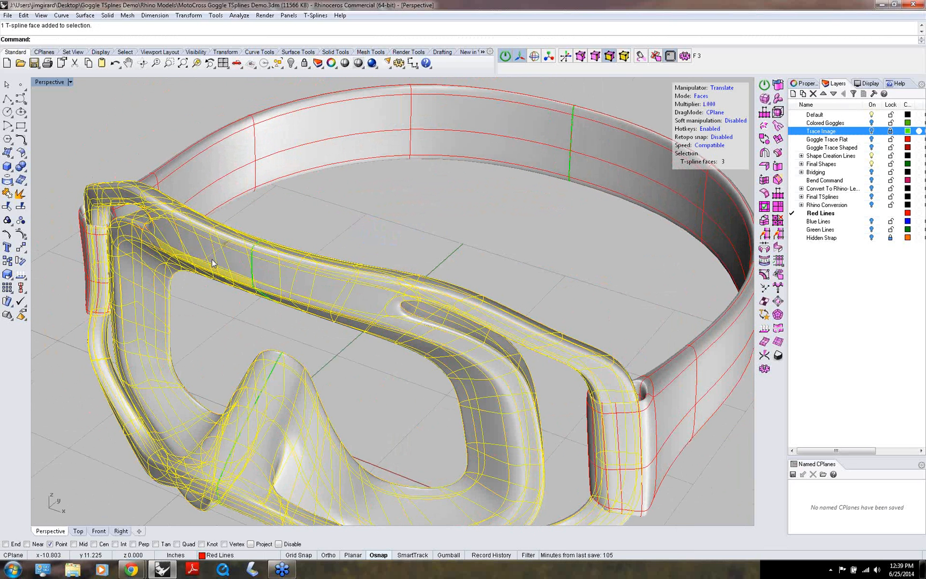
drag(190, 279, 171, 299)
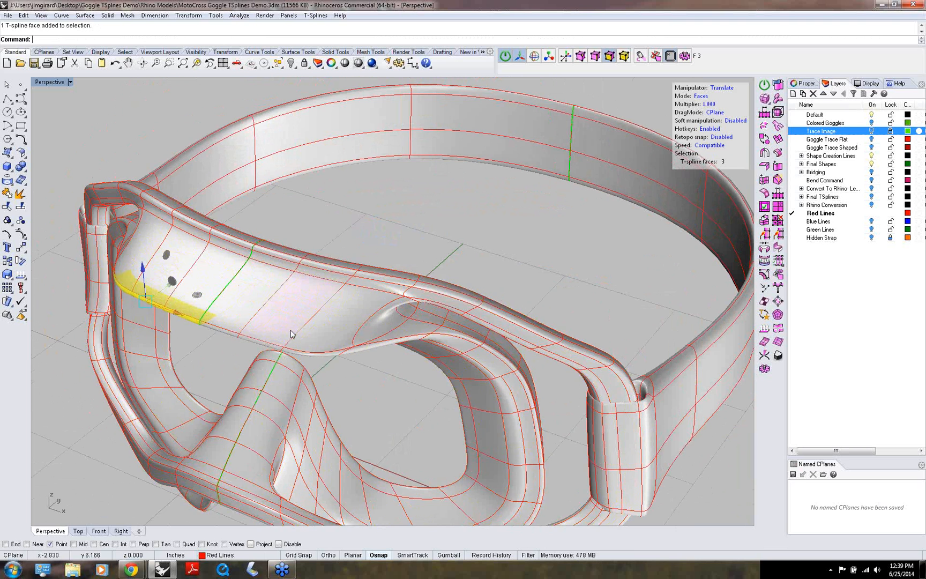
right_drag(290, 329, 227, 292)
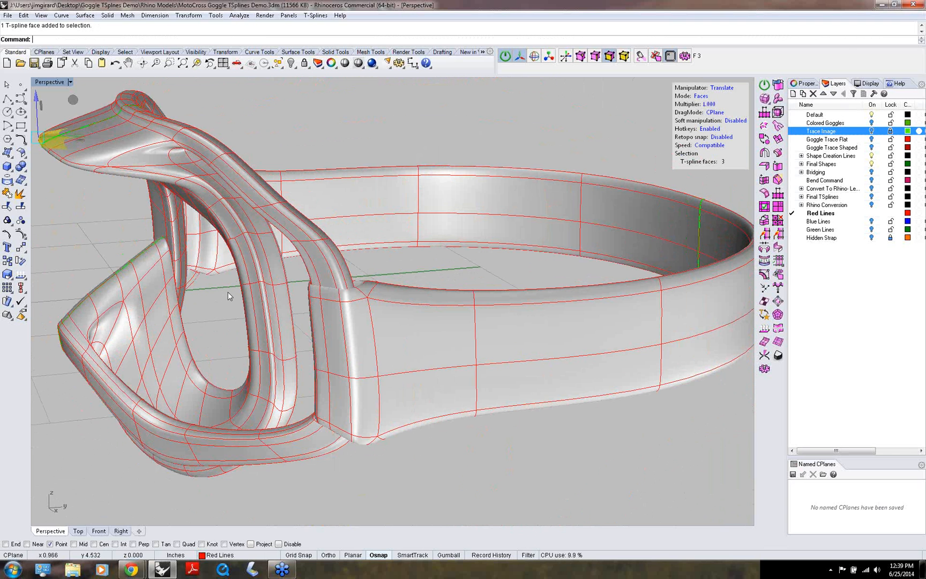
scroll(228, 292, down, 3)
right_drag(230, 295, 395, 298)
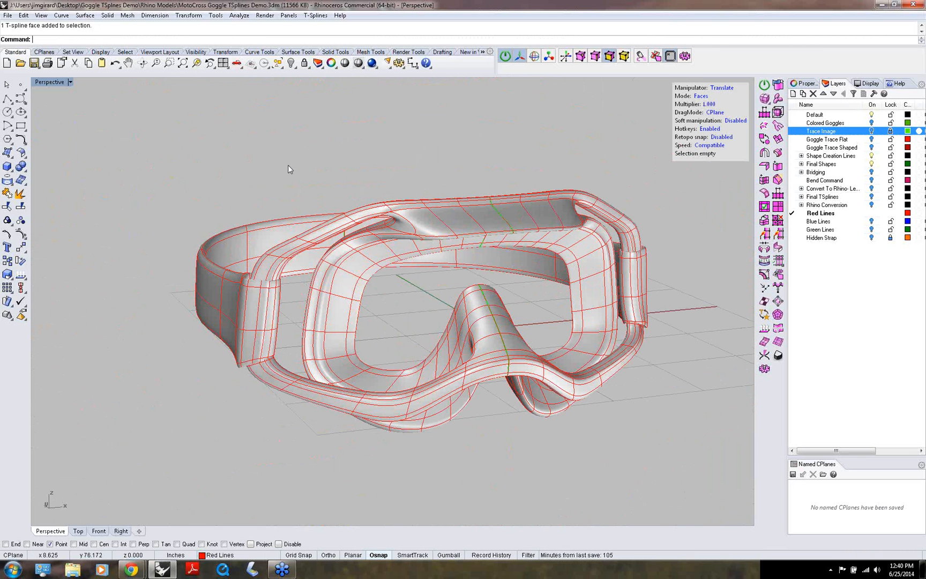
- Undo the visor face move and clear the selection
key(ctrl+z)
right_drag(427, 263, 403, 261)
click(308, 160)
right_drag(308, 161, 268, 171)
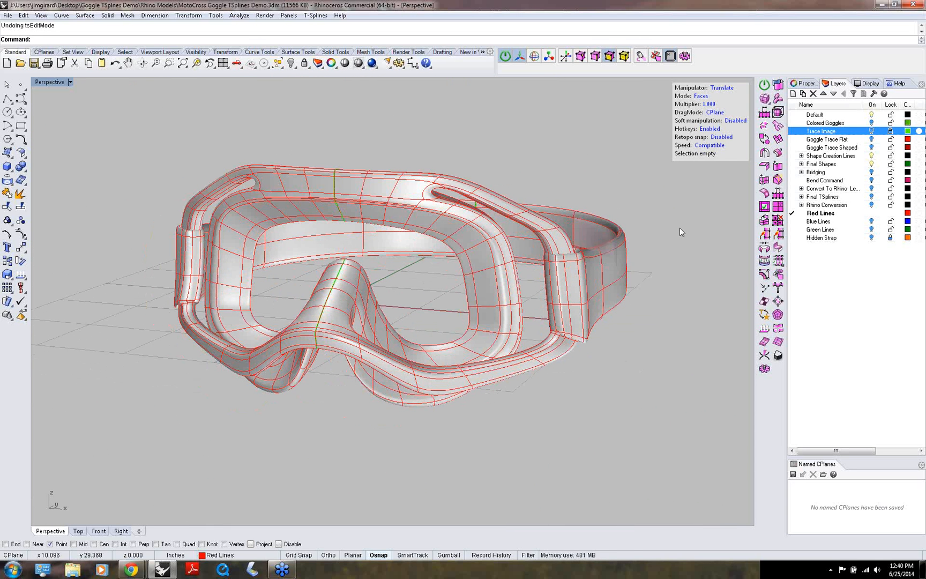
- Try to hide the whole goggle with all its T-spline faces selected
drag(113, 129, 655, 456)
middle_click(655, 453)
click(707, 391)
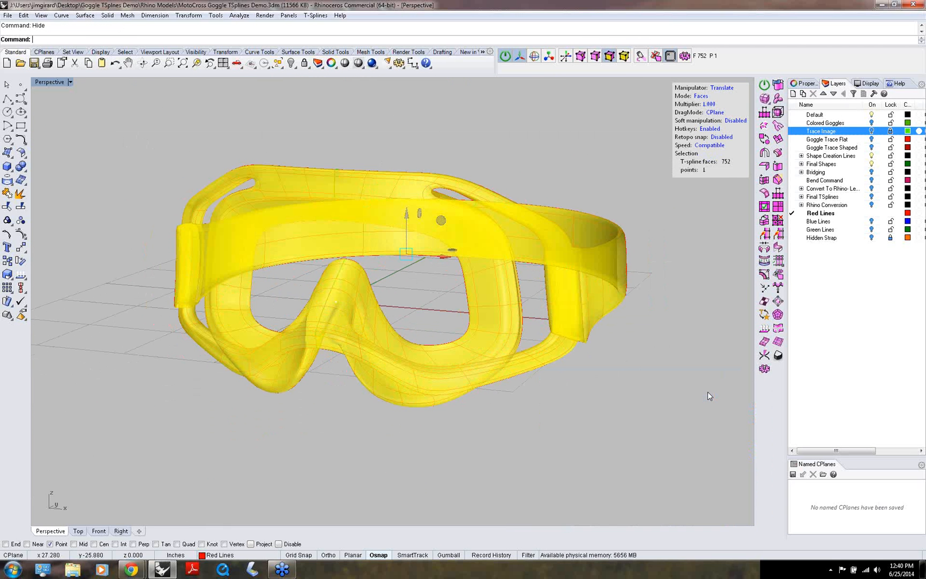
click(649, 148)
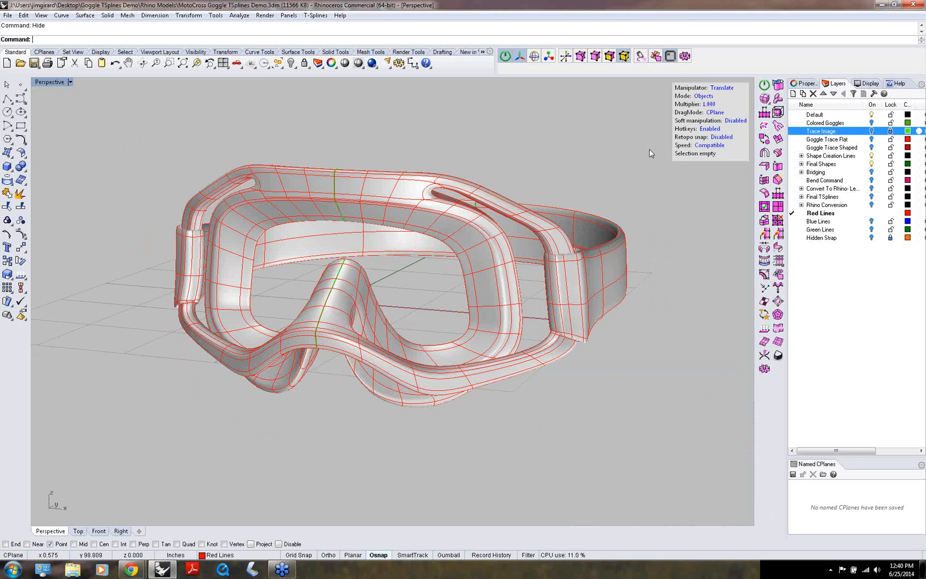
- Hide the goggle frame and strap as whole objects, and undo the hide
drag(127, 121, 669, 449)
middle_click(470, 348)
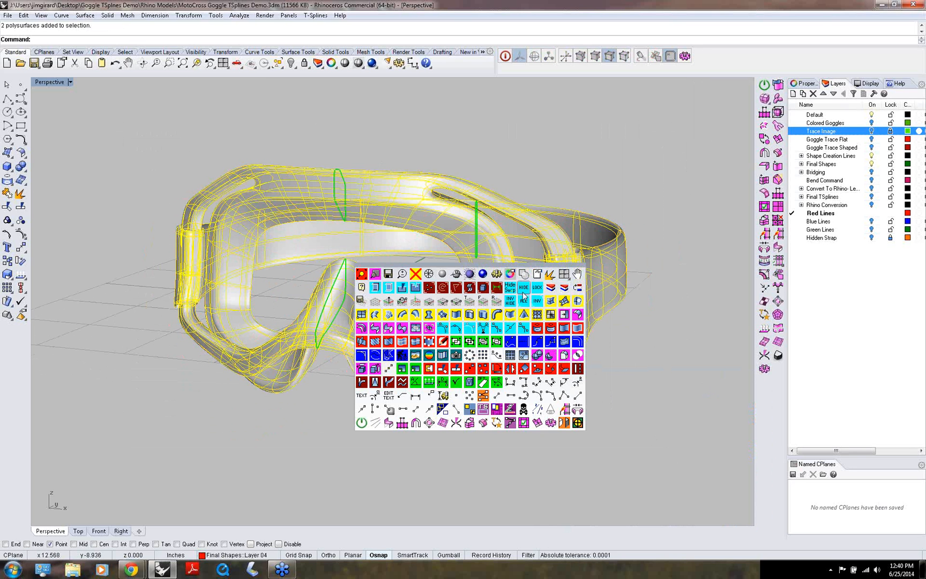
click(510, 301)
right_drag(510, 301, 378, 325)
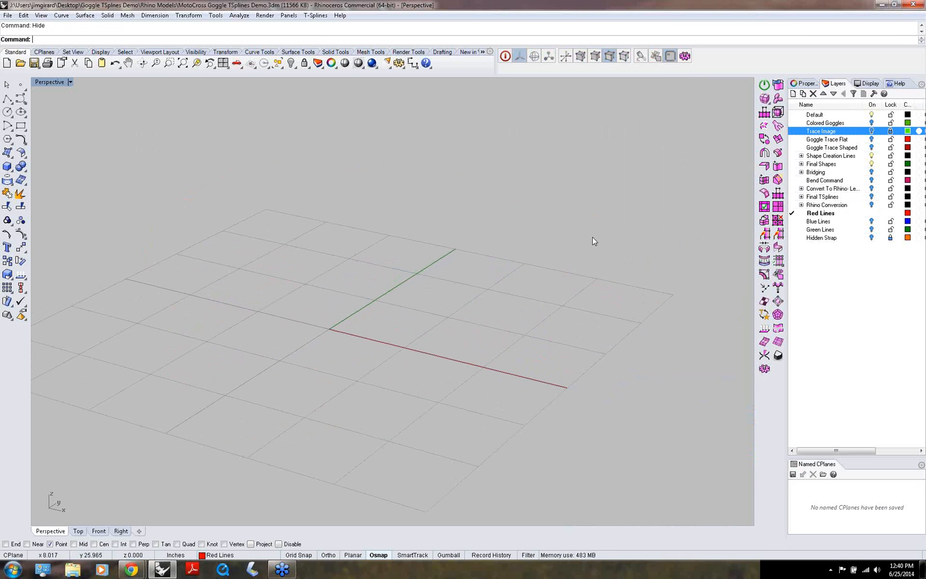
key(ctrl+z)
mouse_move(239, 155)
right_down()
mouse_move(248, 130)
mouse_move(242, 137)
right_up()
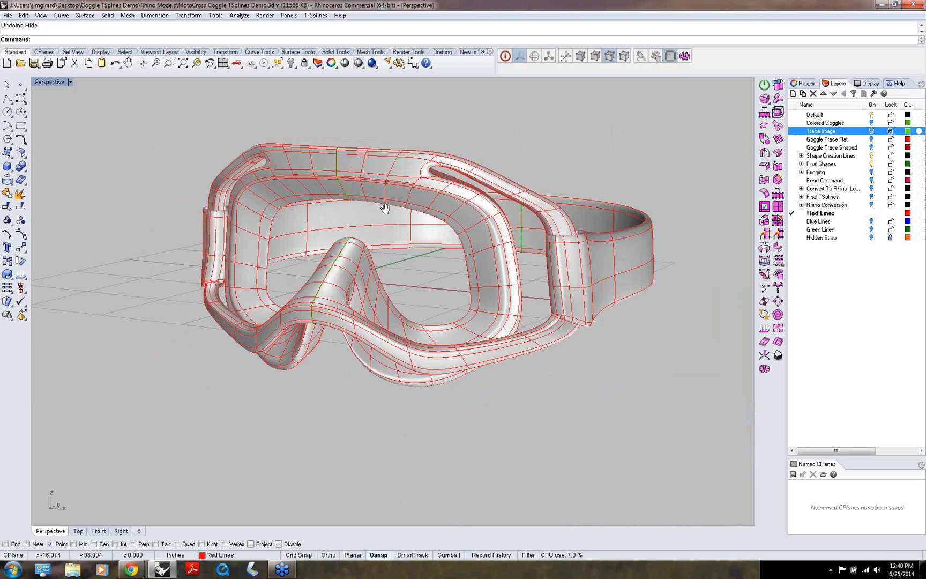
right_drag(385, 208, 386, 198)
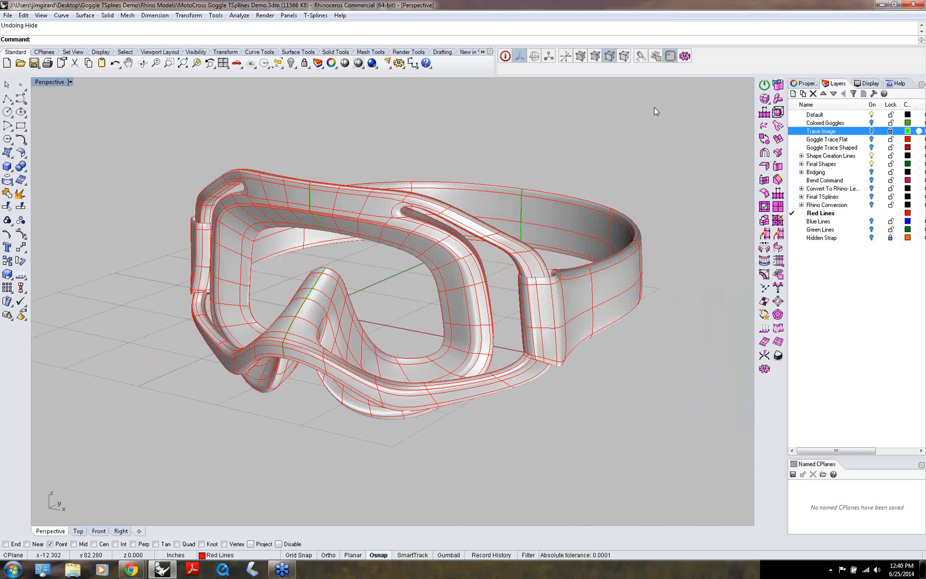
- Convert the goggle frame and strap T-spline surfaces to Rhino surfaces and inspect the result
right_click(778, 87)
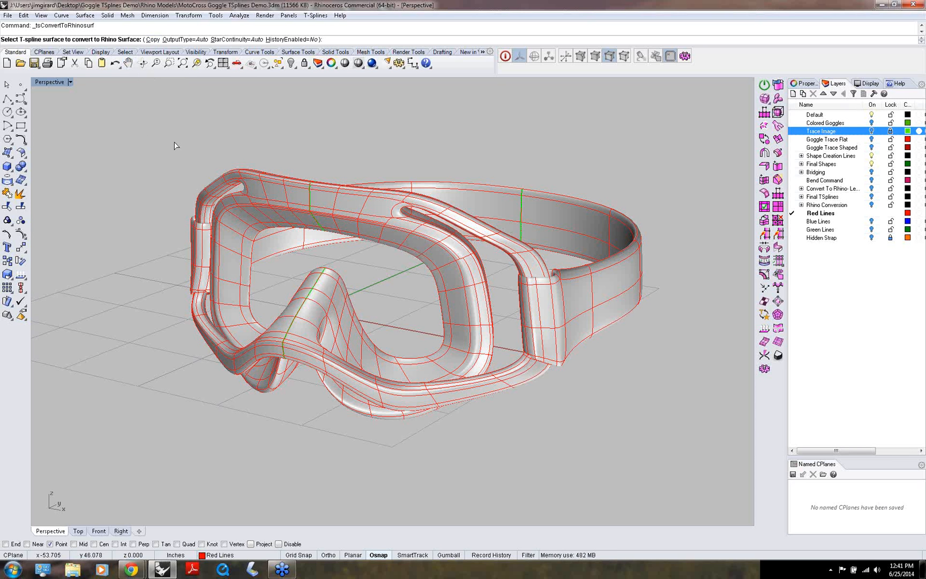
click(301, 199)
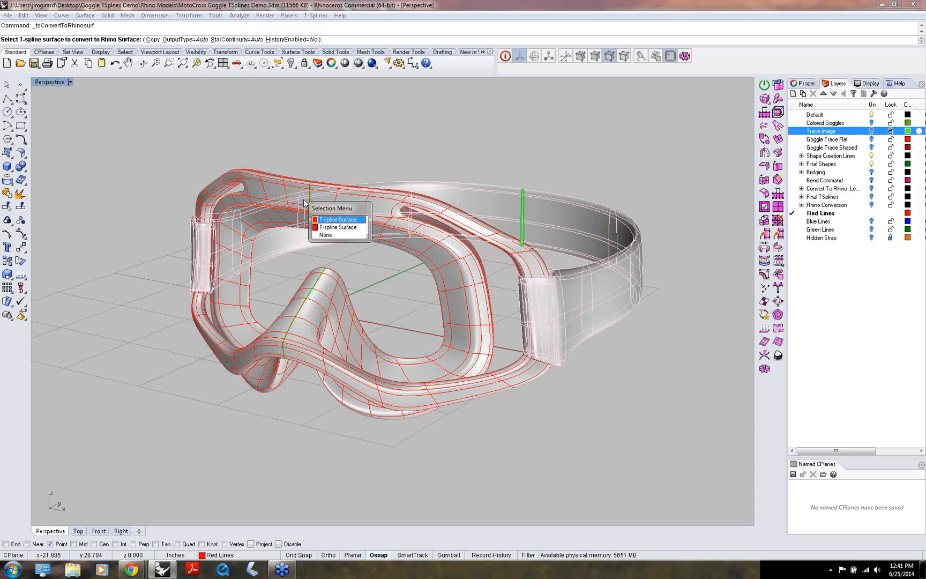
click(327, 220)
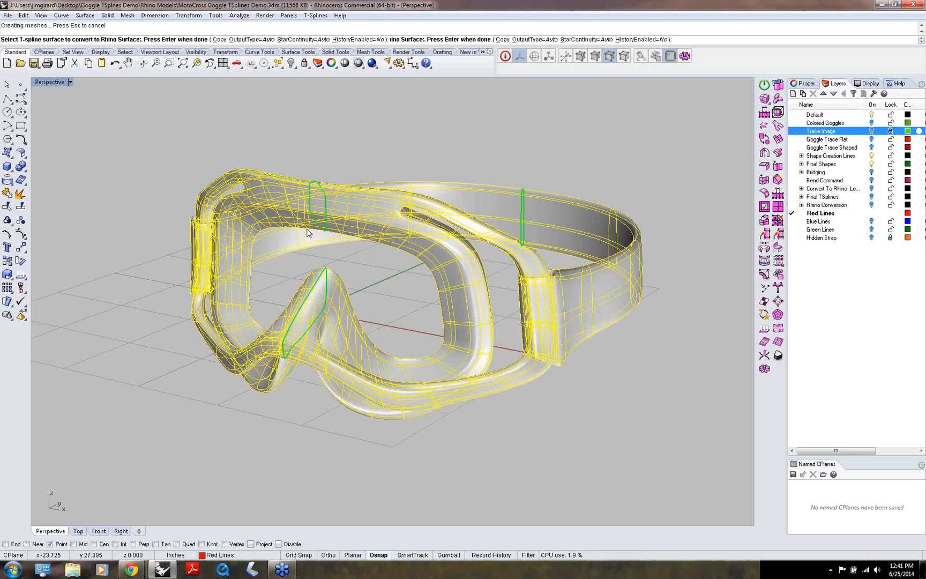
key(Return)
mouse_move(307, 233)
right_down()
mouse_move(331, 198)
mouse_move(260, 228)
mouse_move(301, 233)
right_up()
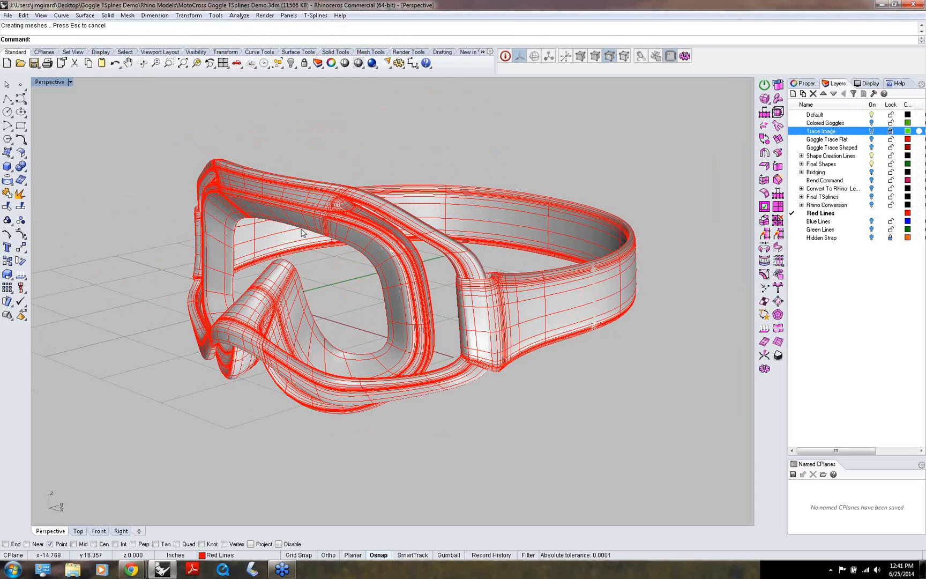
shift+right_drag(347, 261, 344, 259)
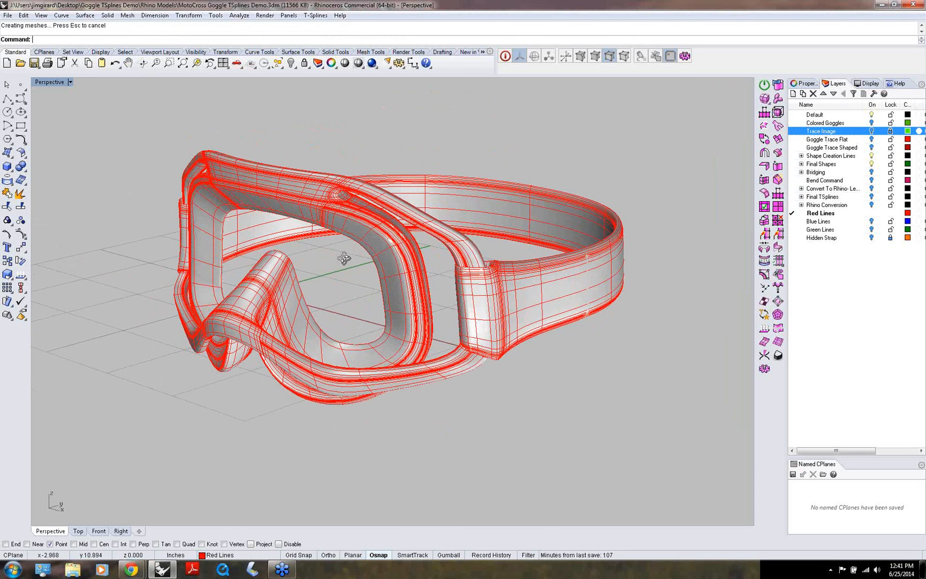
scroll(344, 259, up, 2)
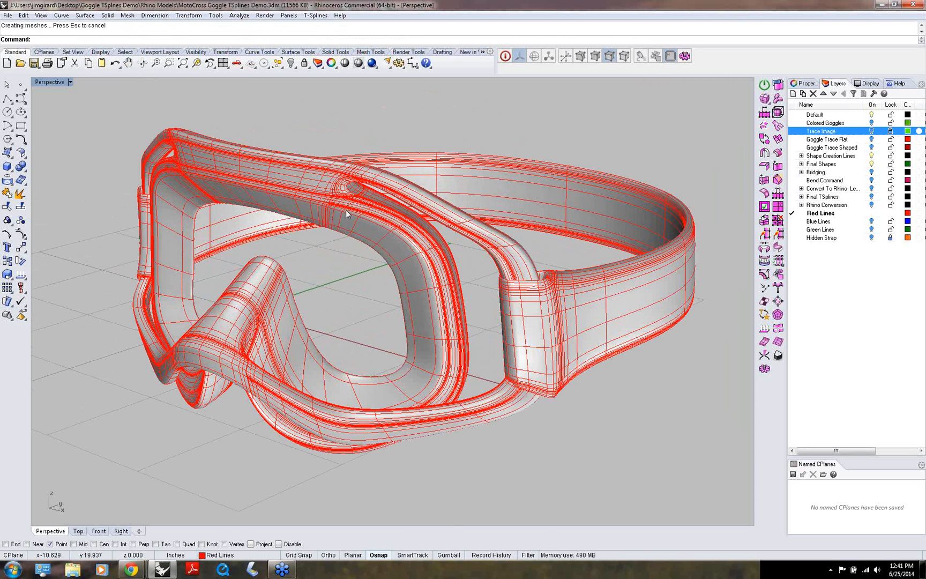
- Turn off the surface isocurves on both converted goggle polysurfaces and inspect the cleaner model
drag(417, 121, 330, 225)
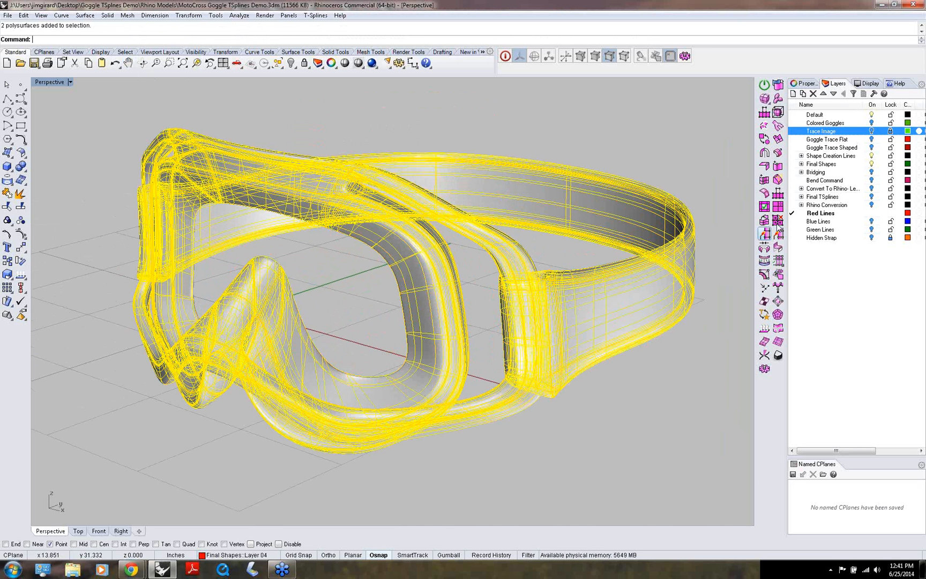
click(804, 83)
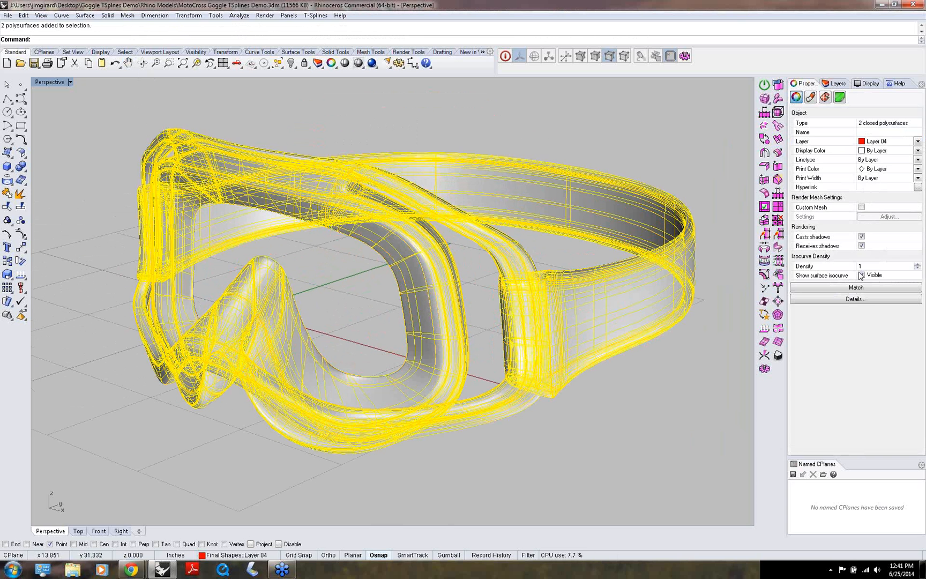
click(862, 275)
click(486, 118)
right_drag(486, 118, 271, 166)
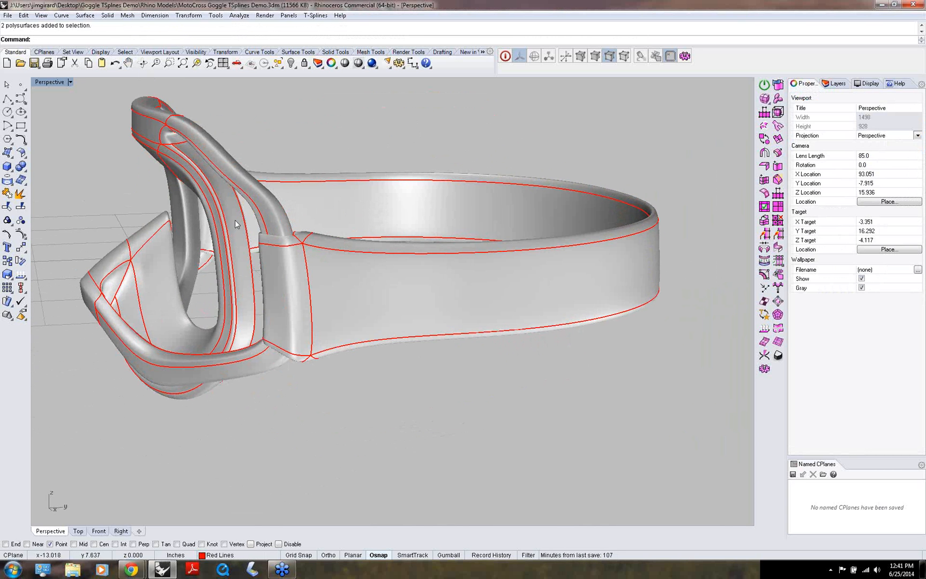
right_drag(214, 217, 327, 225)
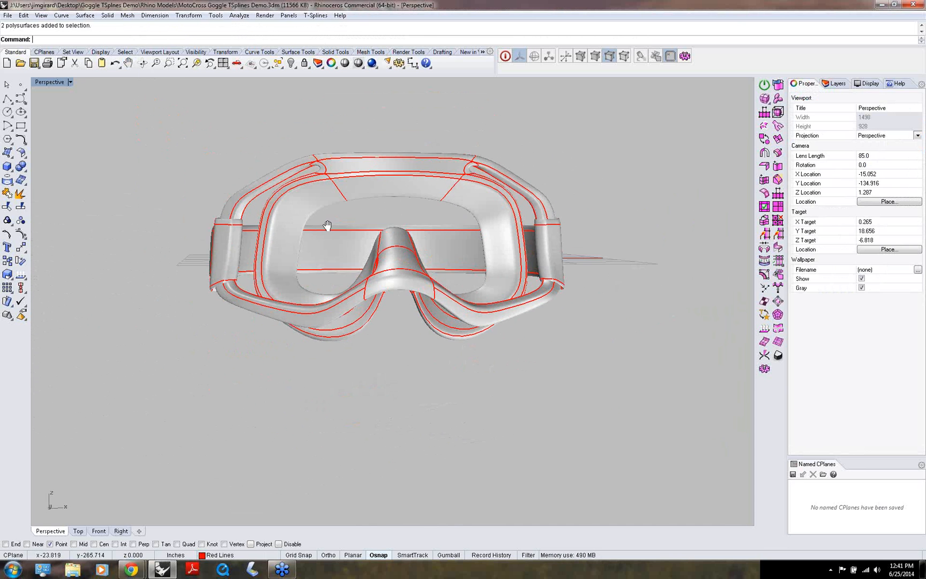
scroll(328, 226, up, 2)
right_drag(377, 208, 368, 207)
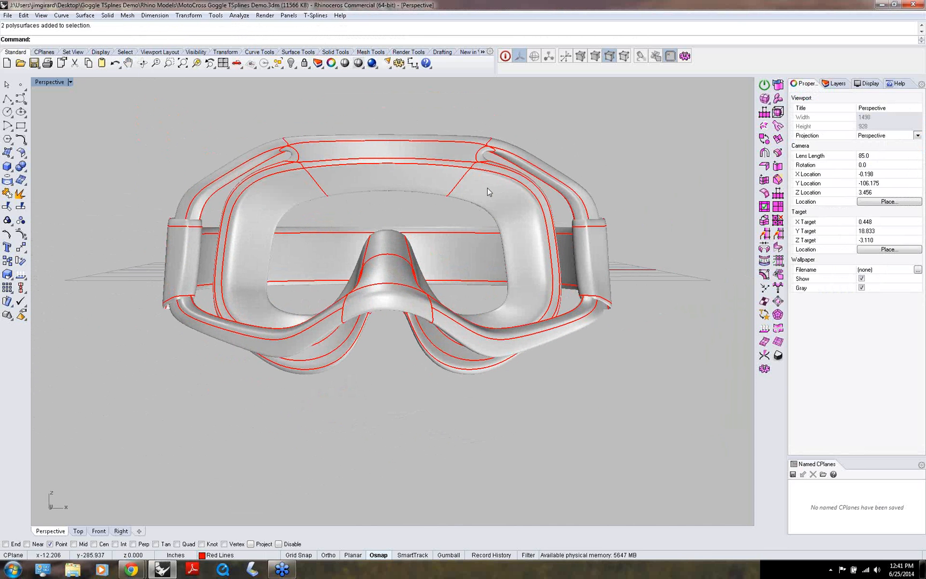
scroll(461, 202, up, 2)
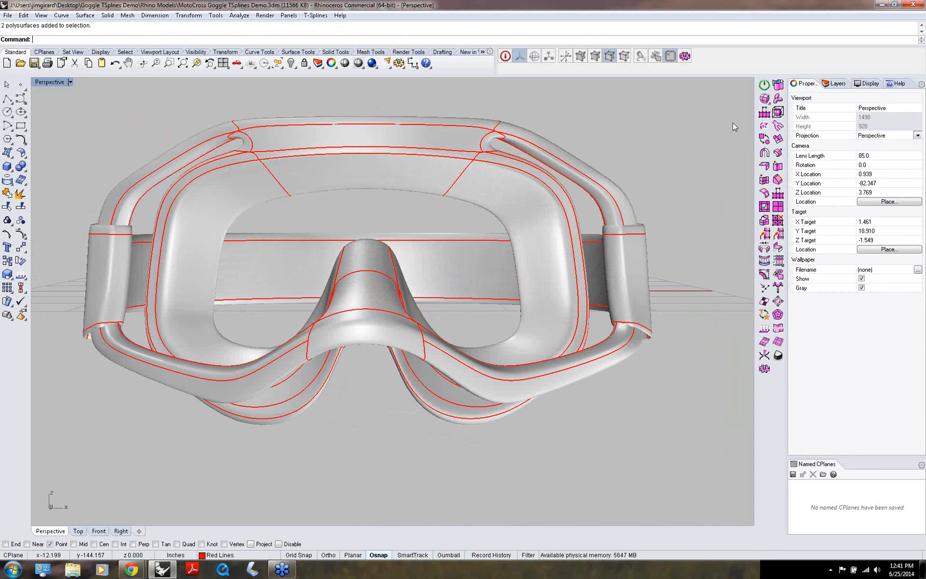
scroll(734, 122, down, 1)
- Create a new layer below Hidden Strap and set its color to Gray
click(834, 83)
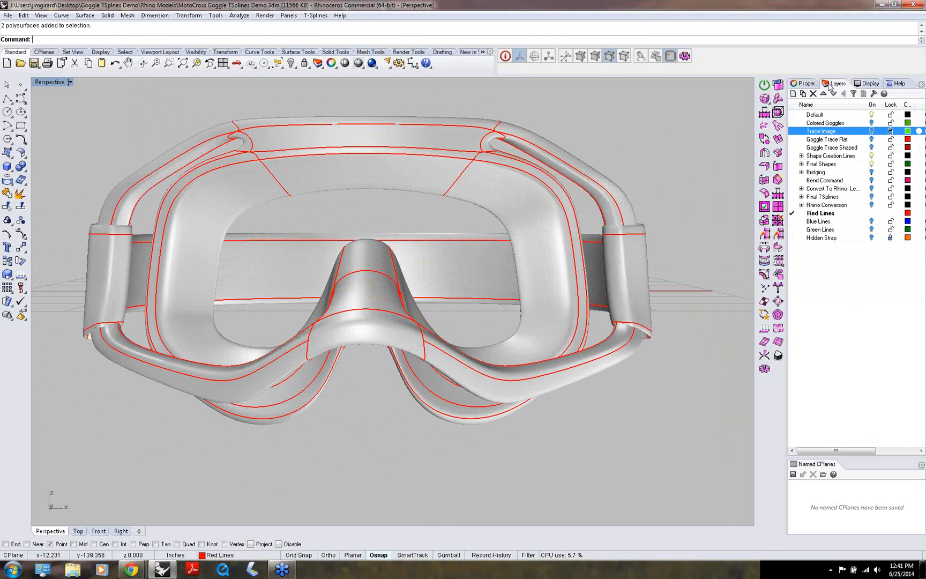
click(829, 238)
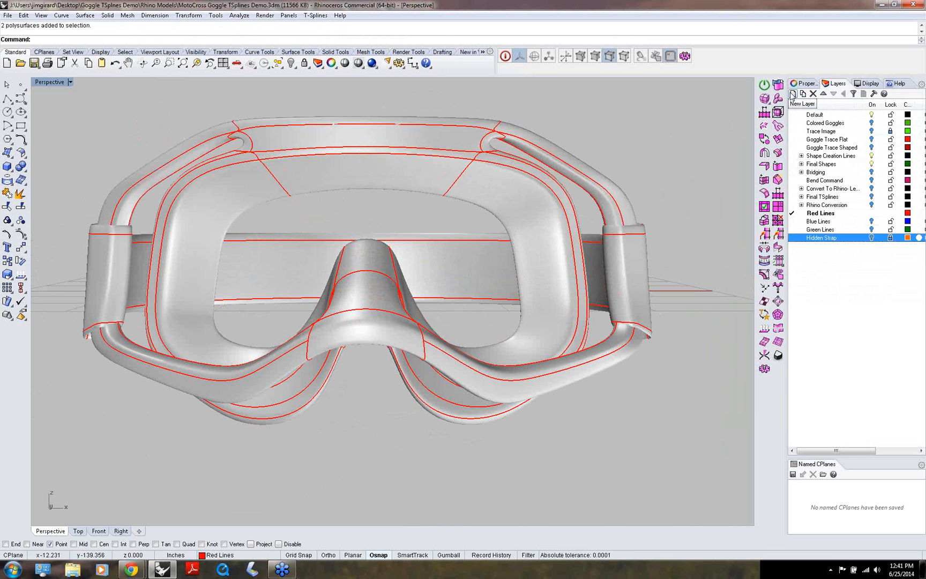
click(794, 94)
click(907, 246)
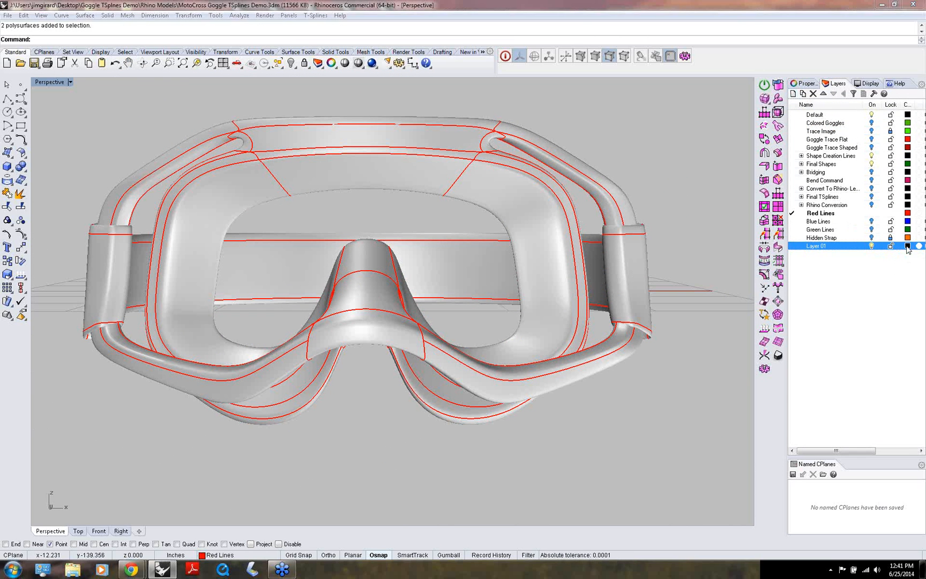
click(376, 216)
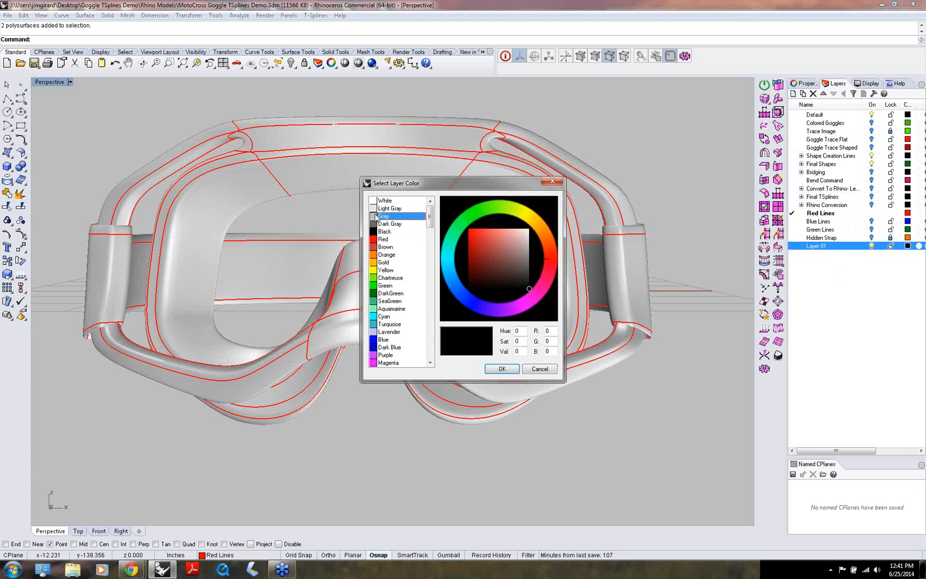
click(502, 369)
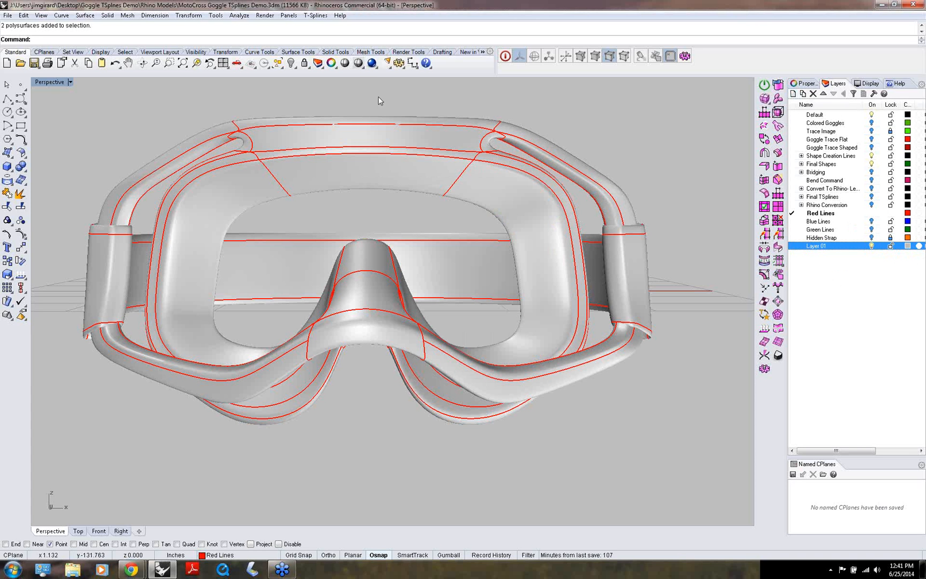
- Move the goggle frame and strap polysurfaces to the new gray layer and clear the selection
click(257, 321)
right_click(818, 249)
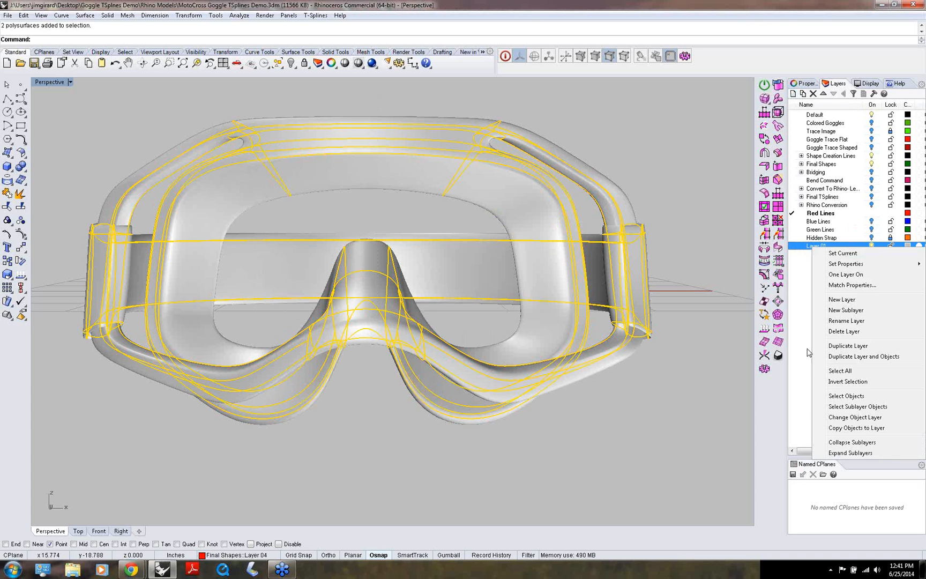
click(845, 419)
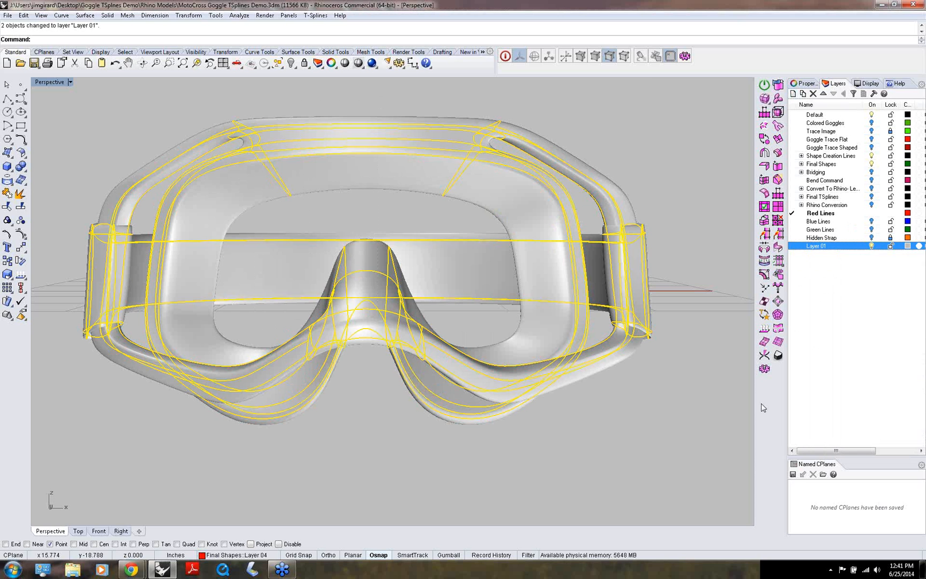
click(721, 403)
right_drag(718, 403, 579, 399)
scroll(279, 284, down, 3)
shift+right_drag(195, 279, 265, 256)
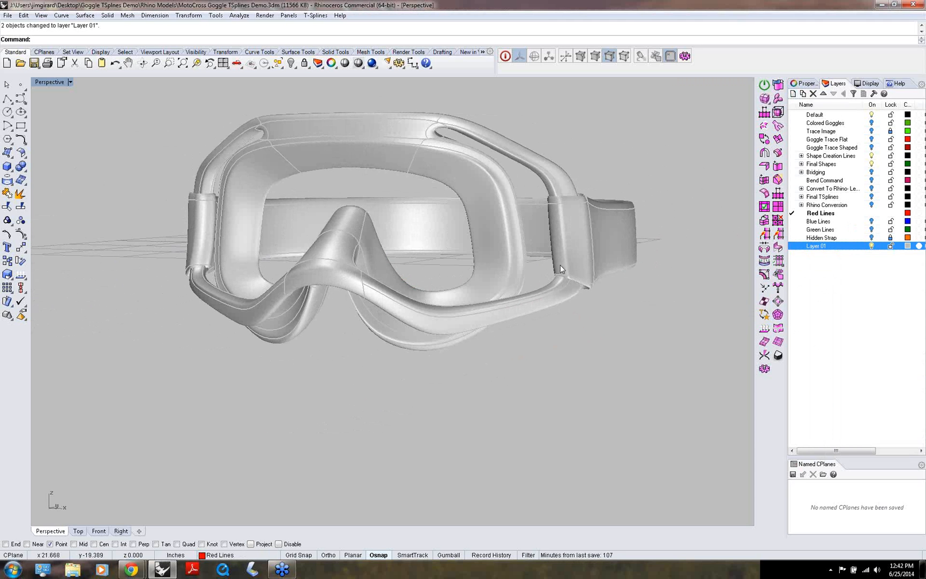
- Hide the goggle frame and strap polysurfaces
drag(590, 126, 434, 276)
middle_click(435, 277)
click(498, 225)
right_drag(498, 224, 509, 248)
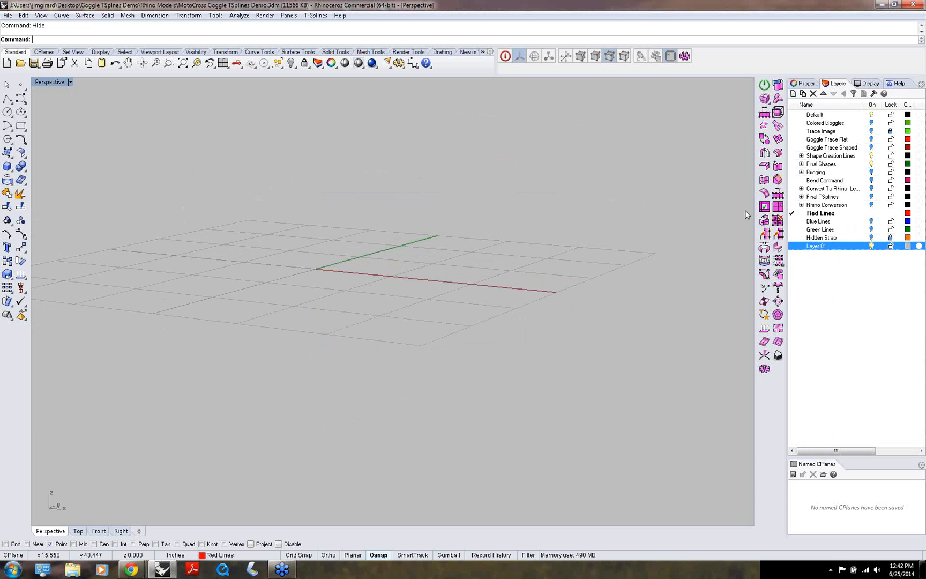
- Turn on the Rhino Conversion layer to show the detailed goggle model in full
click(873, 206)
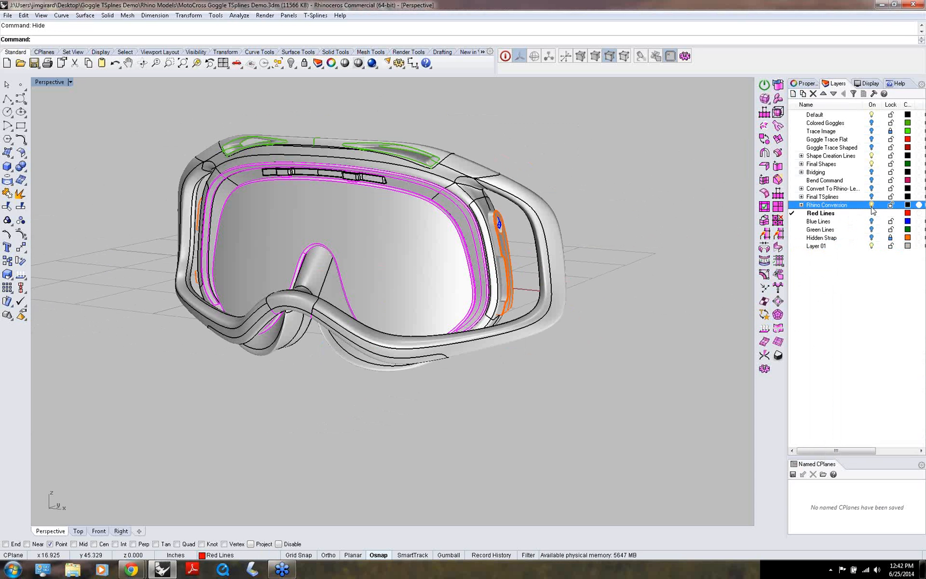
right_drag(329, 284, 343, 280)
middle_click(343, 281)
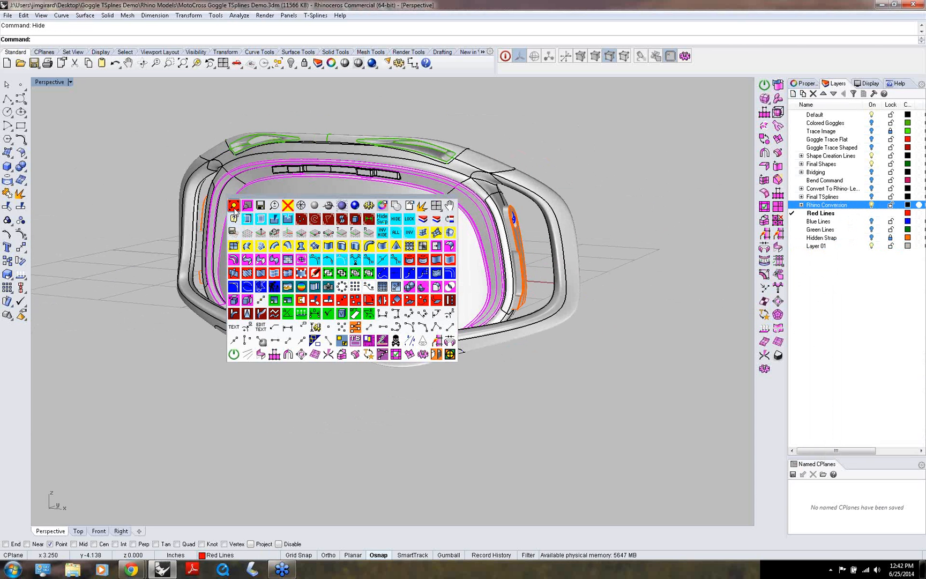
click(235, 219)
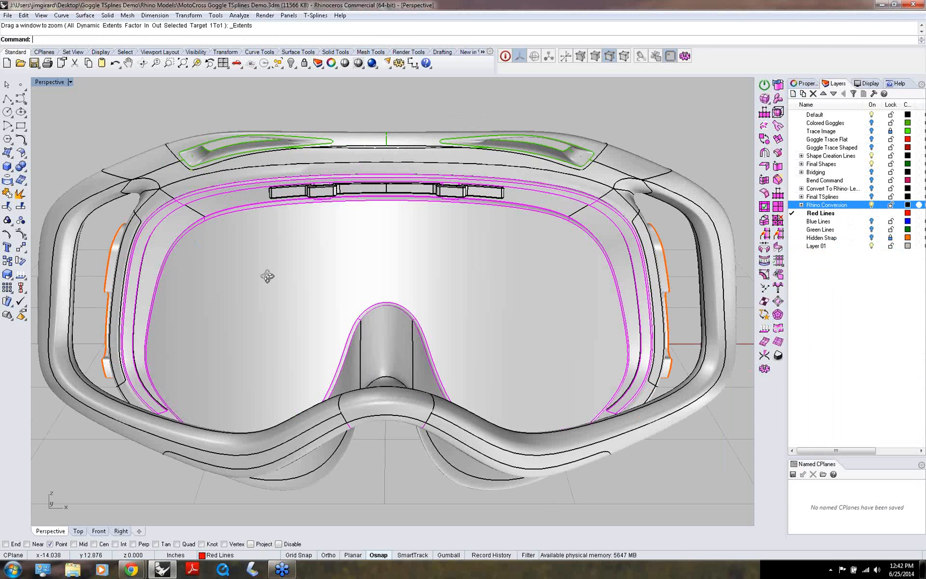
right_drag(267, 276, 195, 251)
- Show the detailed goggle in rendered display for inspection, and change the Windows color scheme to Windows 7 Basic
middle_click(324, 161)
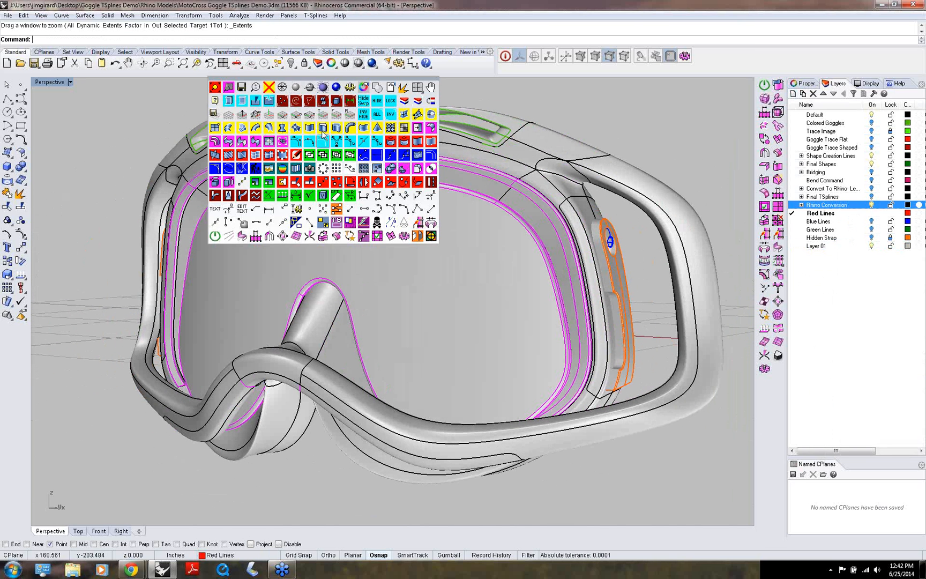
click(323, 86)
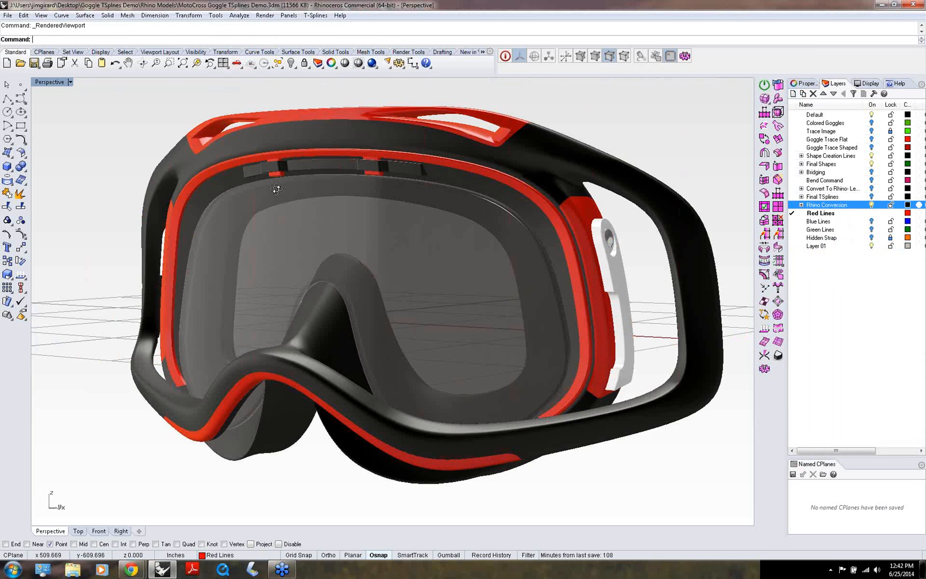
mouse_move(275, 190)
right_down()
mouse_move(320, 151)
mouse_move(370, 192)
mouse_move(308, 184)
mouse_move(413, 234)
mouse_move(373, 222)
mouse_move(397, 242)
mouse_move(391, 222)
mouse_move(384, 257)
mouse_move(439, 248)
mouse_move(362, 207)
mouse_move(336, 212)
right_up()
right_drag(325, 206, 488, 267)
scroll(488, 266, up, 2)
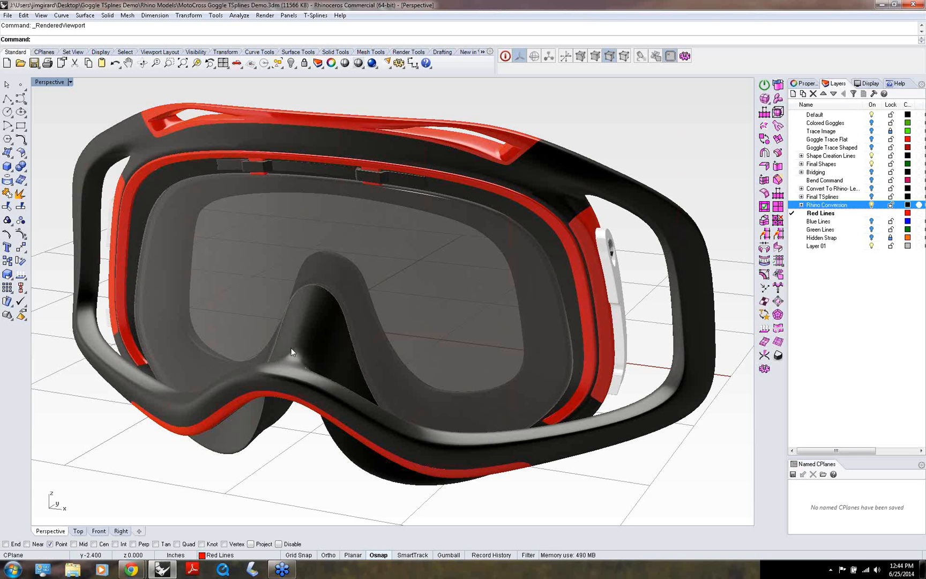
right_drag(316, 340, 382, 346)
scroll(387, 337, up, 2)
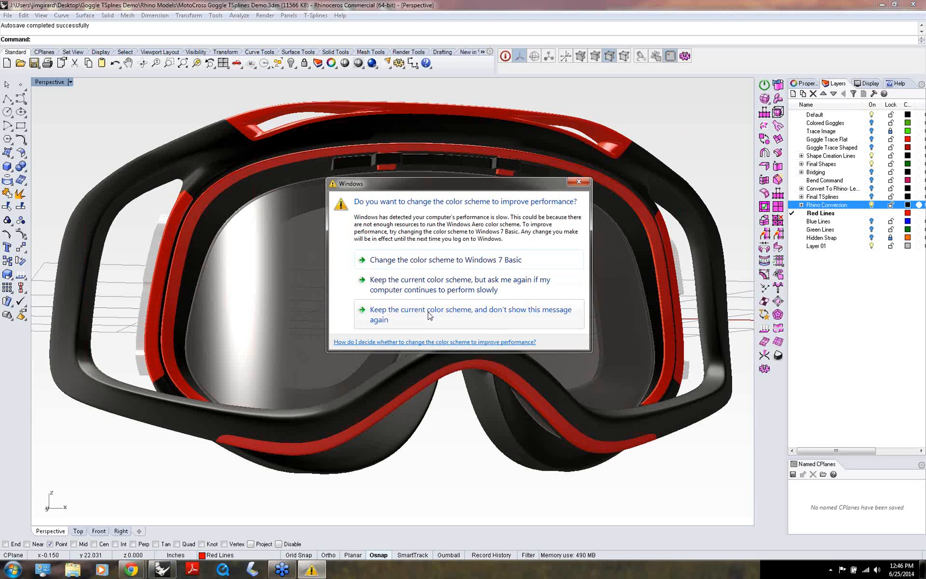
click(397, 261)
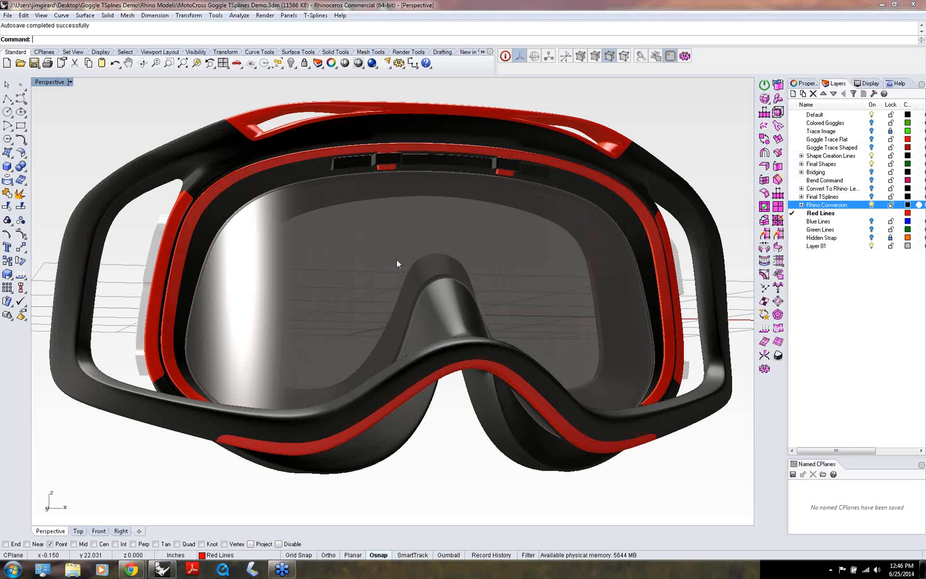